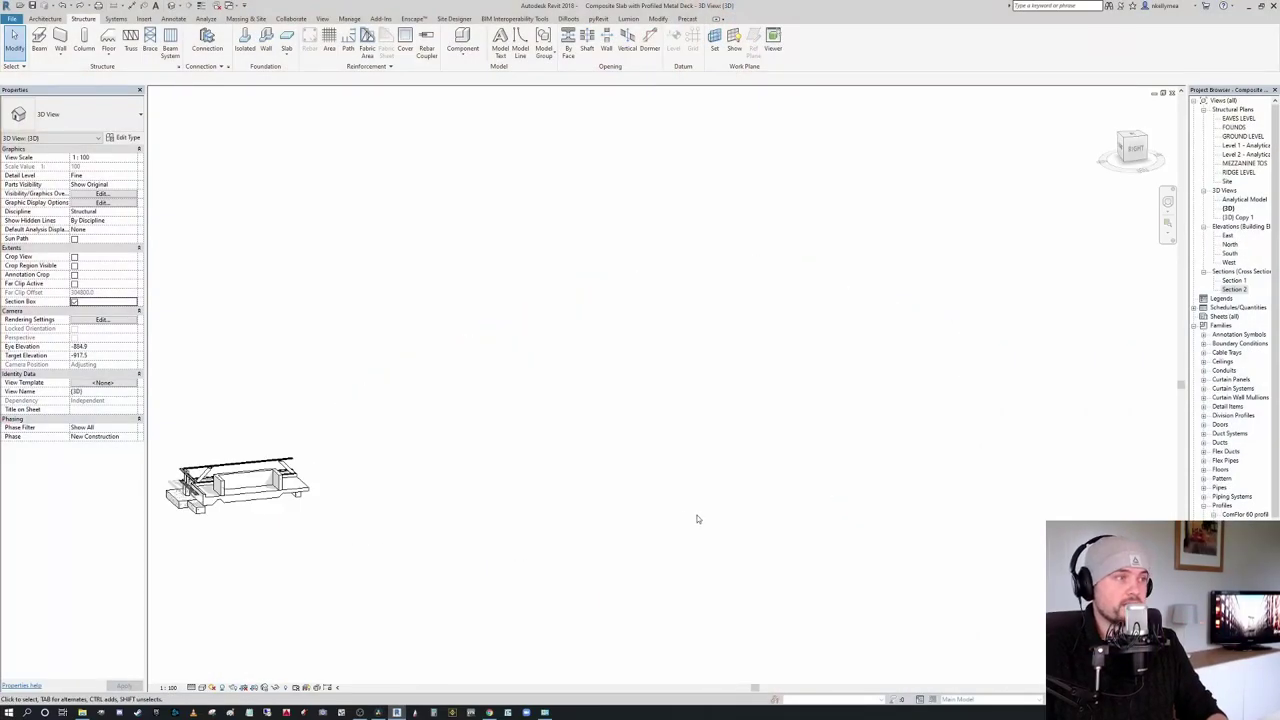
Step: Examine the slab edge thickening and the concrete upstand slab edge along the perimeter of the sectioned ground slab
key(z)
key(f)
scroll(579, 531, up, 8)
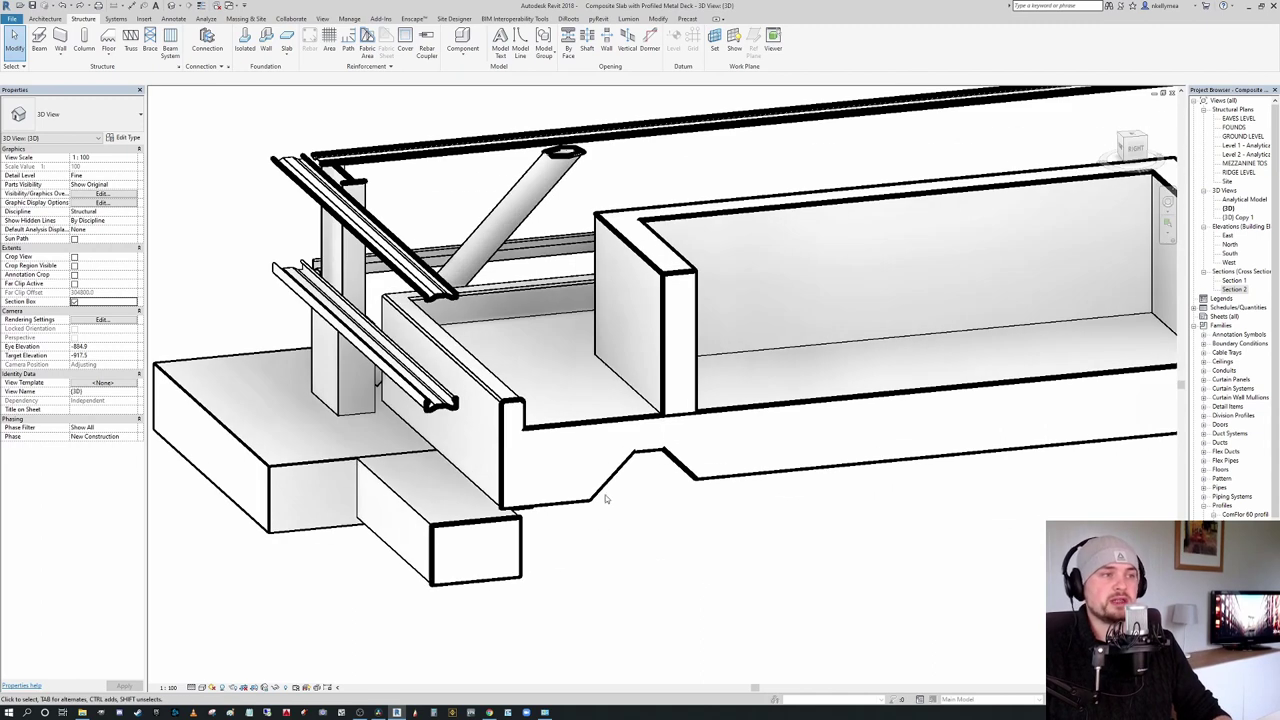
click(594, 505)
key(Escape)
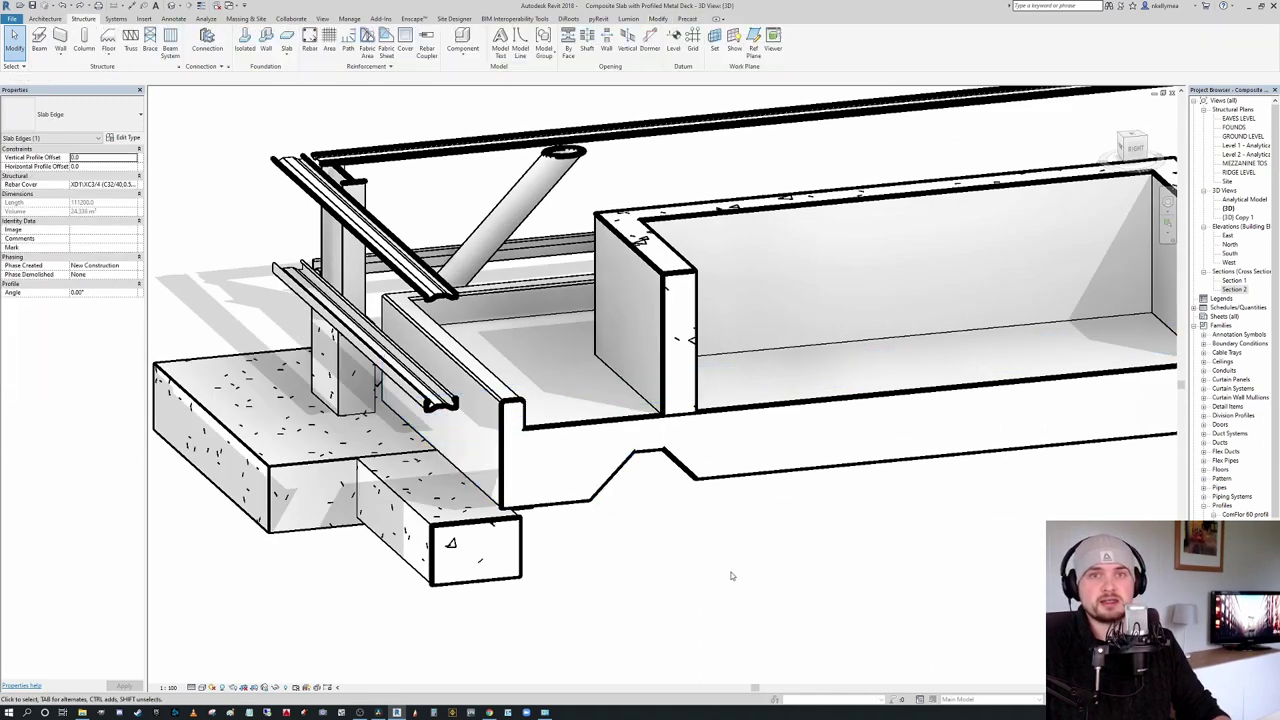
shift+middle_drag(729, 571, 609, 580)
click(497, 459)
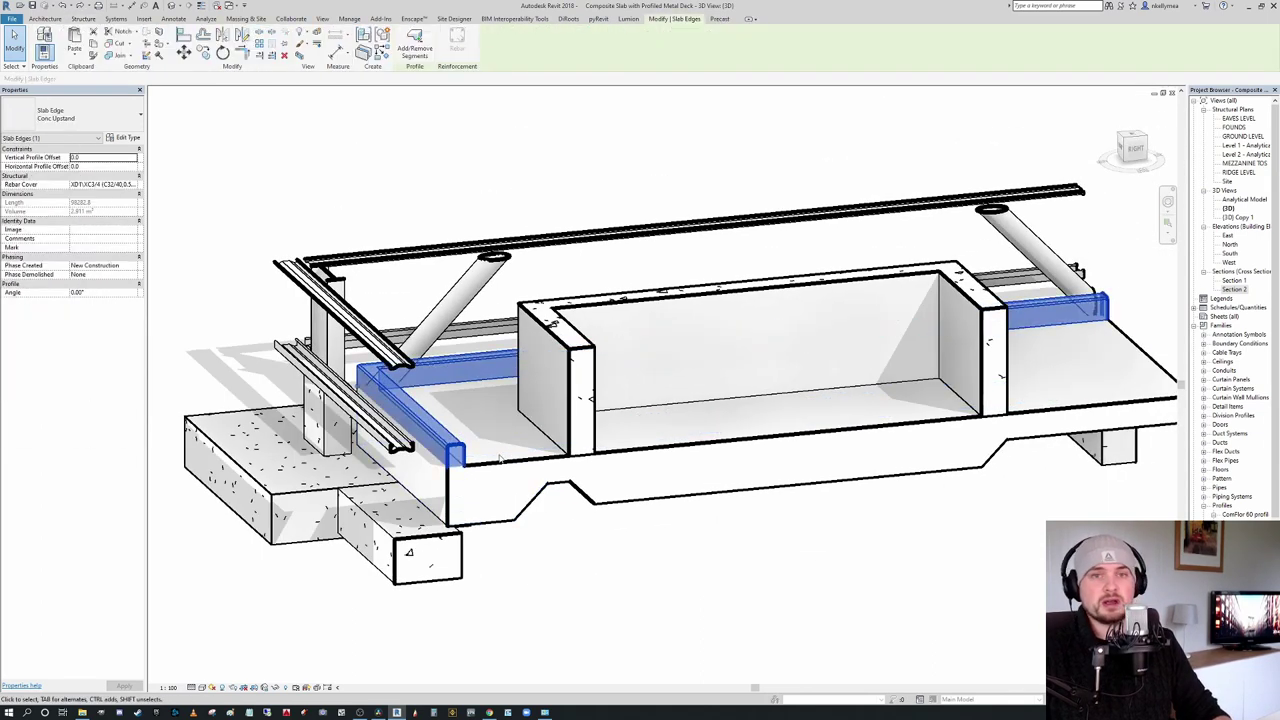
shift+middle_drag(585, 541, 529, 549)
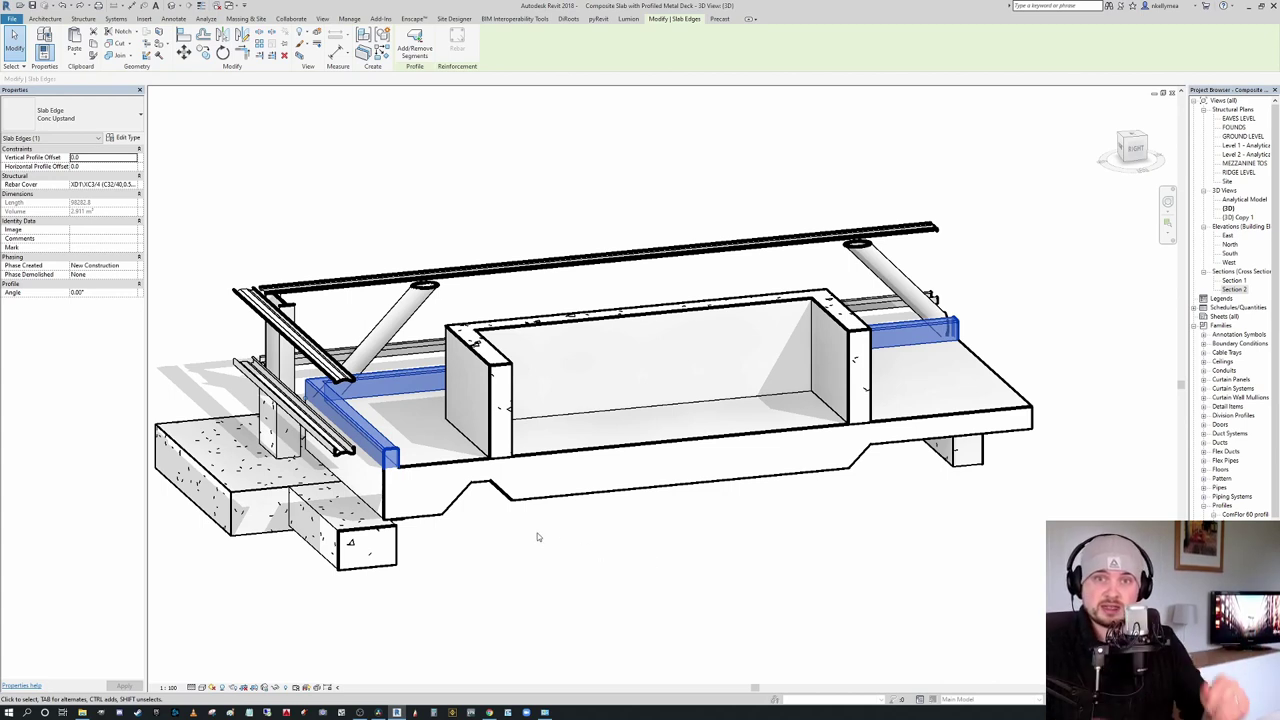
click(517, 527)
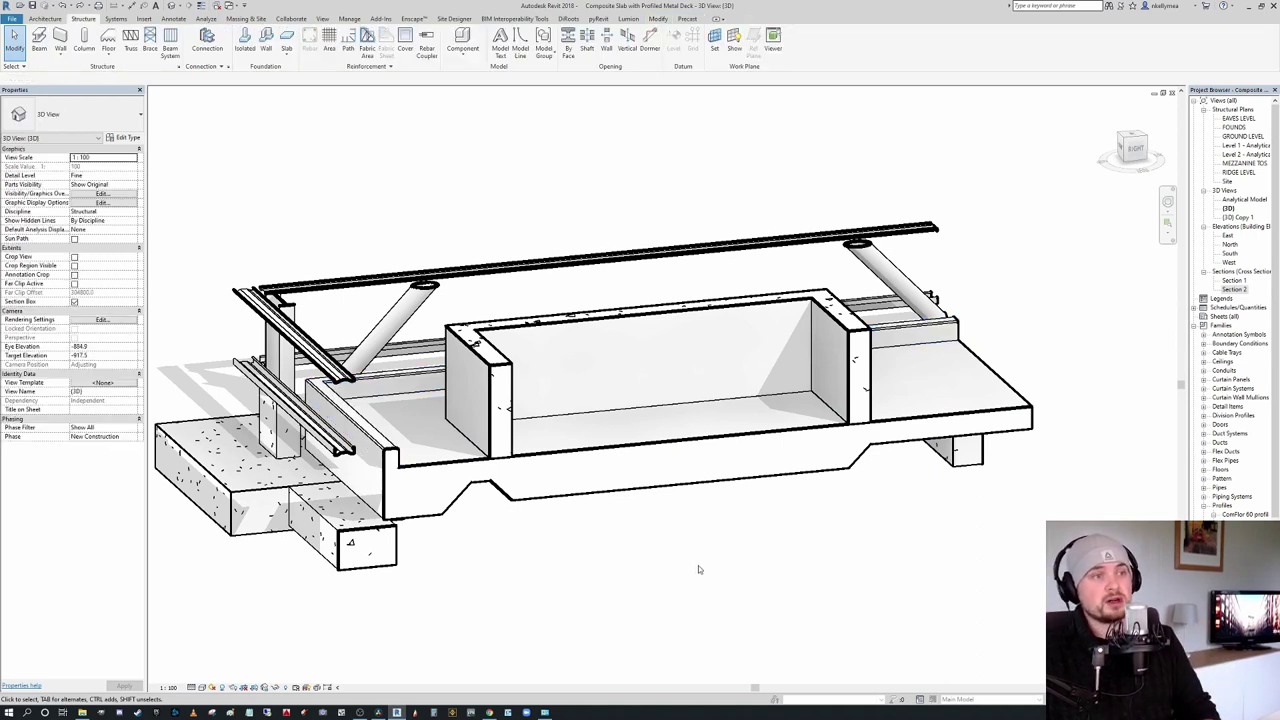
middle_drag(866, 561, 892, 579)
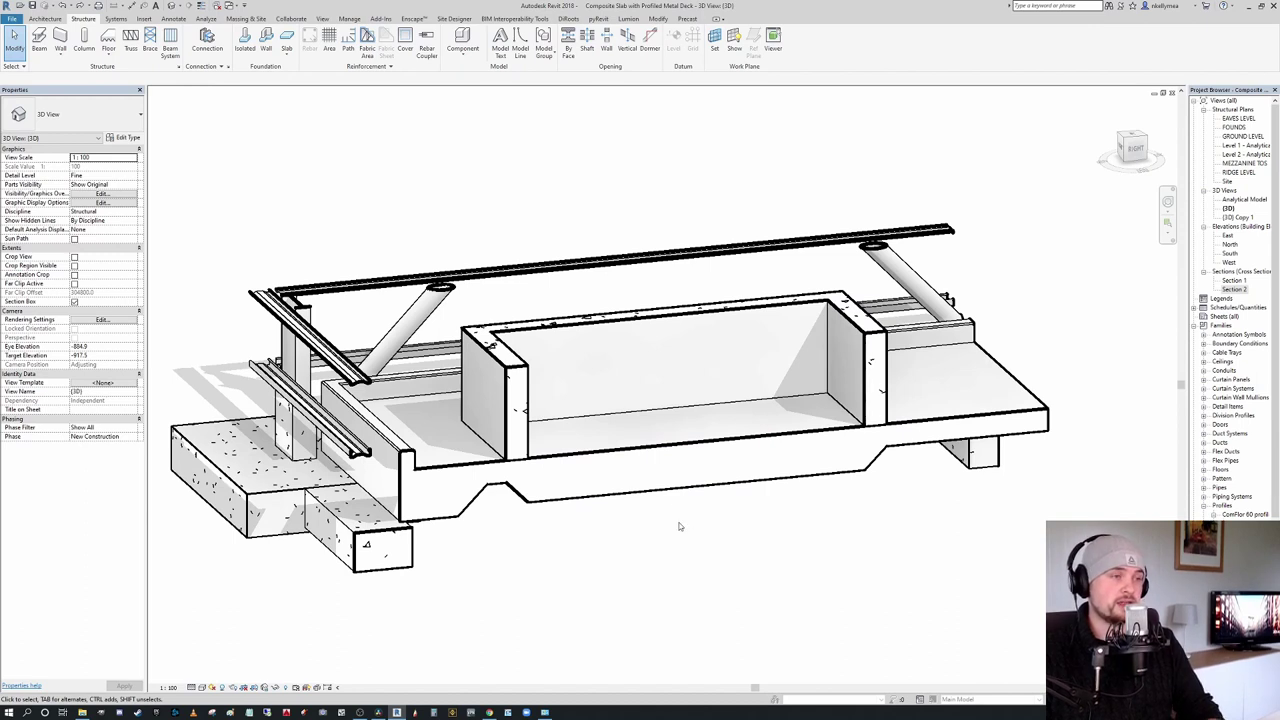
Step: Examine the thickened in-situ concrete floor between the walls and the 45 degree slab edge thickening around it
scroll(662, 462, up, 2)
click(731, 466)
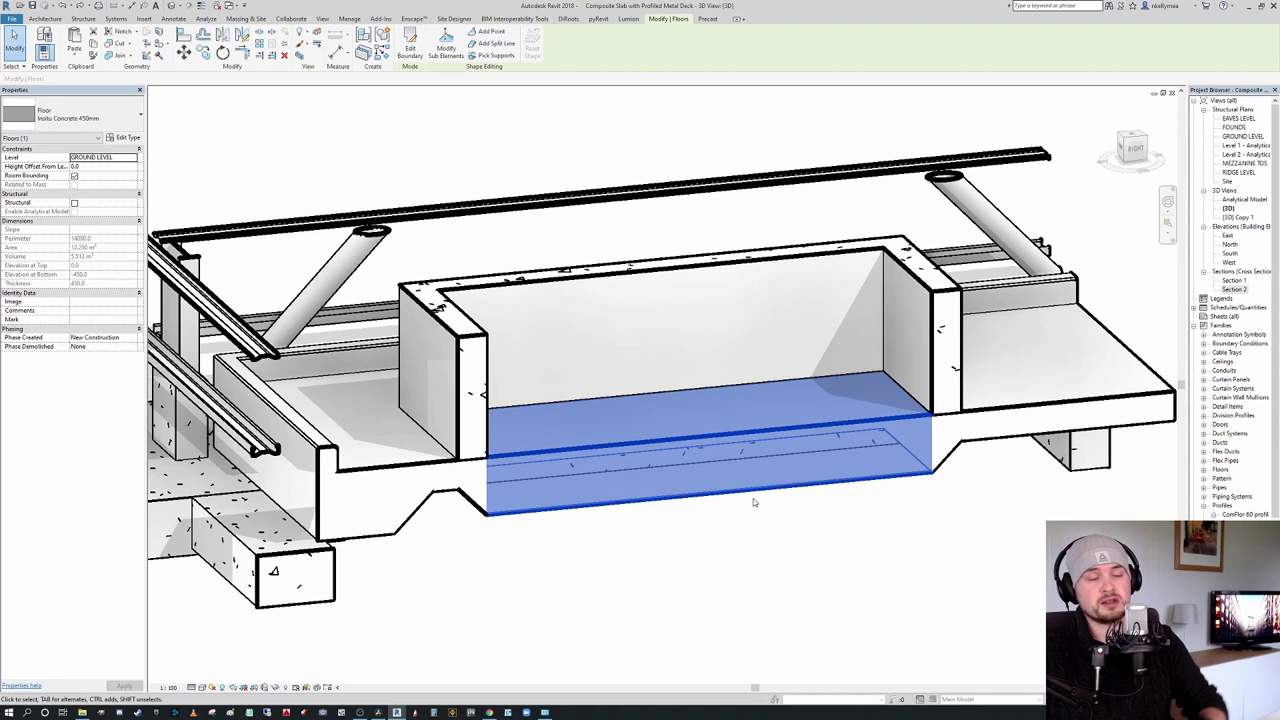
click(955, 573)
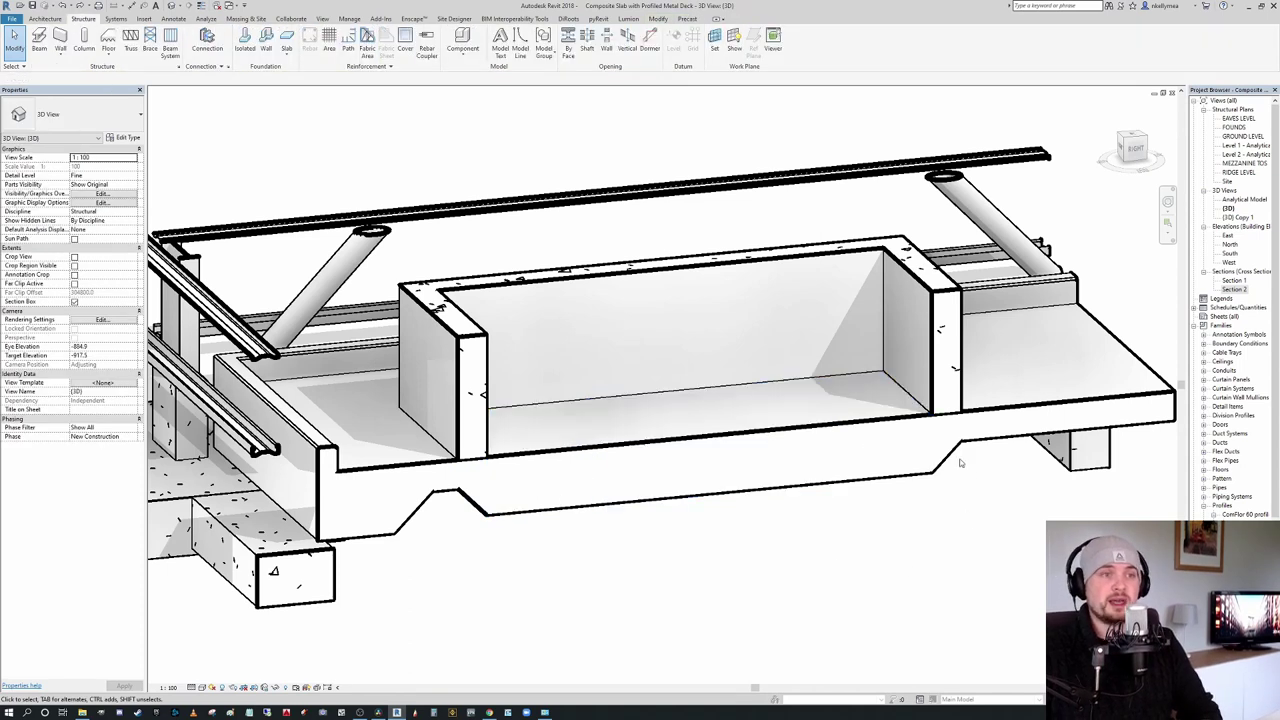
click(783, 500)
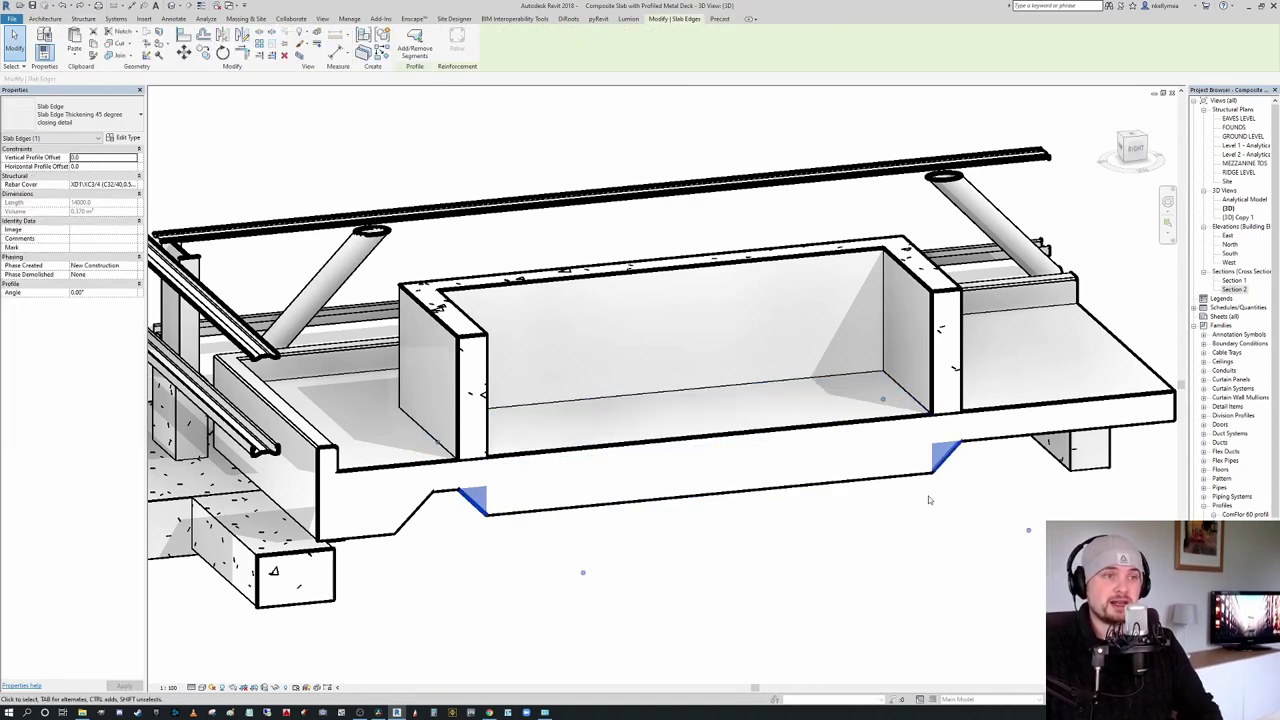
click(910, 607)
scroll(560, 512, down, 3)
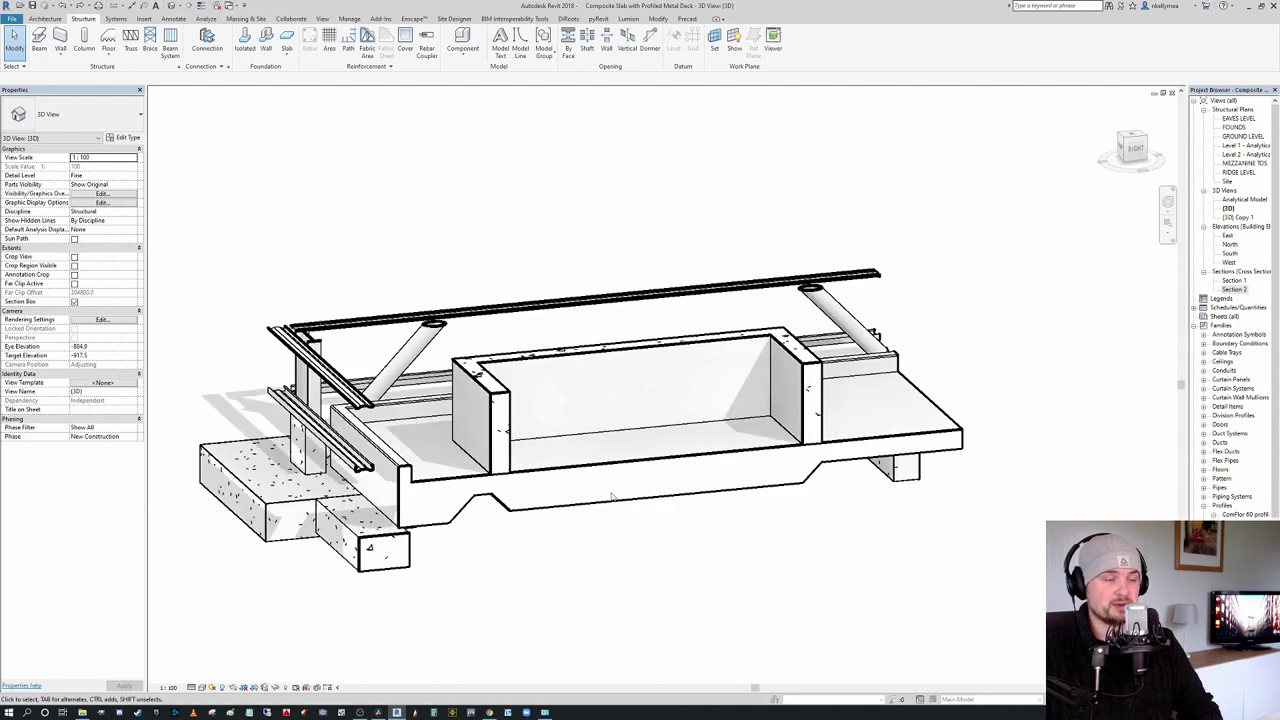
scroll(612, 497, up, 2)
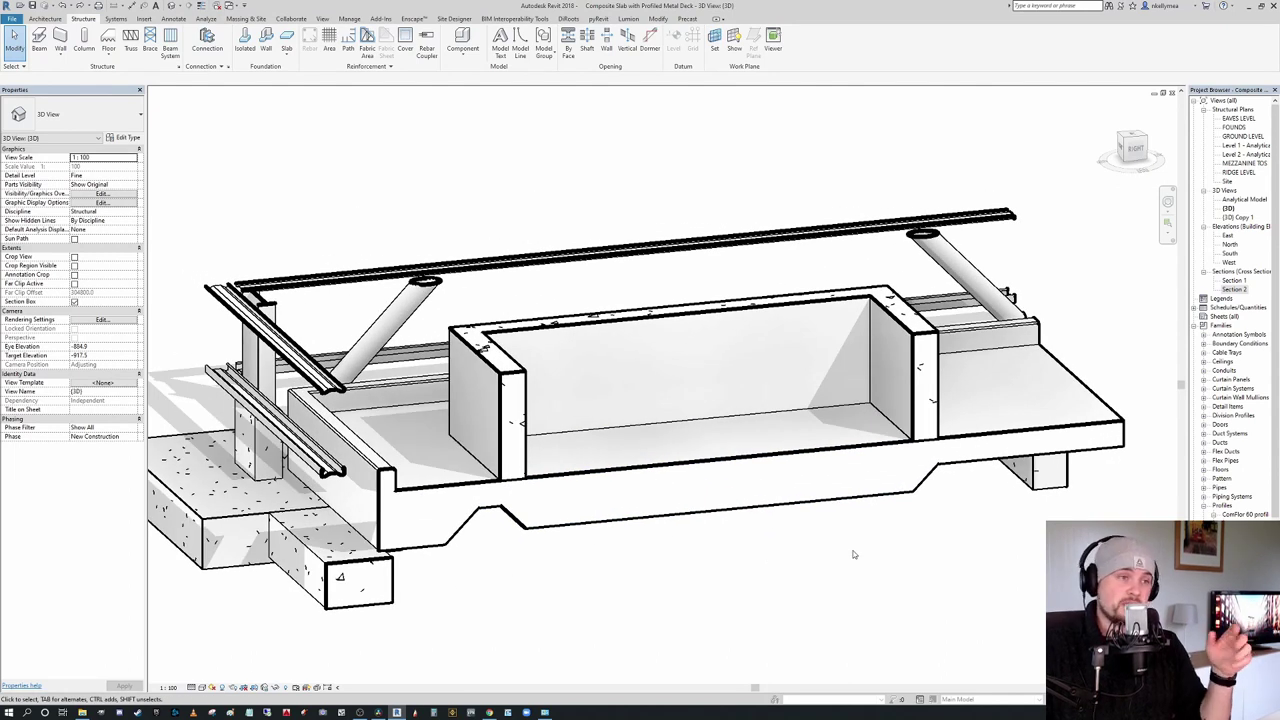
scroll(790, 536, down, 1)
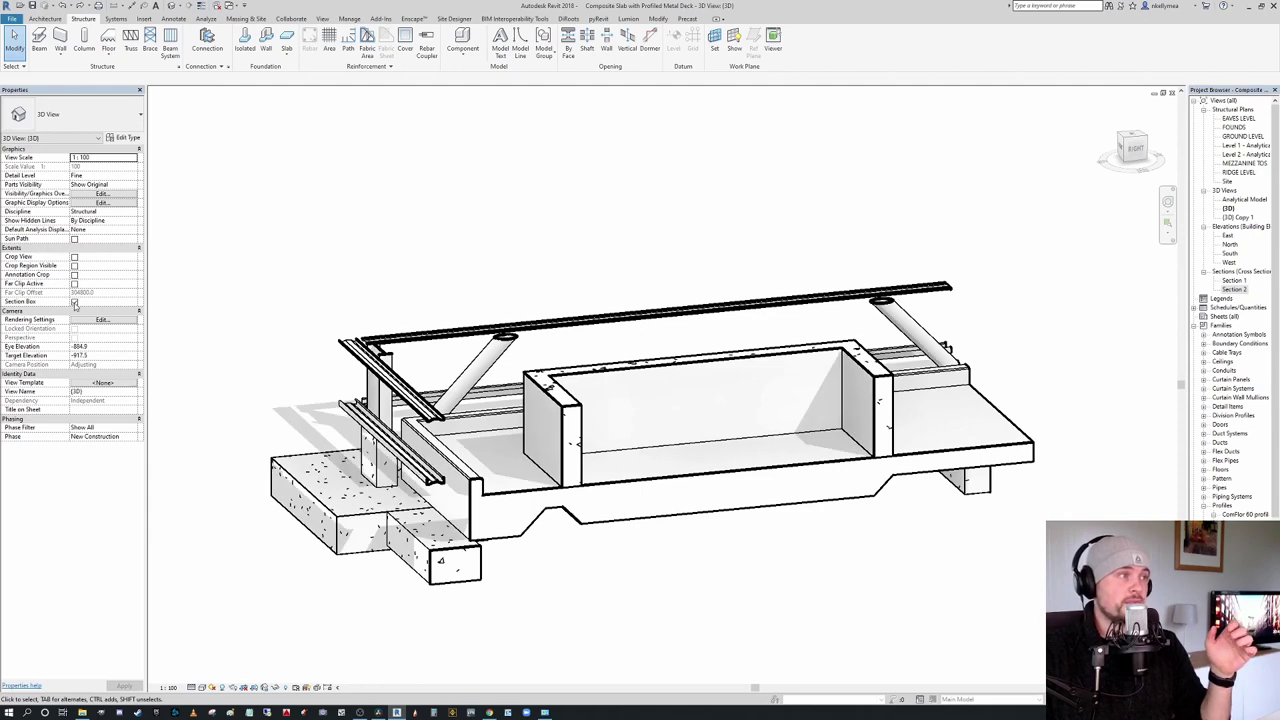
Step: Turn off the section box so the 3D view shows the whole steel-framed building
click(74, 303)
scroll(560, 457, down, 5)
shift+middle_drag(560, 457, 720, 405)
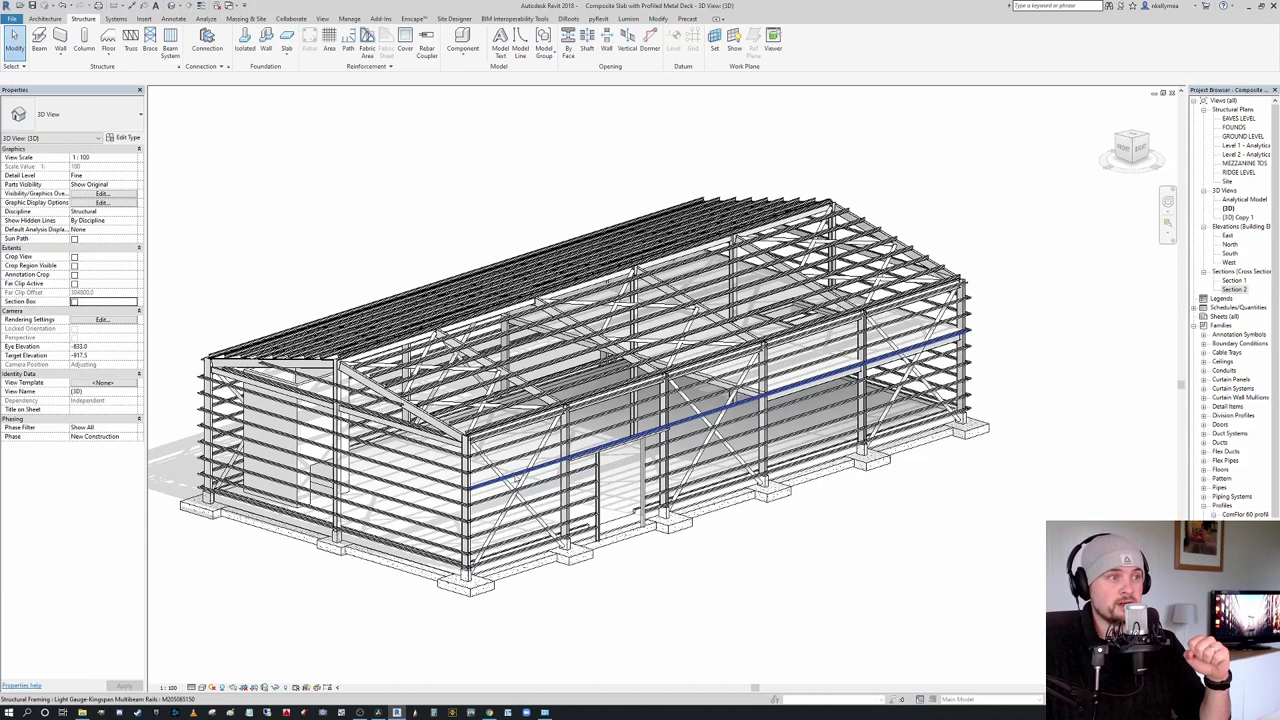
scroll(516, 476, down, 2)
scroll(550, 511, up, 2)
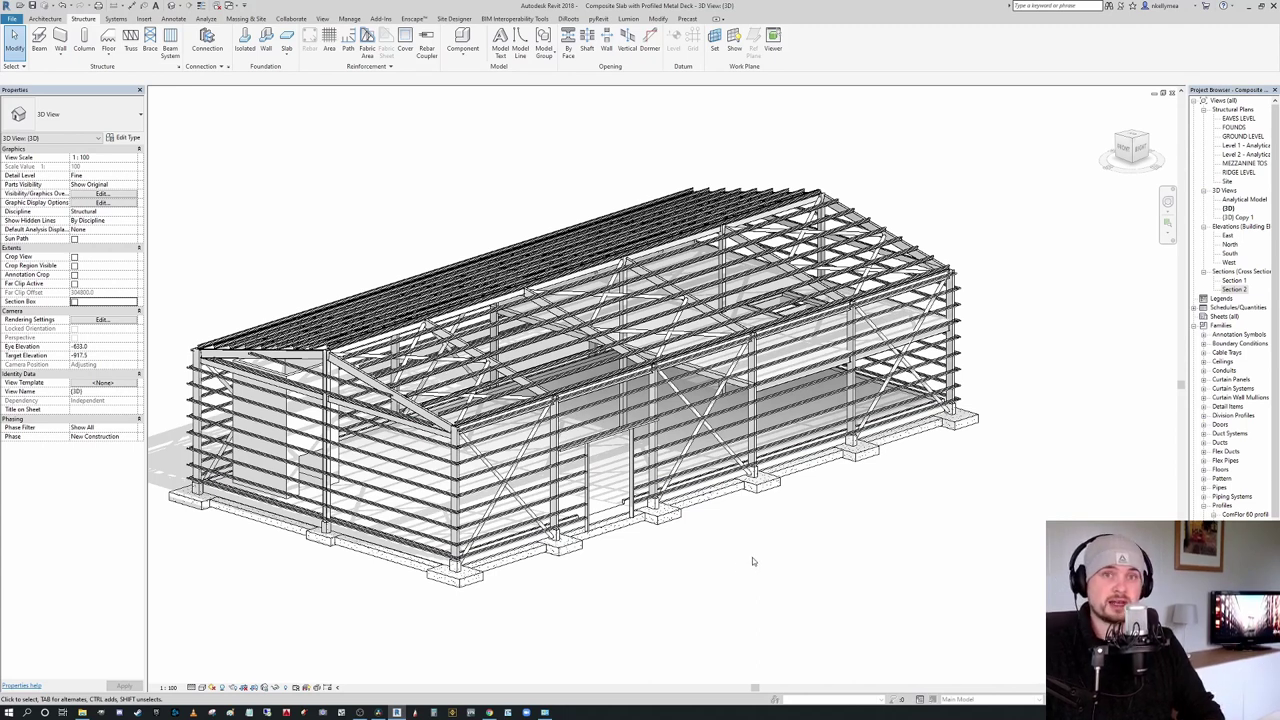
Step: Open Section 1 and Section 2 to examine the composite mezzanine slab and its edge detail
double_click(1234, 281)
scroll(380, 395, up, 4)
middle_drag(394, 384, 531, 367)
scroll(600, 364, down, 2)
double_click(1234, 289)
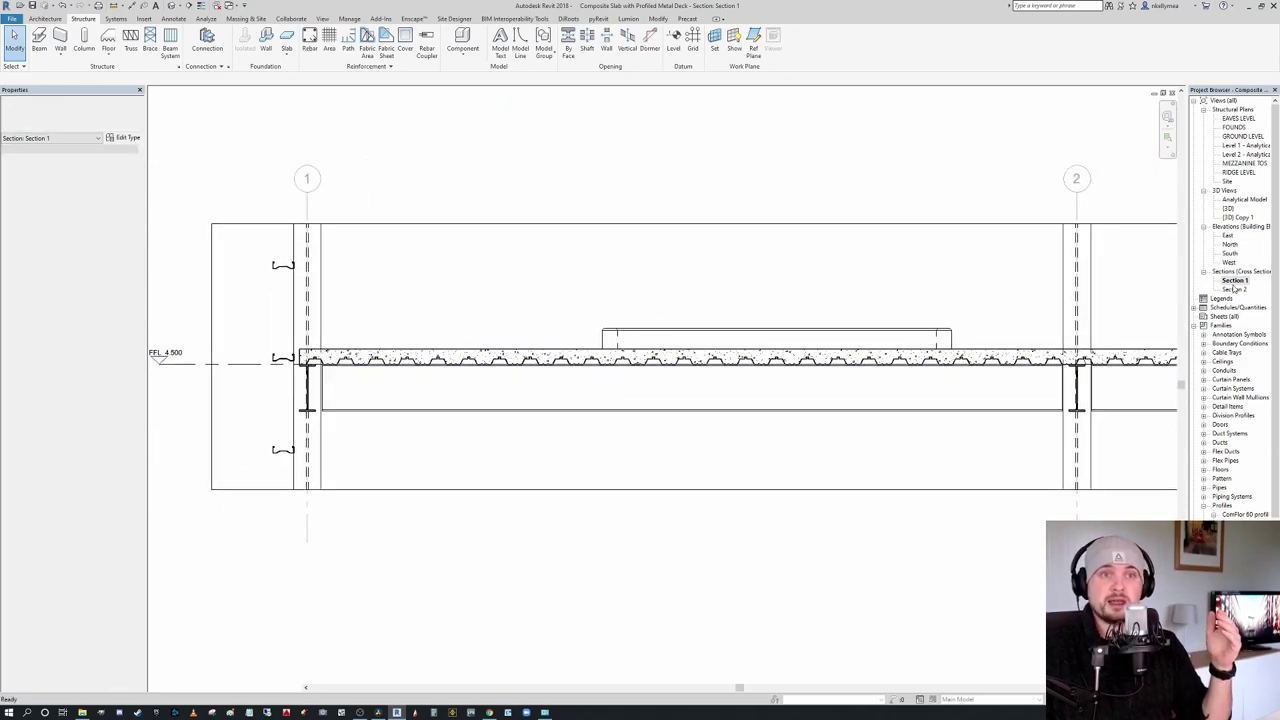
double_click(1234, 289)
scroll(600, 385, up, 2)
scroll(600, 393, up, 1)
scroll(566, 395, down, 6)
scroll(600, 440, down, 2)
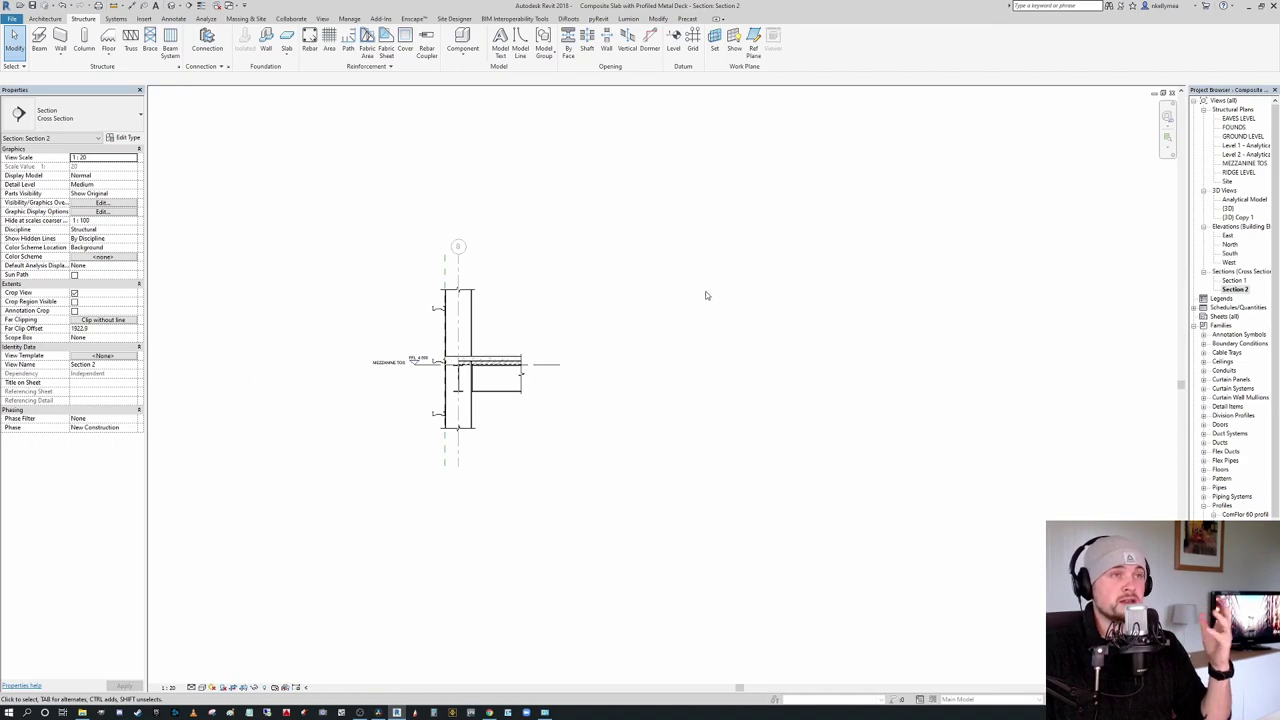
Step: Return to the default 3D view of the whole building
click(168, 5)
scroll(642, 380, down, 2)
middle_drag(642, 380, 681, 398)
scroll(640, 400, up, 4)
scroll(682, 418, down, 3)
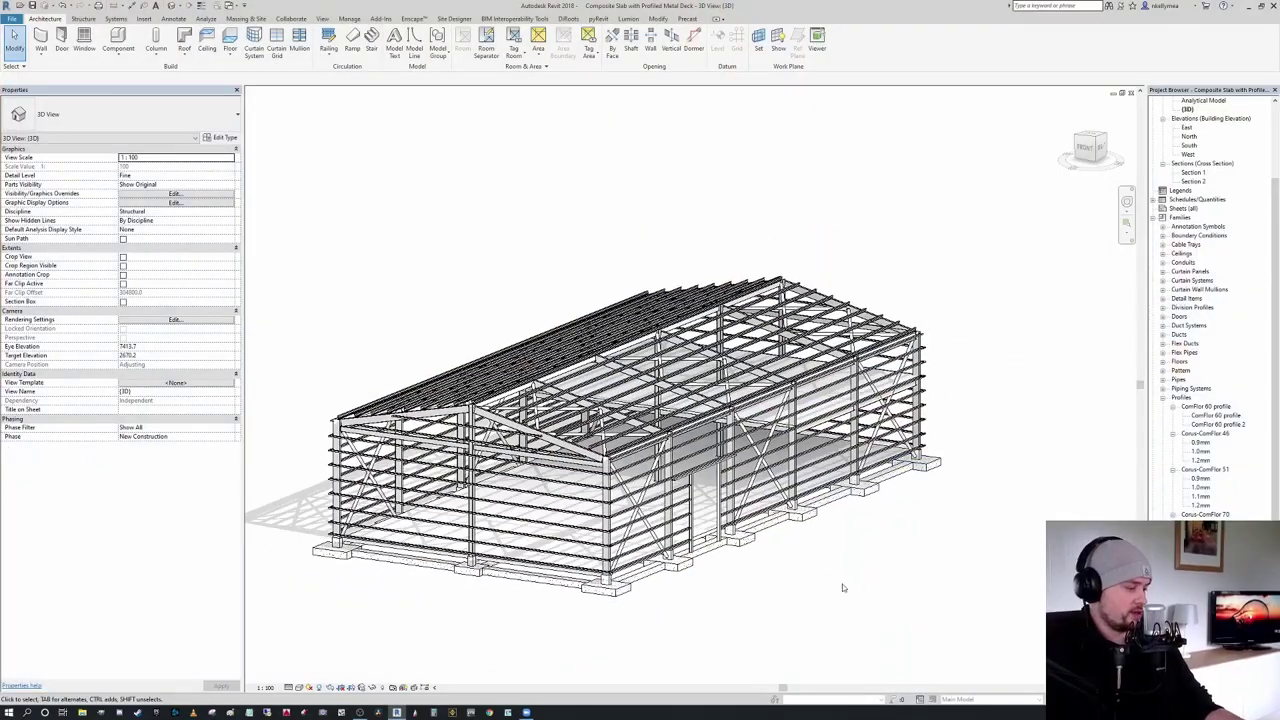
Step: Examine the ground slab edges, foundations and door opening of the building from several angles in the 3D view
shift+middle_drag(843, 588, 757, 537)
scroll(757, 537, up, 5)
click(729, 477)
scroll(729, 477, up, 2)
shift+middle_drag(729, 477, 700, 505)
scroll(740, 515, down, 2)
shift+middle_drag(791, 520, 755, 536)
scroll(660, 523, down, 1)
scroll(473, 532, up, 5)
scroll(678, 528, down, 4)
shift+middle_drag(670, 533, 806, 532)
scroll(841, 583, down, 3)
middle_drag(843, 586, 572, 450)
click(762, 539)
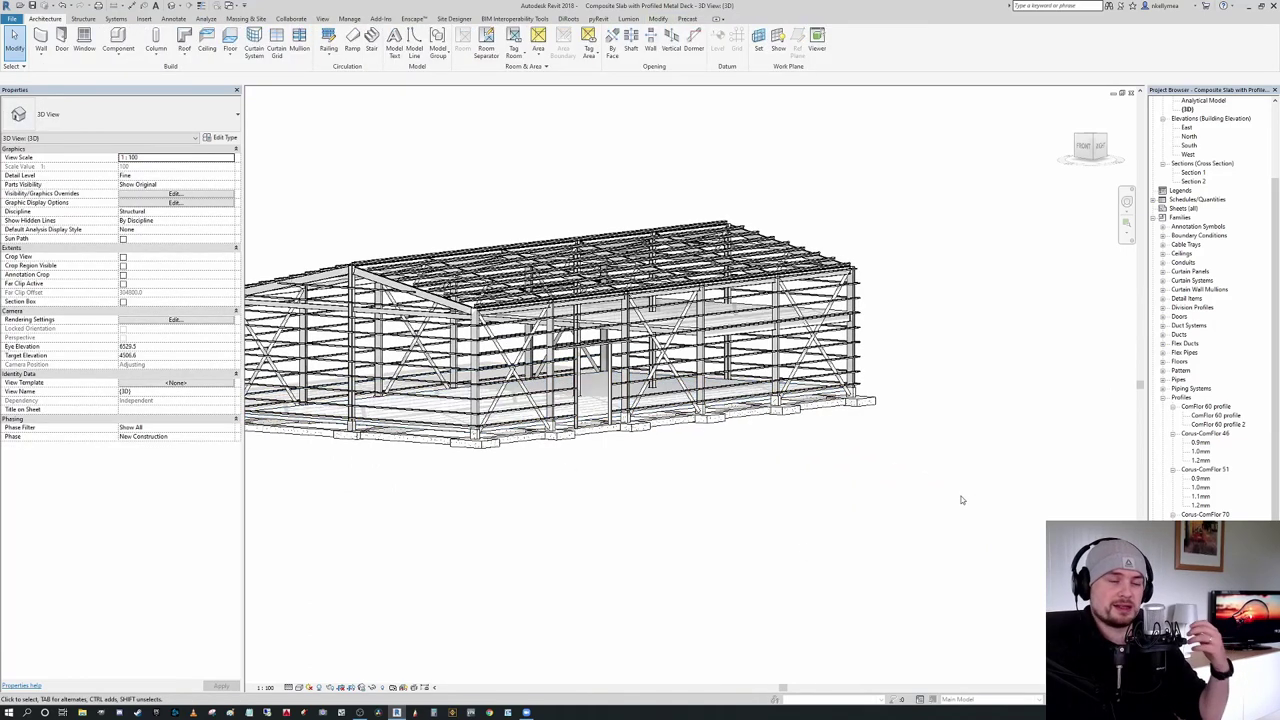
scroll(700, 471, up, 6)
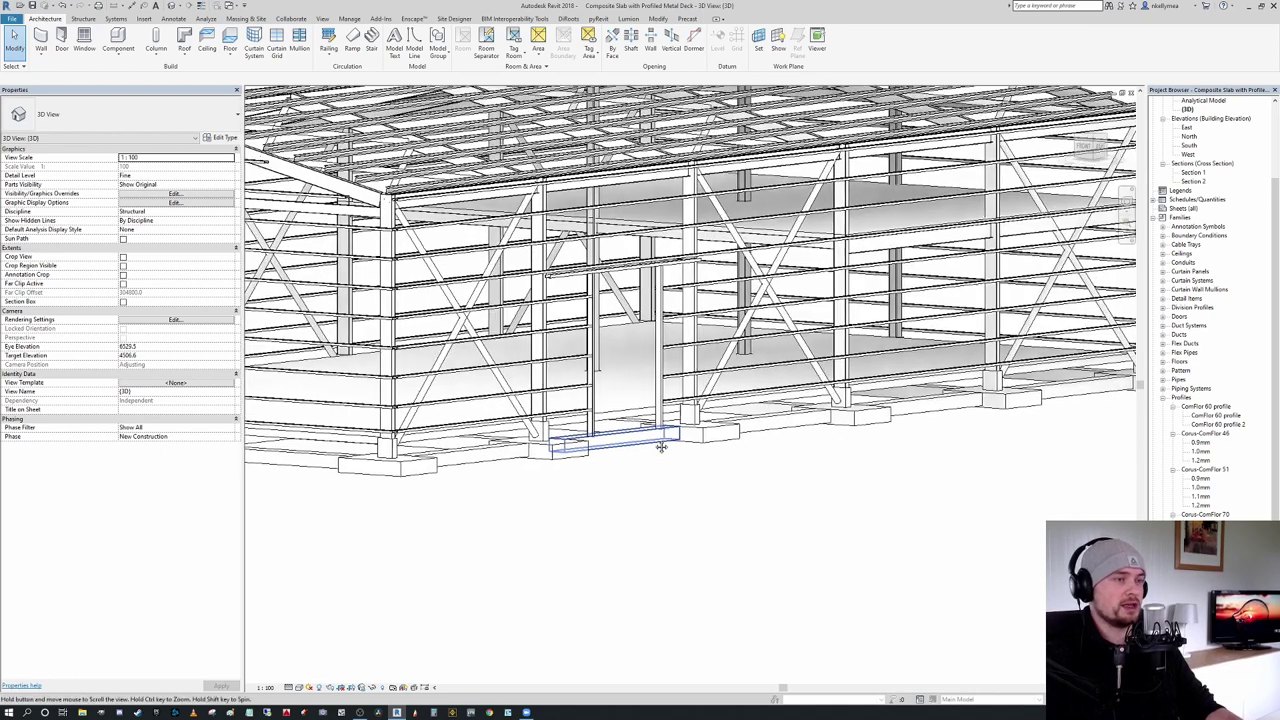
scroll(700, 480, down, 8)
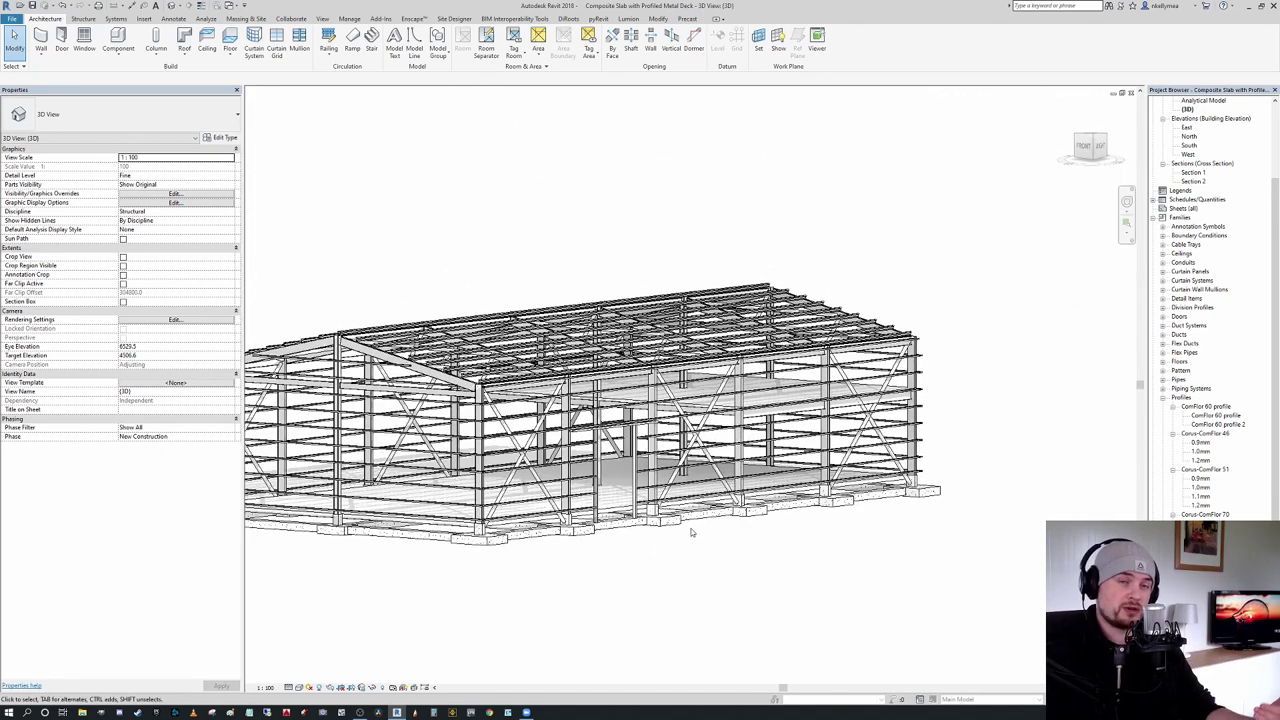
shift+middle_drag(722, 551, 837, 538)
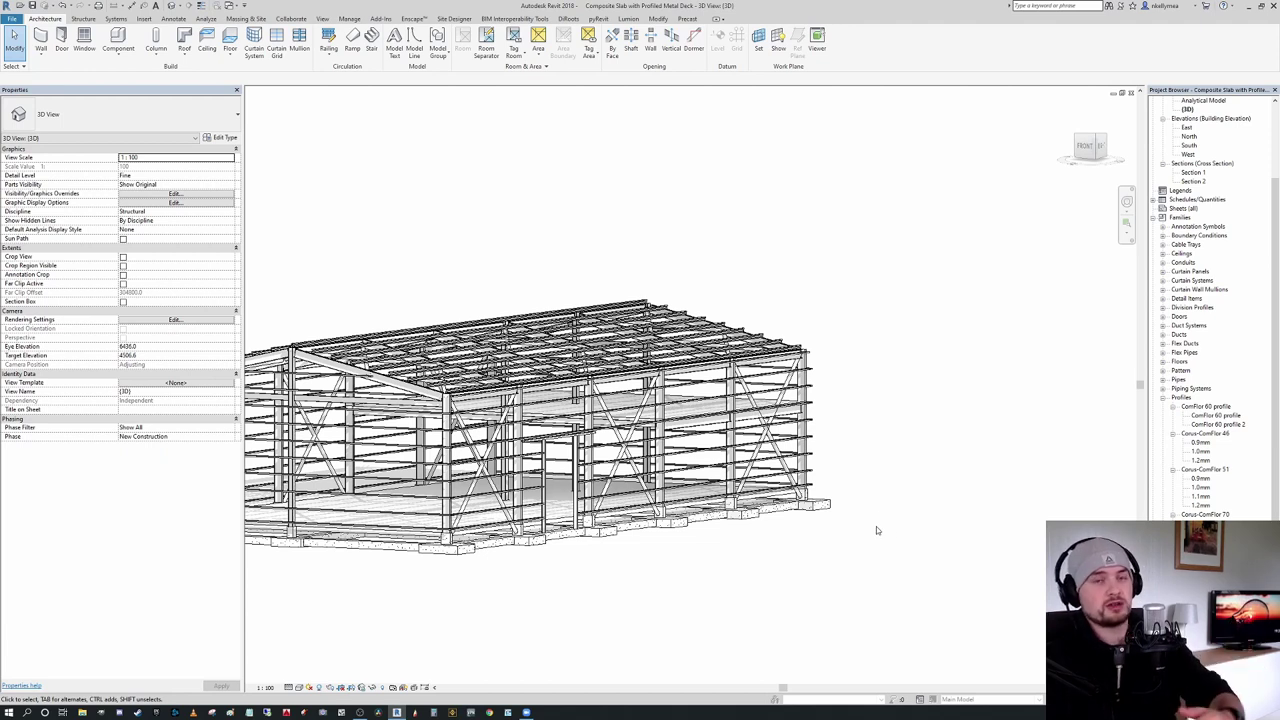
shift+middle_drag(871, 578, 837, 576)
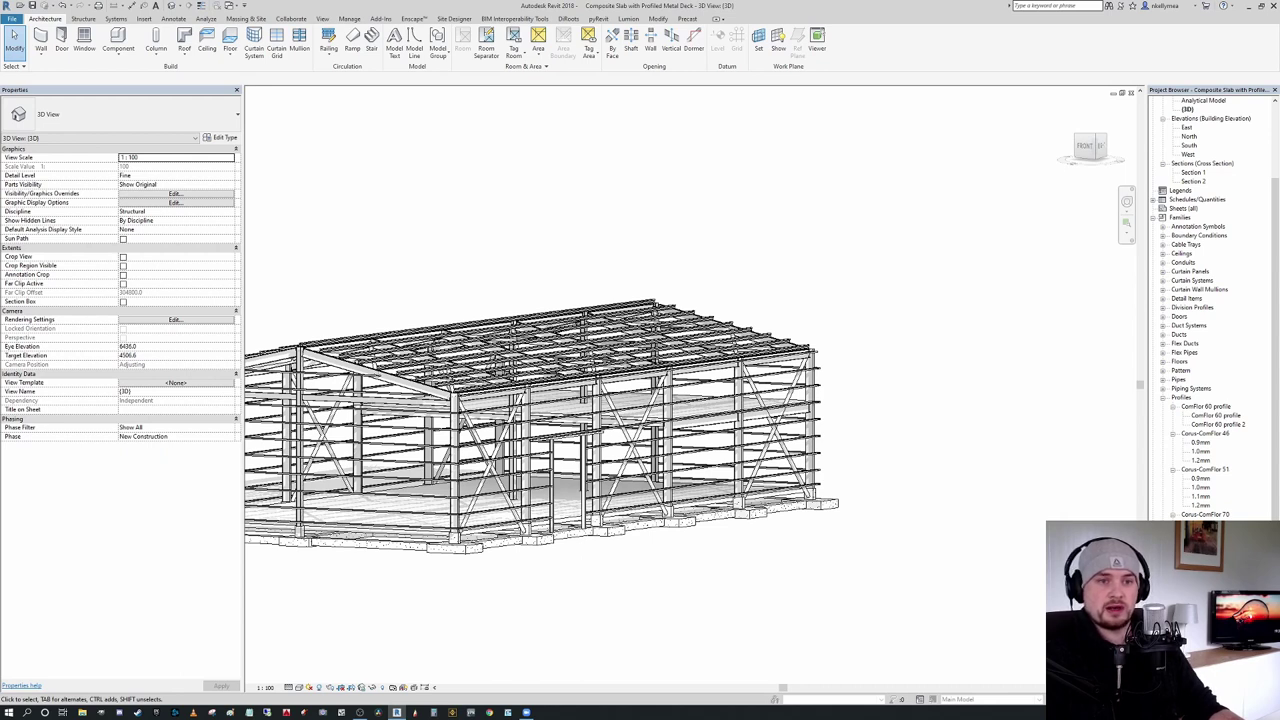
Step: Open the M_Slab Edge-Thickened profile family for editing
scroll(1210, 300, down, 3)
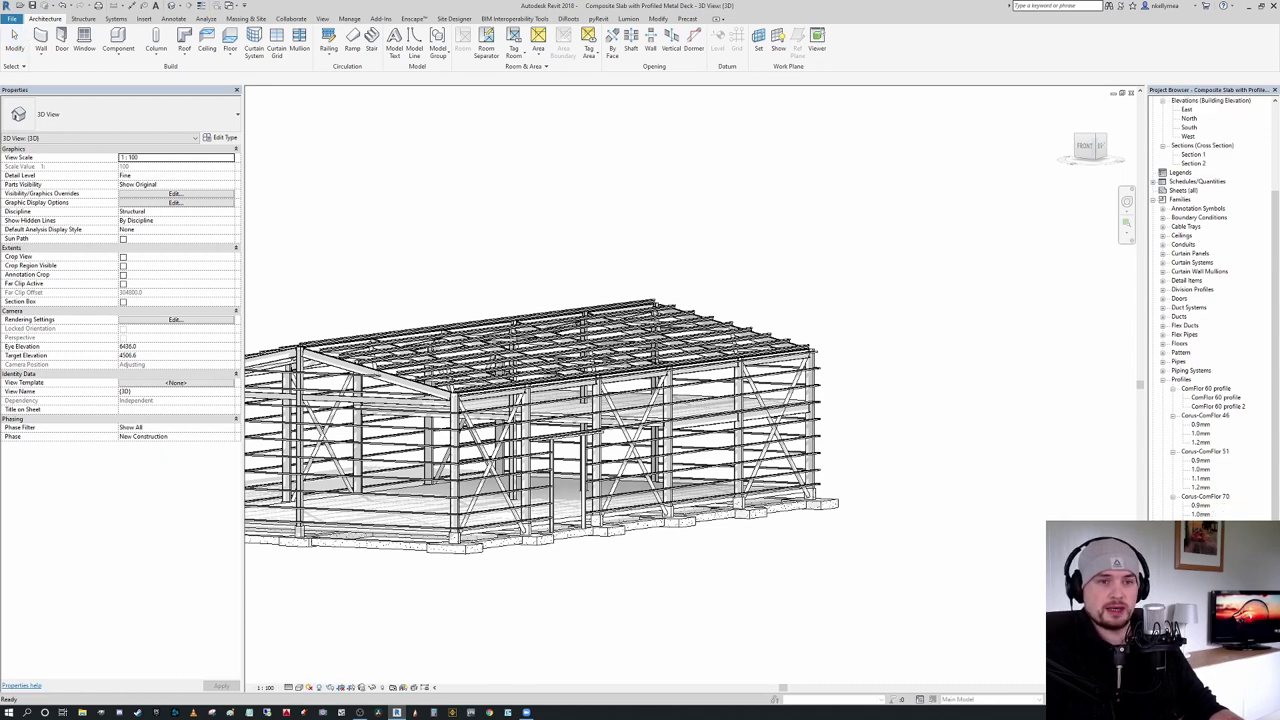
click(1212, 487)
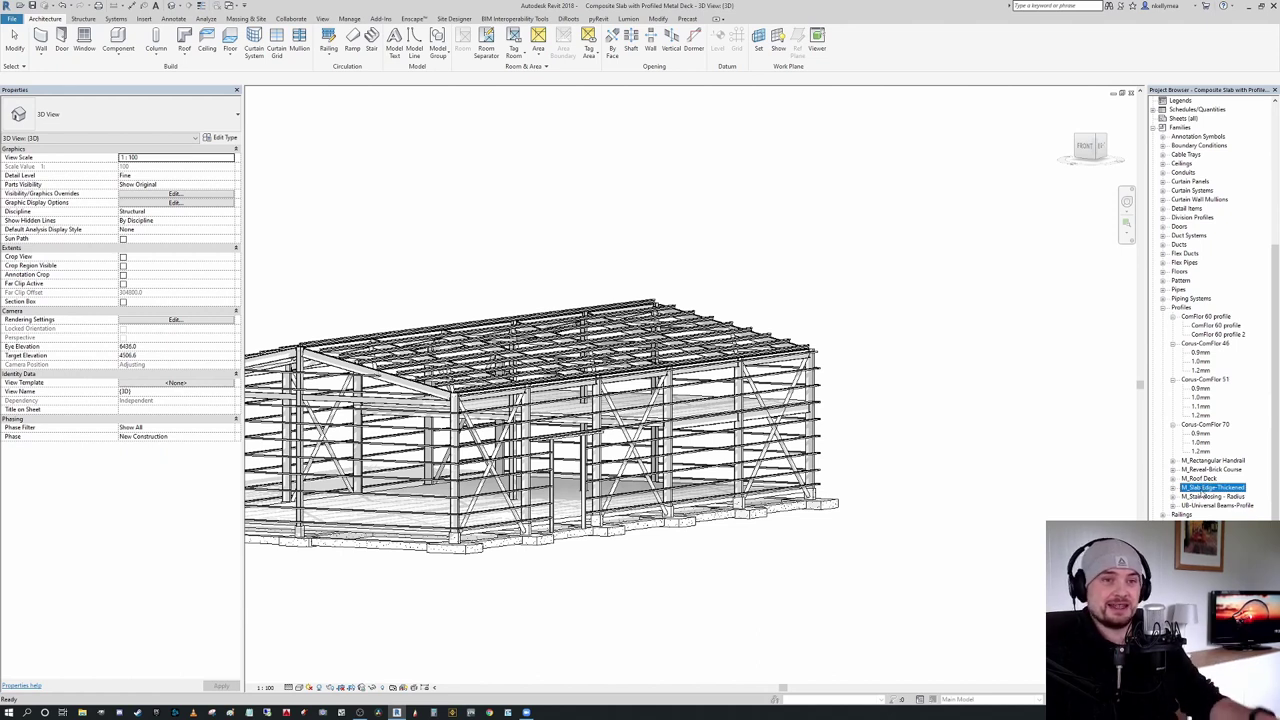
double_click(1212, 487)
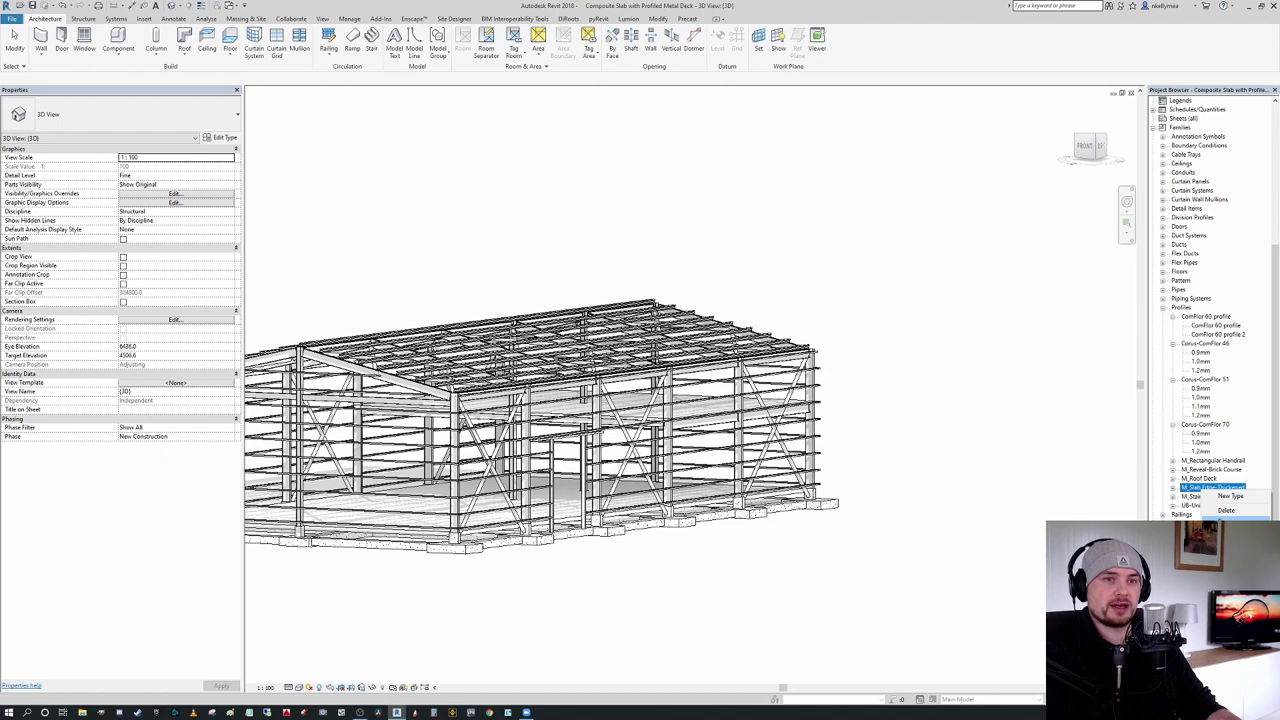
Step: Examine the outline of the thickened slab edge profile, including its sloped side and vertical edge
middle_drag(626, 388, 614, 435)
scroll(615, 436, down, 1)
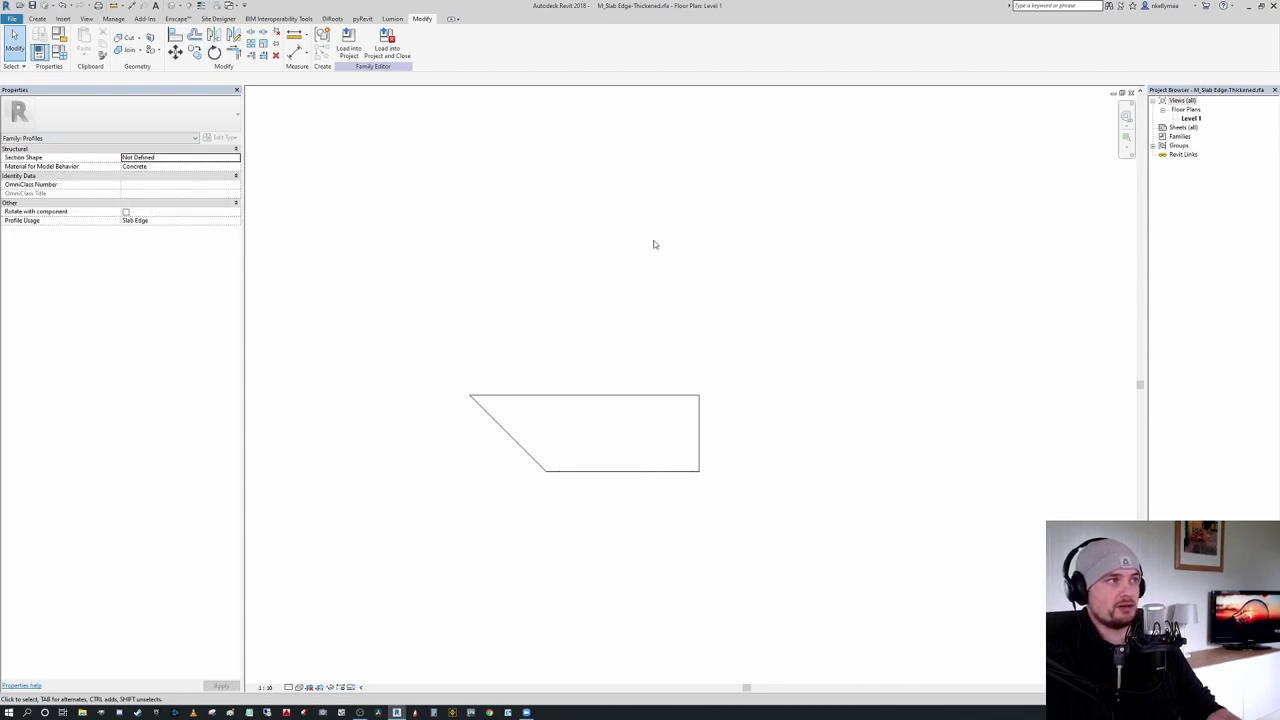
scroll(539, 478, up, 3)
scroll(715, 510, down, 2)
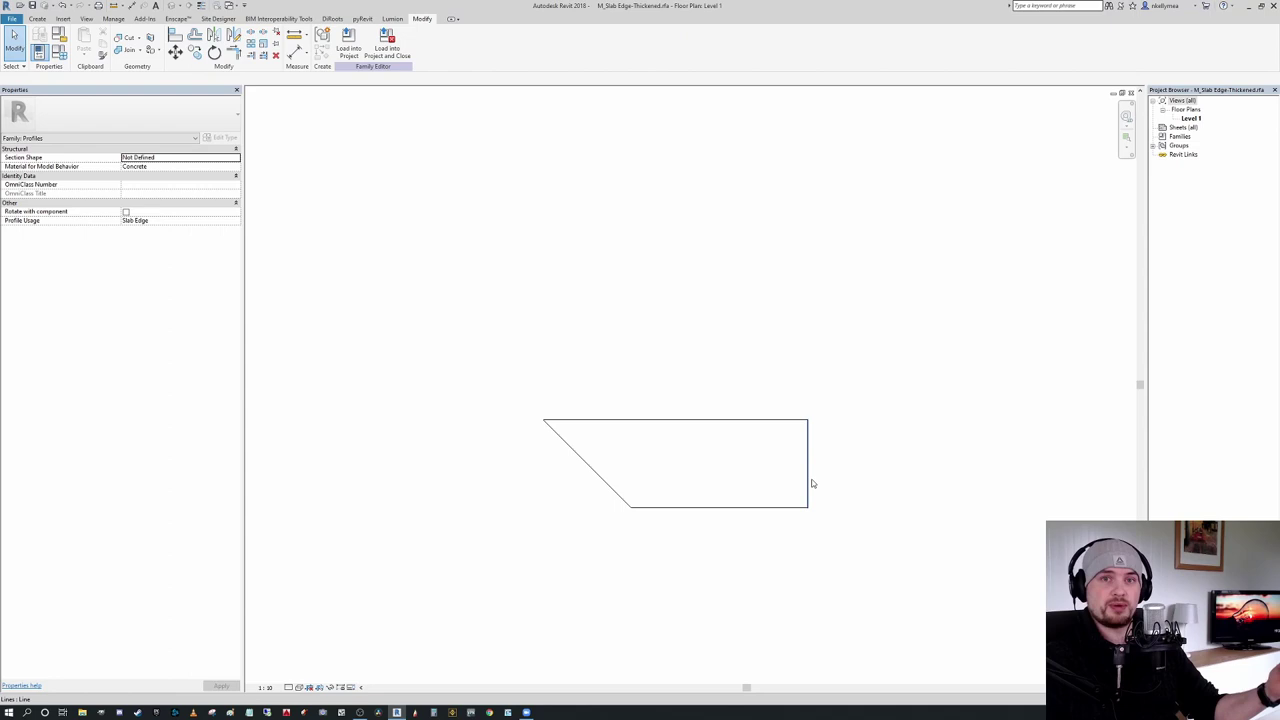
middle_drag(810, 485, 712, 403)
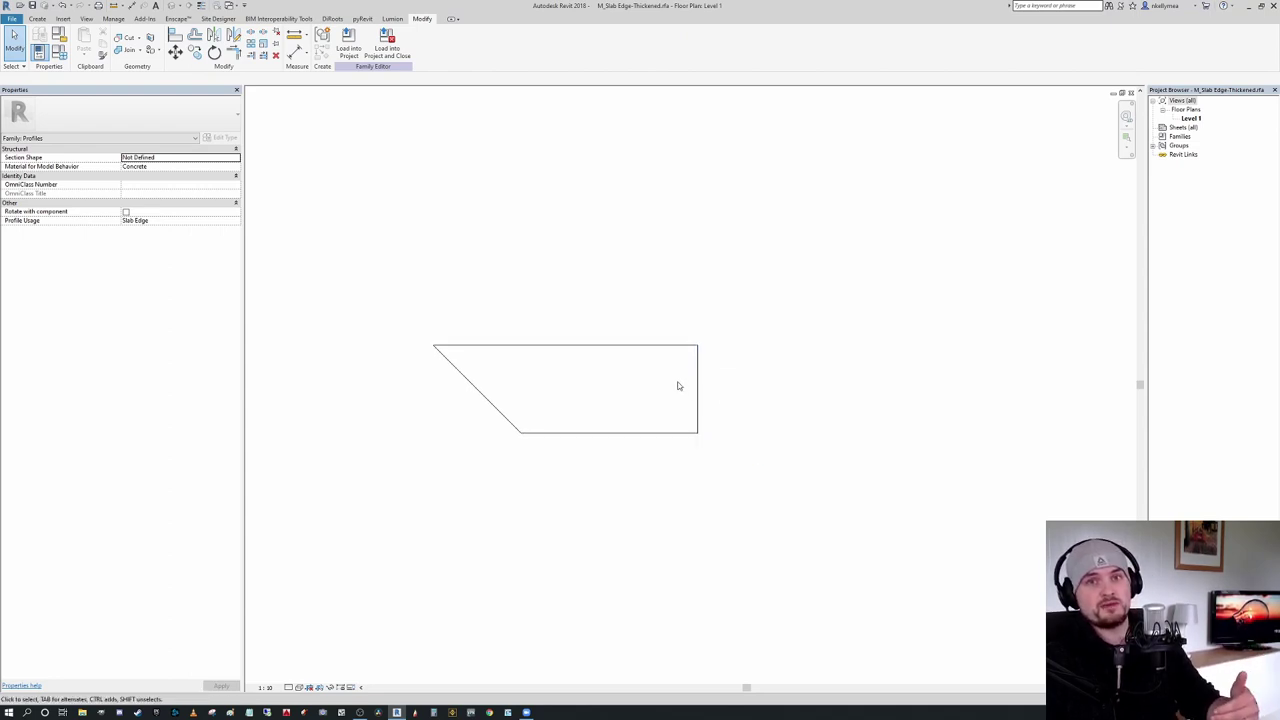
scroll(659, 381, up, 2)
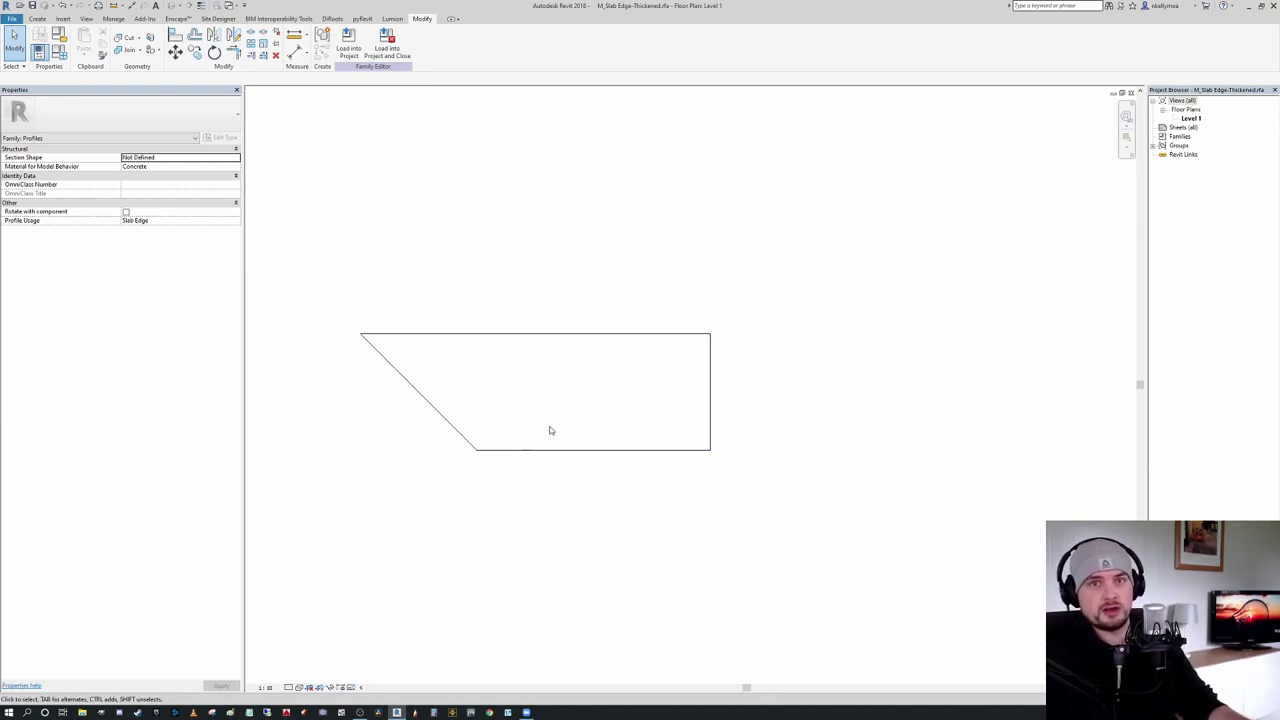
scroll(544, 419, down, 3)
middle_drag(522, 413, 383, 393)
middle_drag(526, 390, 636, 409)
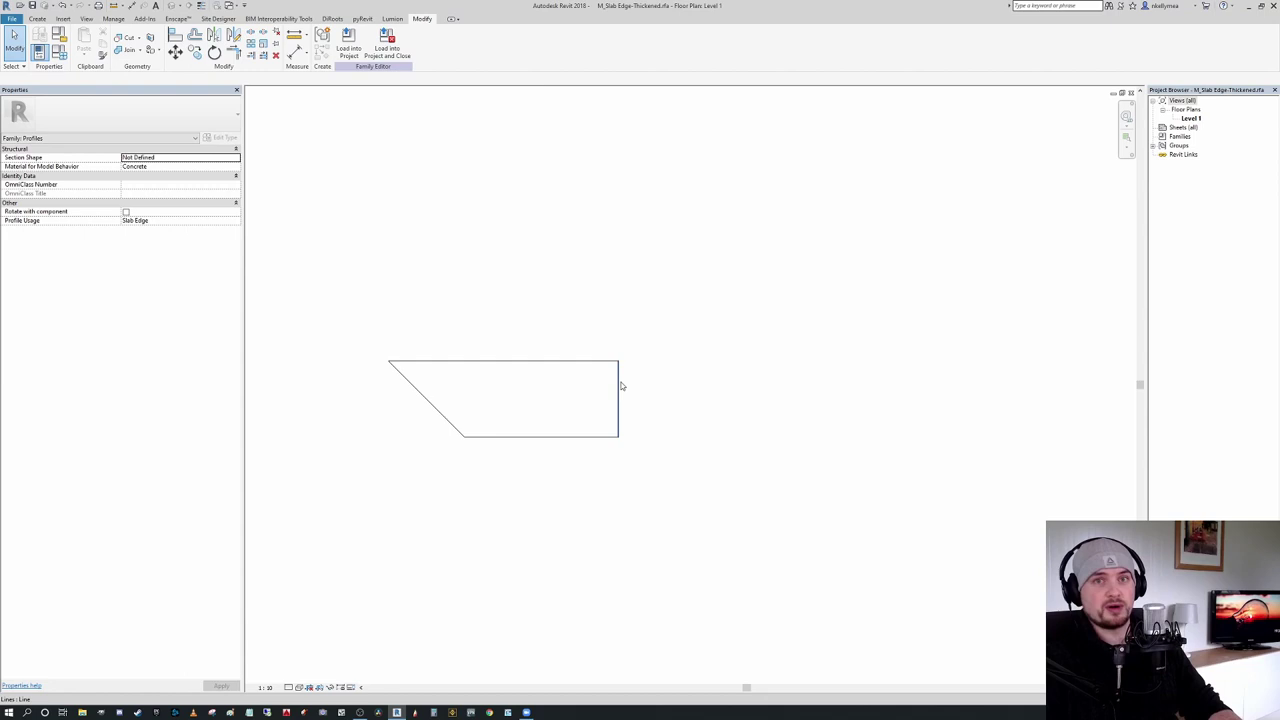
middle_drag(657, 408, 622, 381)
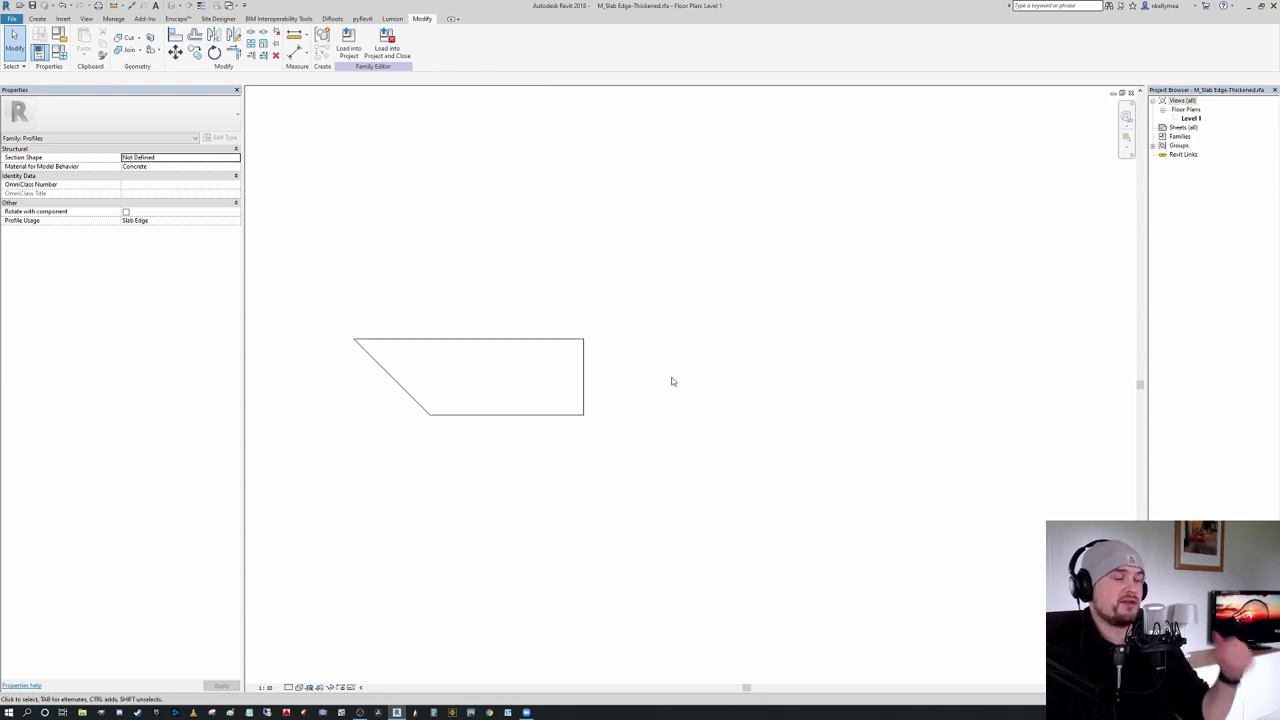
middle_drag(689, 380, 737, 417)
Step: Load the thickened profile into the project and place a slab edge around the whole perimeter of the 225 mm in-situ concrete ground floor
click(348, 40)
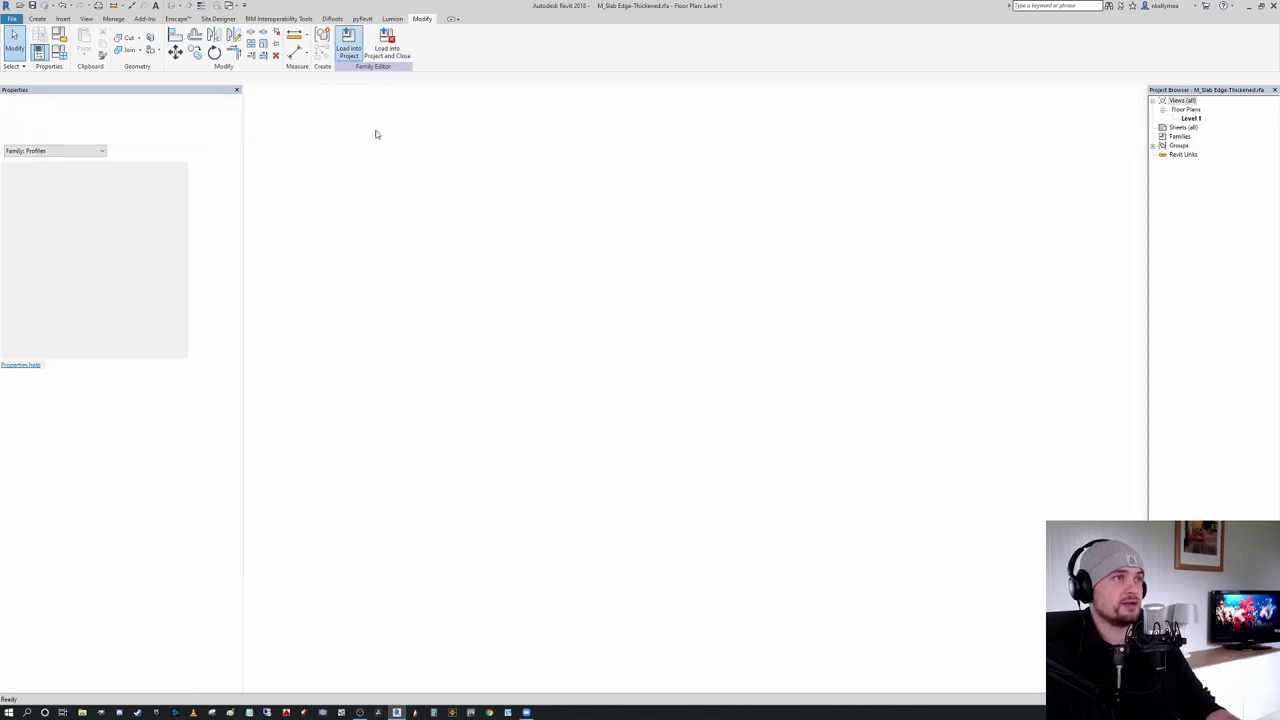
scroll(468, 552, up, 4)
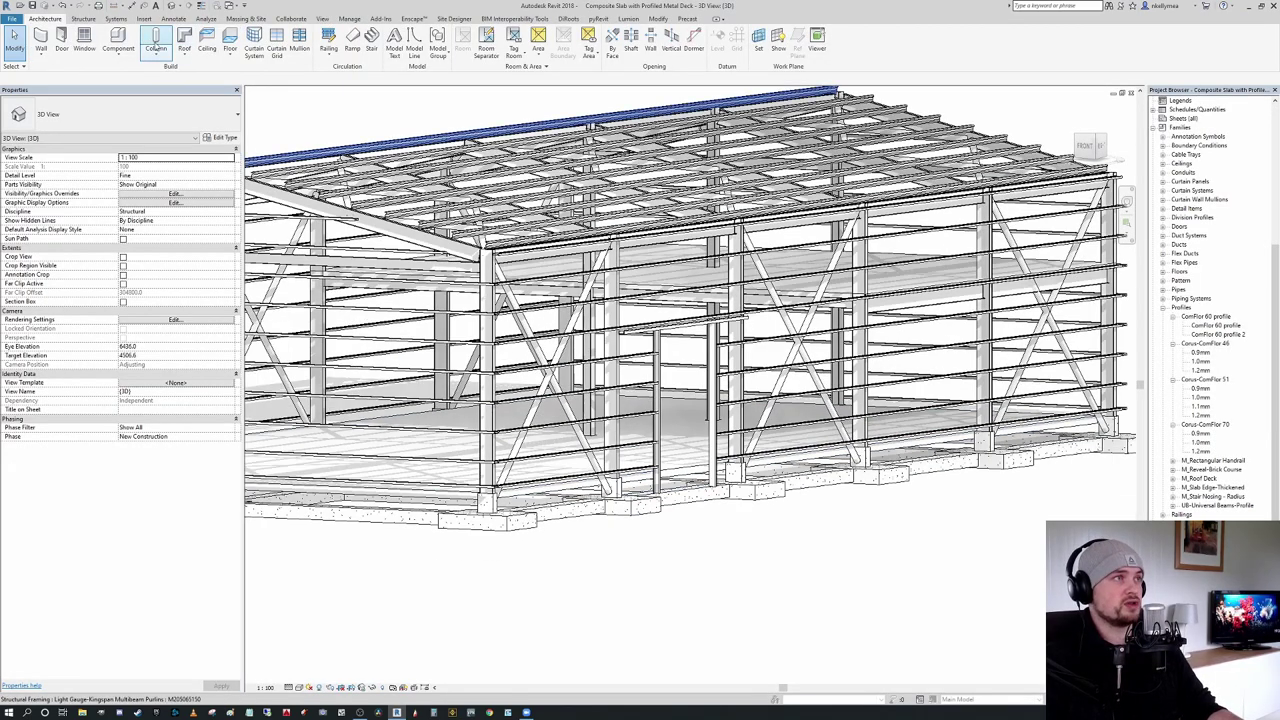
click(230, 56)
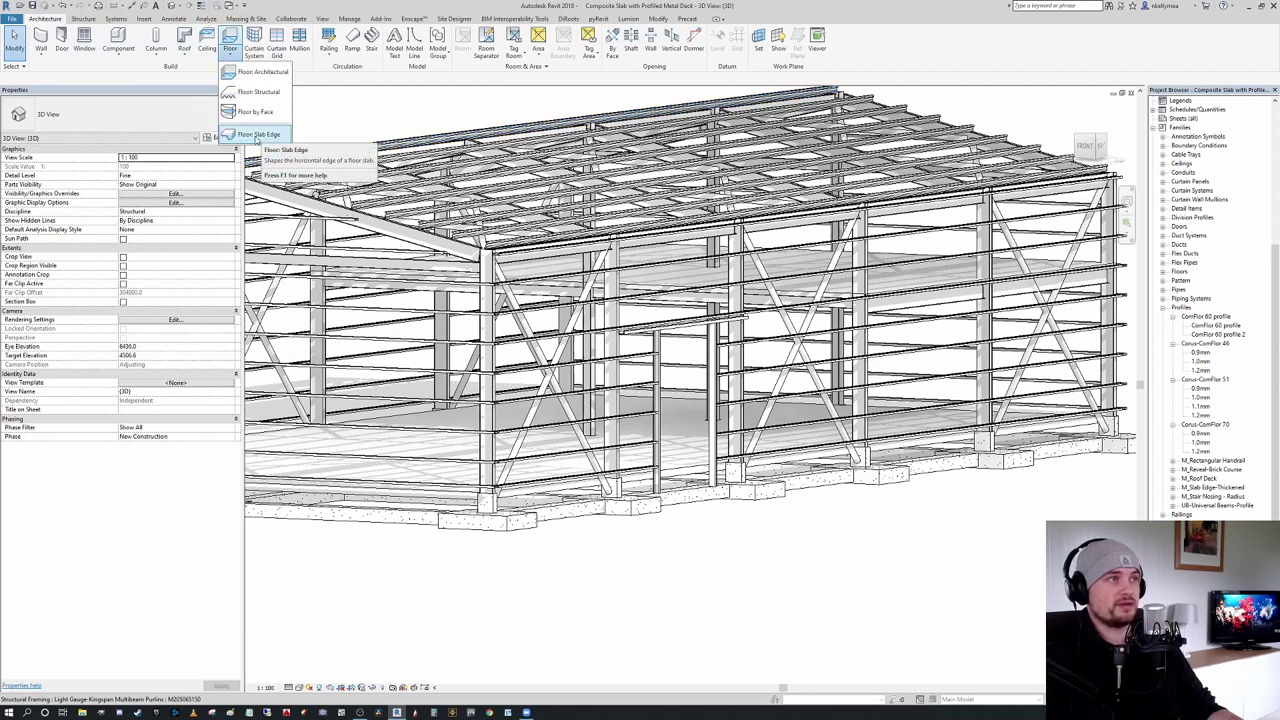
click(257, 136)
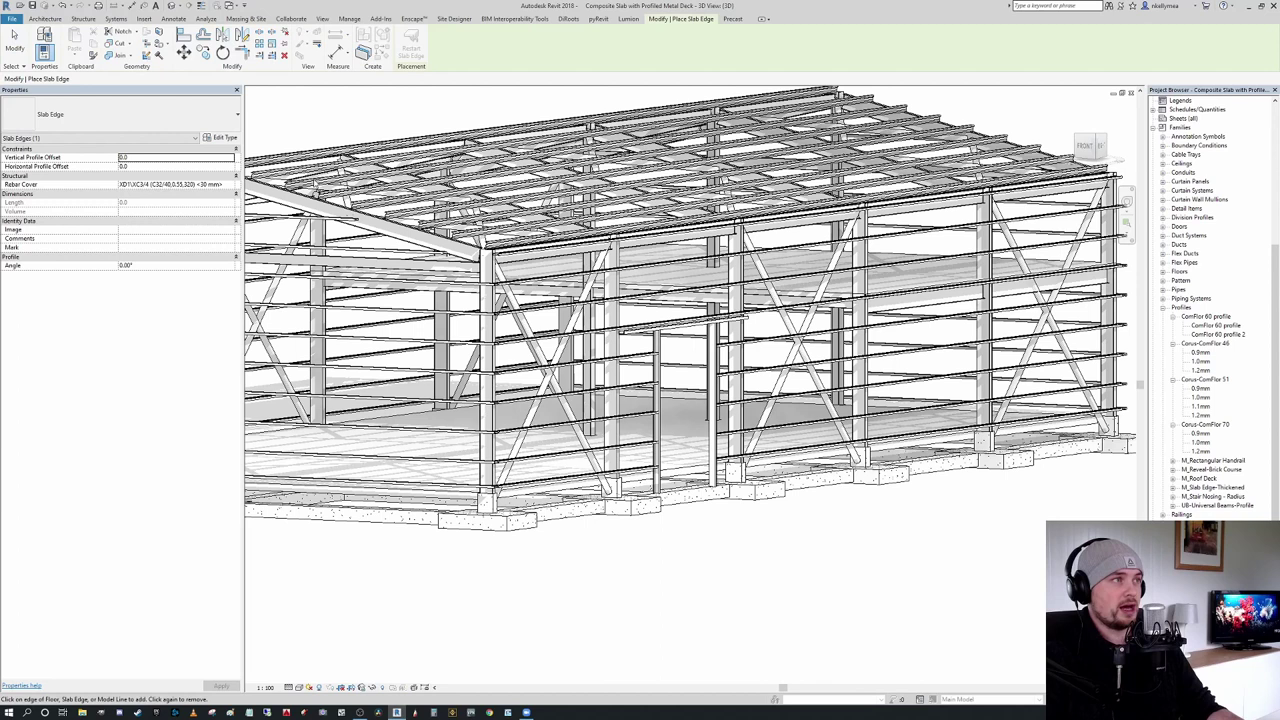
scroll(388, 215, down, 2)
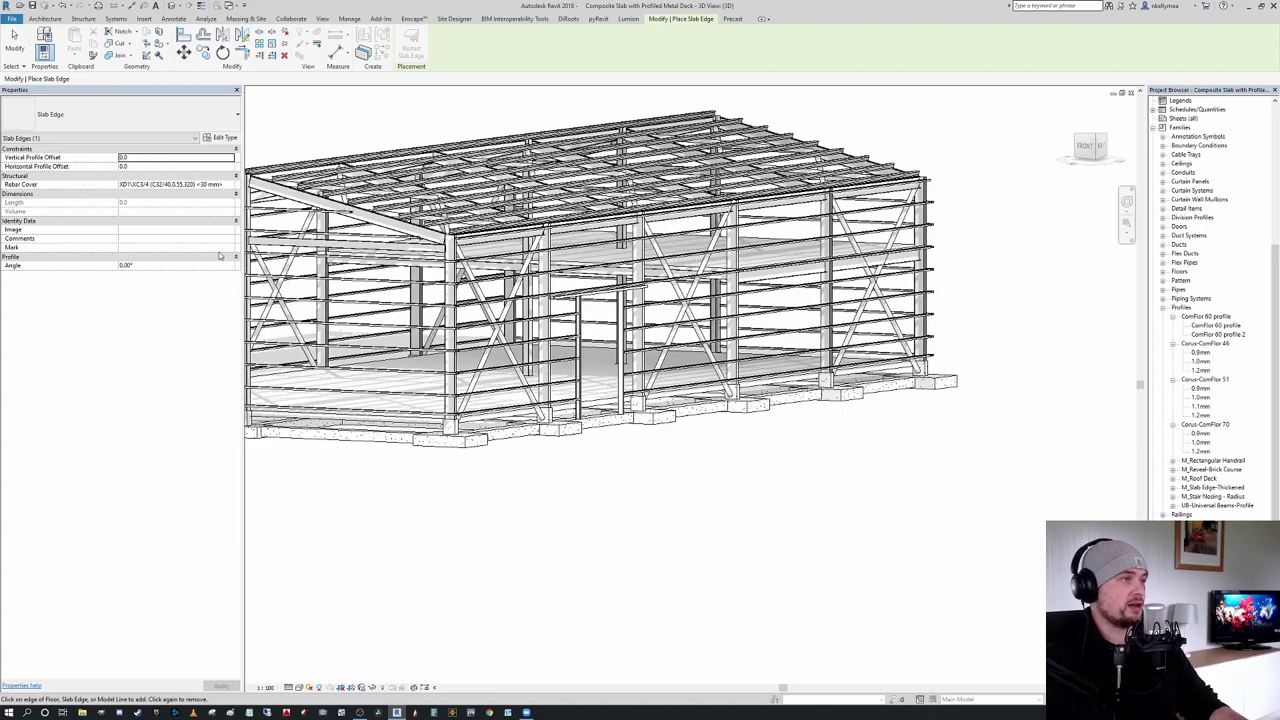
scroll(560, 440, up, 6)
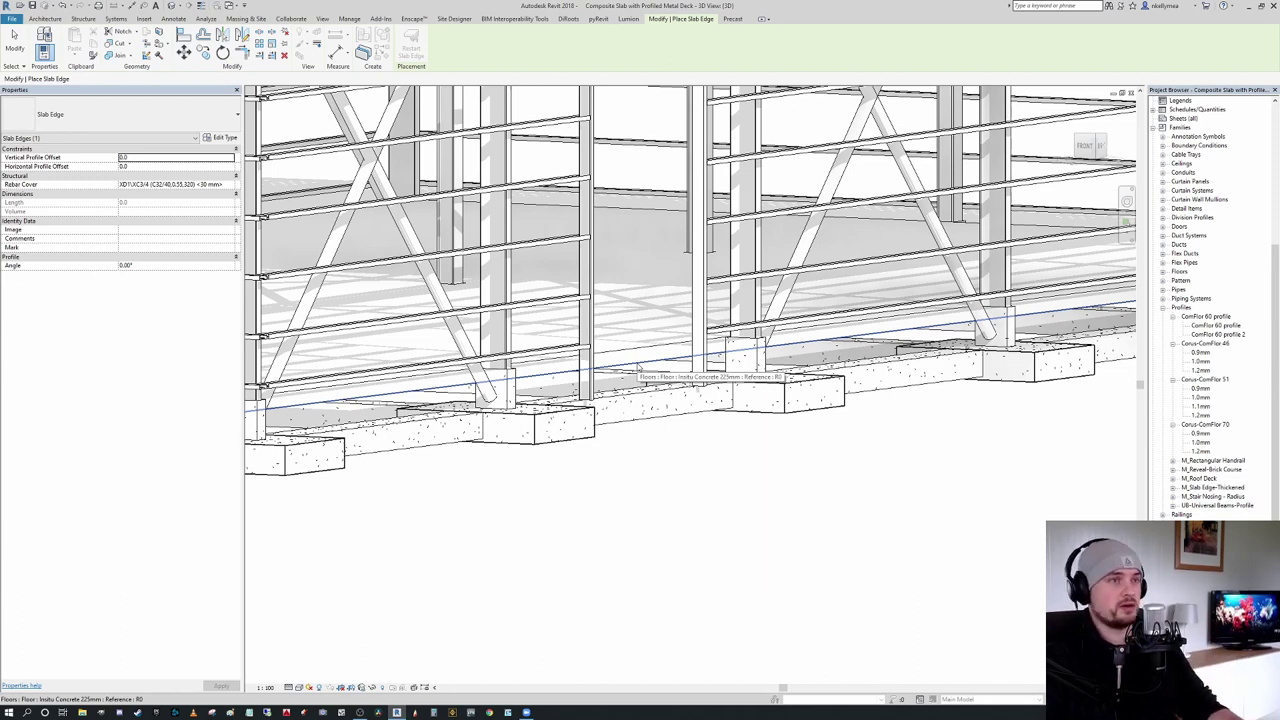
key(Tab)
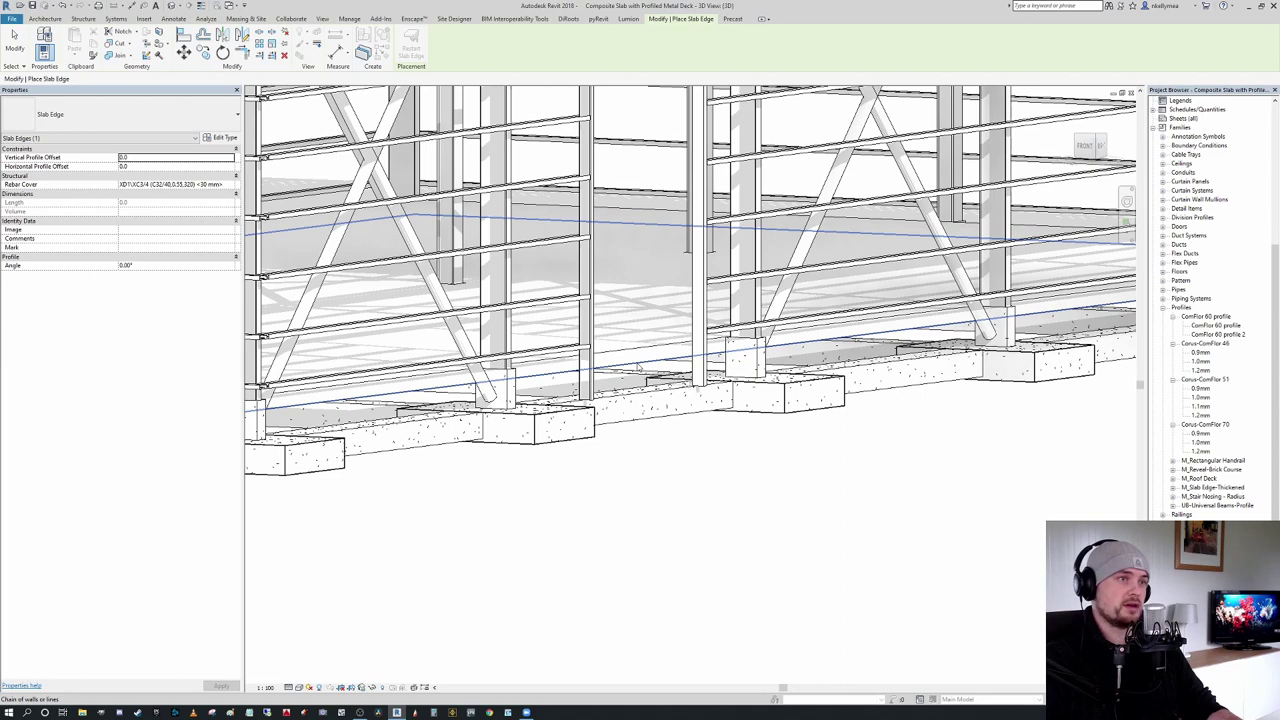
click(638, 368)
shift+middle_drag(706, 436, 938, 481)
scroll(724, 454, down, 5)
key(Escape)
key(Escape)
Step: Enable a section box in the 3D view and pull its gable-end face inward to cut through the ground slab at the footing
click(123, 302)
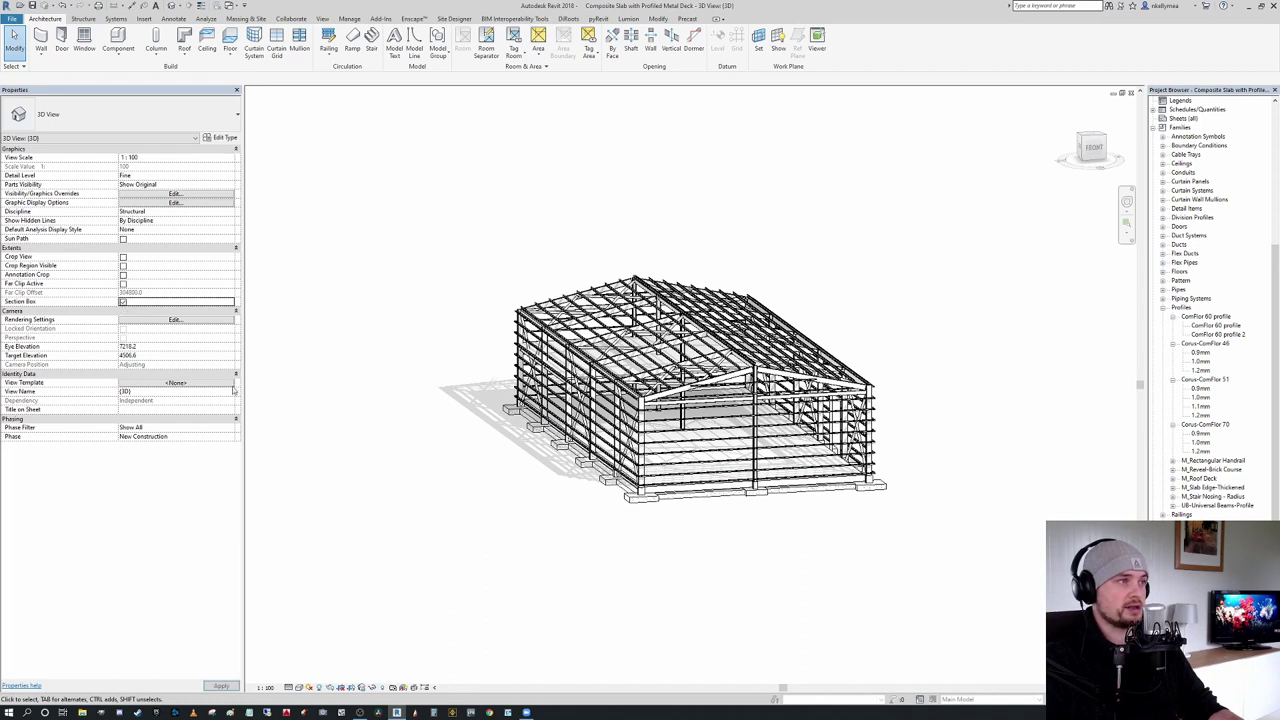
shift+middle_drag(860, 549, 918, 522)
click(912, 500)
scroll(862, 428, up, 3)
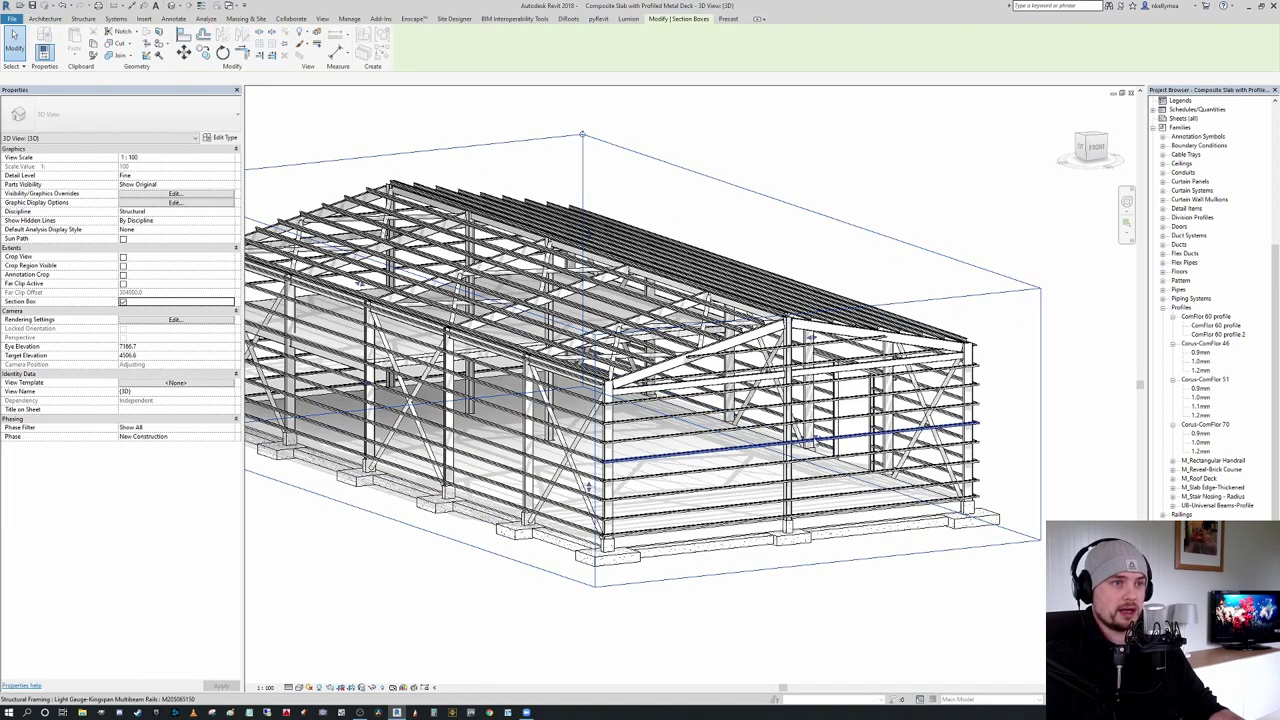
drag(817, 438, 720, 404)
scroll(938, 503, up, 3)
middle_drag(938, 503, 897, 499)
scroll(826, 470, up, 4)
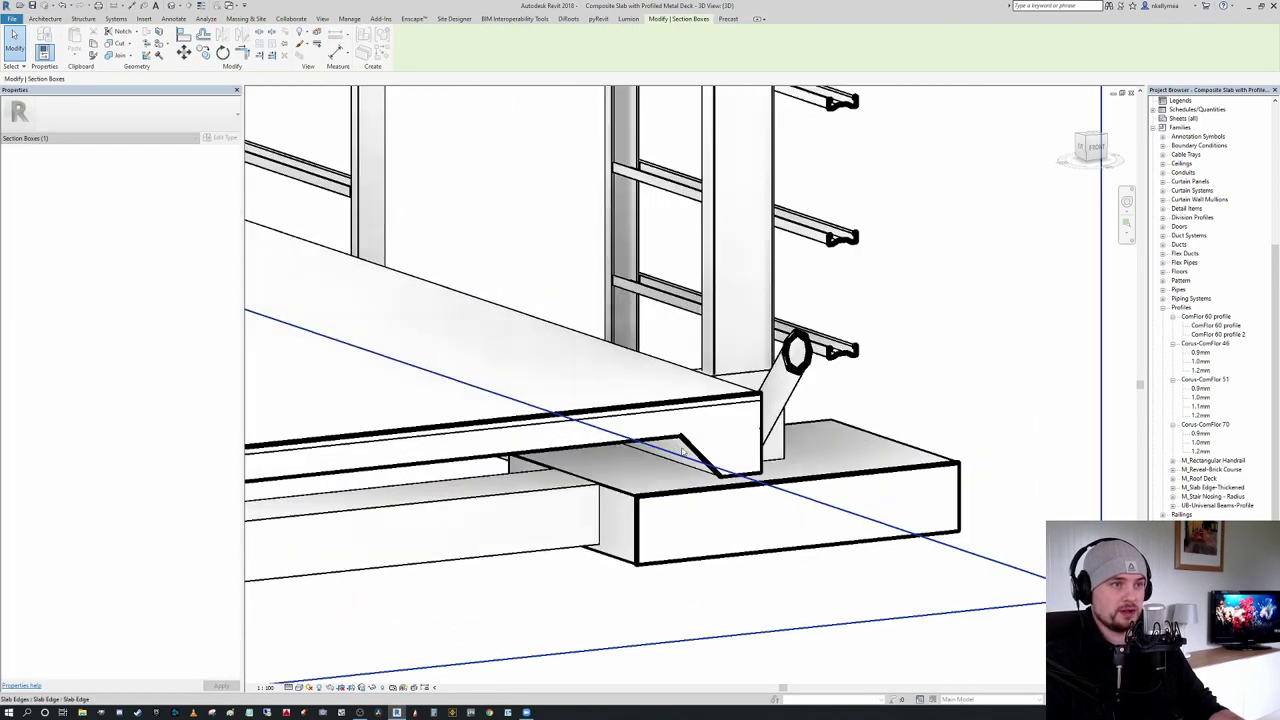
key(Escape)
Step: Examine the cut profile of the thickened slab edge where it meets the ground slab and the pad footing
click(705, 456)
scroll(730, 450, down, 2)
shift+middle_drag(945, 436, 1004, 384)
key(Escape)
scroll(534, 416, up, 4)
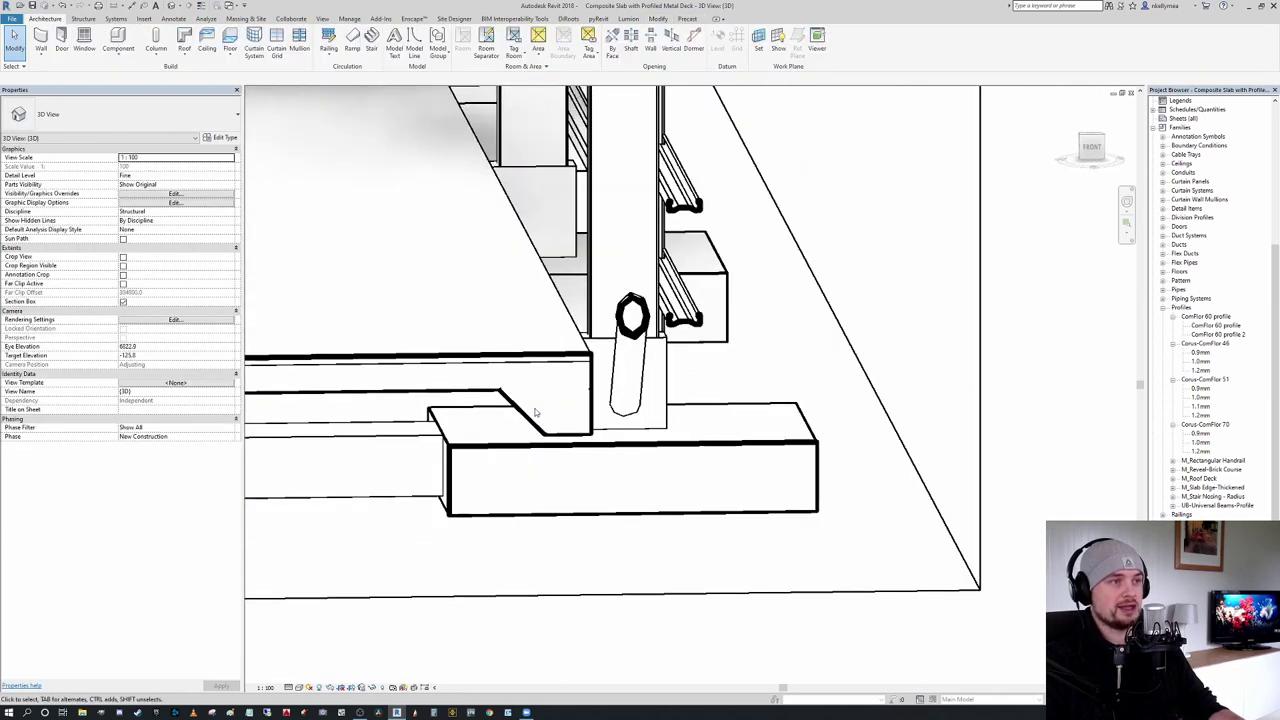
click(533, 413)
click(535, 414)
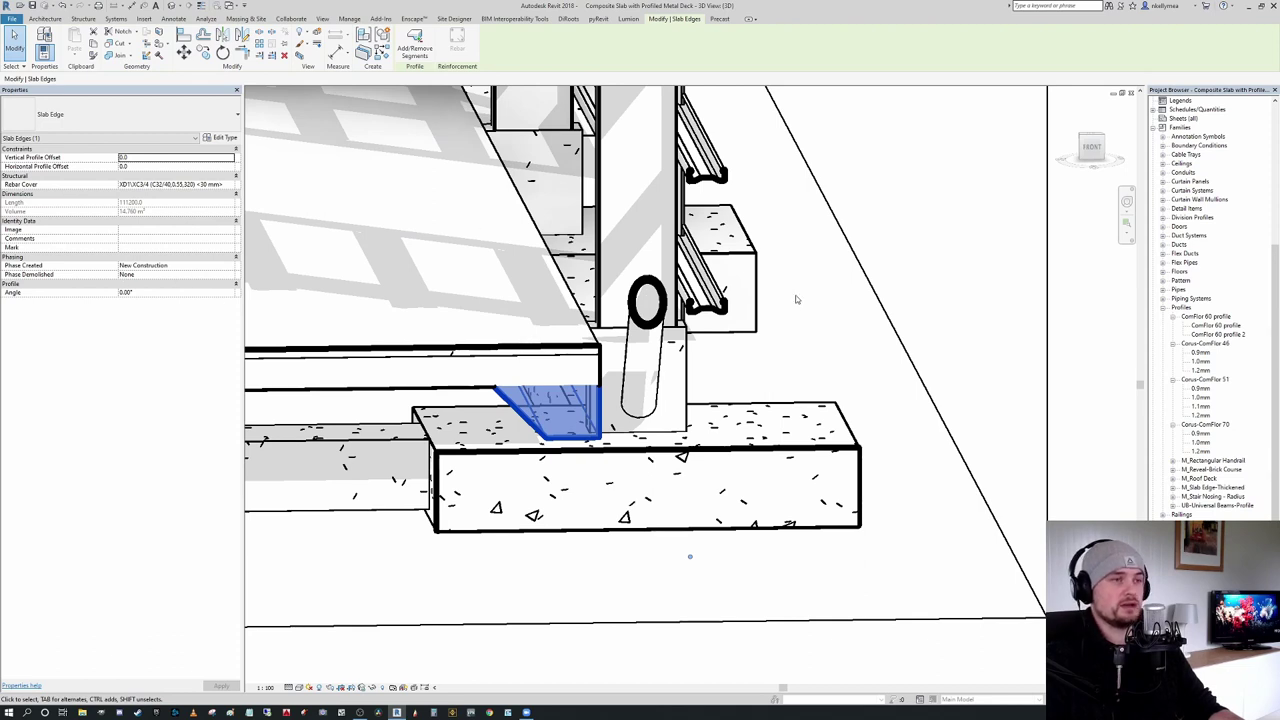
scroll(940, 354, down, 2)
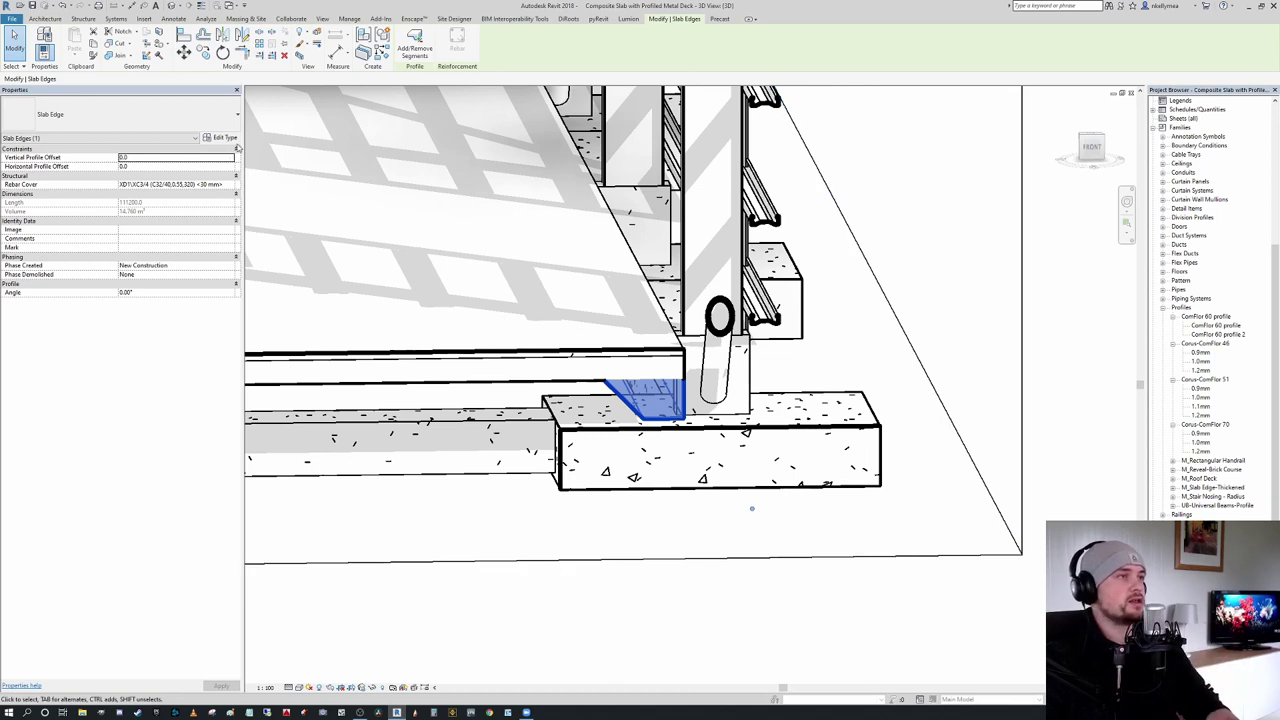
Step: Check the profile and material assigned in the slab edge's type properties
click(220, 137)
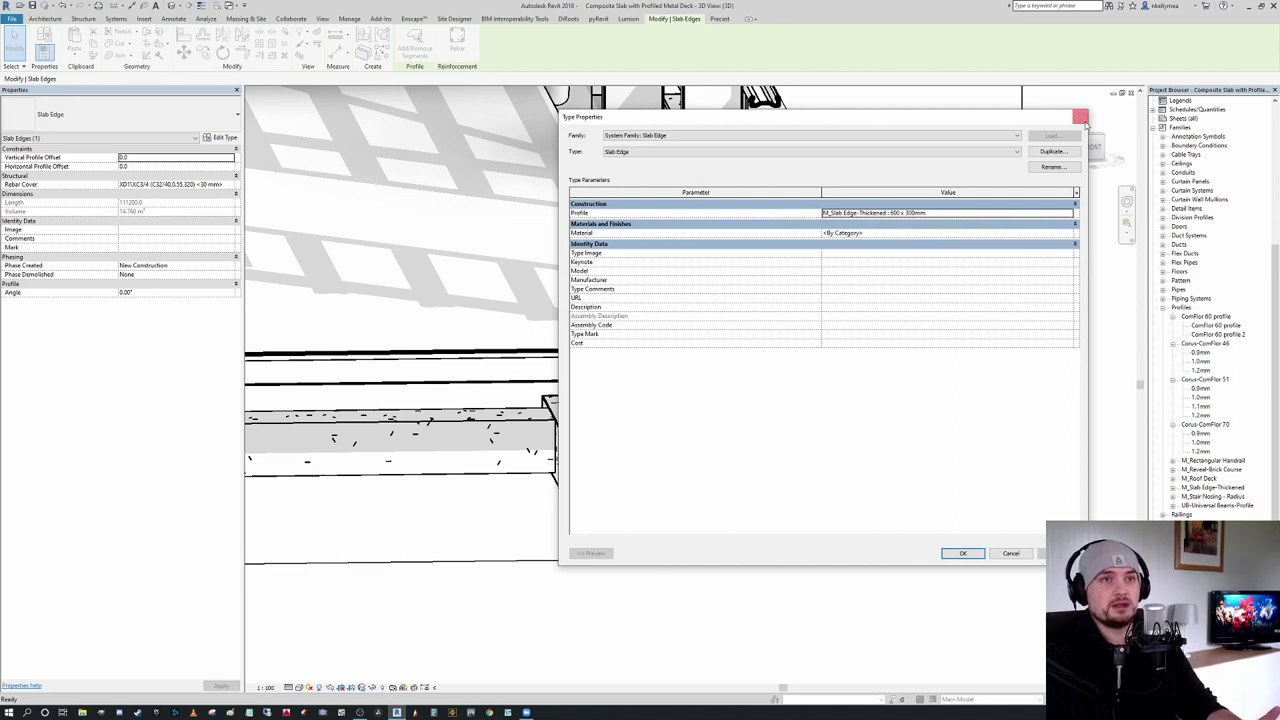
click(962, 553)
click(653, 373)
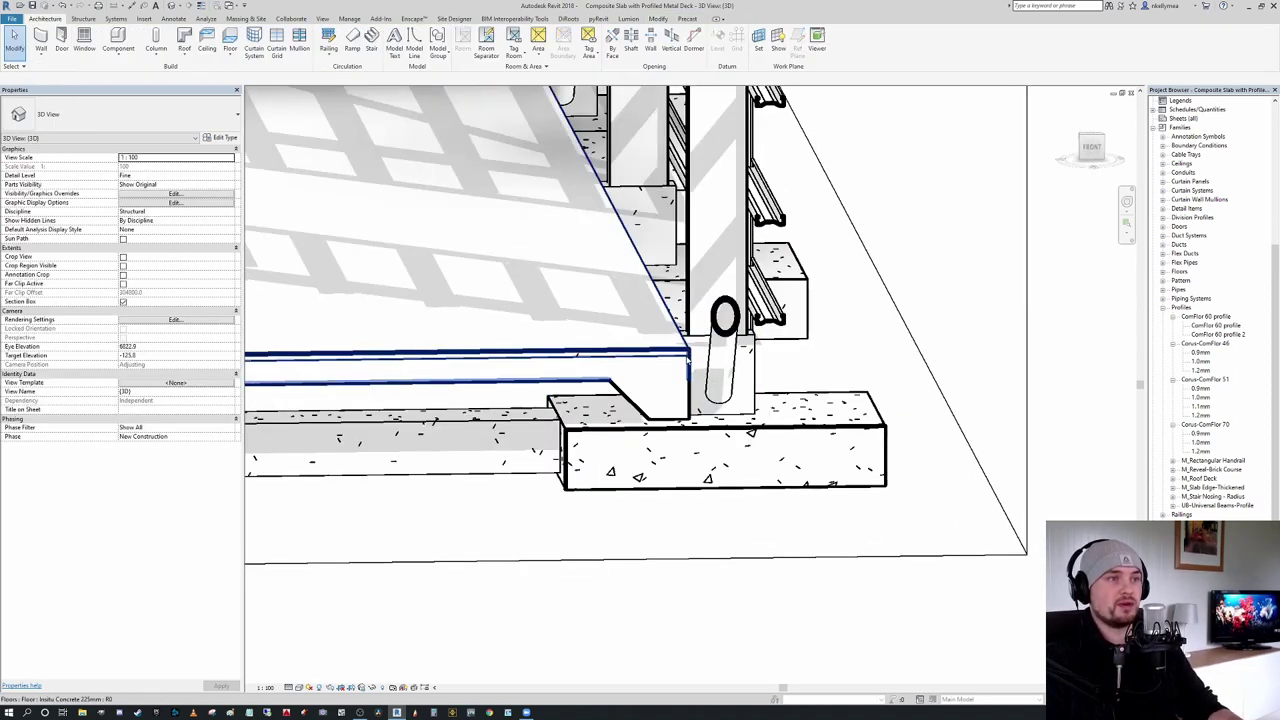
scroll(653, 373, up, 2)
scroll(756, 371, down, 1)
key(Escape)
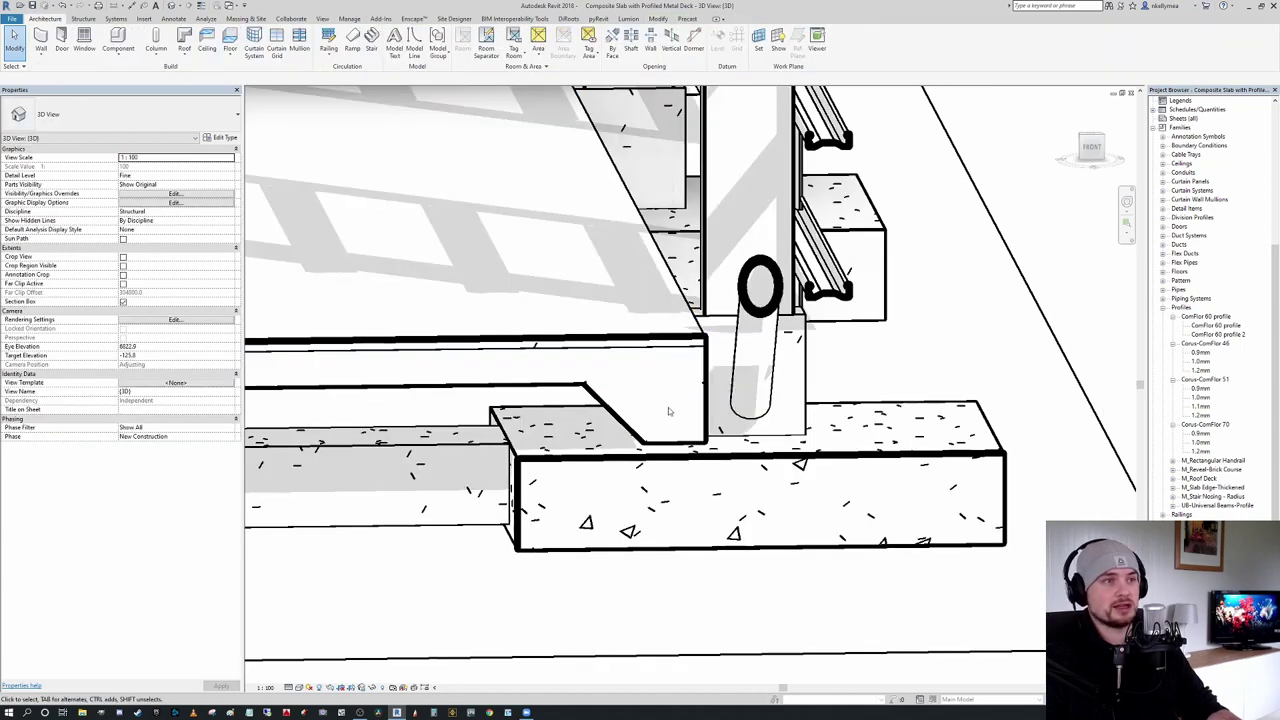
Step: Set the slab edge type's material to Concrete - Cast-in-Place Concrete
click(706, 415)
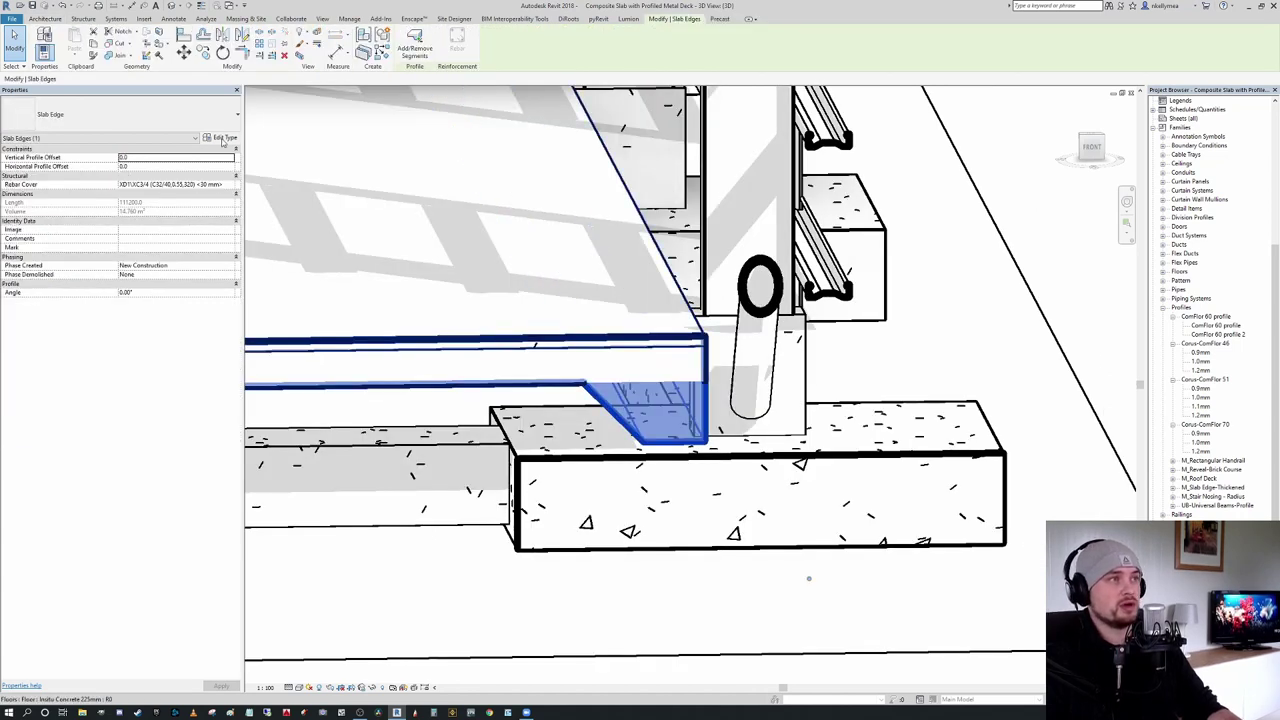
click(221, 137)
click(1069, 233)
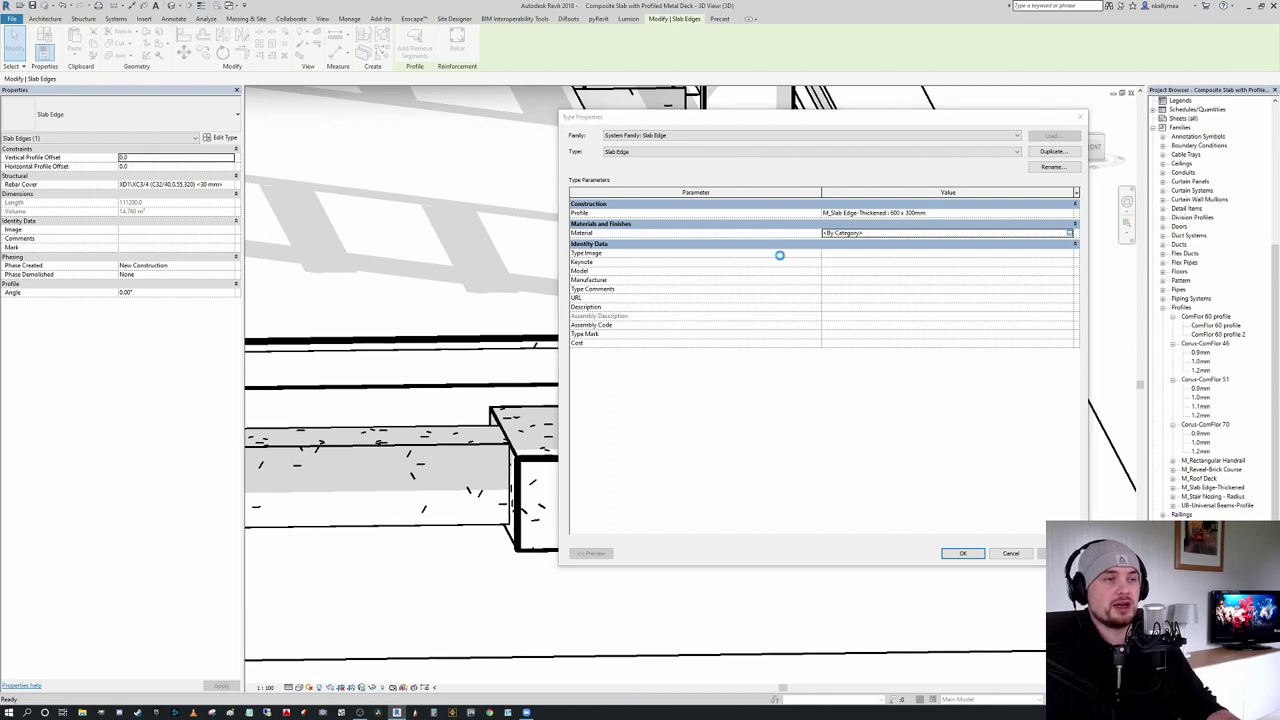
click(1069, 233)
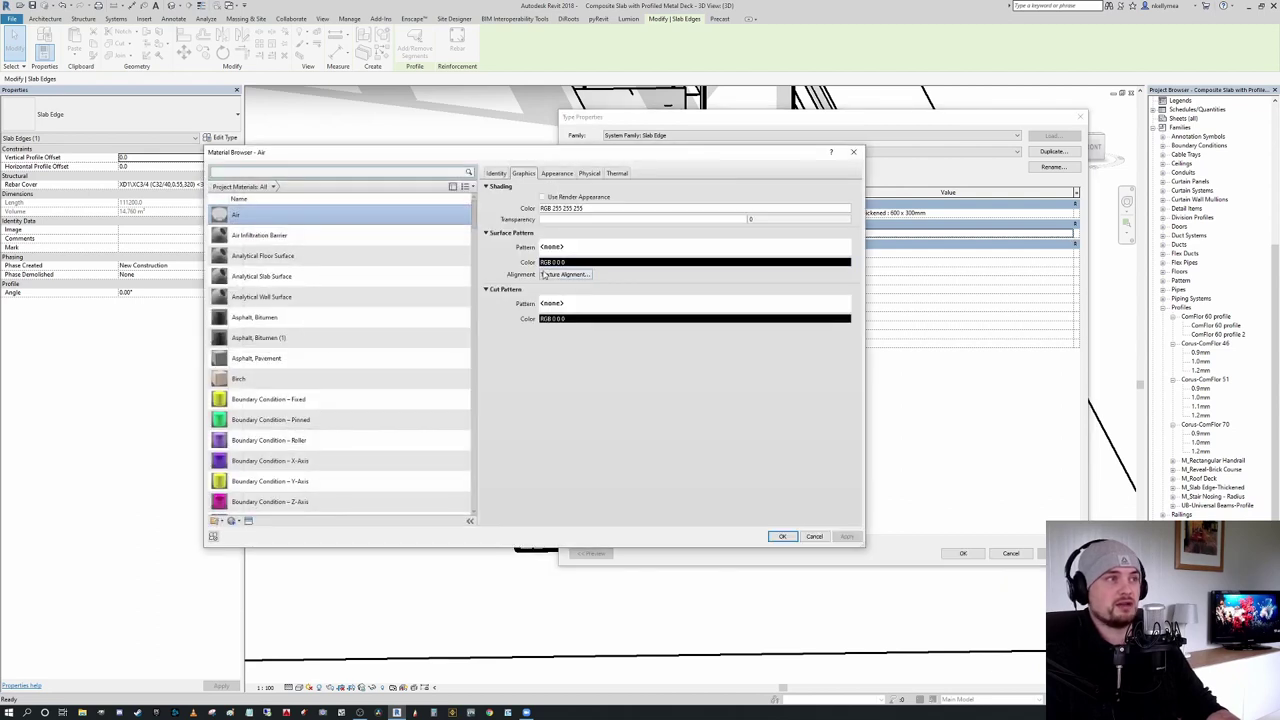
click(241, 174)
text(CON)
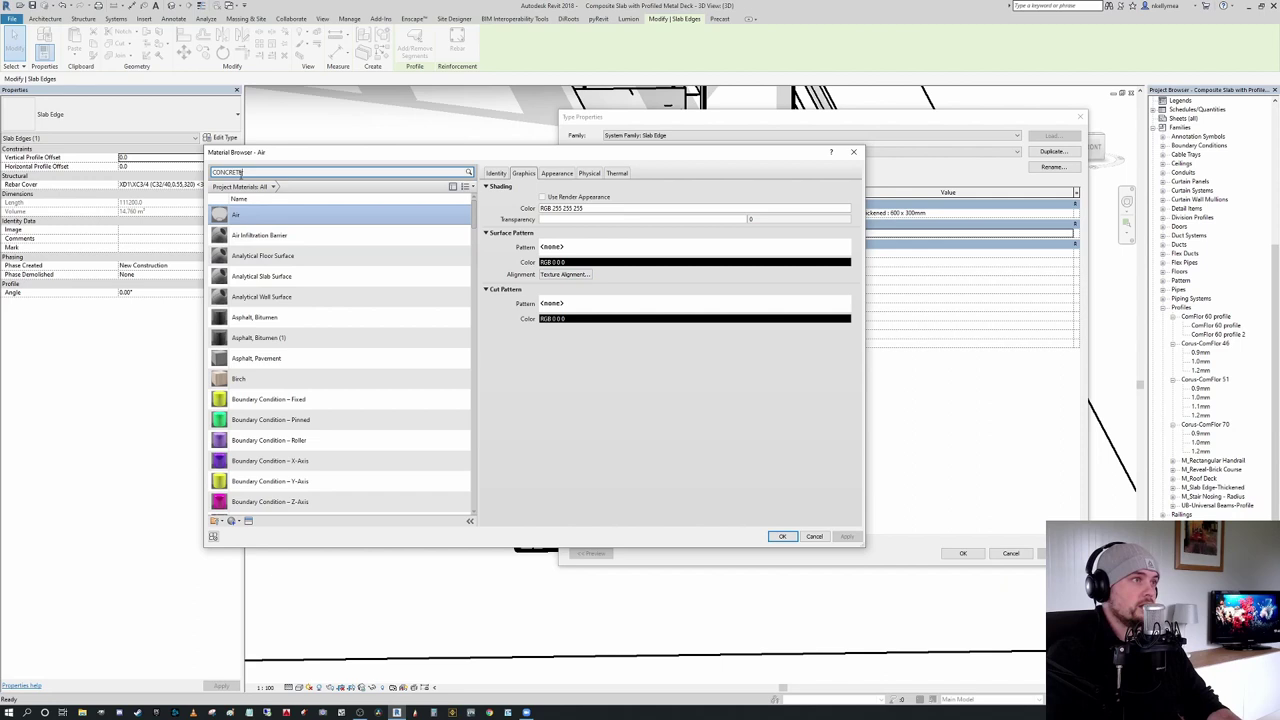
text(CRETE)
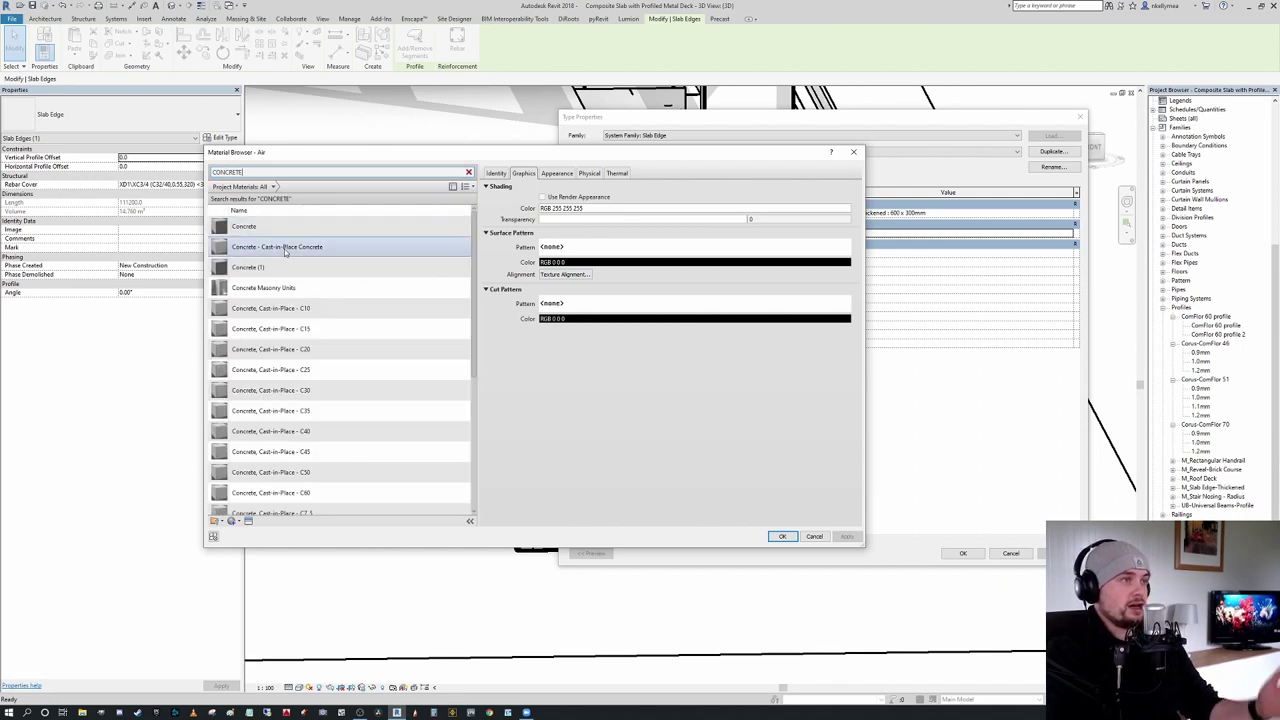
click(285, 250)
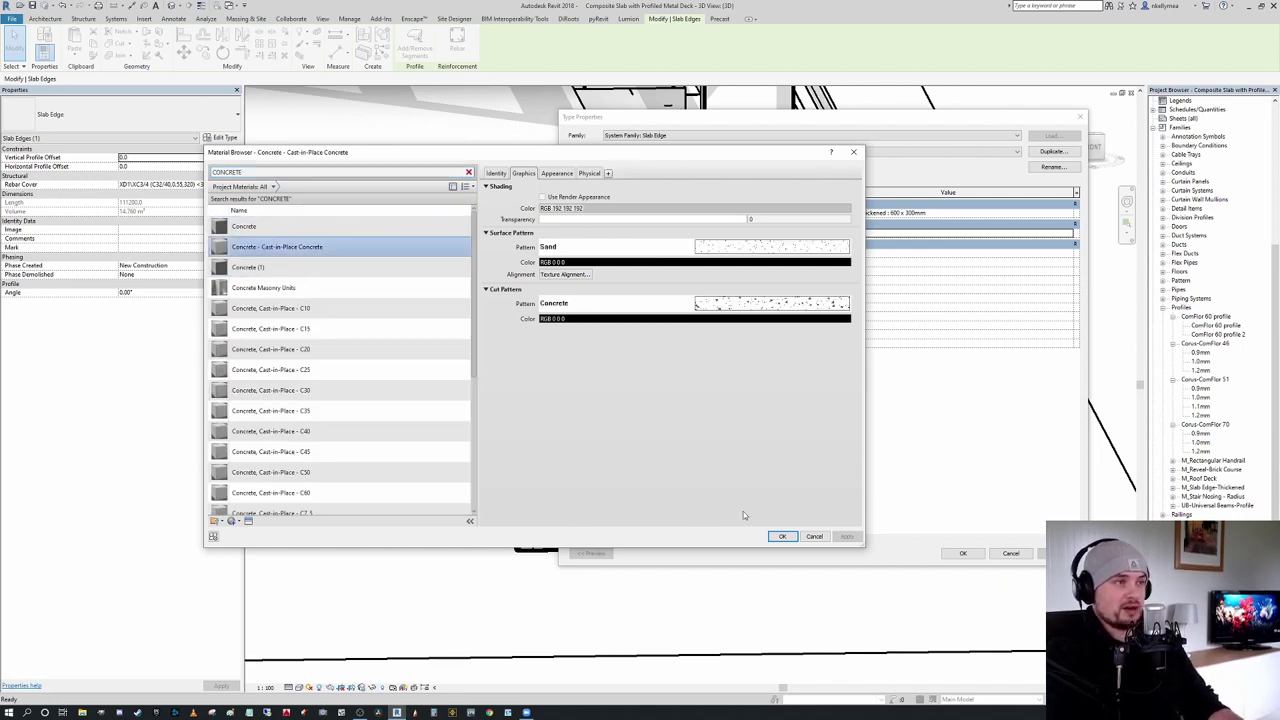
click(782, 536)
click(963, 553)
key(Escape)
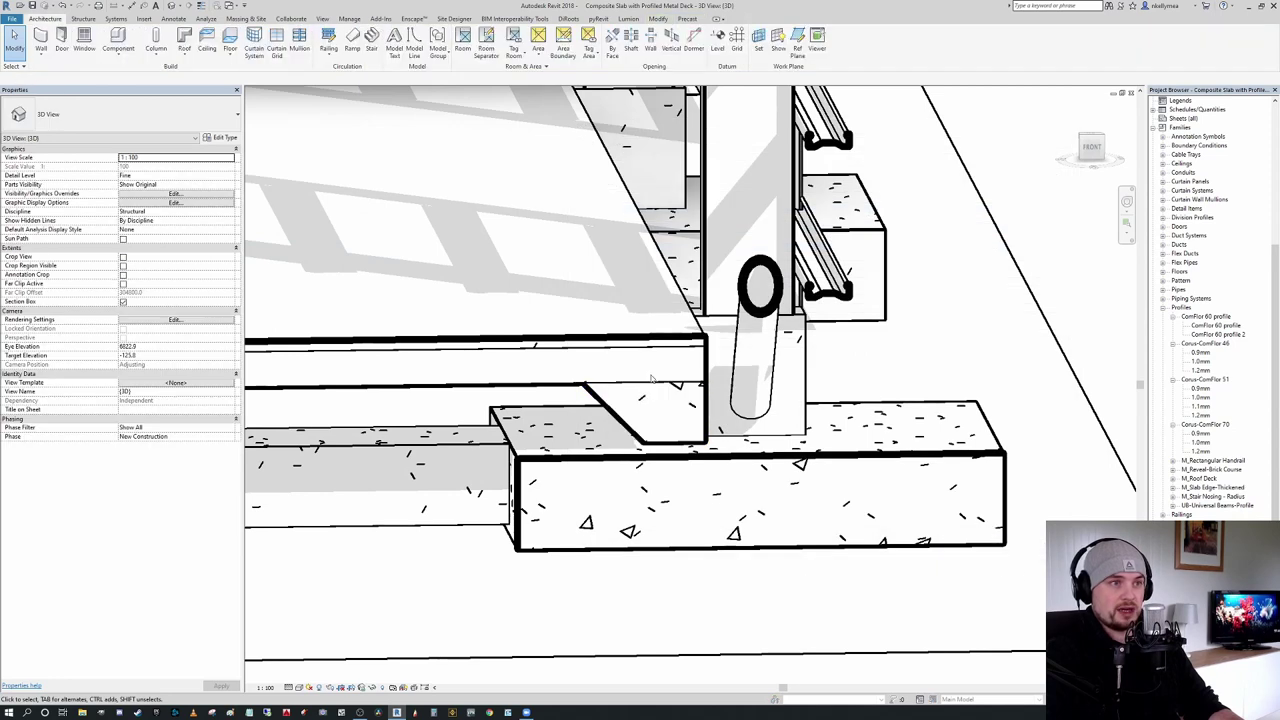
Step: Inspect the concrete cut pattern and the boundary between the slab and its thickened edge in the sectioned view
scroll(651, 378, up, 2)
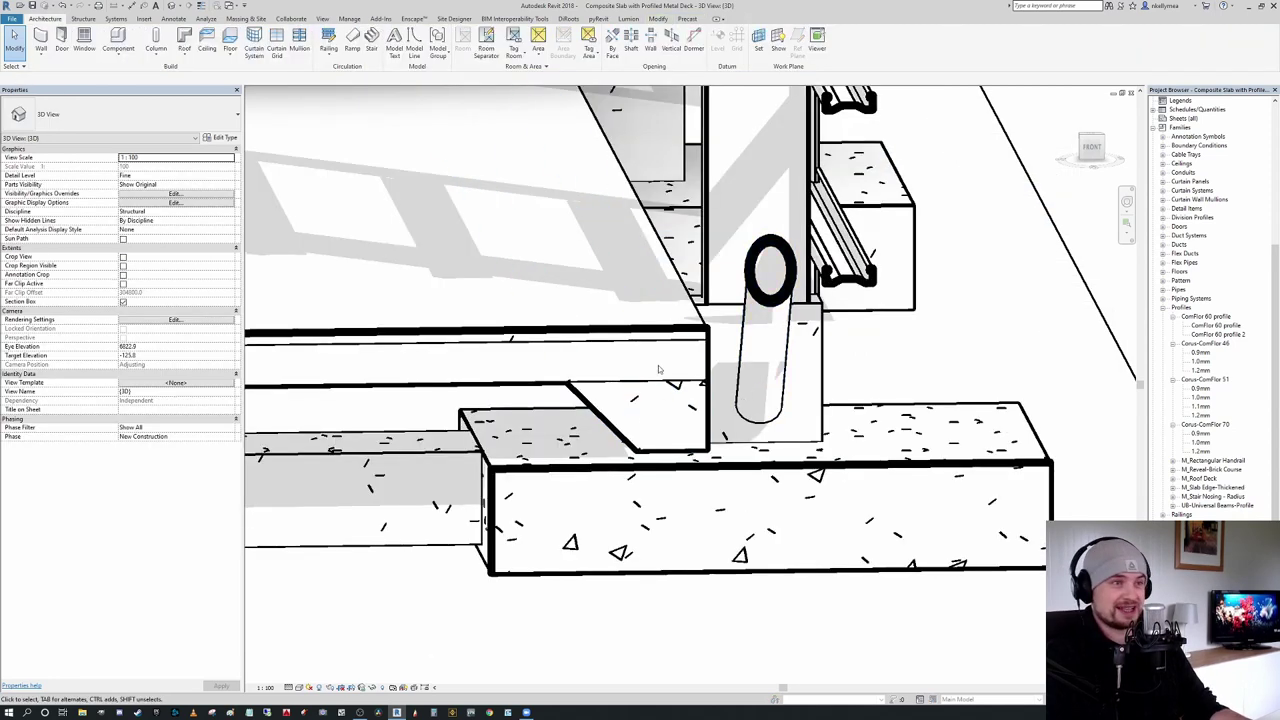
scroll(658, 370, up, 1)
scroll(657, 400, down, 1)
scroll(800, 382, down, 2)
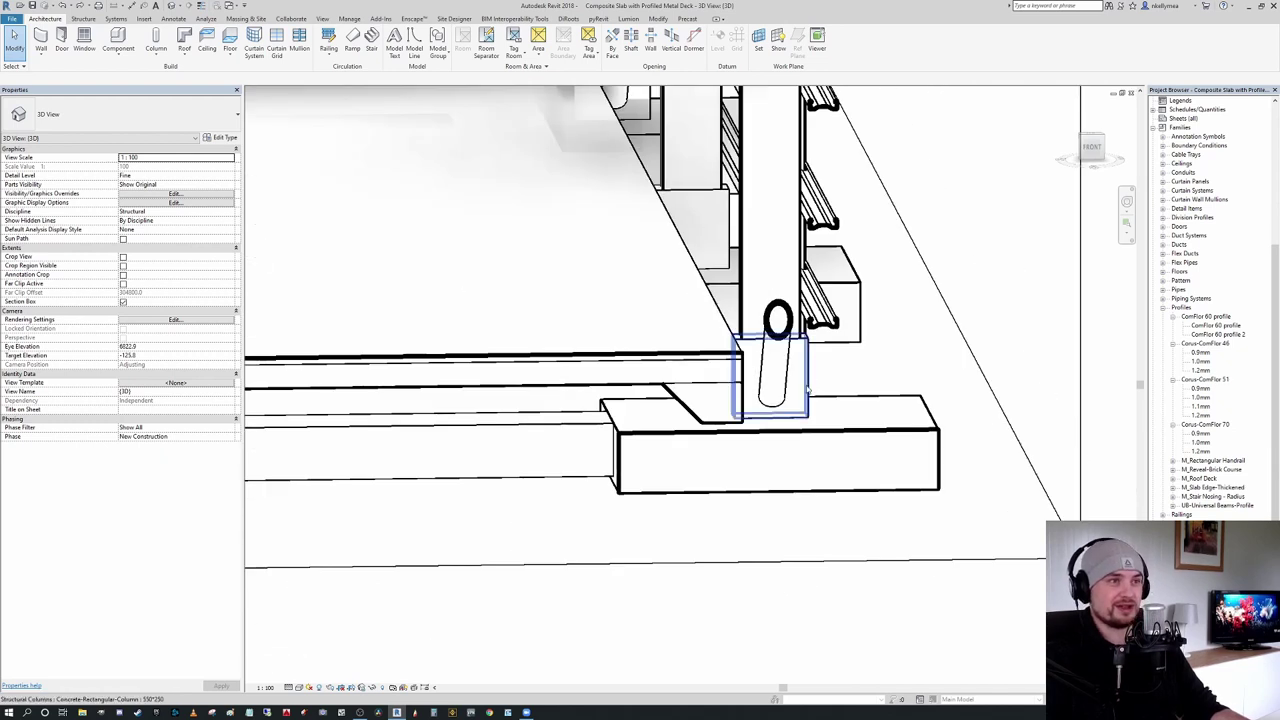
scroll(810, 398, up, 1)
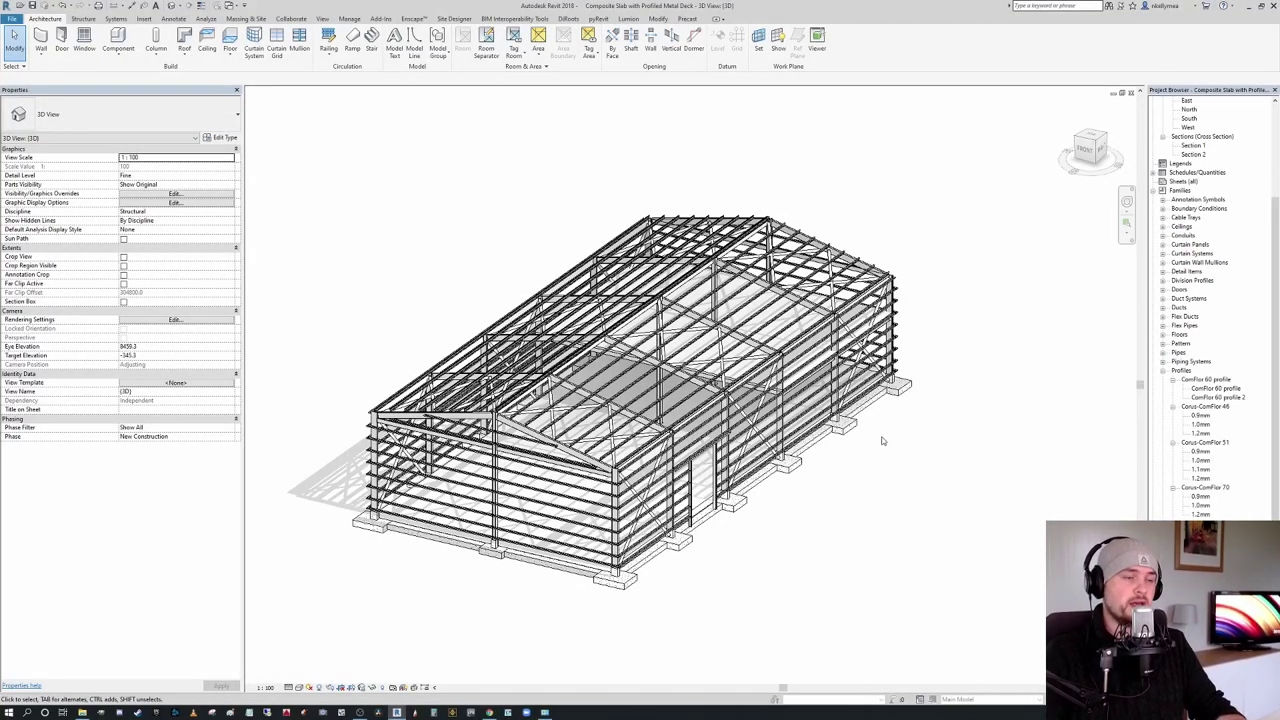
Step: Examine the slab edge's run around the ground slab in the full building view, including the door opening and the gable corner
scroll(882, 440, up, 2)
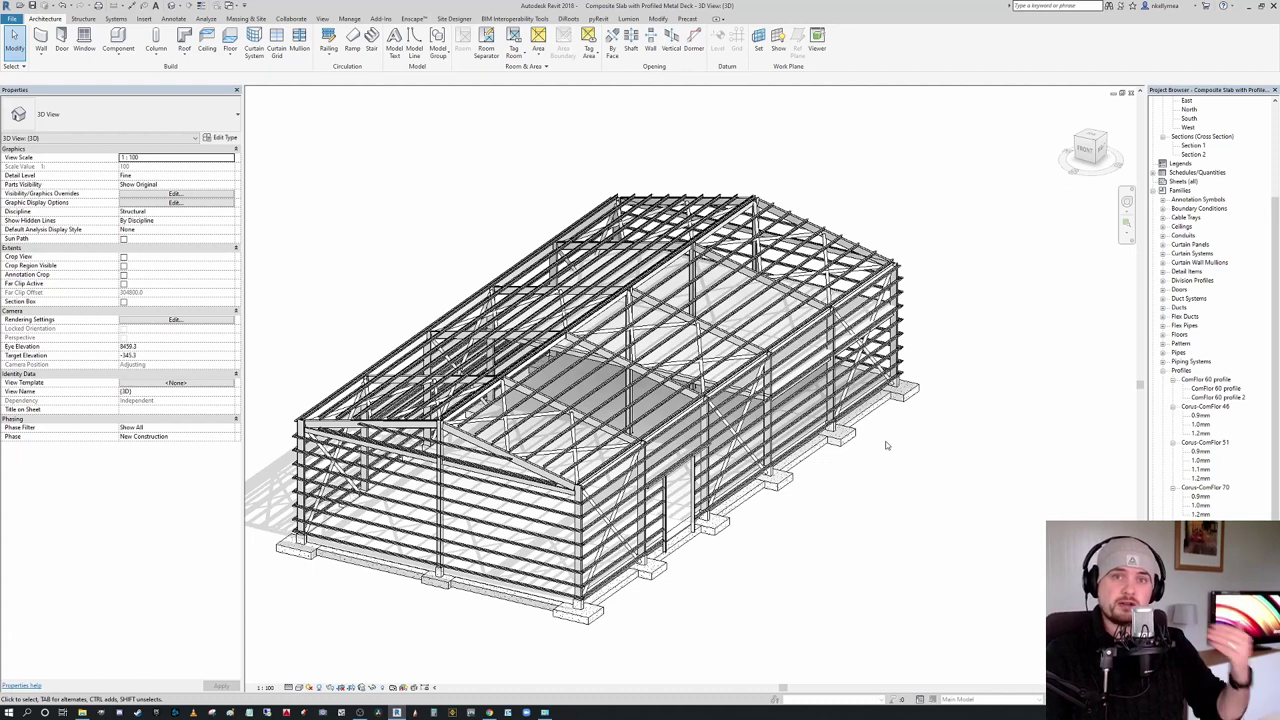
middle_drag(879, 443, 885, 443)
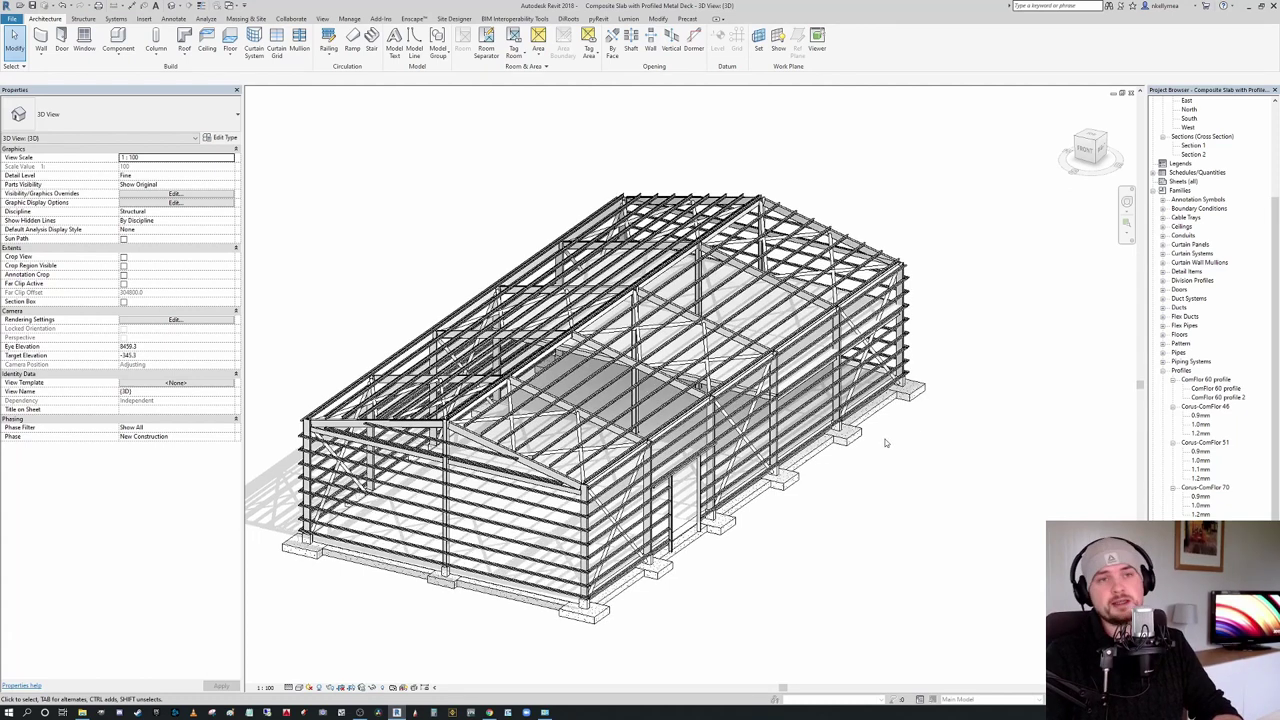
scroll(885, 443, up, 6)
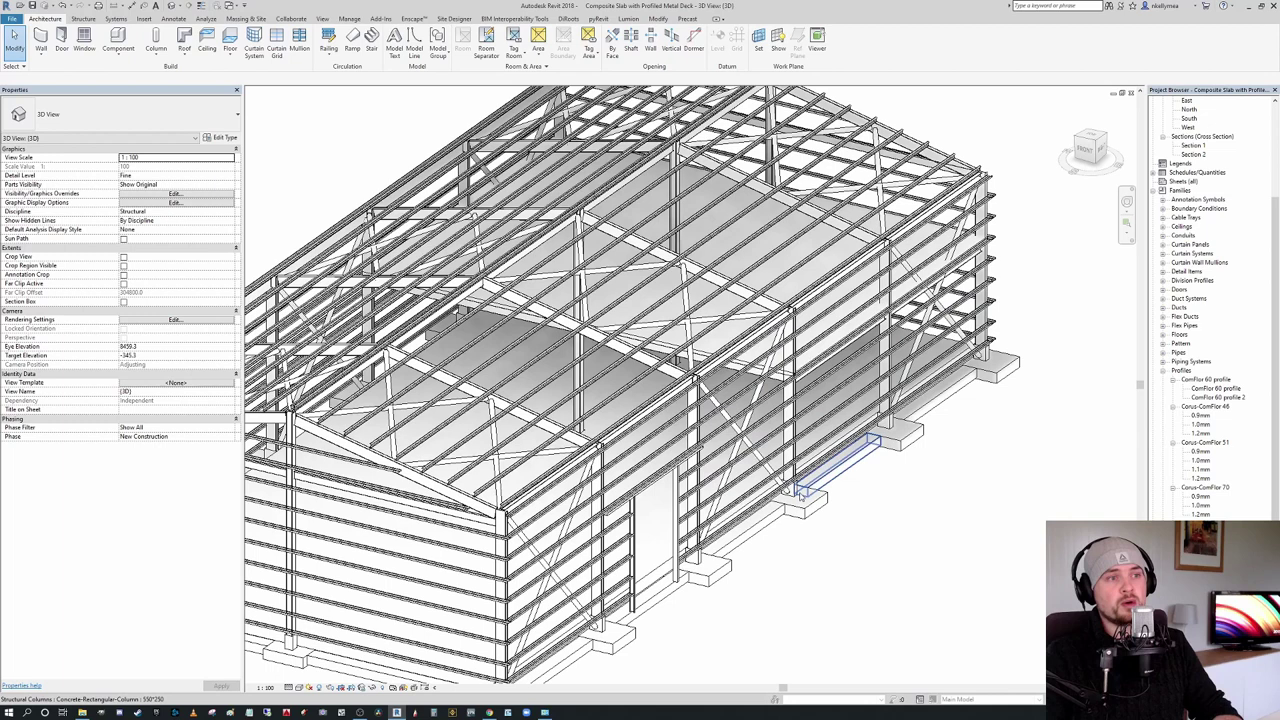
scroll(798, 492, down, 5)
scroll(798, 492, up, 4)
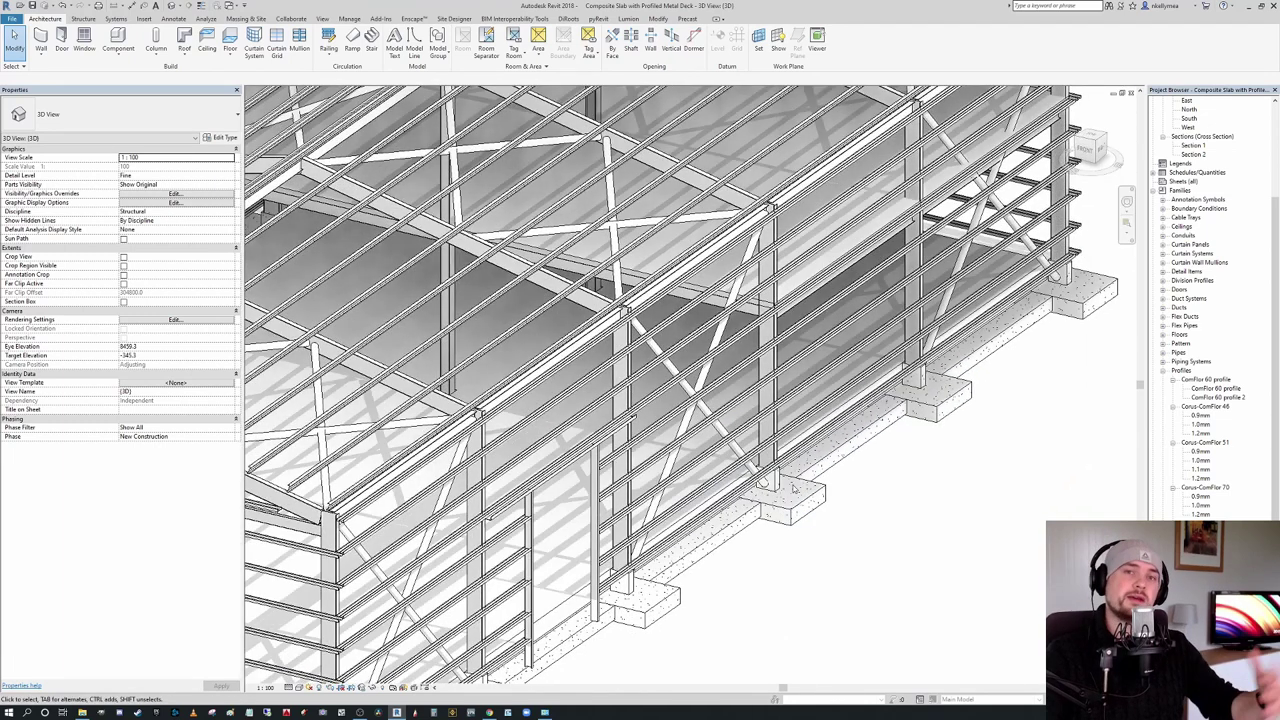
scroll(617, 533, down, 4)
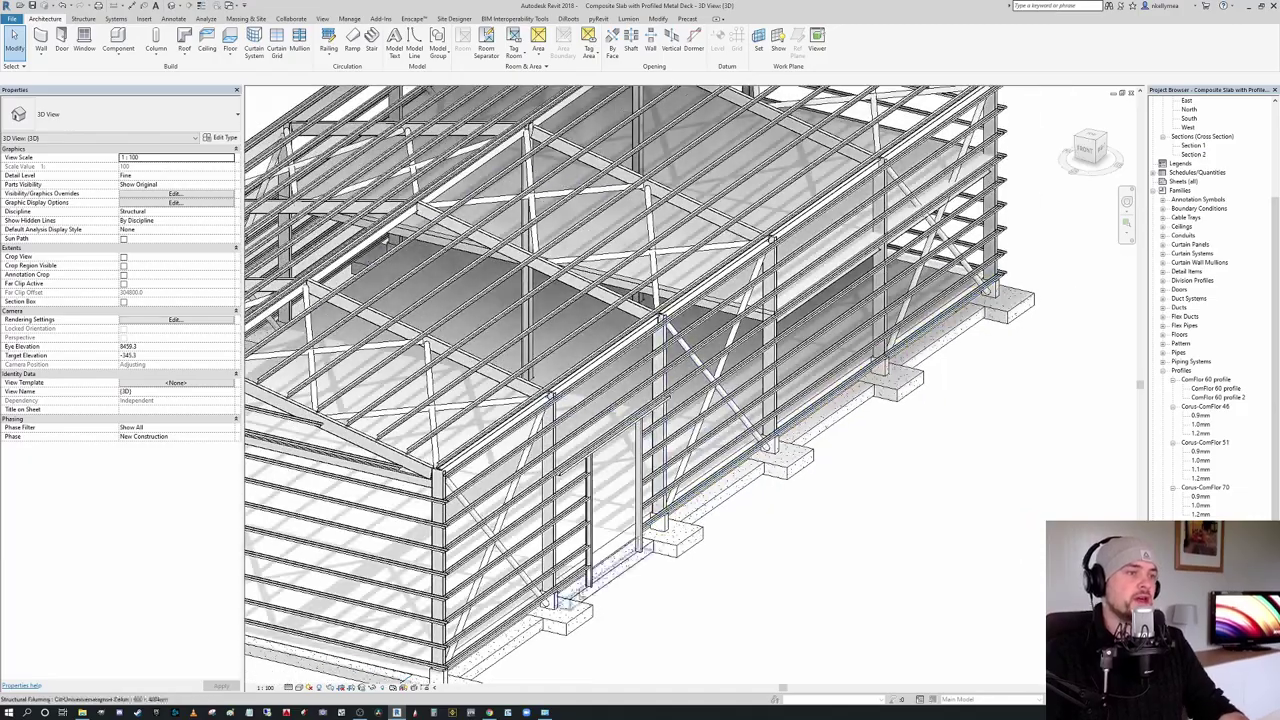
scroll(617, 533, up, 4)
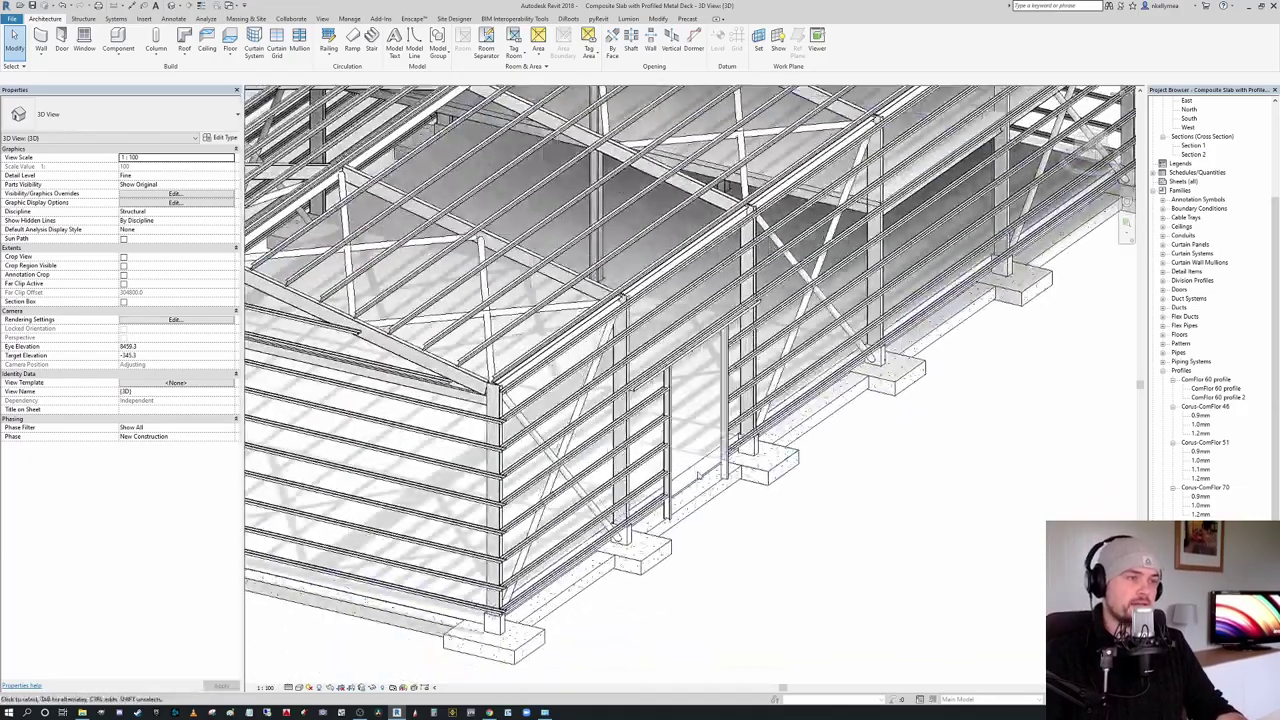
click(688, 486)
scroll(420, 650, up, 3)
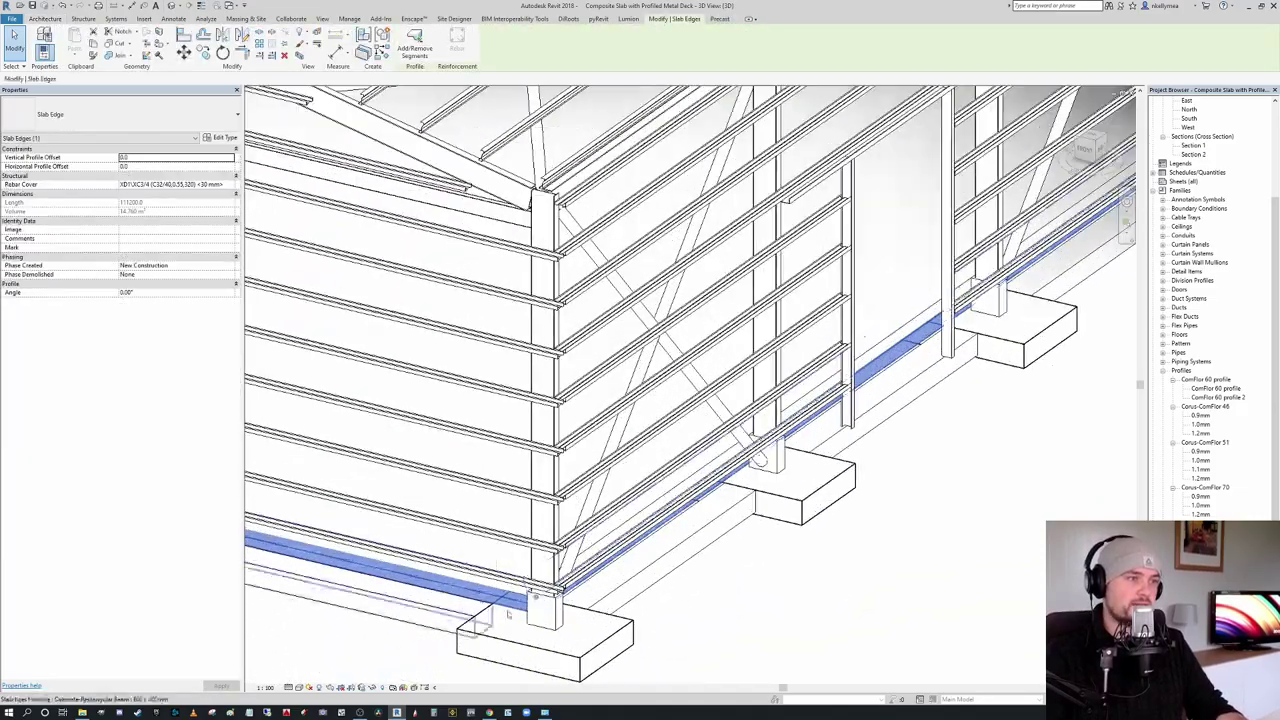
scroll(506, 610, down, 3)
middle_drag(574, 602, 595, 594)
key(Escape)
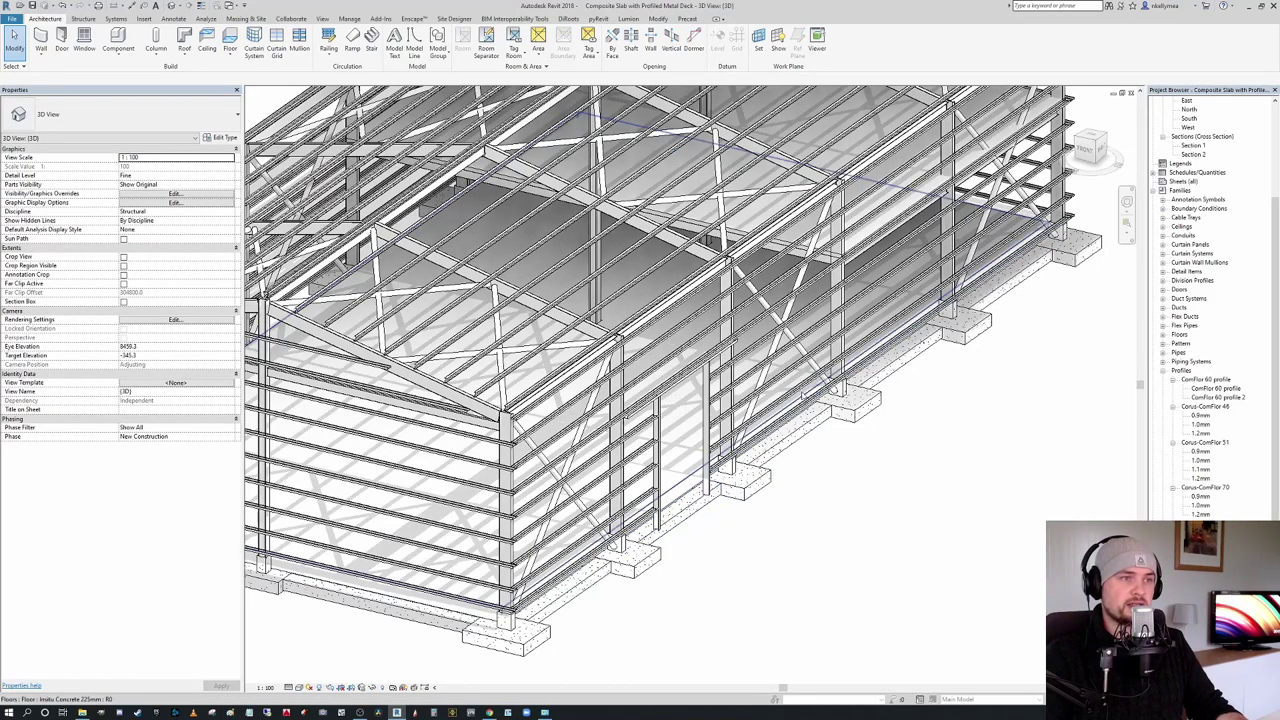
scroll(727, 440, down, 4)
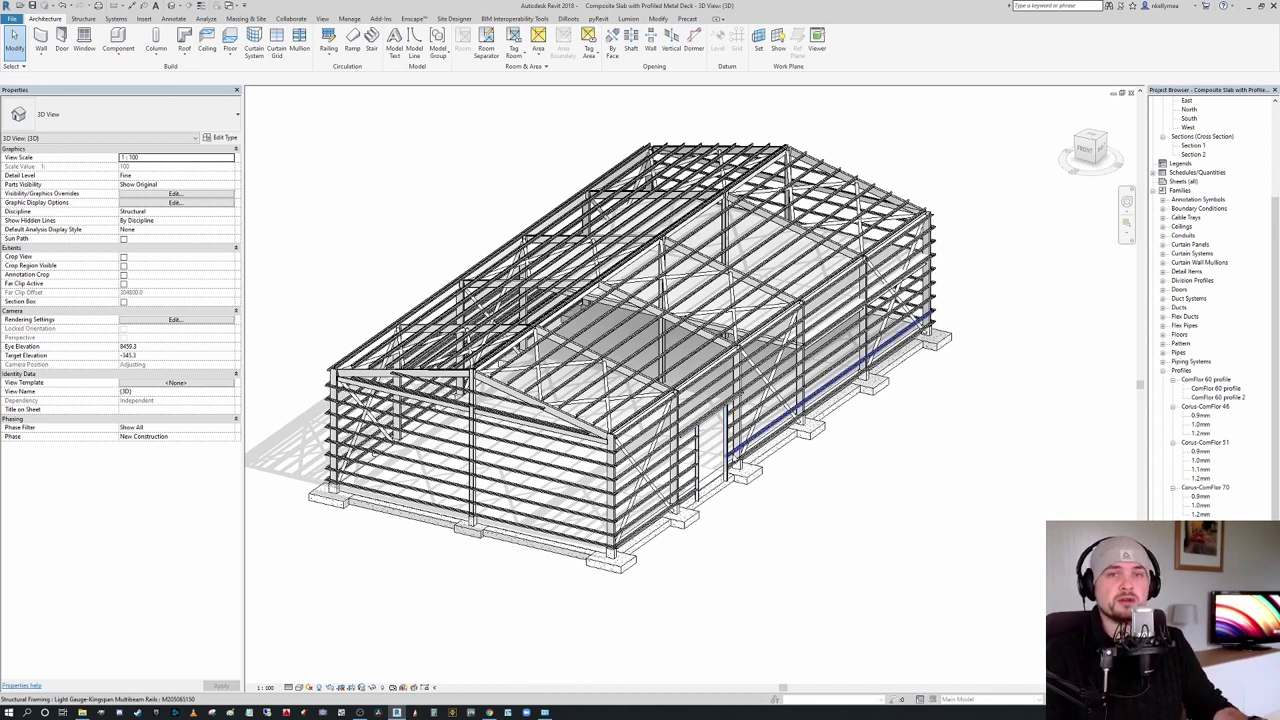
Step: Review the chamfered upstand profile family and load it into the slab project, closing the family
middle_drag(822, 464, 804, 444)
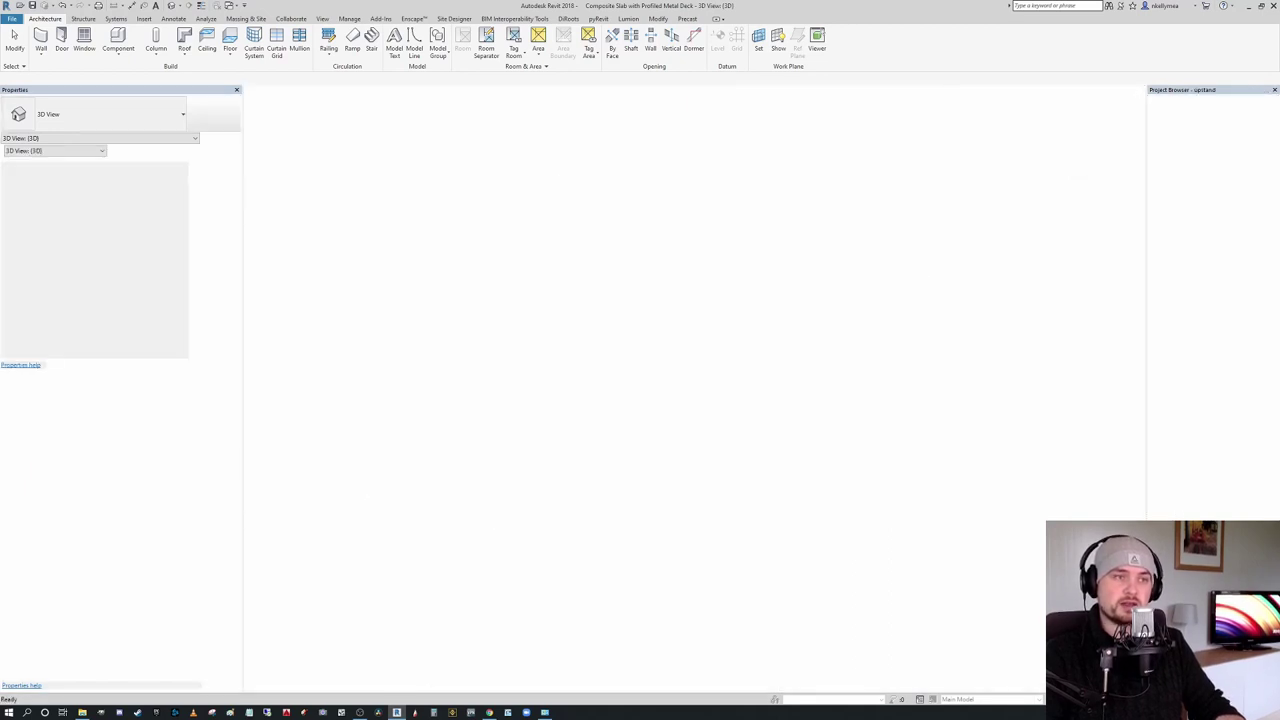
scroll(468, 454, up, 3)
middle_drag(524, 481, 560, 497)
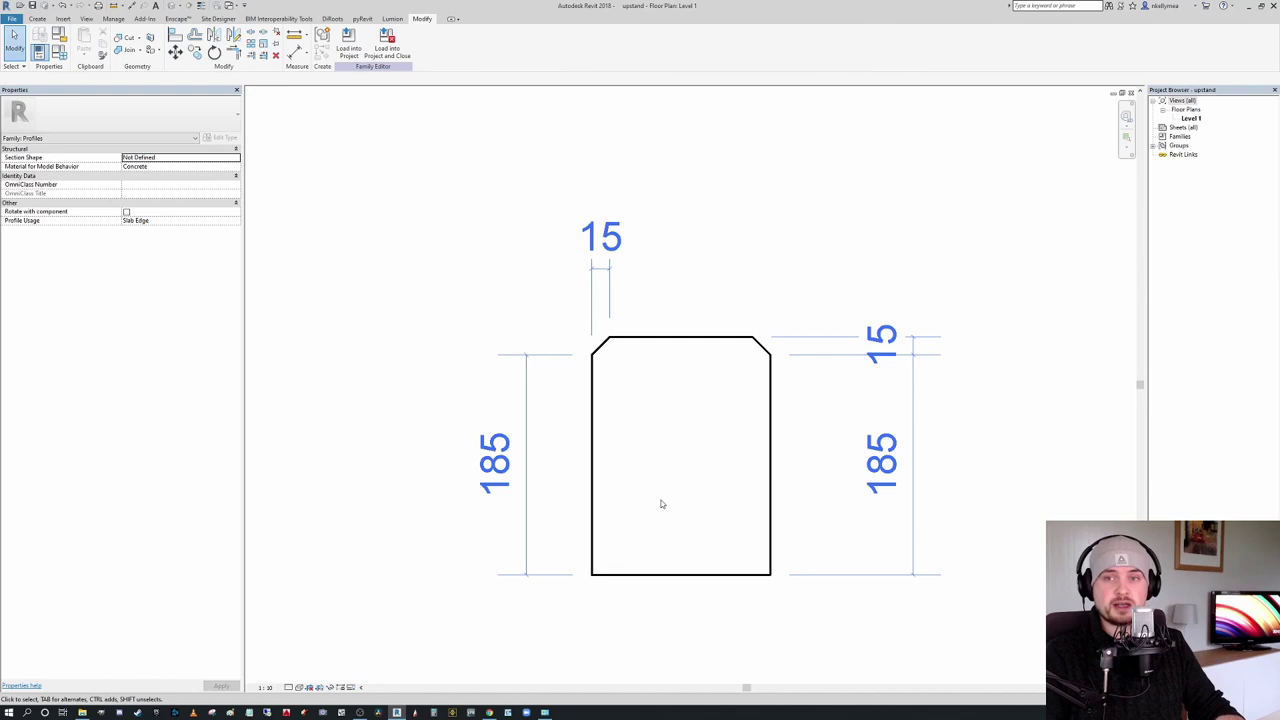
scroll(662, 448, down, 2)
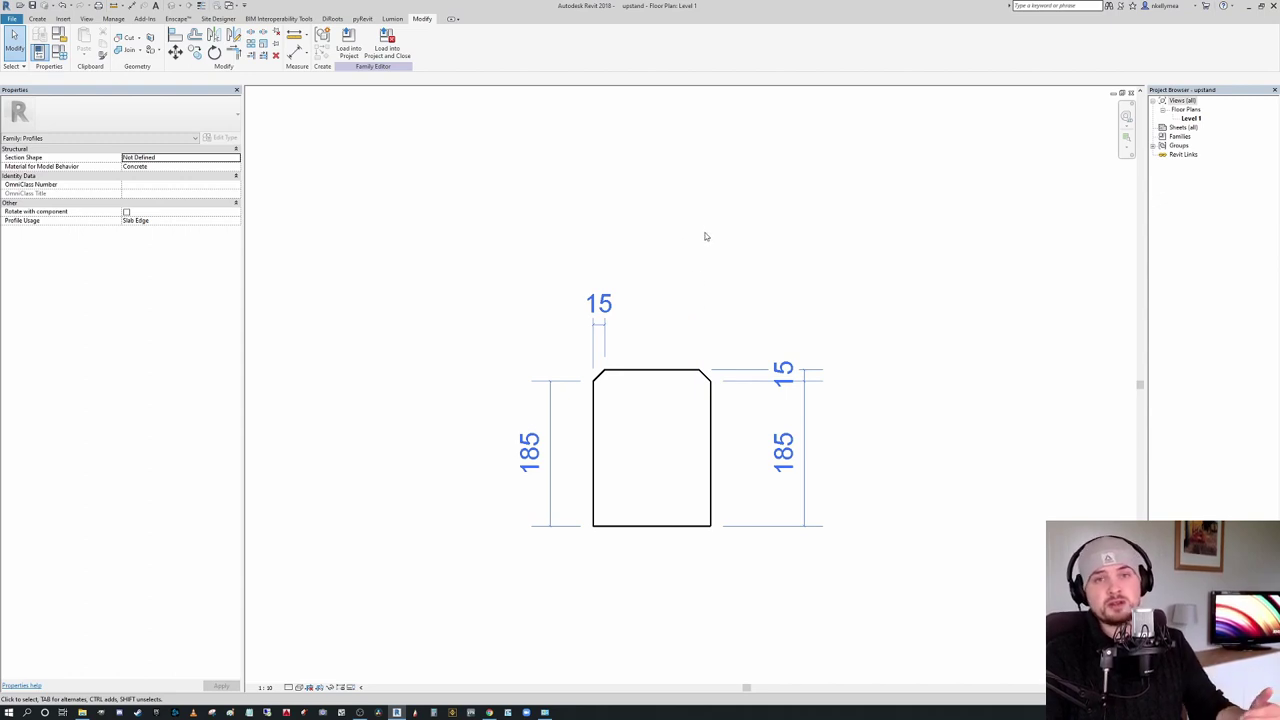
click(386, 48)
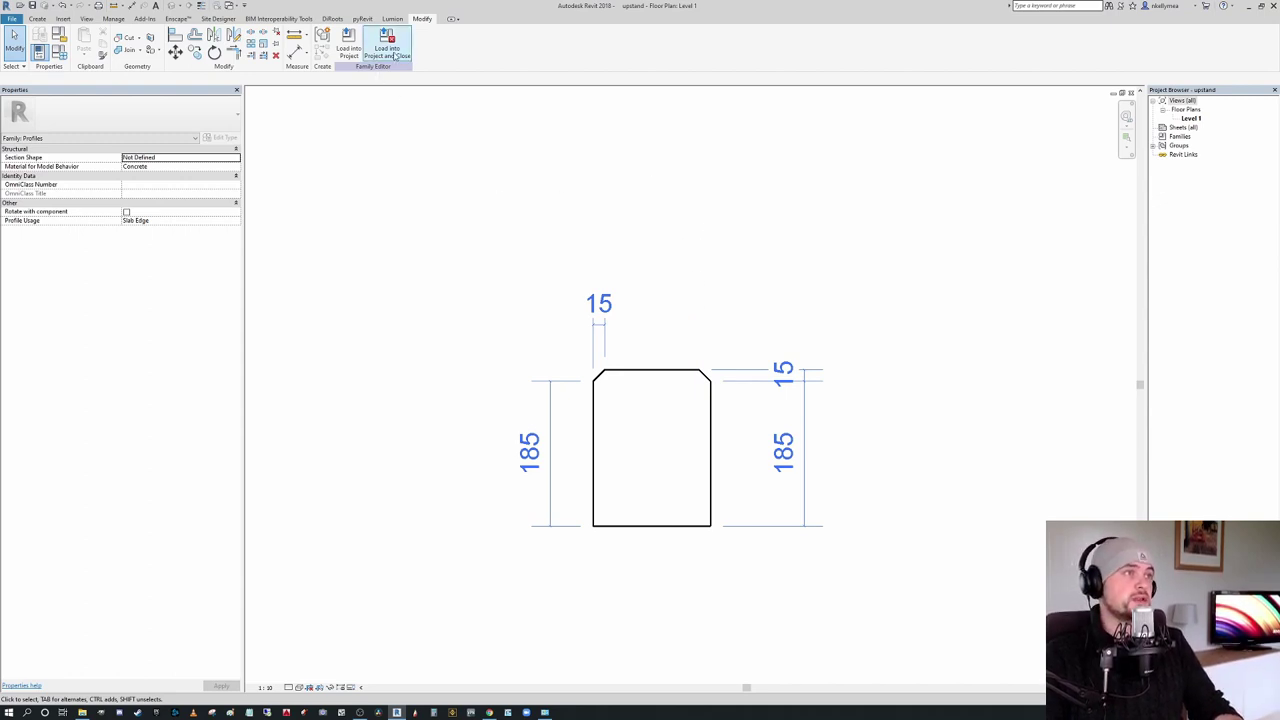
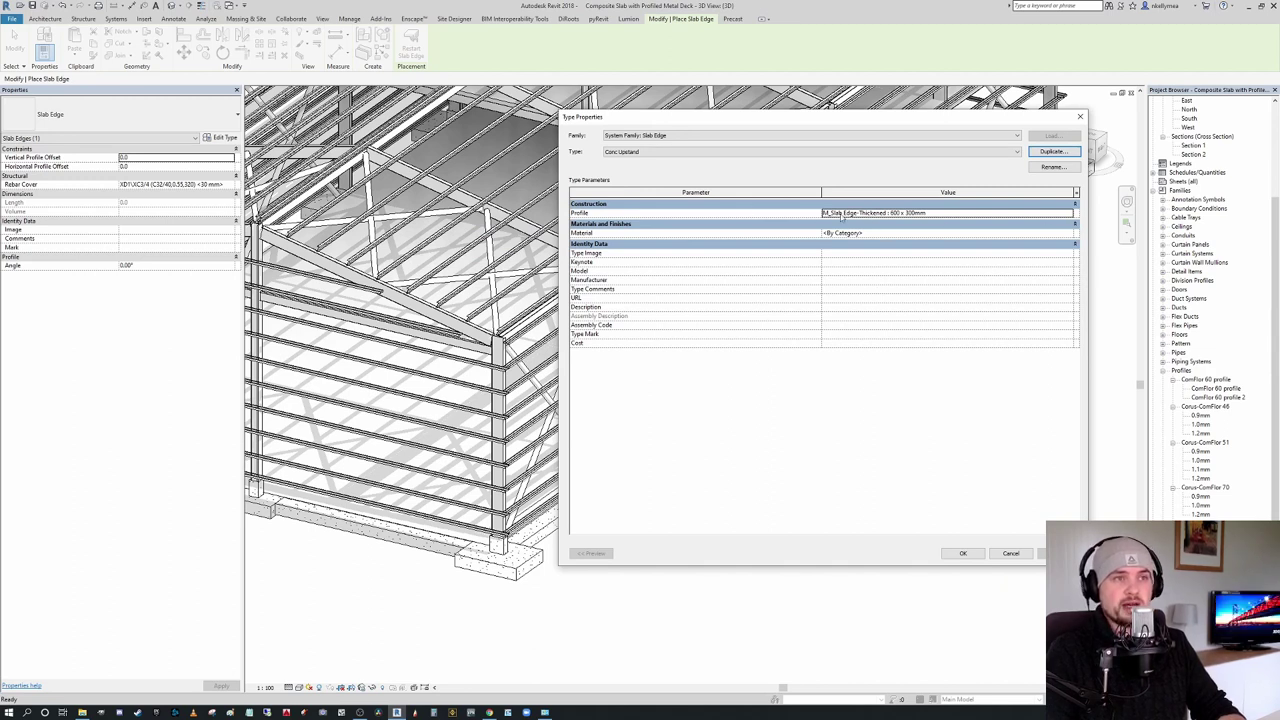
Step: Set the Conc Upstand slab edge type's profile to upstand : 600 x 300mm and accept the type properties
click(1070, 214)
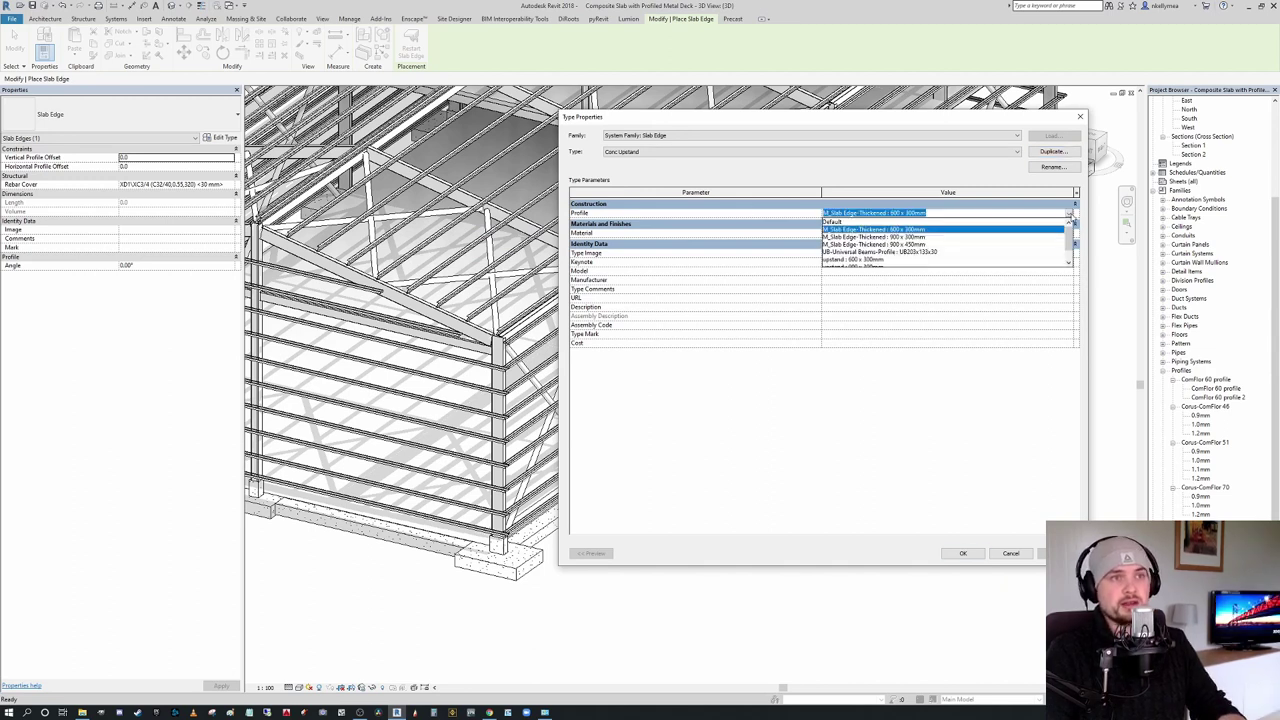
scroll(951, 243, down, 1)
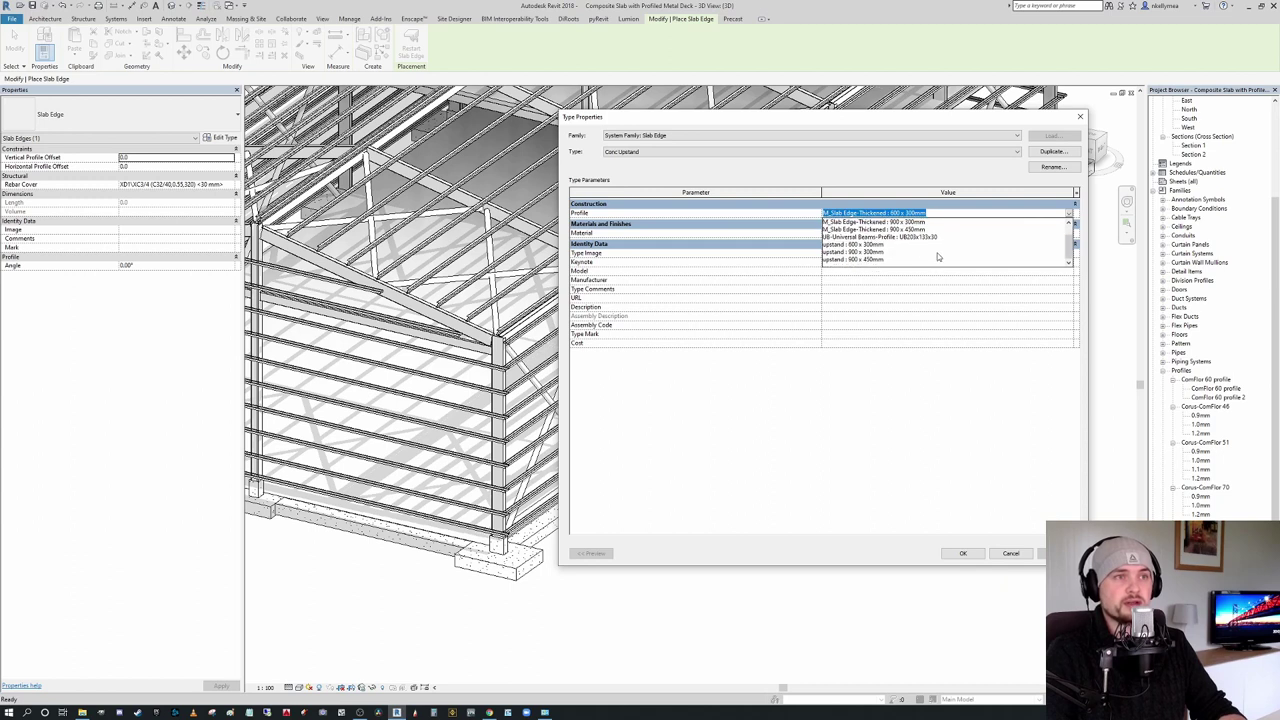
click(838, 244)
click(964, 554)
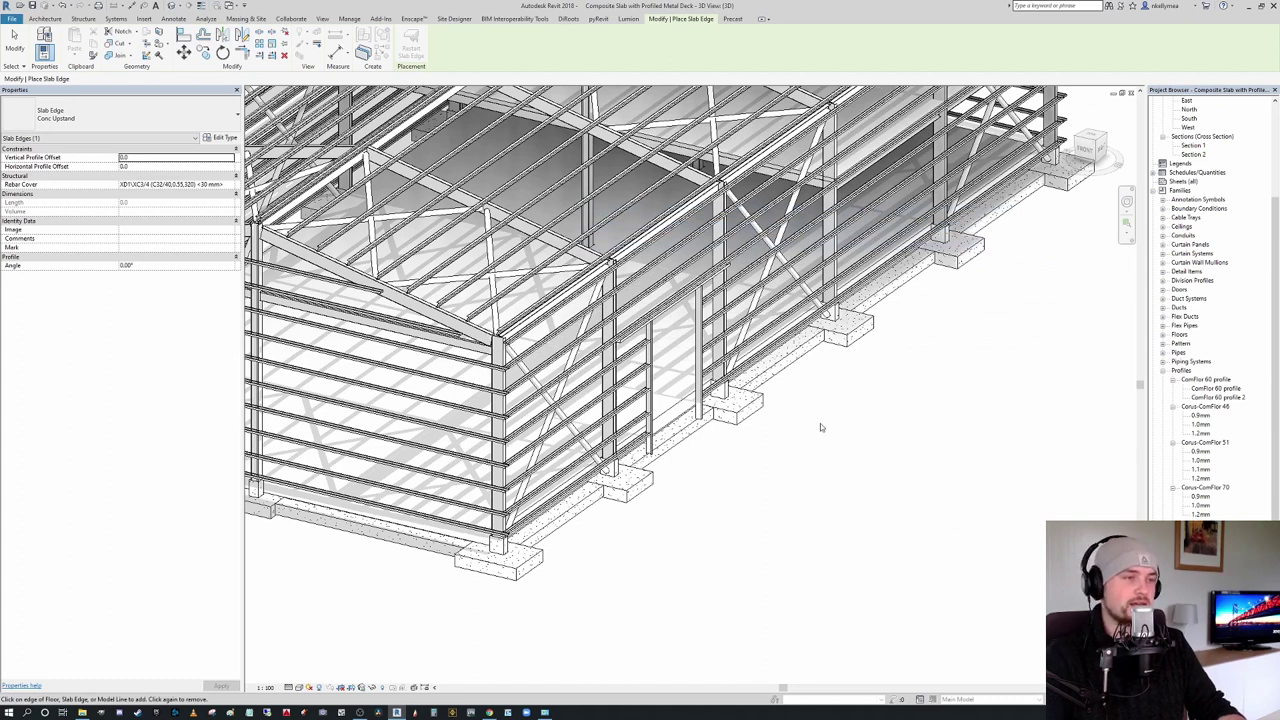
Step: Place the Conc Upstand slab edge along the full chain of edges around the ground floor slab
scroll(806, 419, down, 1)
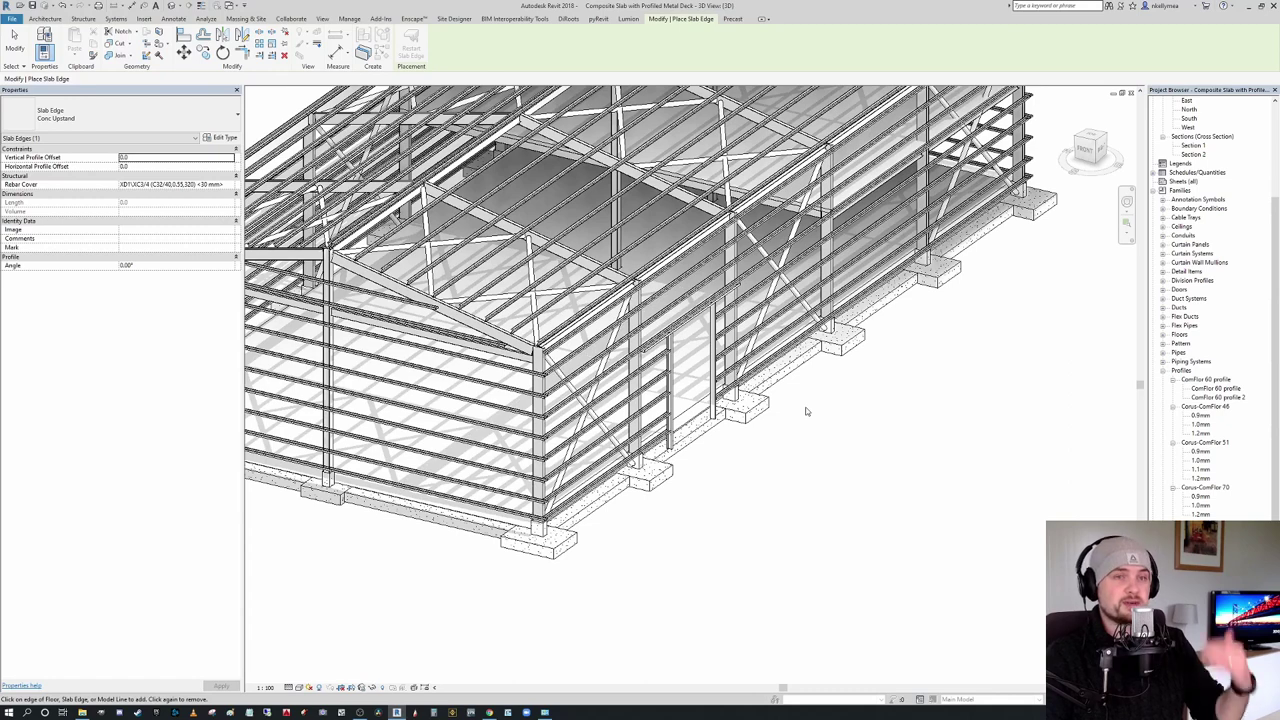
scroll(806, 411, down, 2)
scroll(814, 431, up, 2)
scroll(770, 428, down, 1)
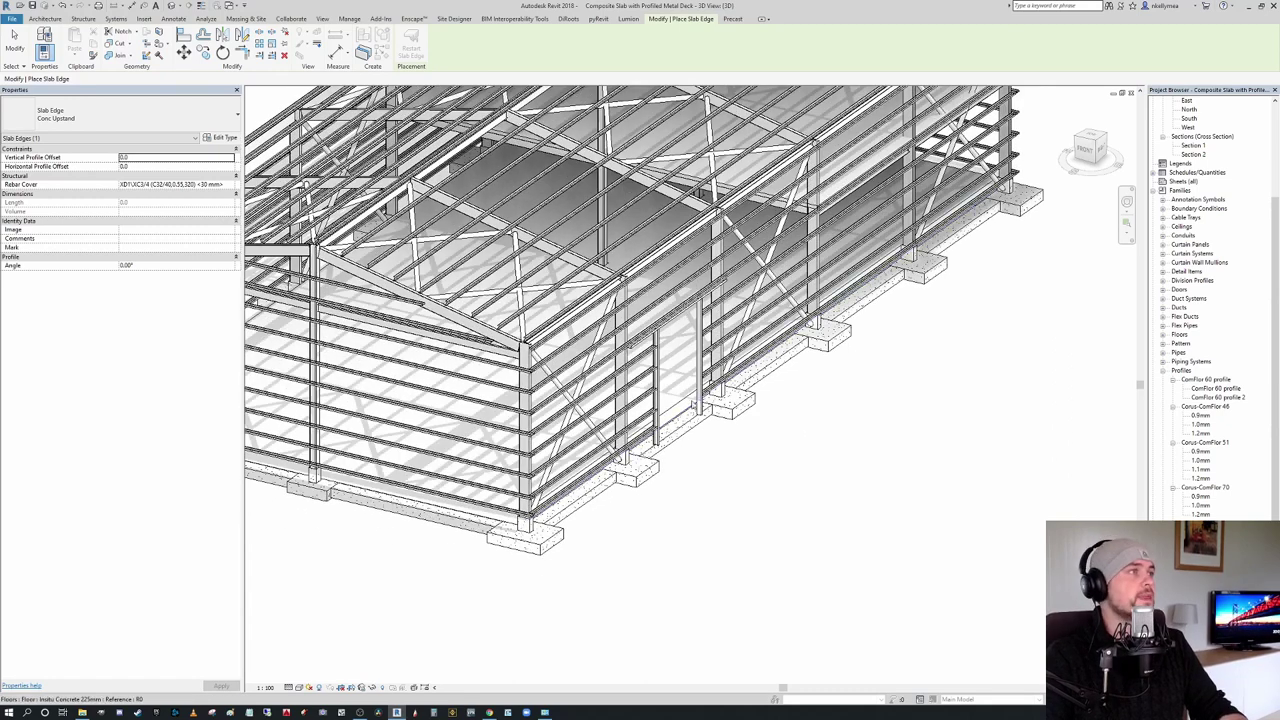
scroll(782, 424, up, 3)
scroll(478, 314, down, 2)
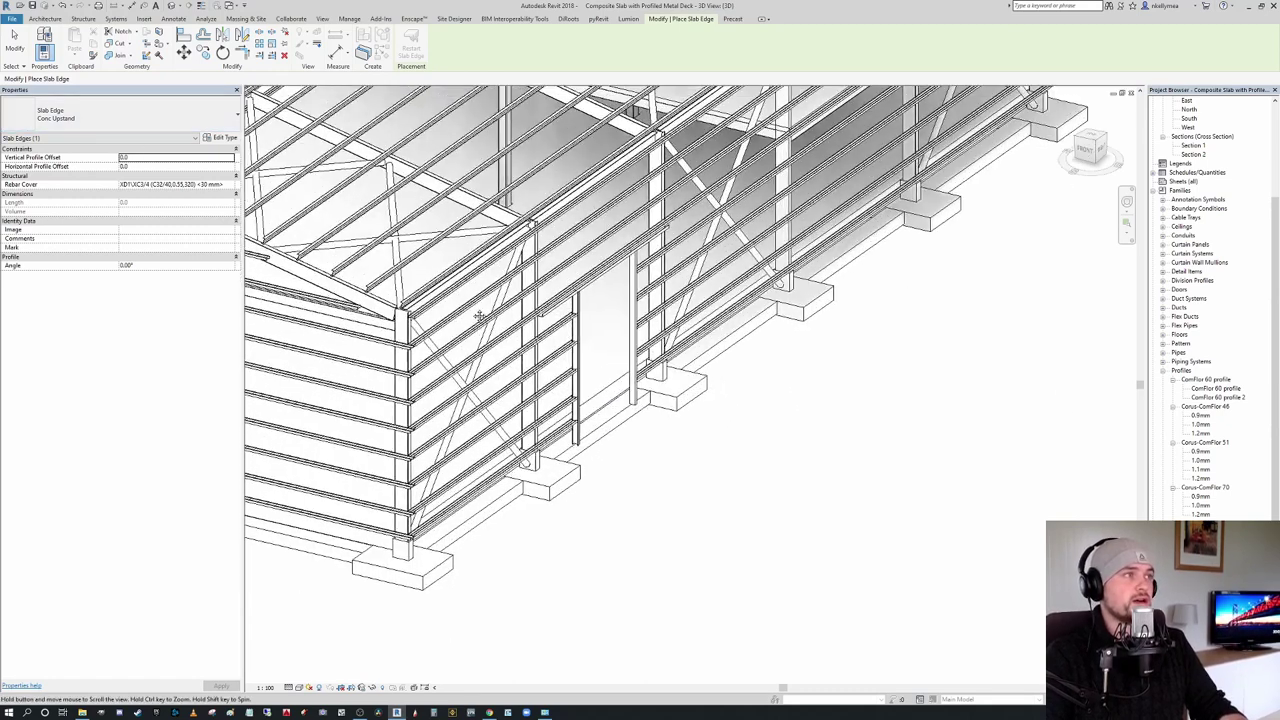
scroll(640, 430, up, 1)
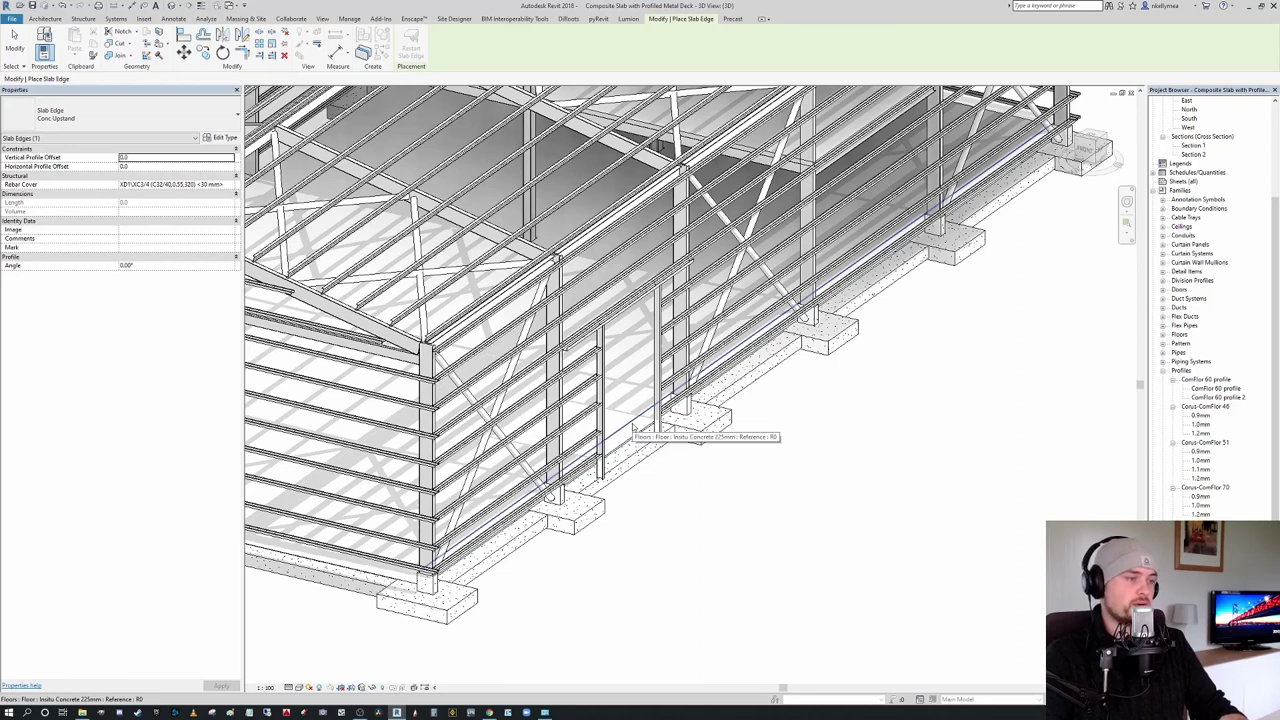
scroll(632, 428, down, 2)
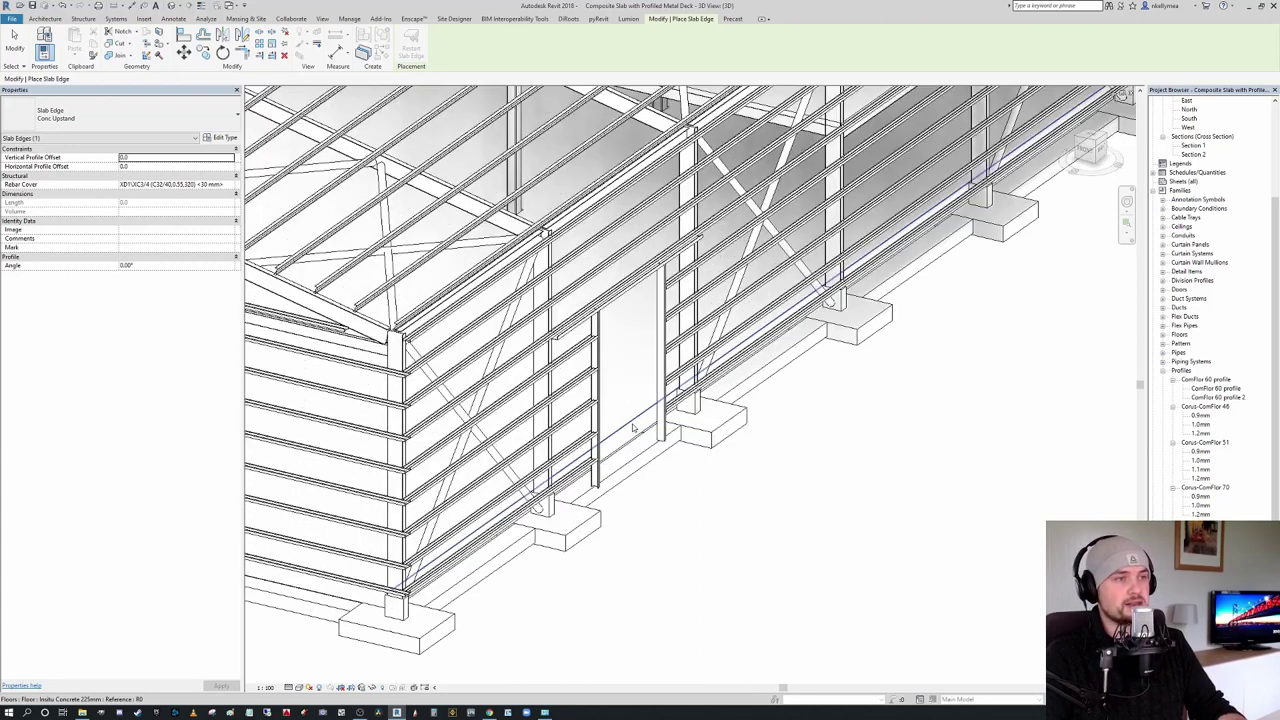
scroll(632, 428, up, 3)
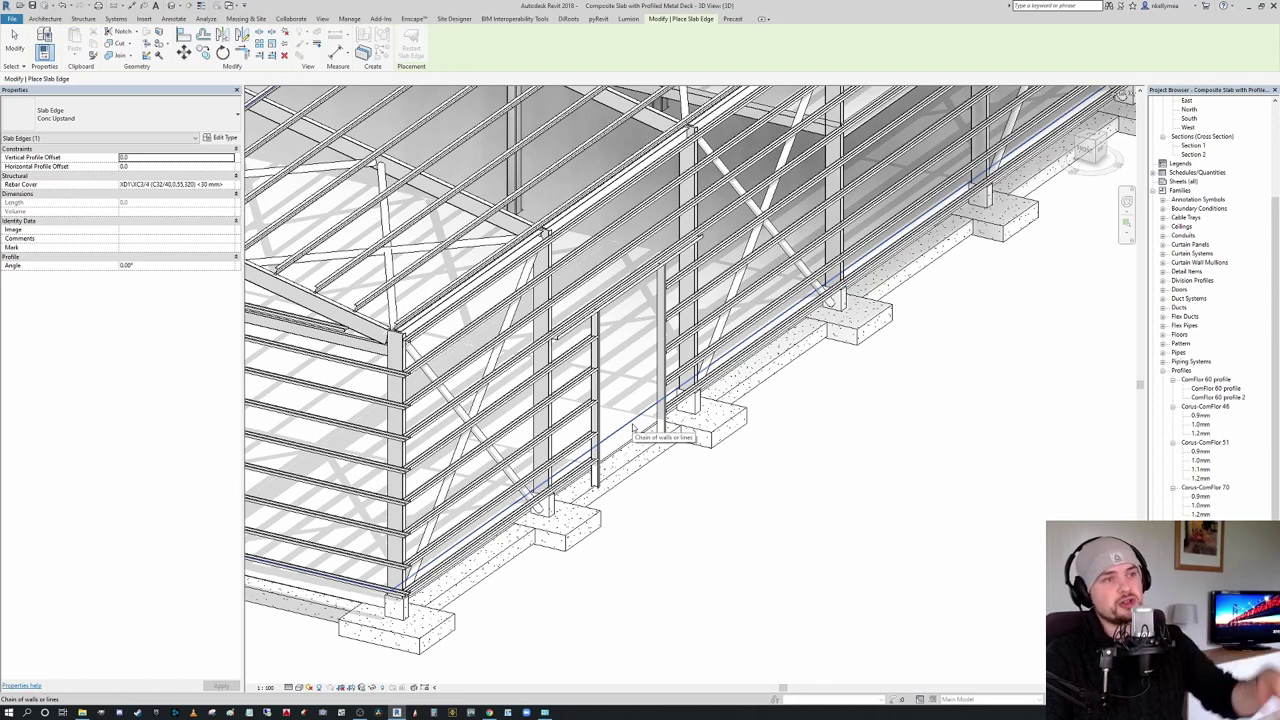
key(Escape)
Step: Examine the placed upstand's run along the long side, across the door opening and around the gable corner
scroll(632, 428, down, 2)
scroll(680, 400, up, 5)
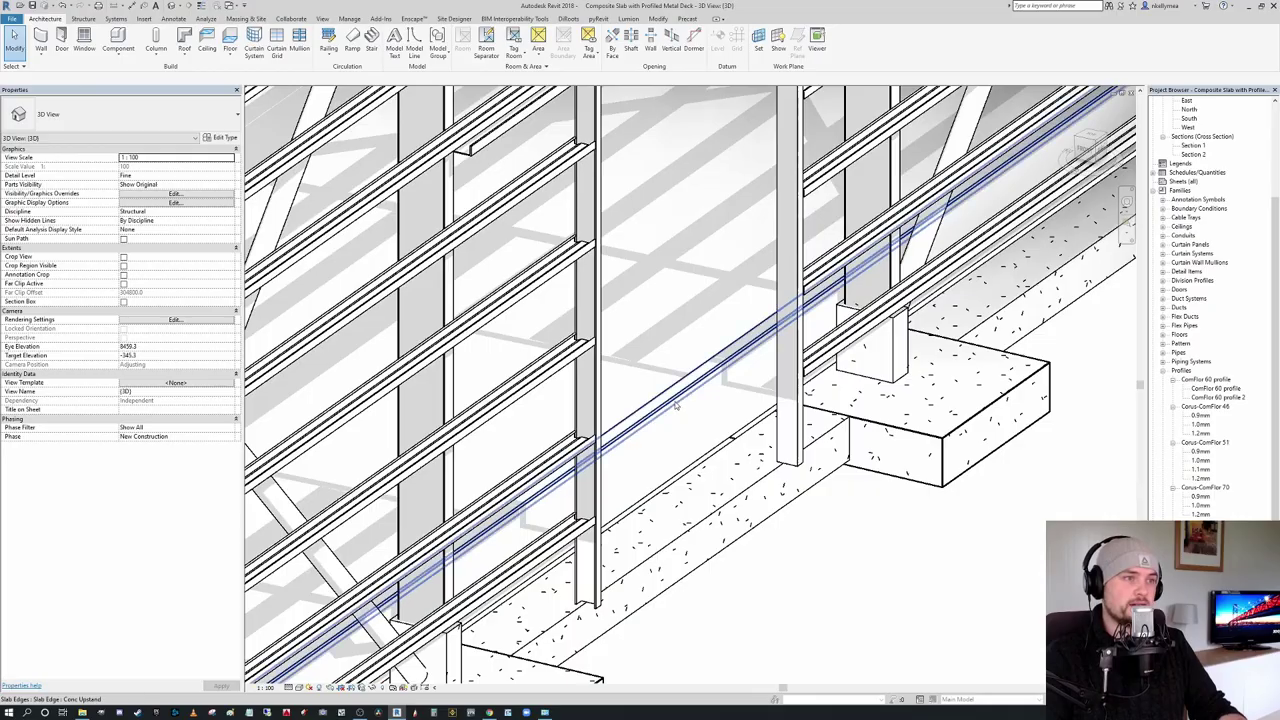
click(677, 398)
scroll(675, 402, down, 1)
scroll(672, 406, down, 3)
scroll(700, 420, up, 2)
scroll(737, 443, down, 3)
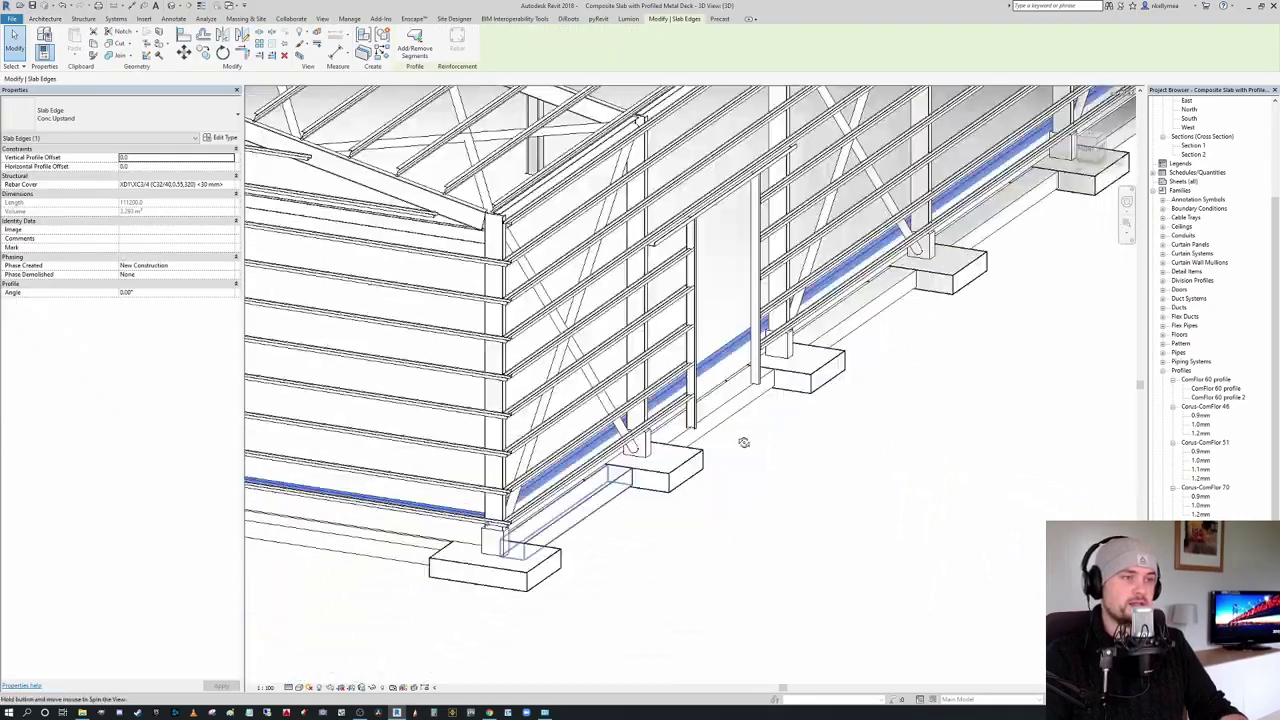
scroll(745, 443, down, 2)
shift+middle_drag(748, 443, 644, 468)
click(640, 474)
scroll(583, 444, up, 4)
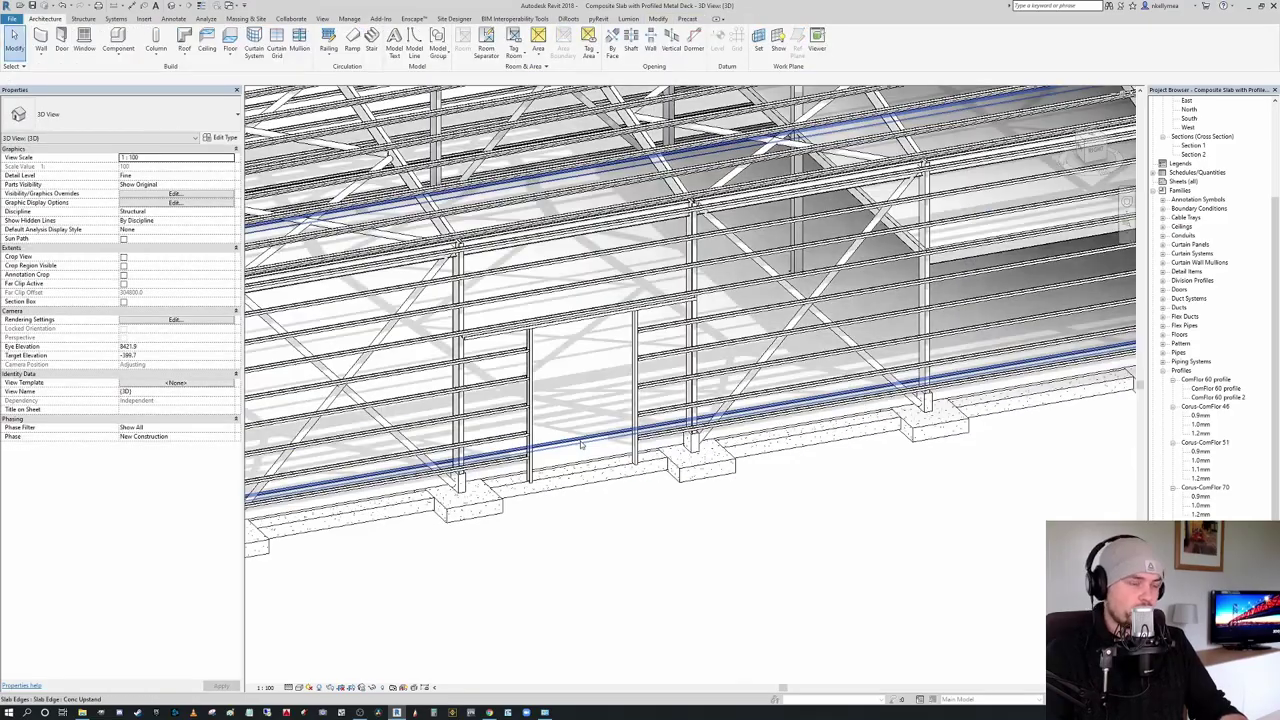
Step: Try to split the upstand where it crosses the door opening
click(581, 445)
scroll(578, 446, down, 2)
scroll(418, 478, up, 4)
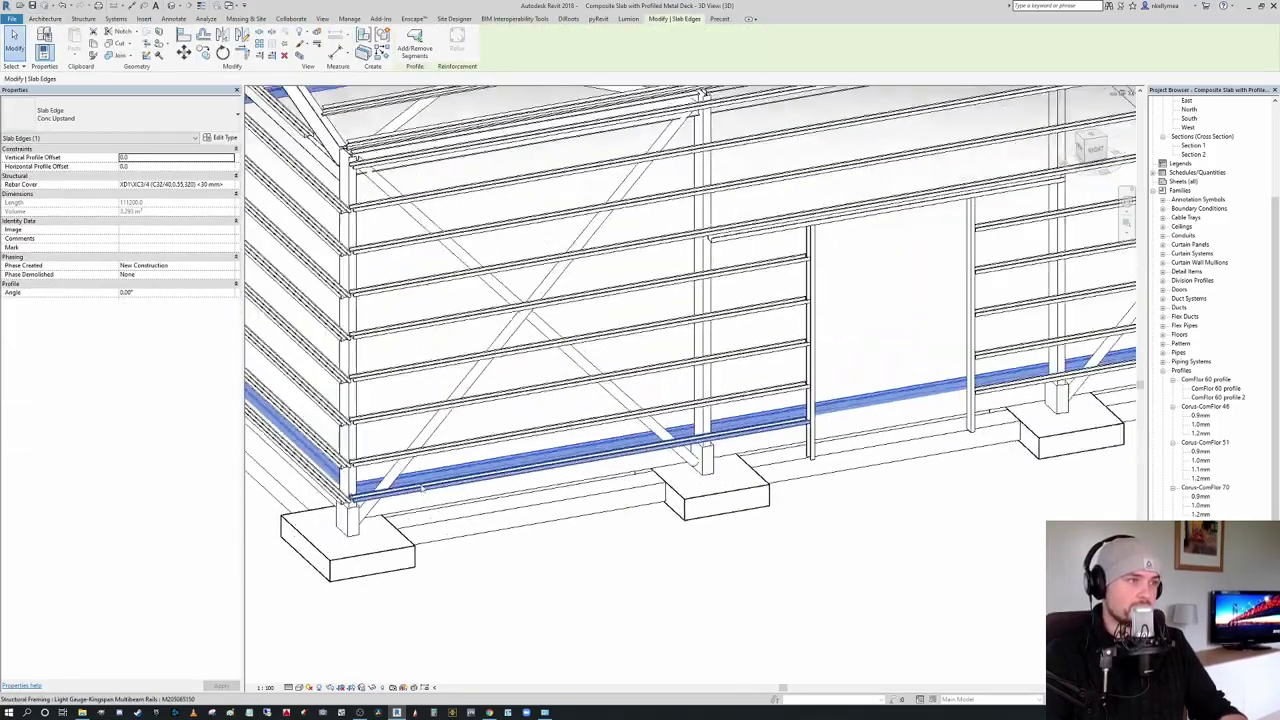
scroll(422, 487, down, 3)
middle_drag(690, 481, 656, 486)
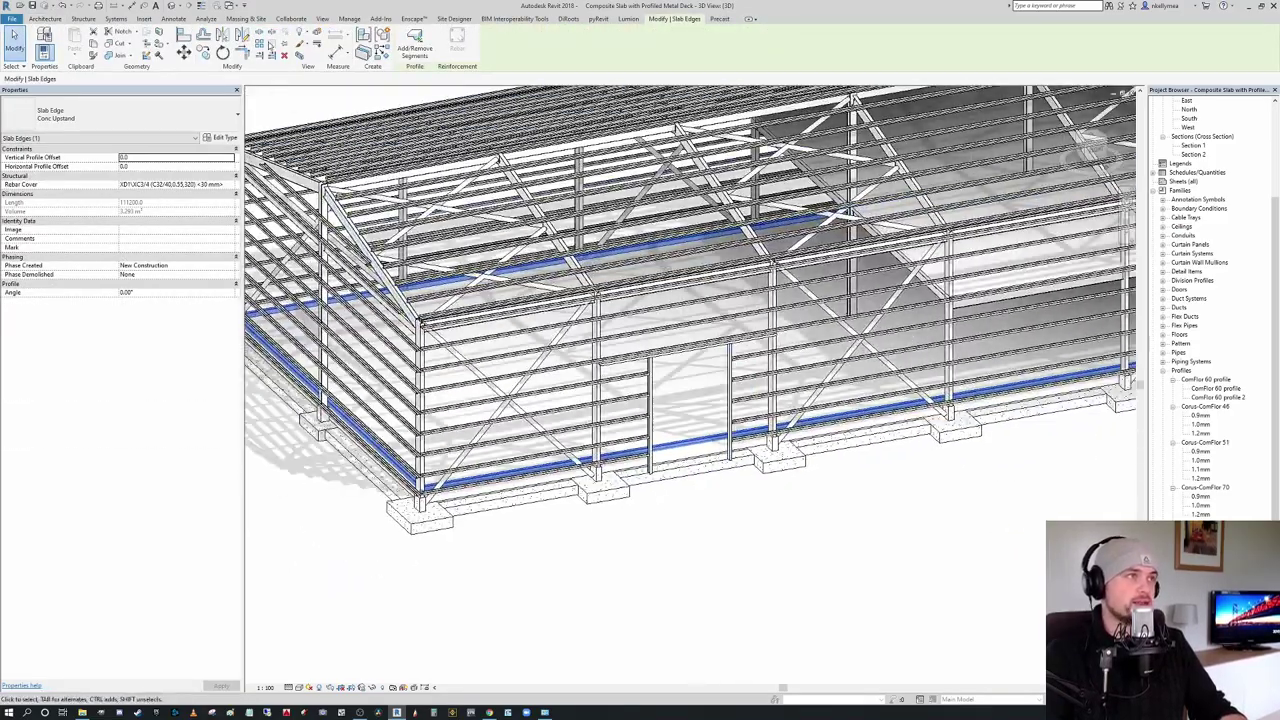
key(Escape)
scroll(704, 430, up, 3)
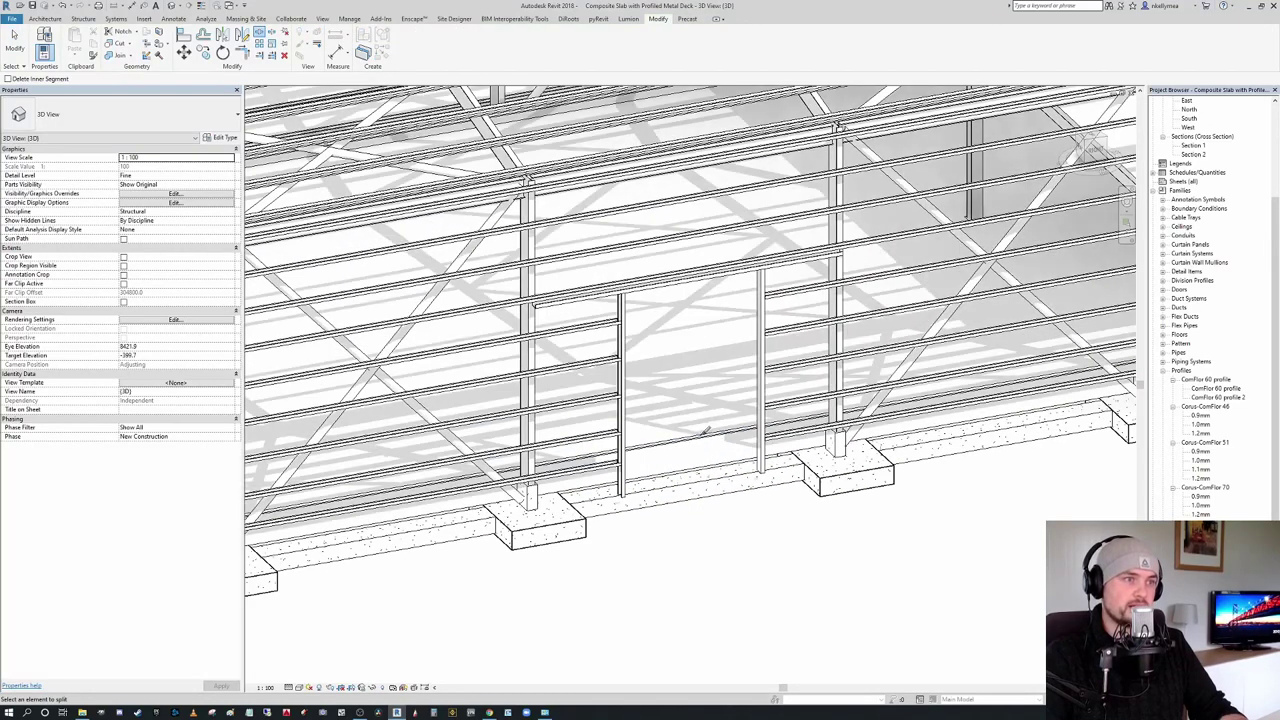
scroll(700, 468, down, 2)
middle_drag(697, 454, 708, 448)
key(Escape)
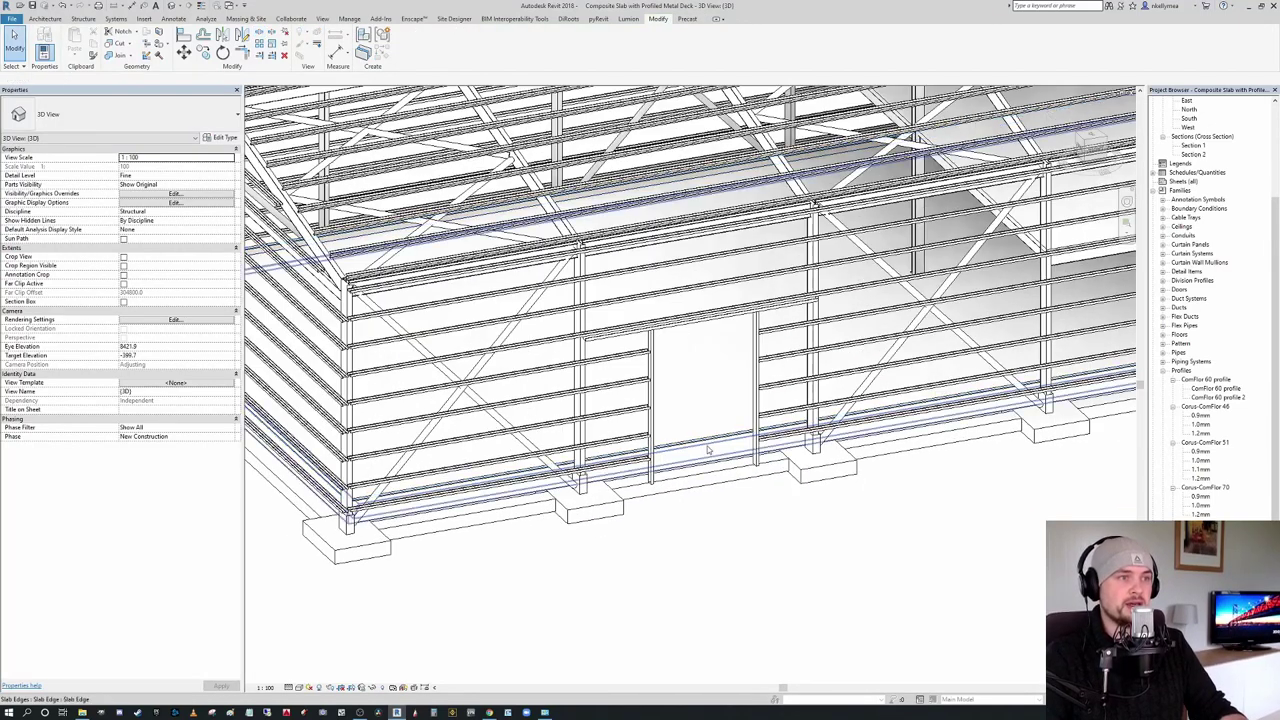
Step: Try moving the gable-side upstand segment's end at the building corner and return it to the slab corner
scroll(760, 357, down, 5)
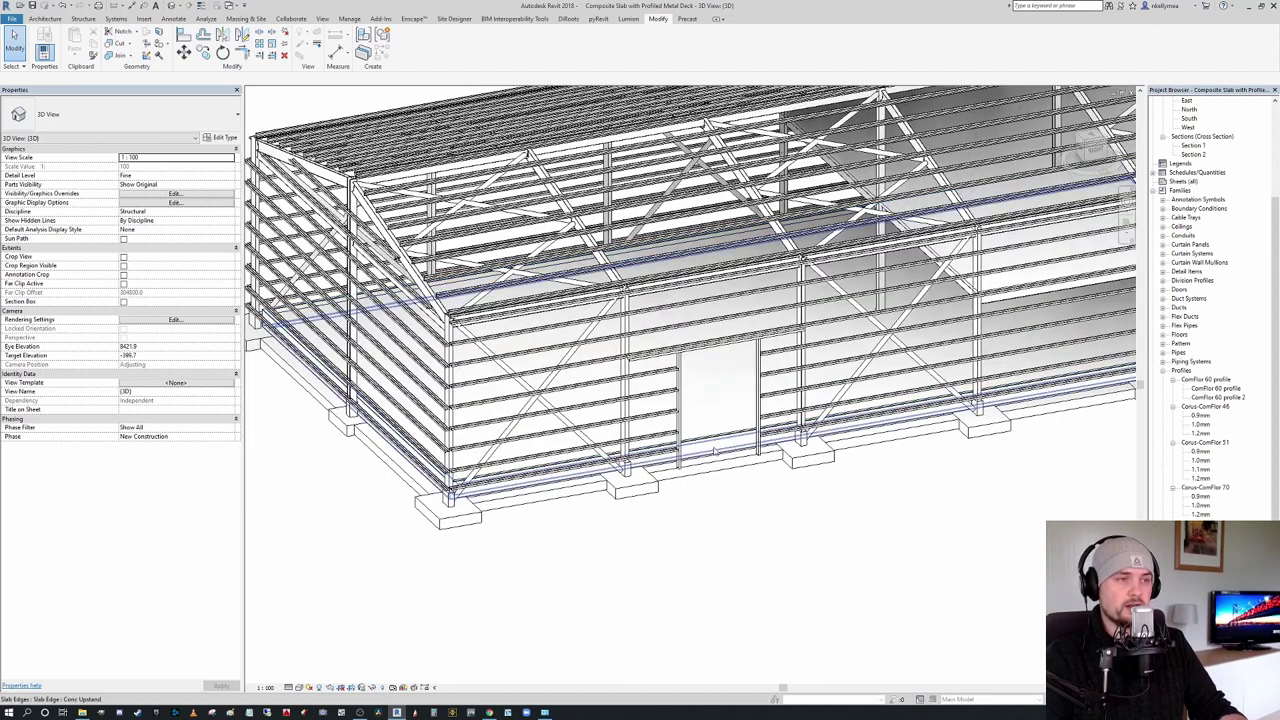
click(677, 440)
scroll(677, 430, up, 2)
middle_drag(757, 430, 714, 436)
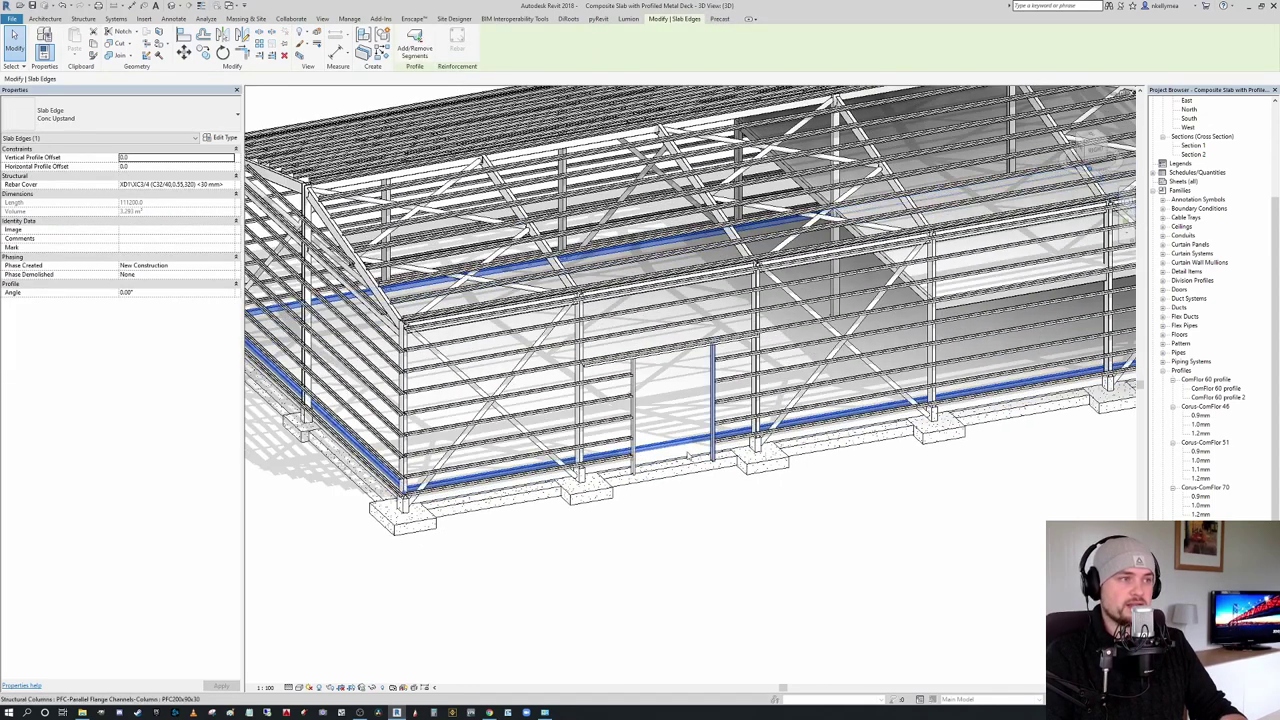
scroll(483, 468, up, 2)
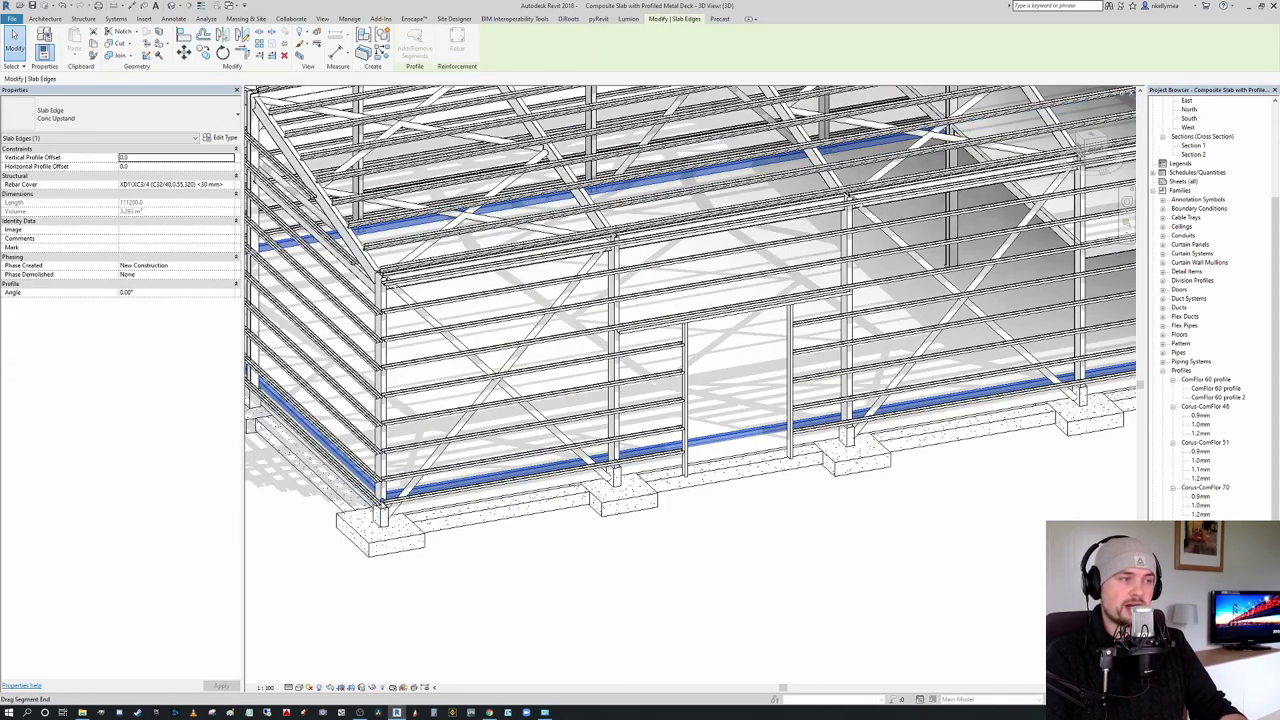
drag(384, 502, 388, 503)
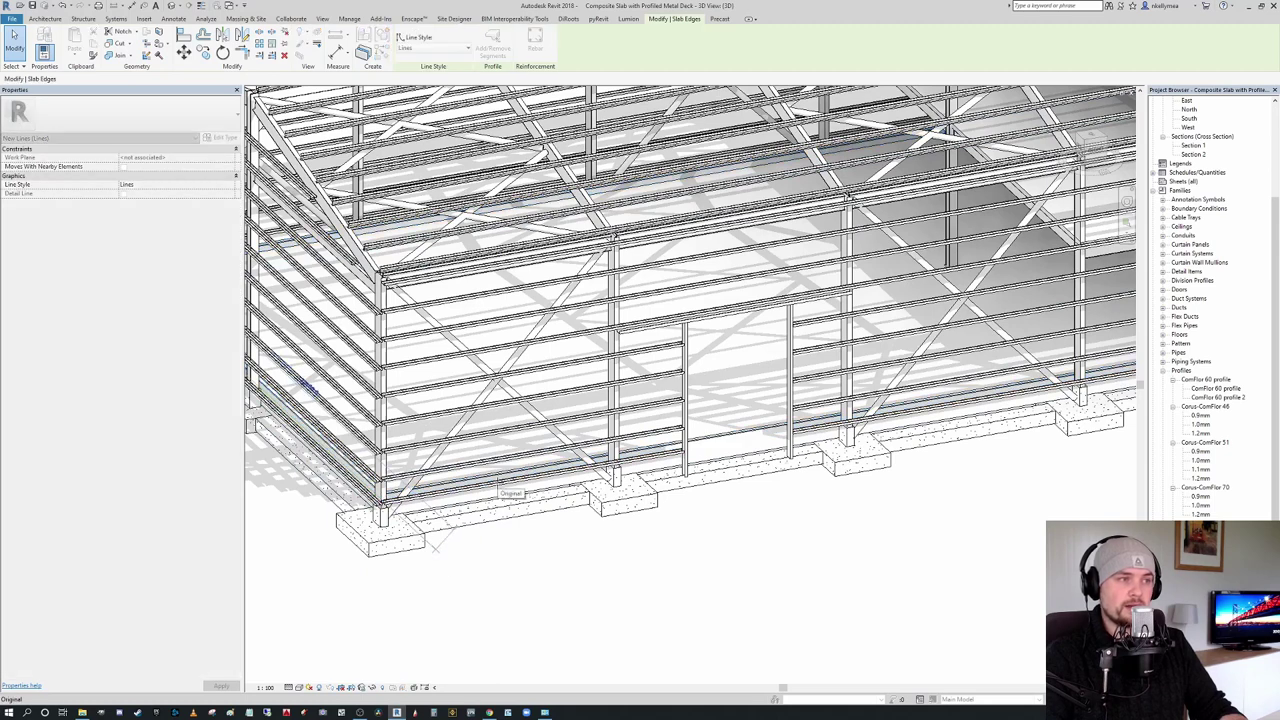
scroll(379, 499, up, 5)
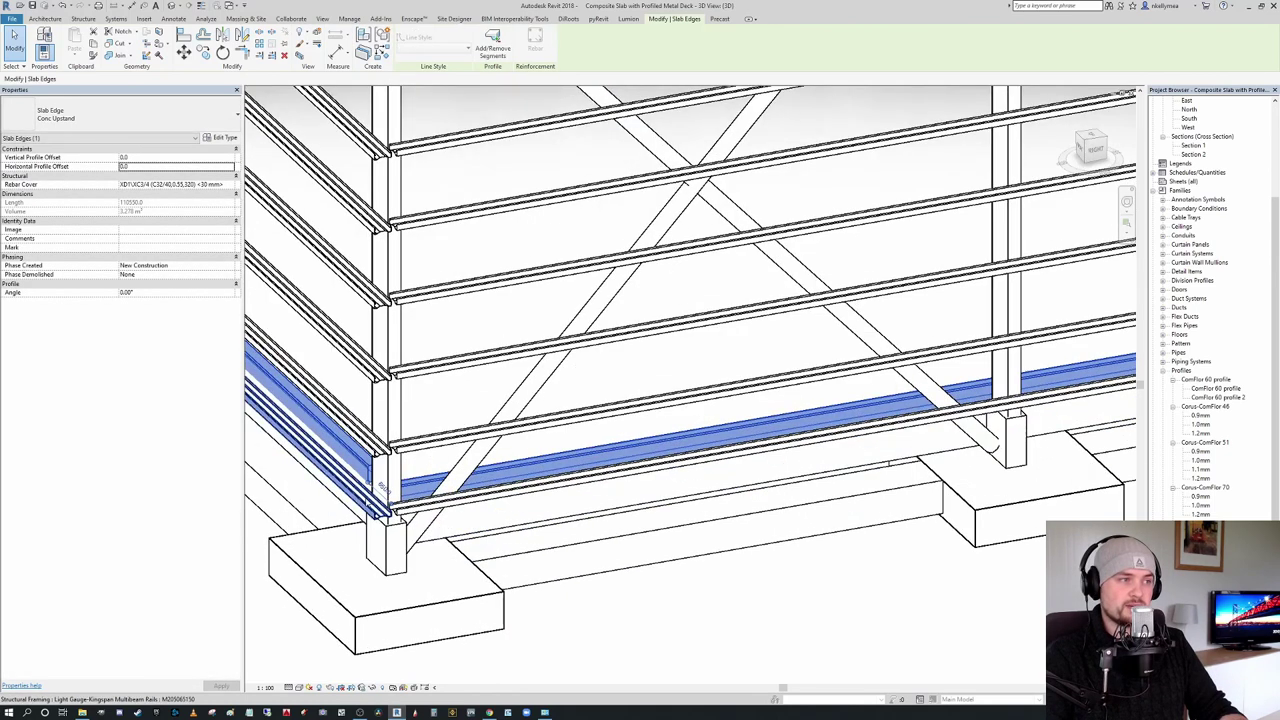
drag(369, 481, 405, 505)
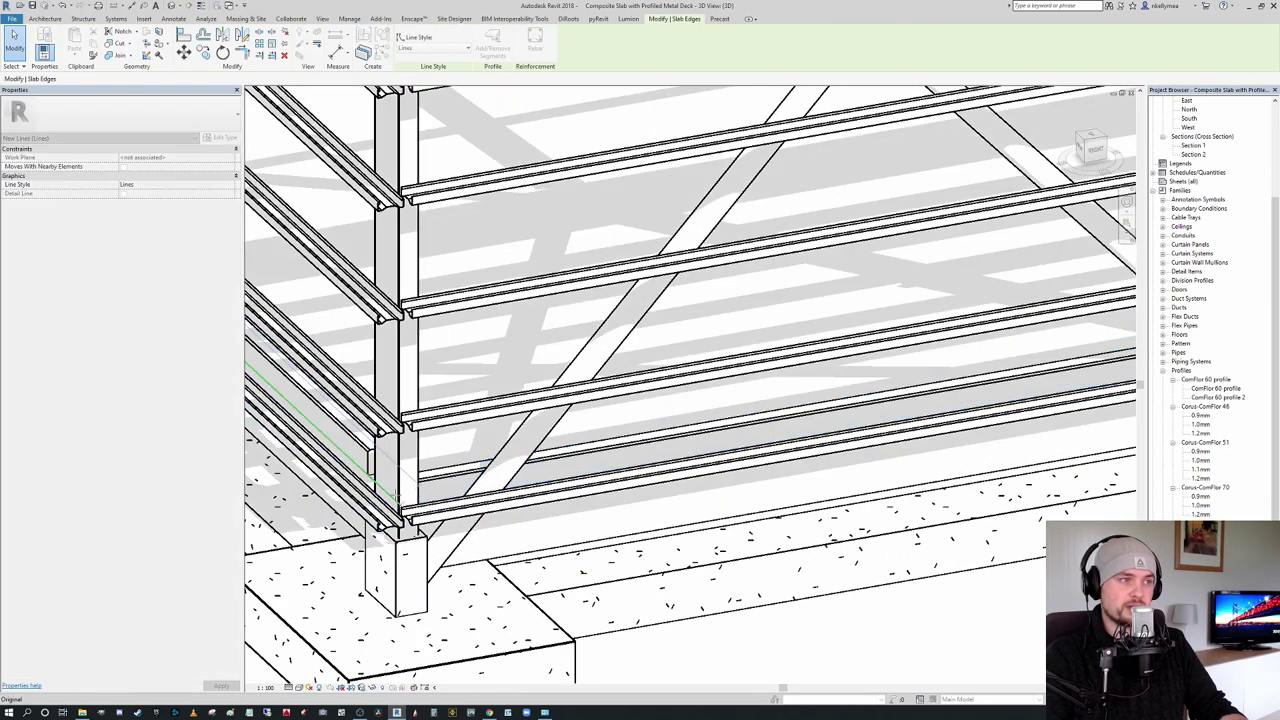
click(401, 508)
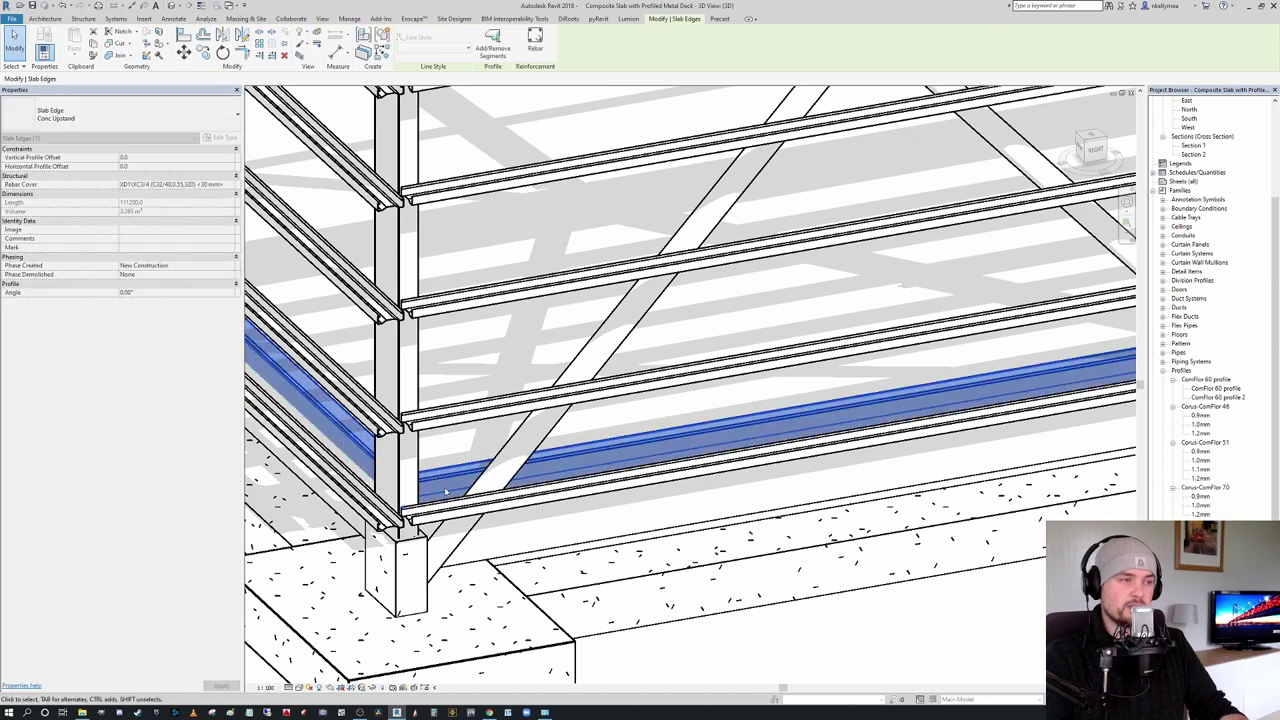
Step: Pull the long-side upstand segment's end back from the gable corner to the door opening's far jamb
key(Escape)
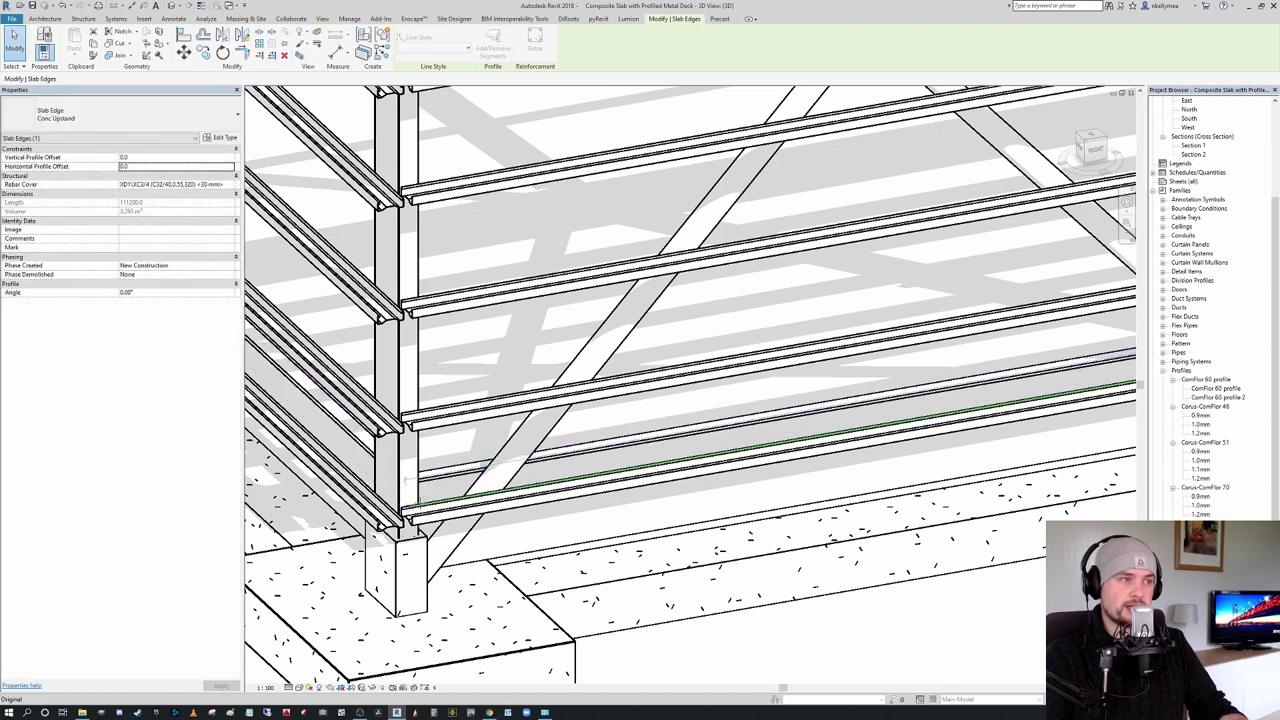
key(l)
key(w)
scroll(603, 452, down, 5)
middle_drag(603, 452, 429, 474)
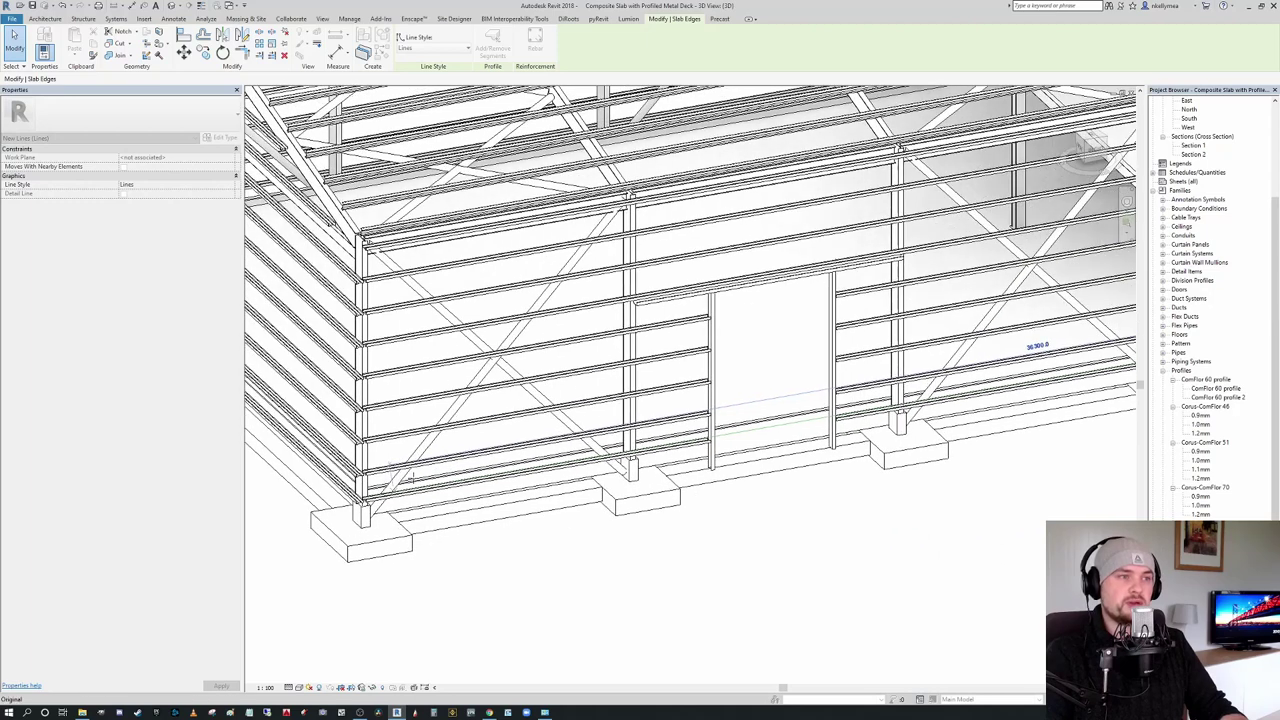
scroll(831, 421, up, 5)
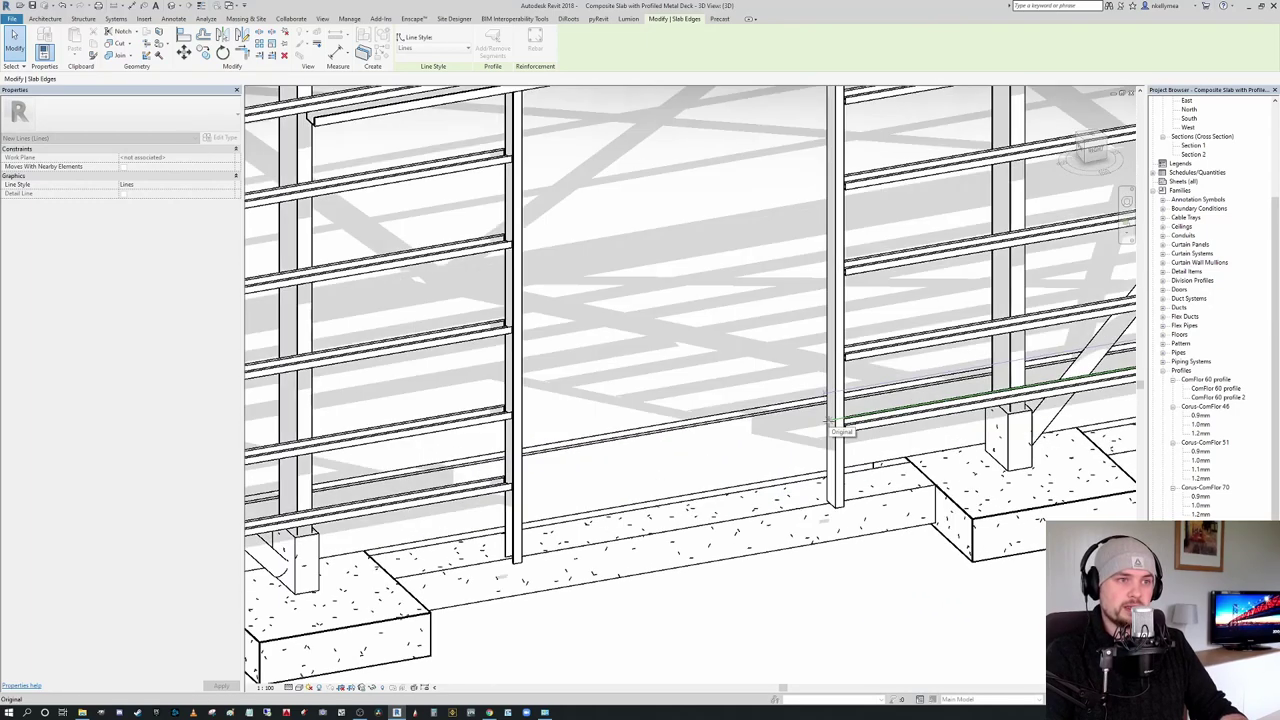
scroll(826, 424, down, 3)
shift+middle_drag(826, 424, 655, 395)
click(588, 378)
key(Escape)
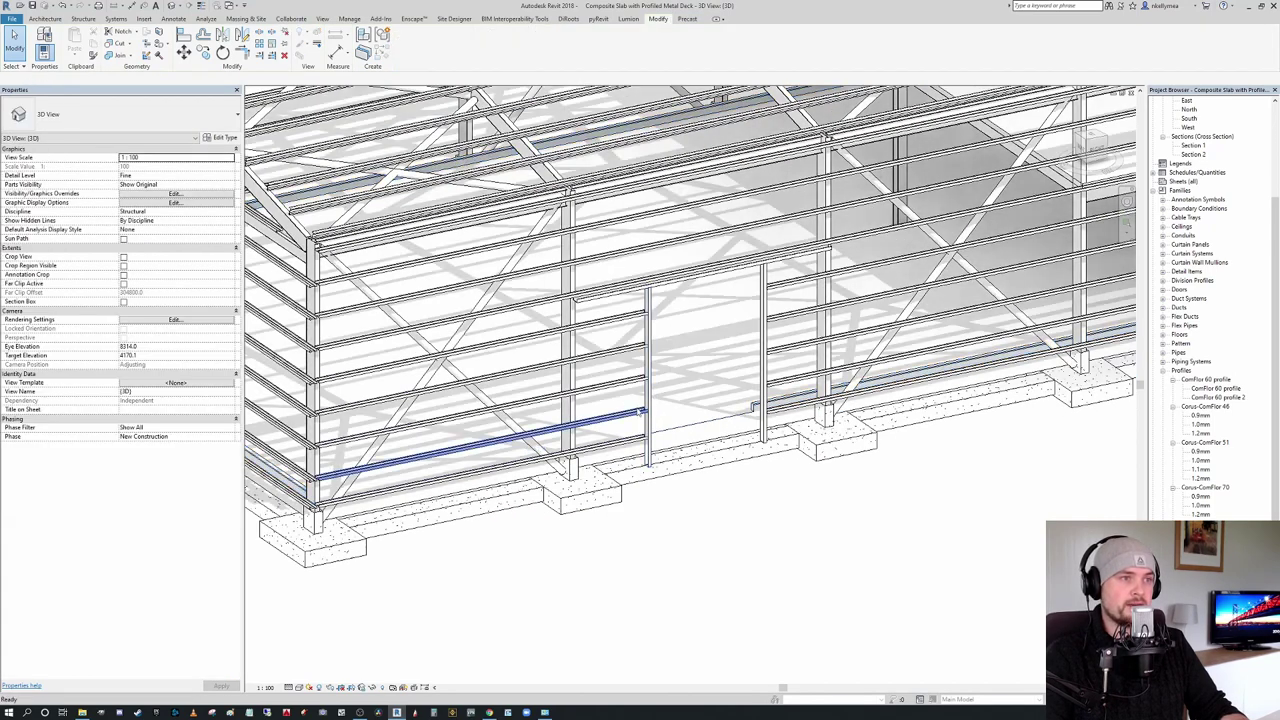
Step: Place a Conc Upstand slab edge along the long-side floor edge that crosses the door opening
scroll(702, 362, down, 1)
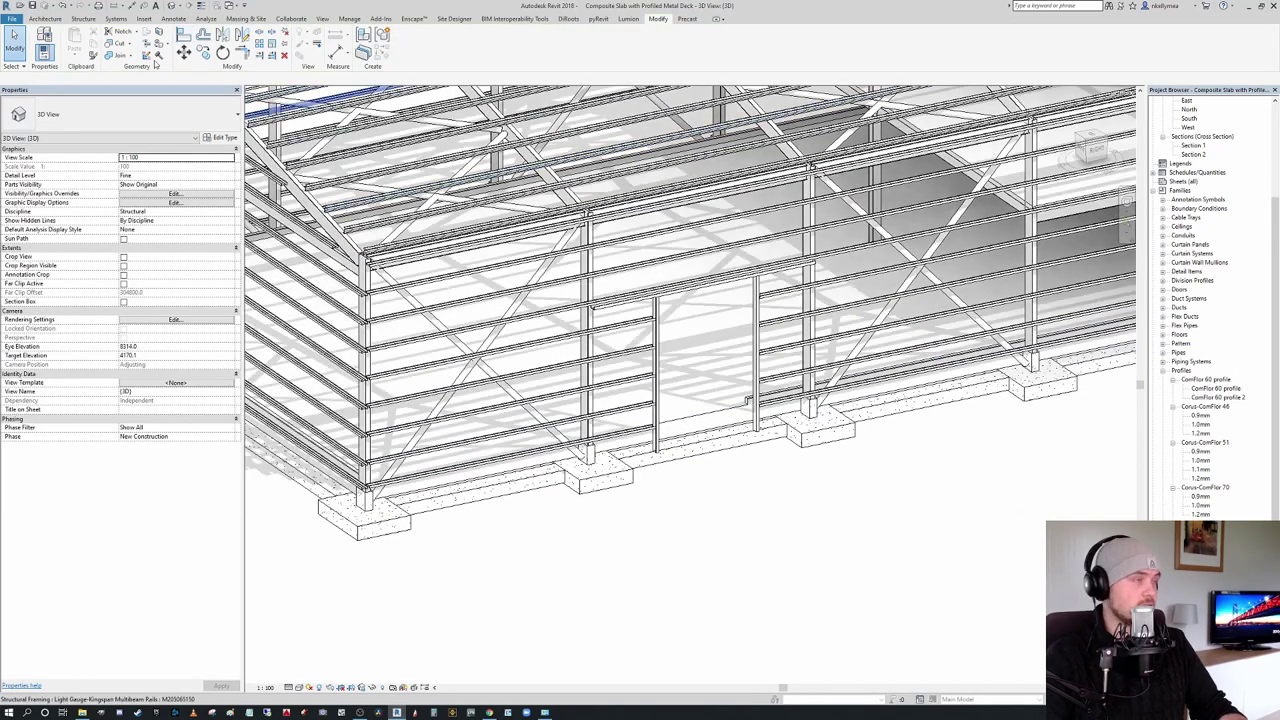
click(62, 21)
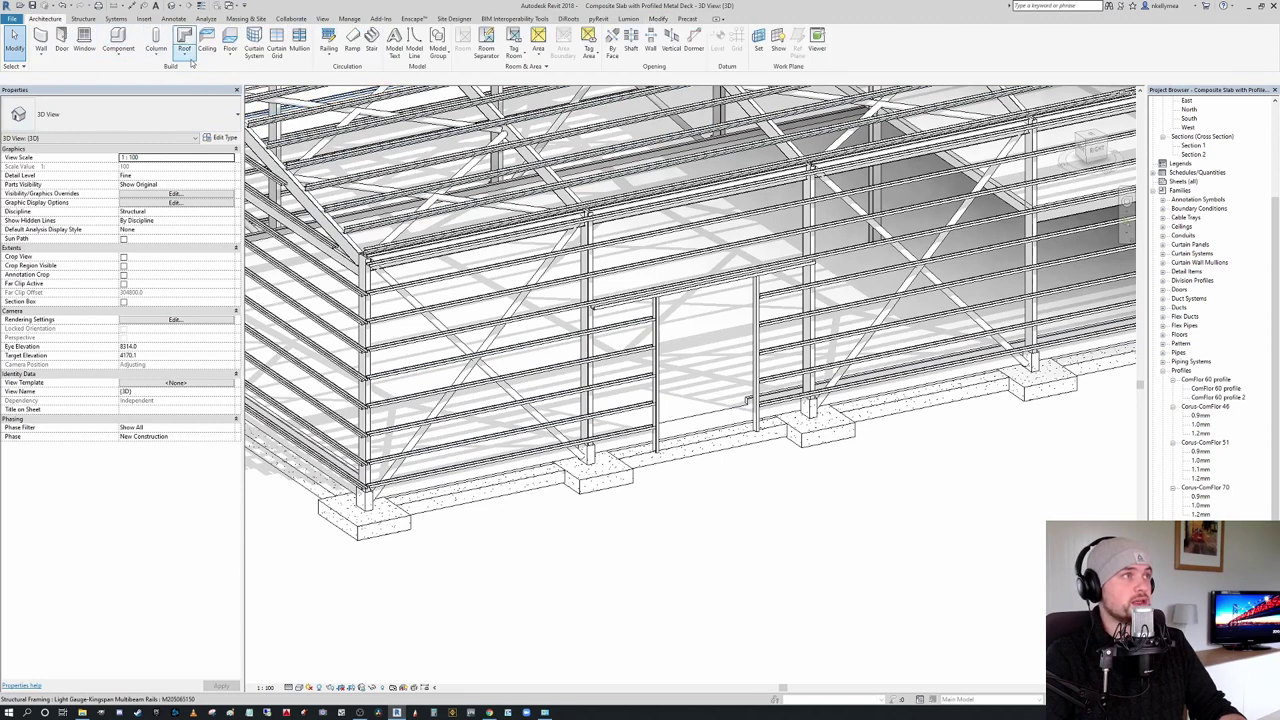
click(186, 59)
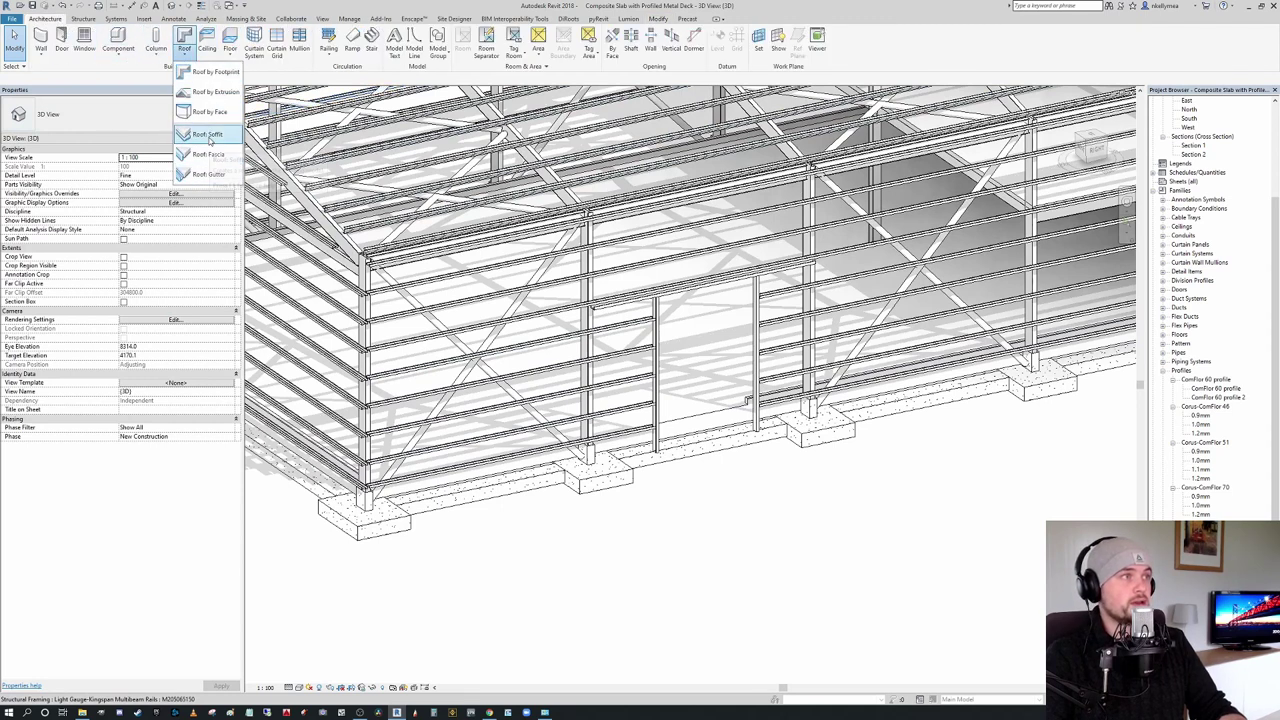
click(232, 57)
click(231, 57)
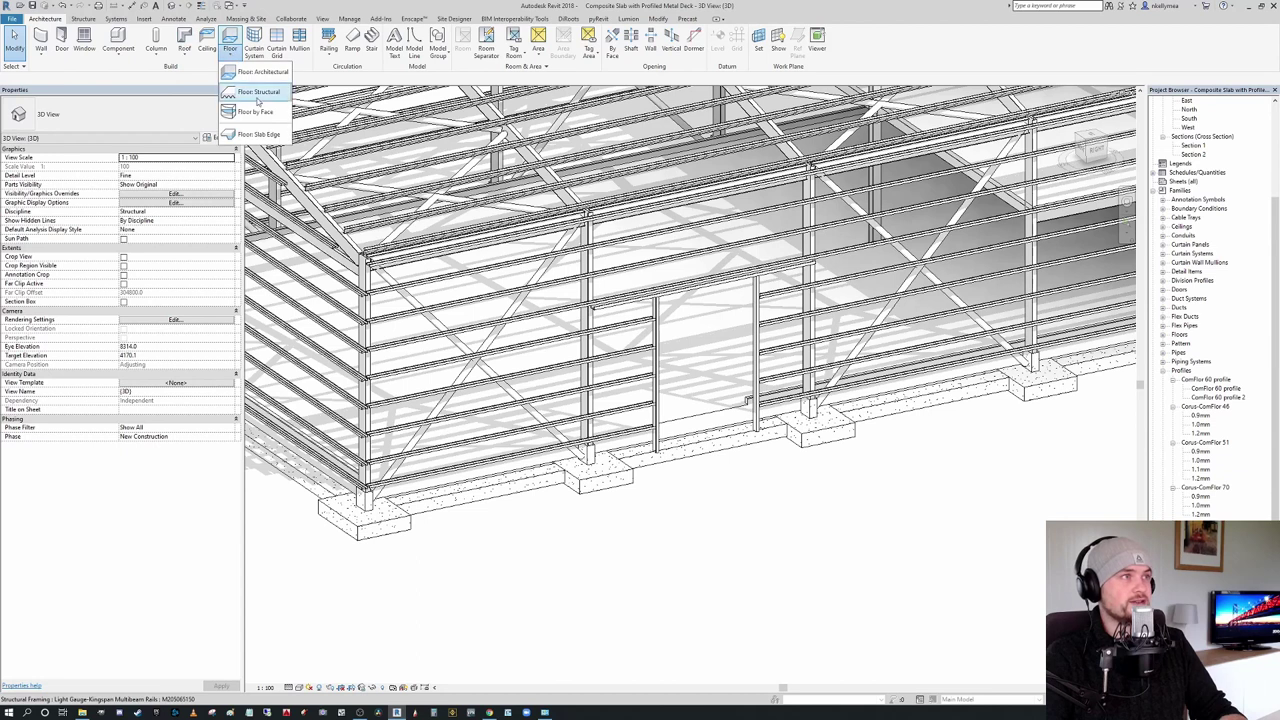
click(258, 136)
scroll(482, 469, up, 3)
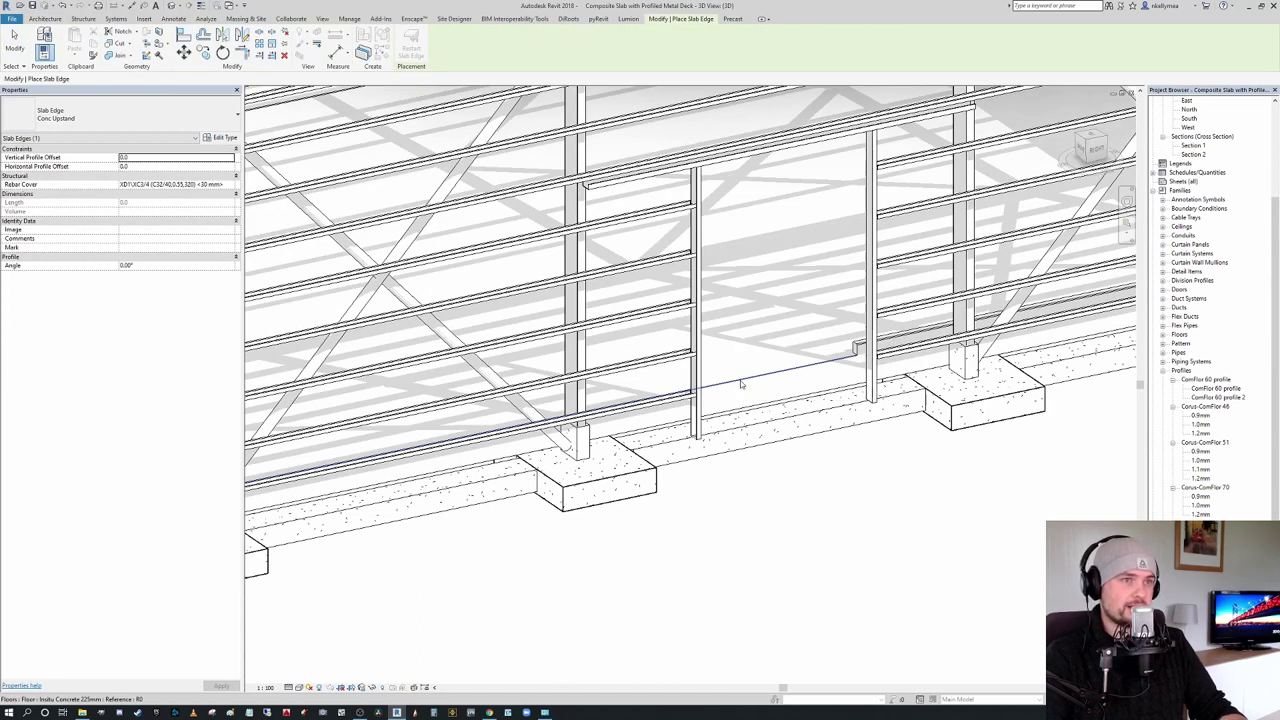
click(740, 383)
scroll(740, 380, down, 5)
key(Escape)
key(Escape)
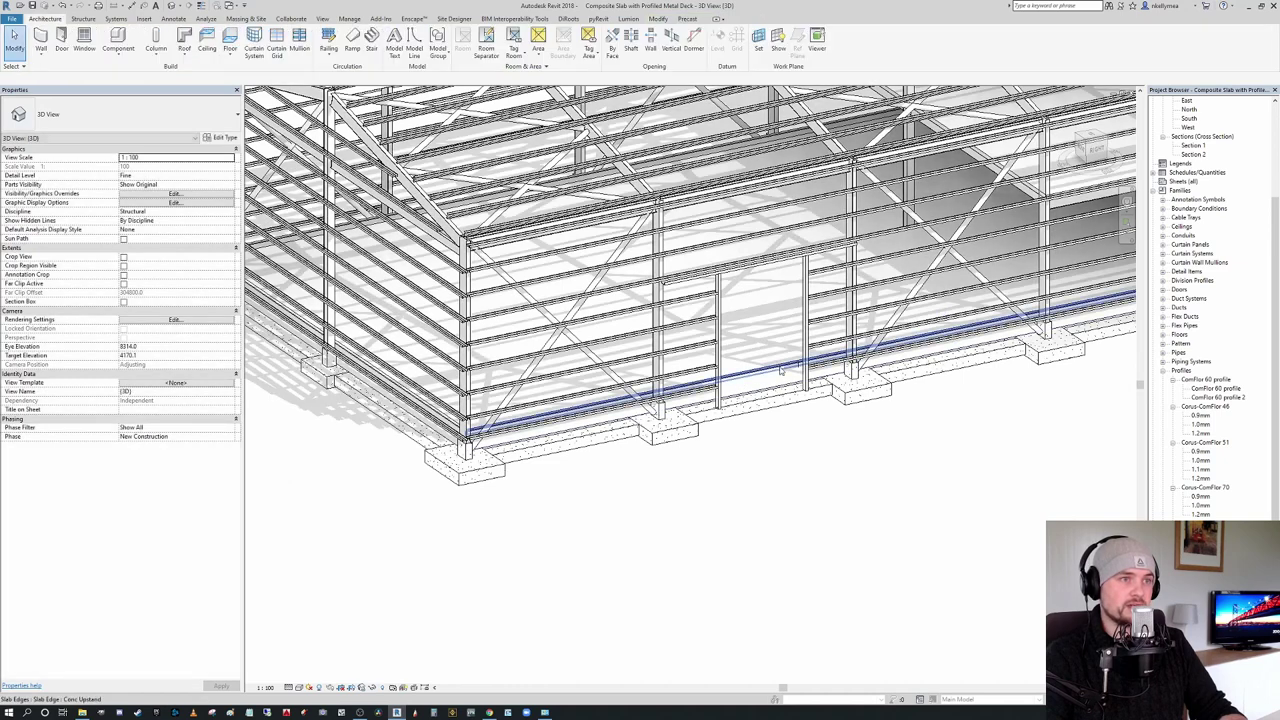
Step: Pull the new upstand's far end back along the long side to the door jamb nearest the gable corner
click(781, 370)
shift+middle_drag(781, 370, 668, 372)
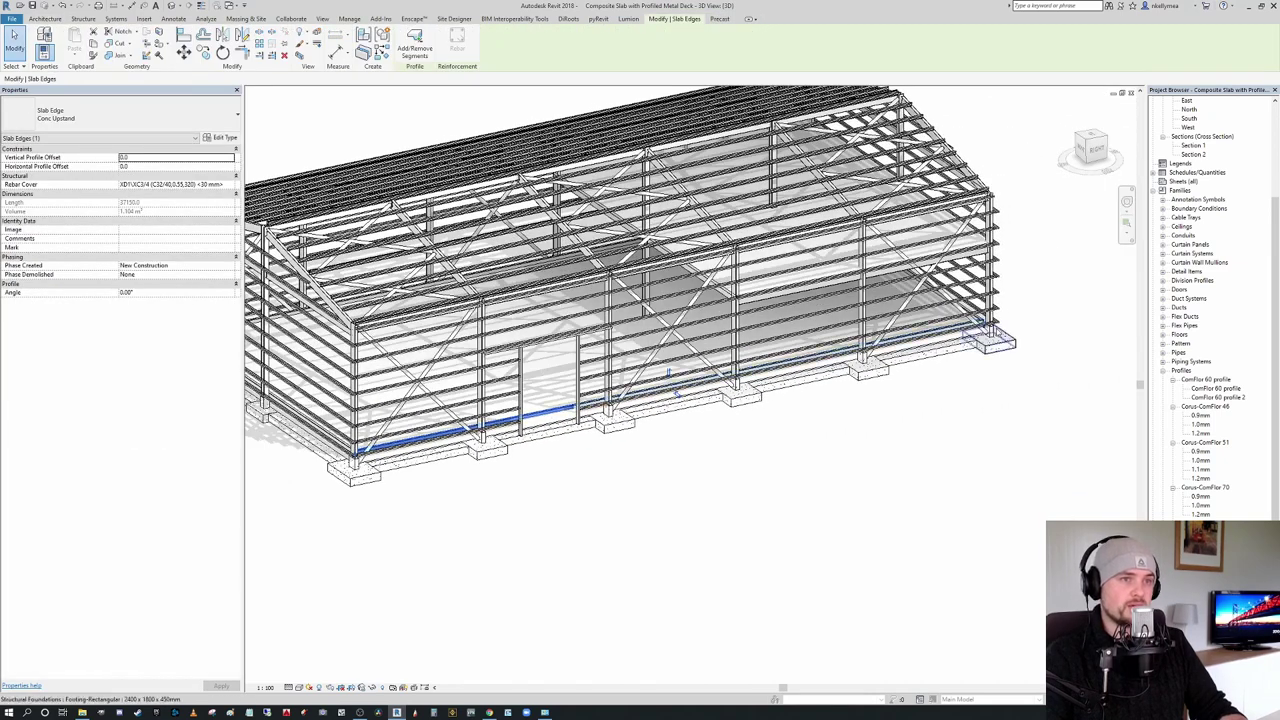
scroll(989, 332, up, 2)
drag(979, 323, 487, 420)
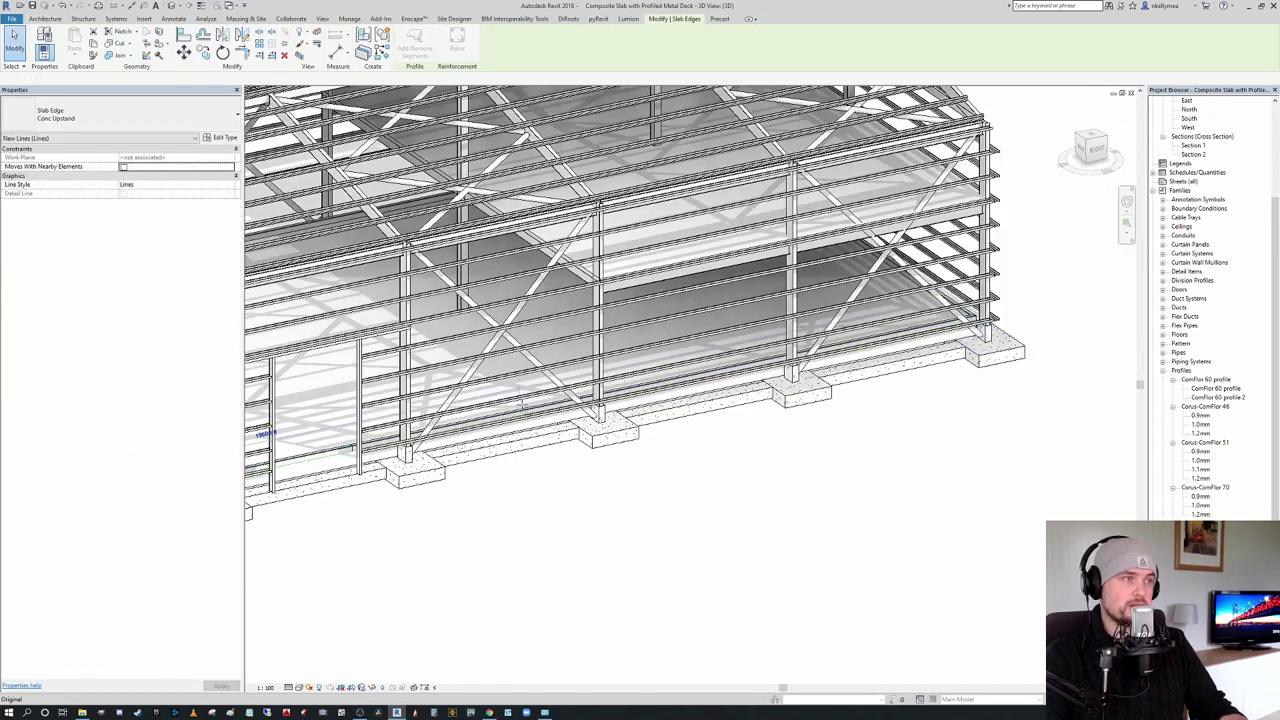
middle_drag(487, 420, 870, 332)
shift+middle_drag(740, 357, 539, 365)
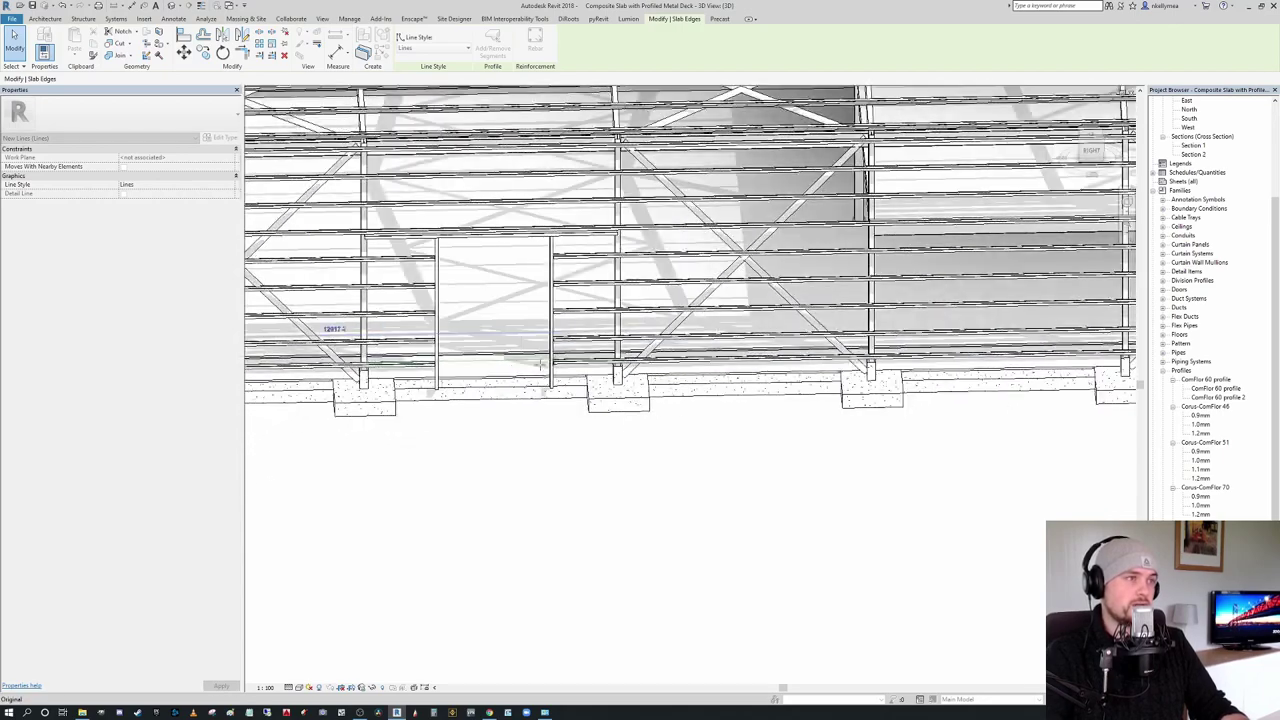
drag(437, 364, 437, 363)
scroll(437, 365, down, 3)
key(Escape)
Step: Inspect the shortened upstand segment between the gable corner and the near door jamb
middle_drag(437, 365, 608, 368)
scroll(700, 395, up, 5)
scroll(766, 387, down, 4)
scroll(766, 385, up, 1)
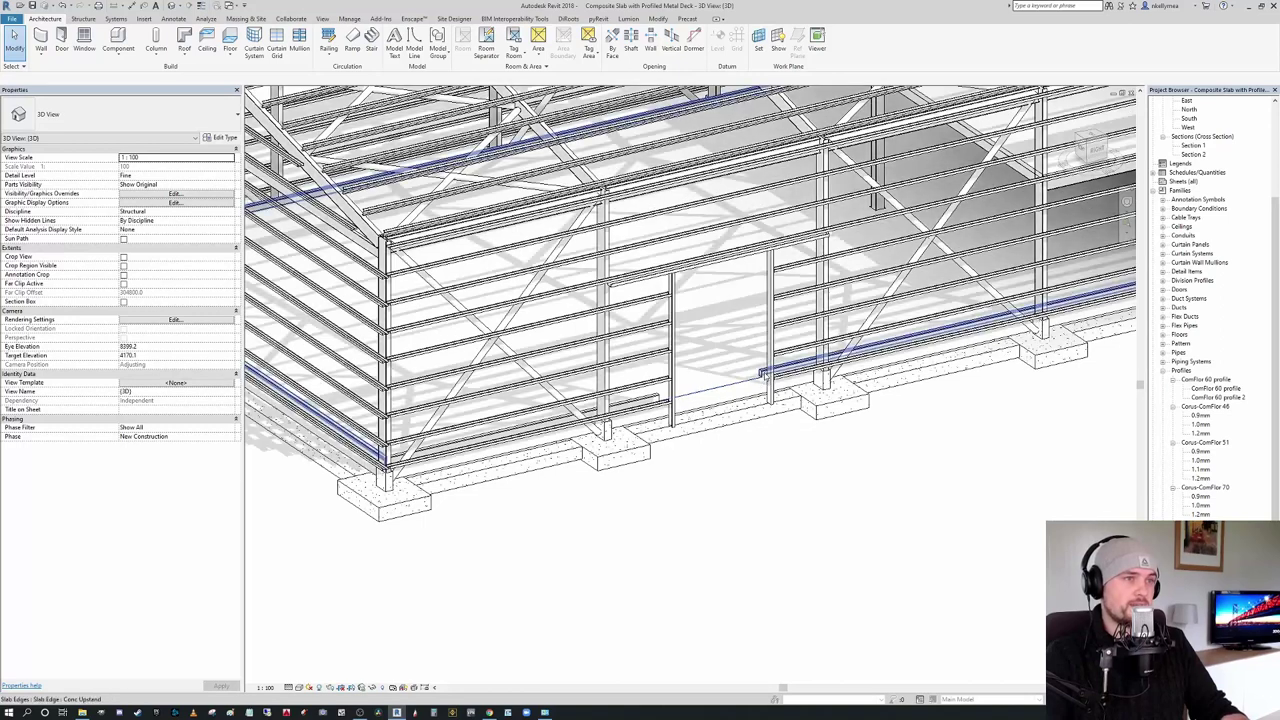
scroll(402, 454, up, 2)
click(412, 457)
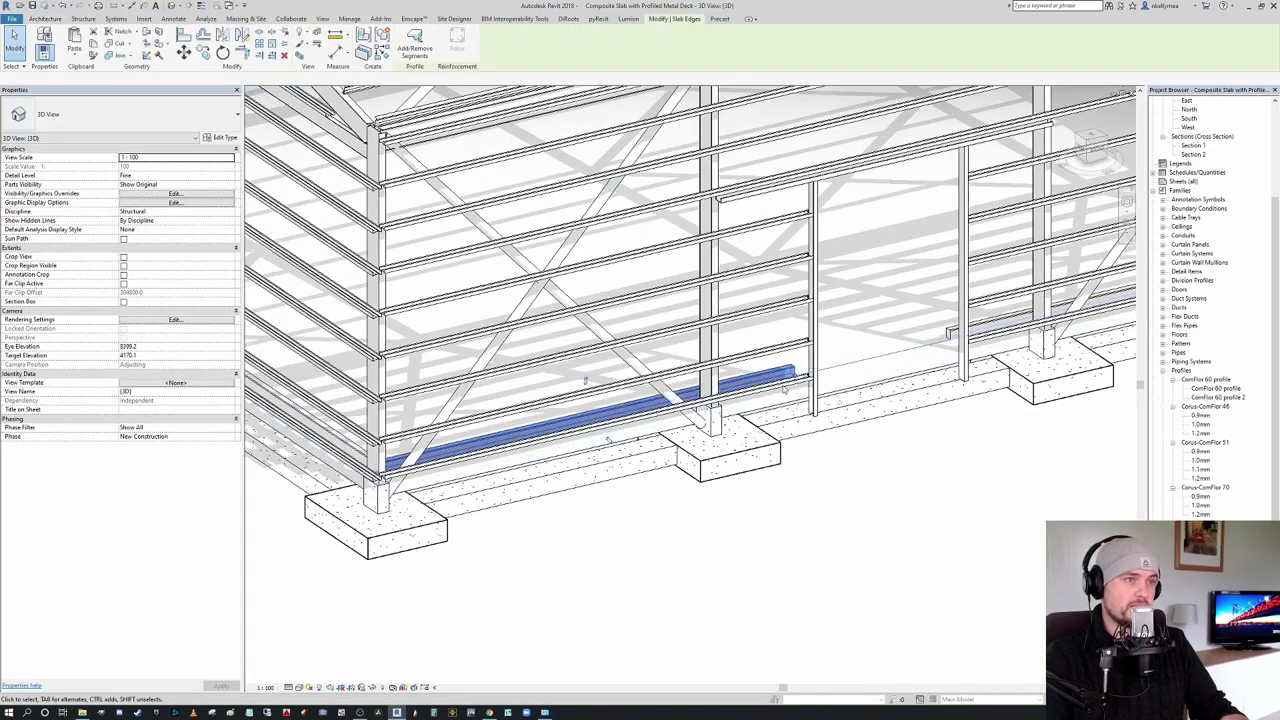
scroll(797, 377, up, 4)
key(Escape)
scroll(770, 362, down, 2)
scroll(832, 374, down, 2)
shift+middle_drag(843, 377, 677, 409)
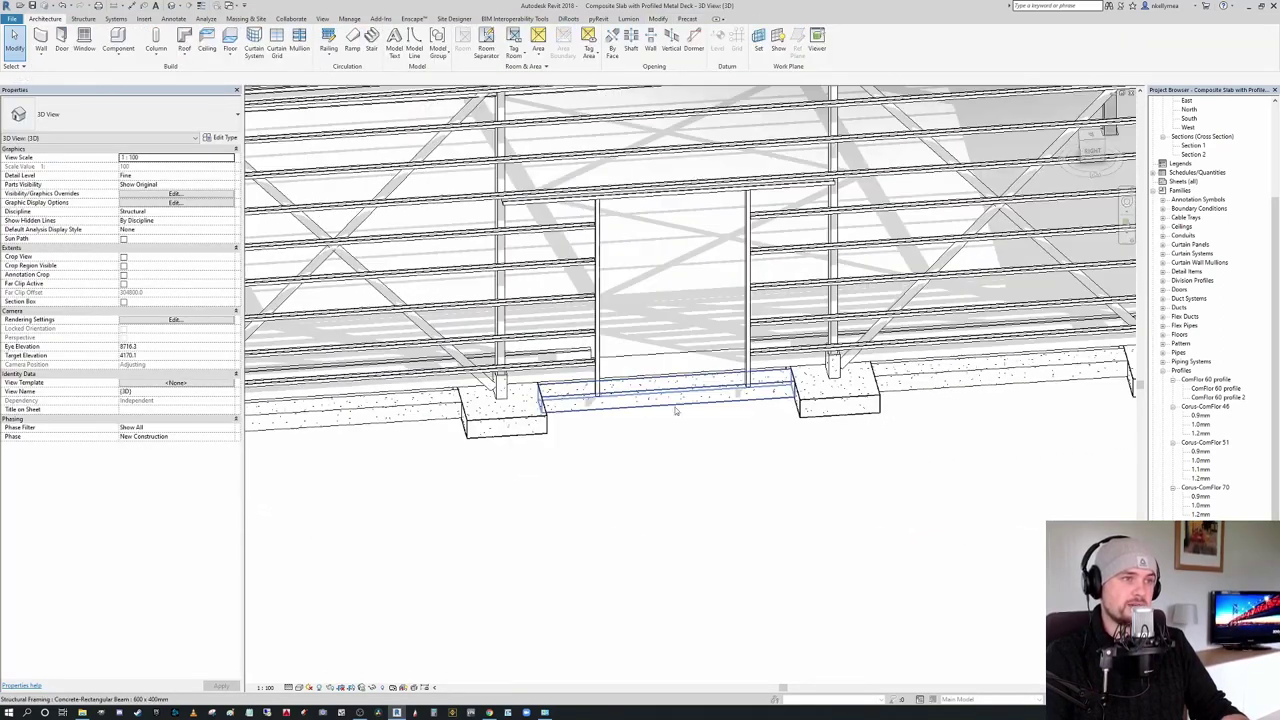
Step: Examine the gap between the two upstand segments at the door opening from several angles
scroll(636, 356, down, 3)
scroll(628, 355, down, 3)
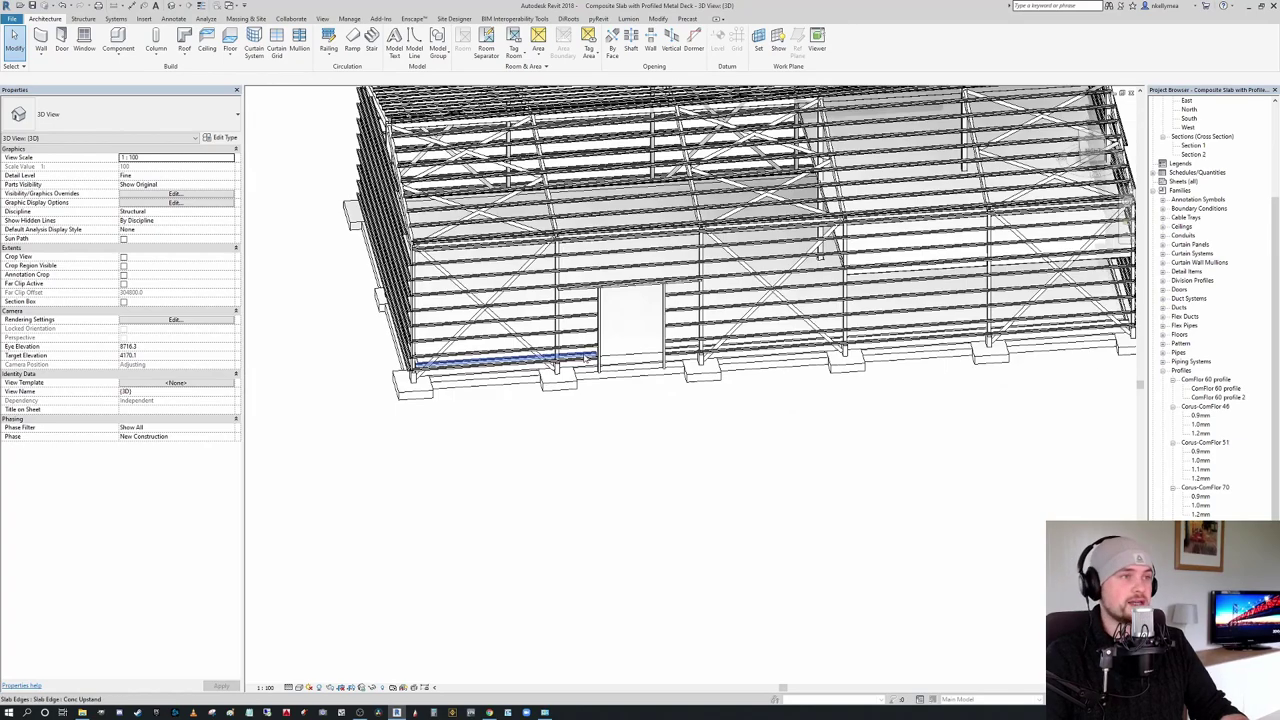
shift+middle_drag(628, 355, 620, 400)
scroll(622, 438, up, 4)
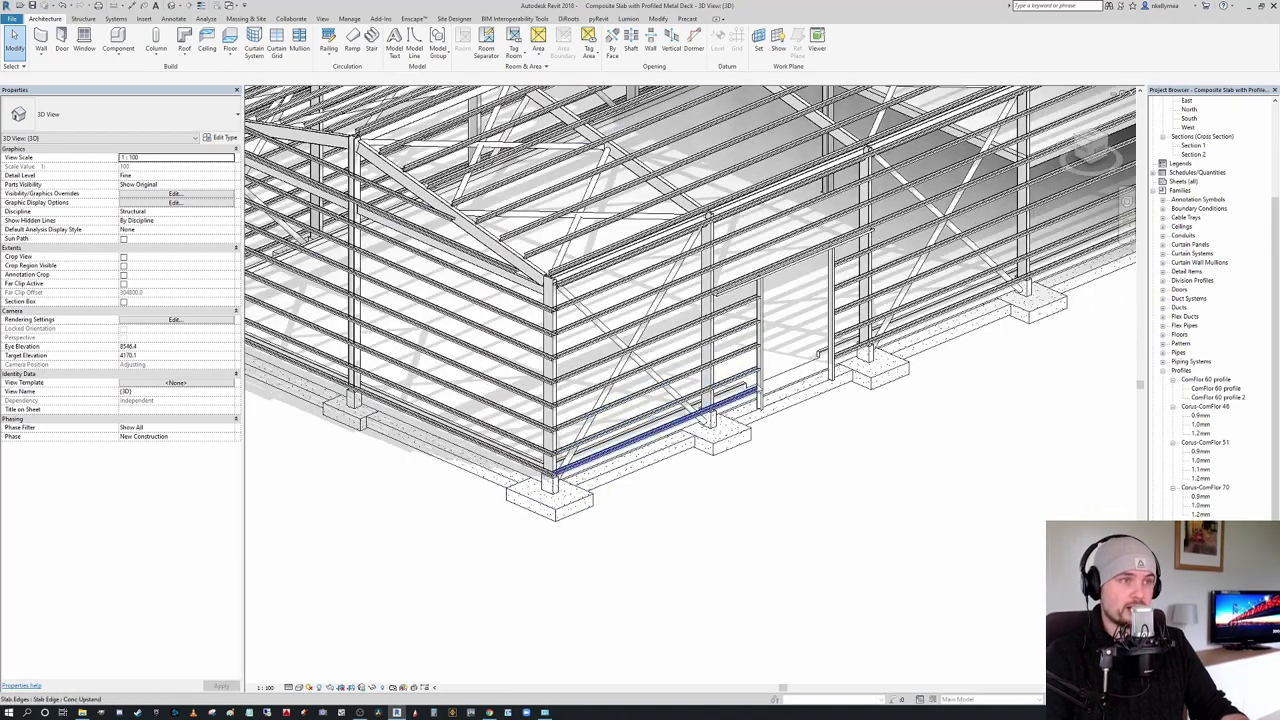
scroll(815, 350, up, 3)
middle_drag(811, 346, 640, 409)
scroll(638, 432, down, 2)
scroll(640, 412, down, 3)
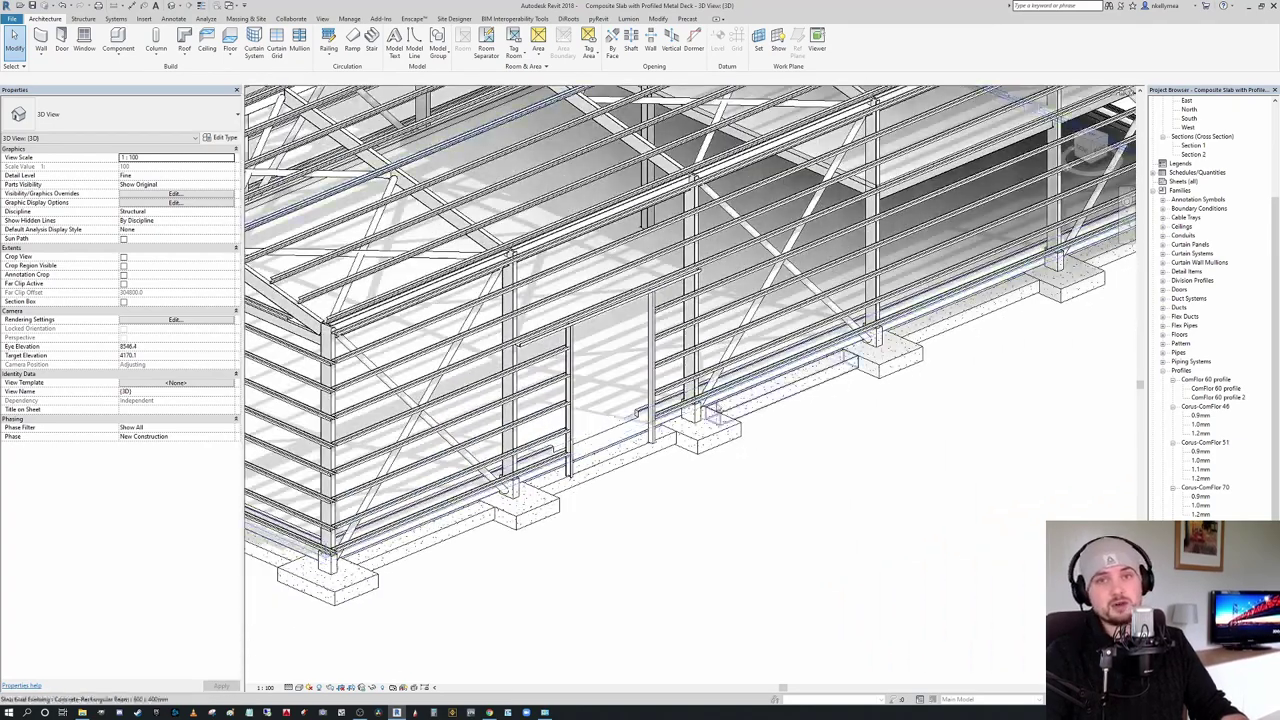
scroll(600, 420, up, 4)
scroll(599, 420, up, 2)
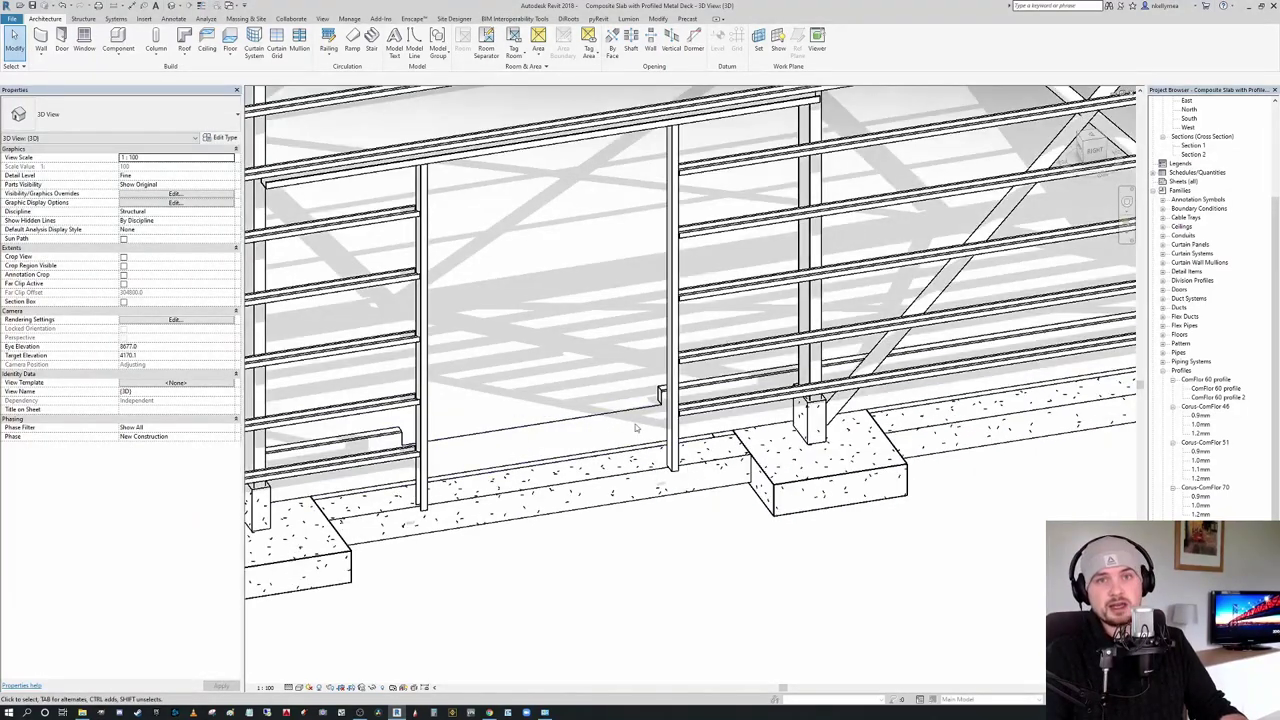
shift+middle_drag(618, 444, 504, 457)
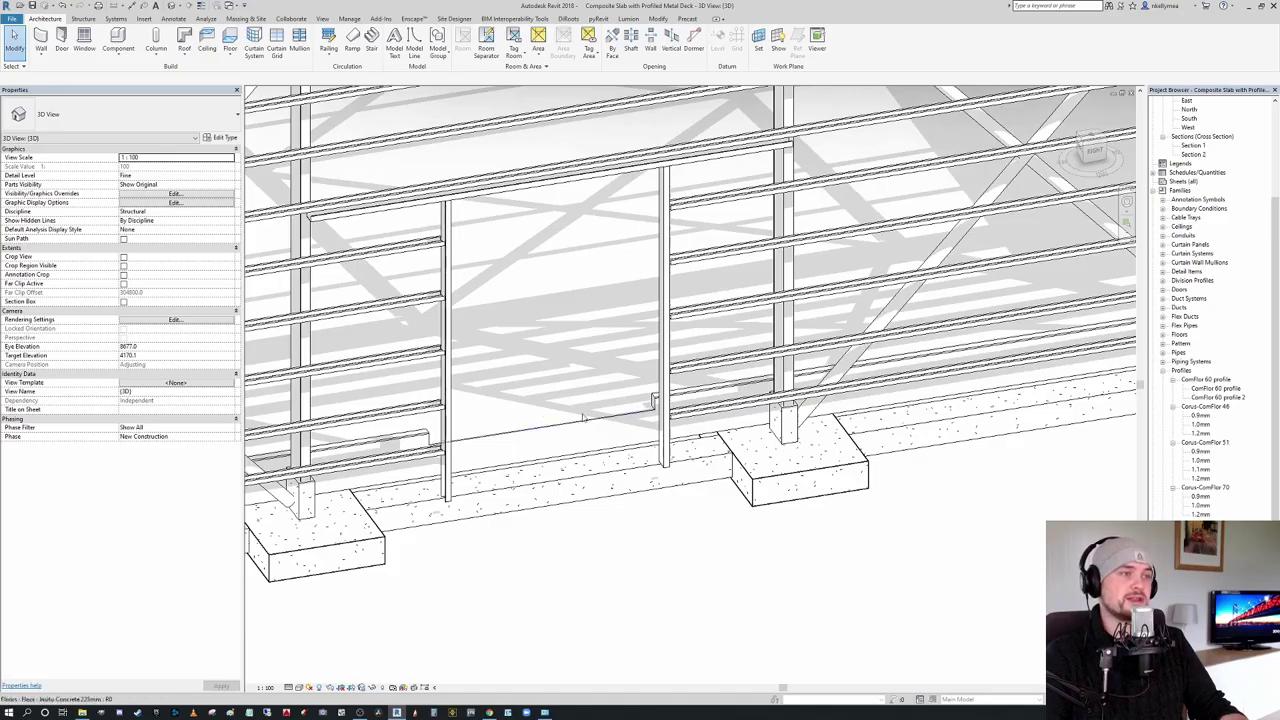
scroll(592, 438, down, 2)
shift+middle_drag(606, 429, 600, 450)
scroll(586, 406, down, 1)
shift+middle_drag(586, 406, 738, 426)
Step: Enable the 3D view's section box and pull its gable-end face inward to cut through the building's floor slab
scroll(760, 390, down, 4)
shift+middle_drag(860, 406, 240, 290)
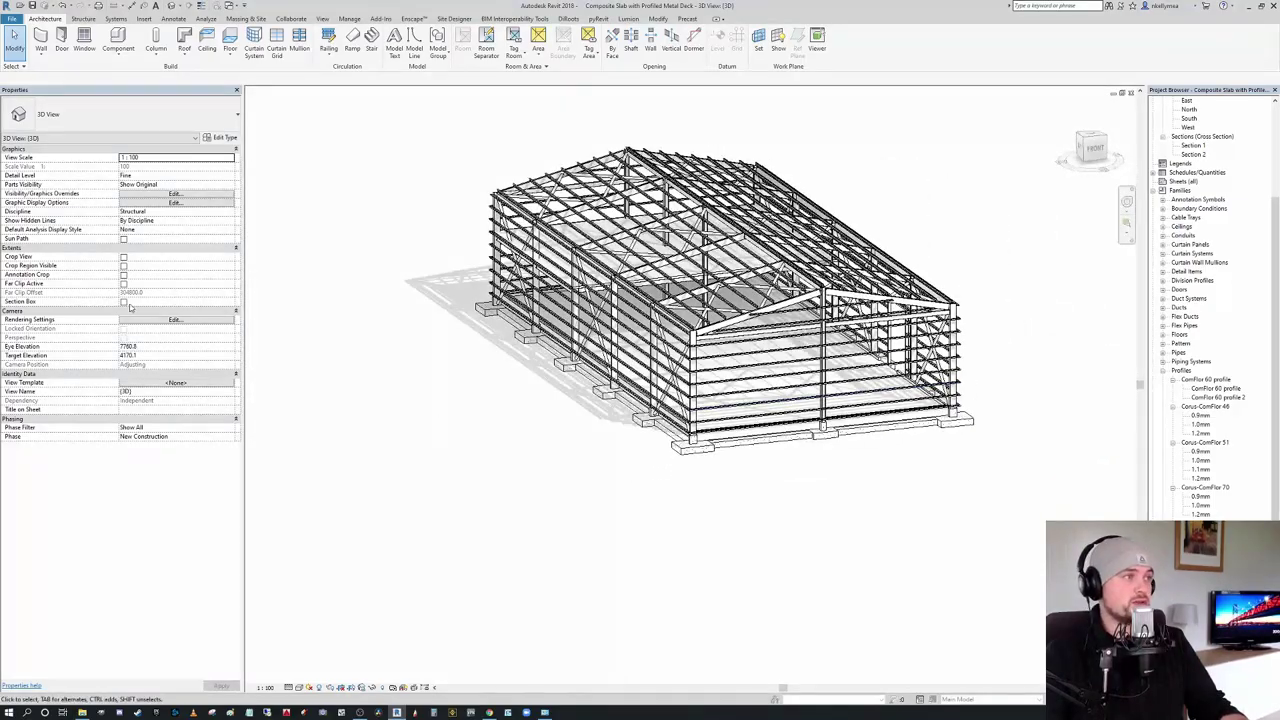
scroll(441, 358, down, 2)
shift+middle_drag(441, 358, 703, 463)
click(791, 303)
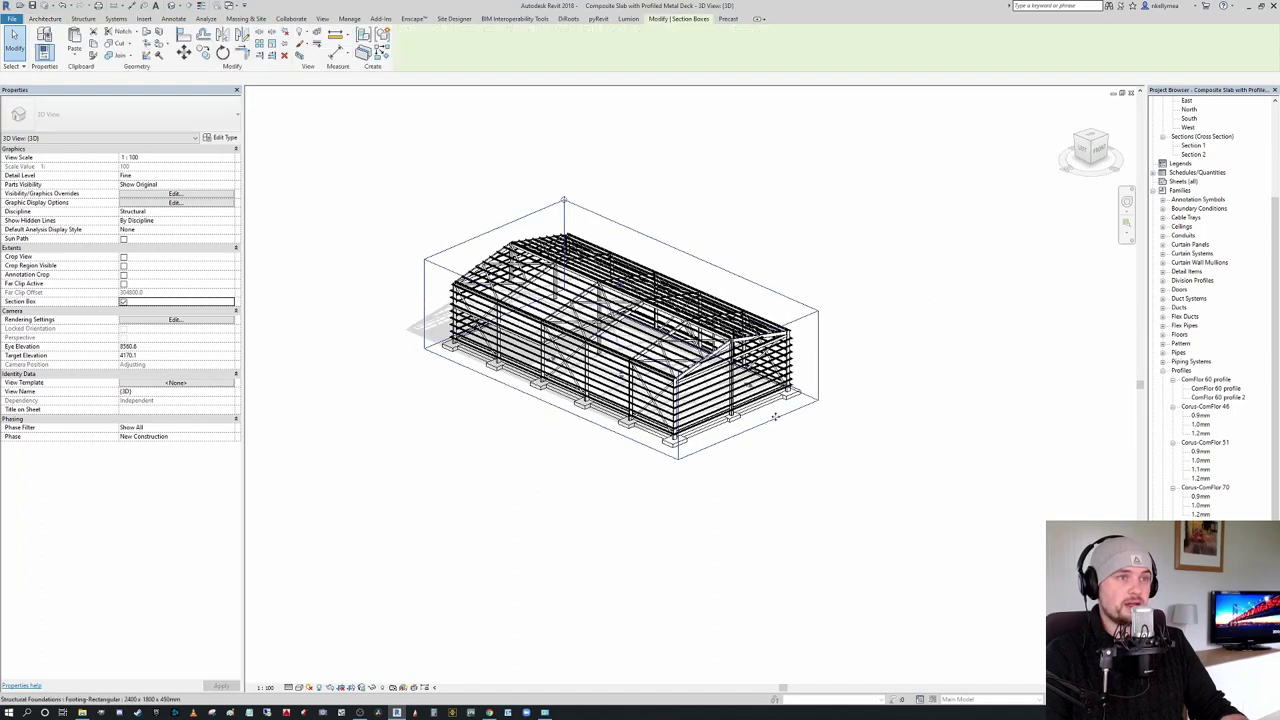
click(742, 384)
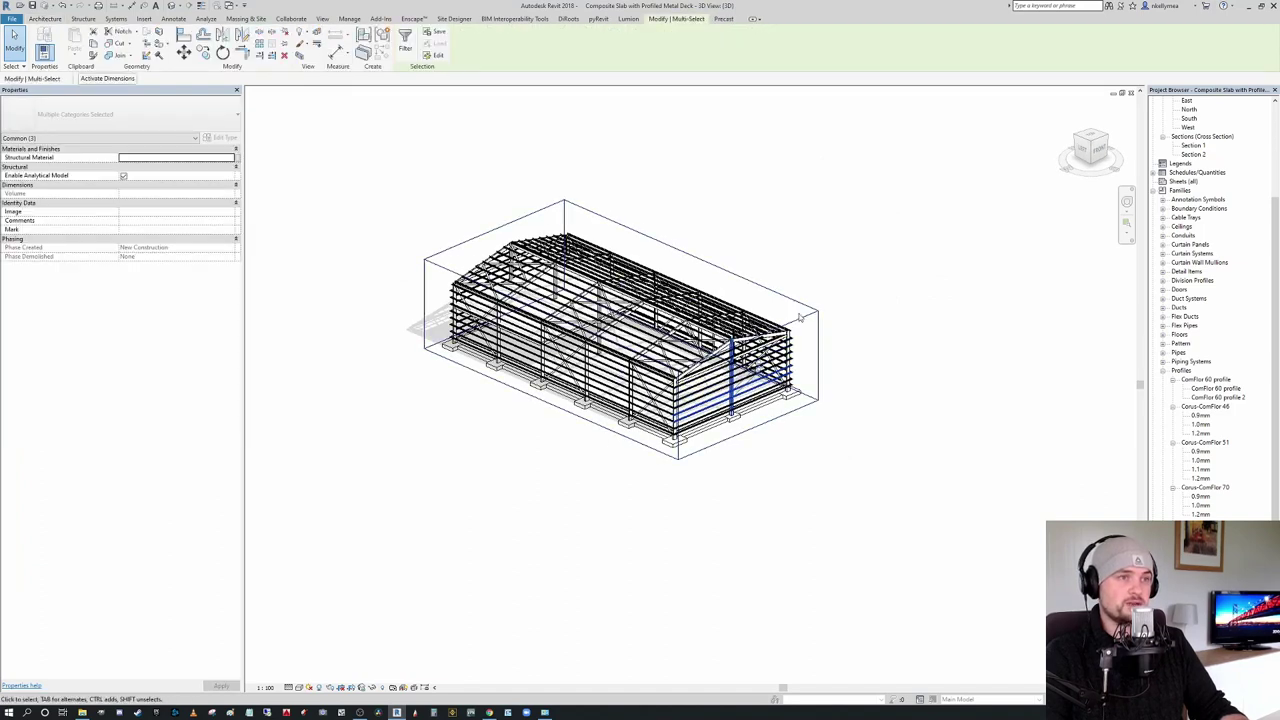
click(800, 314)
click(797, 326)
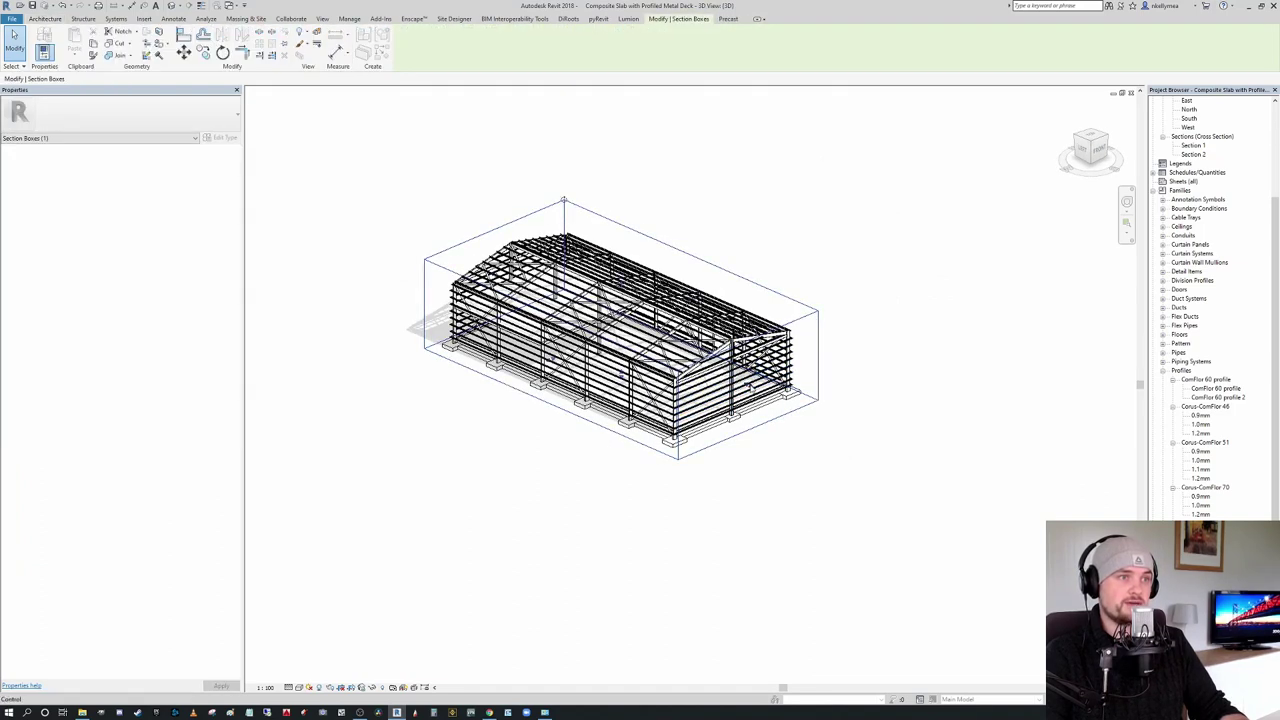
shift+middle_drag(728, 412, 657, 419)
scroll(657, 419, up, 2)
Step: Examine the cut profile of the concrete upstand on the thickened slab edge at the long side
scroll(657, 419, up, 10)
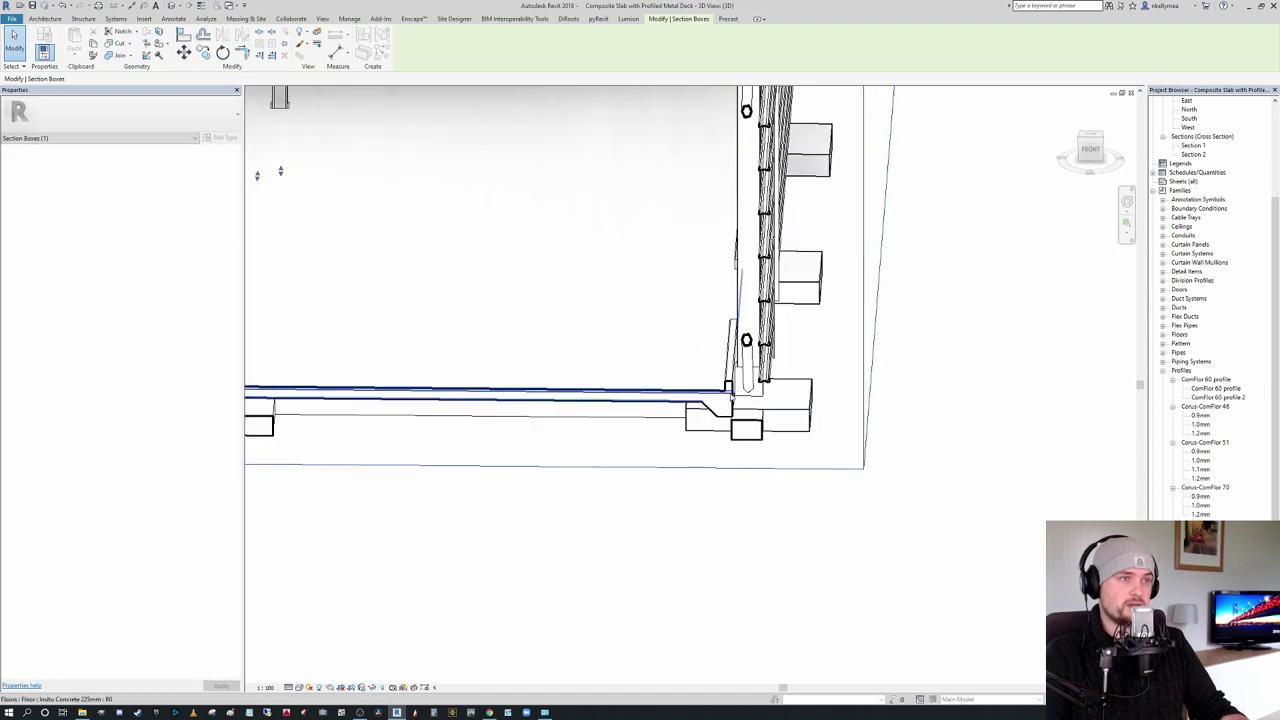
scroll(724, 232, up, 1)
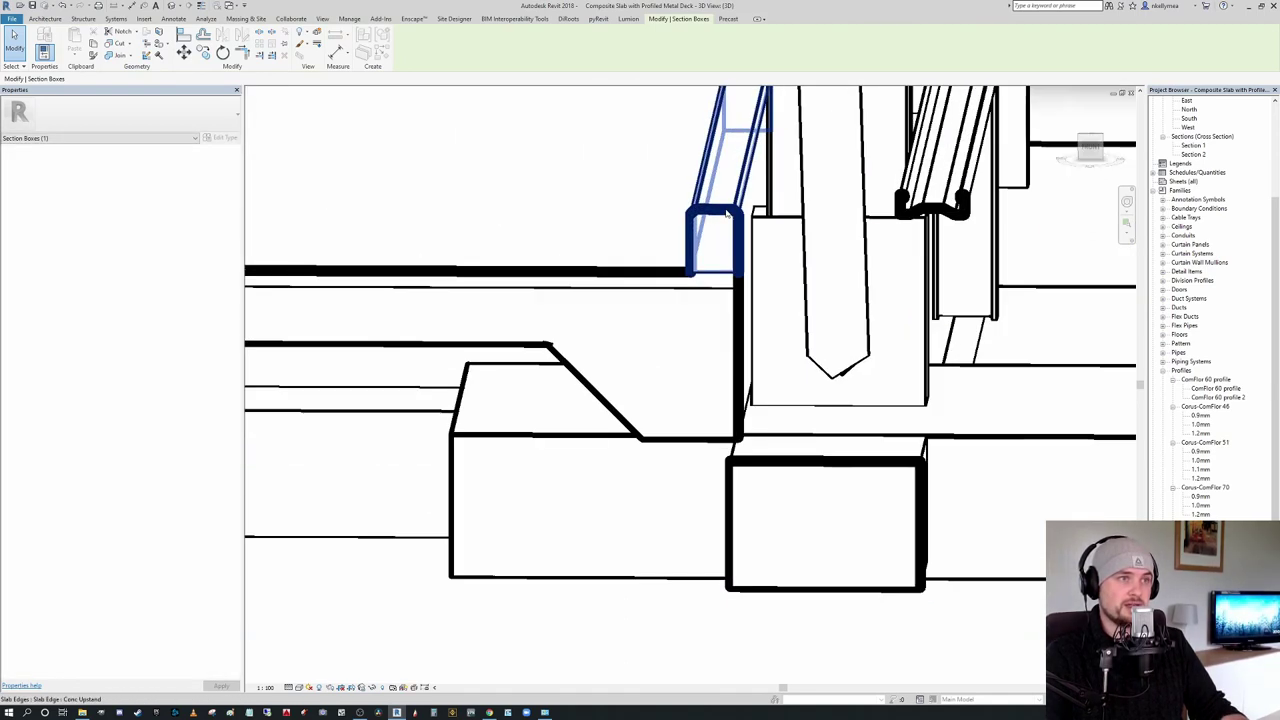
click(724, 230)
scroll(685, 300, down, 3)
shift+middle_drag(694, 400, 751, 366)
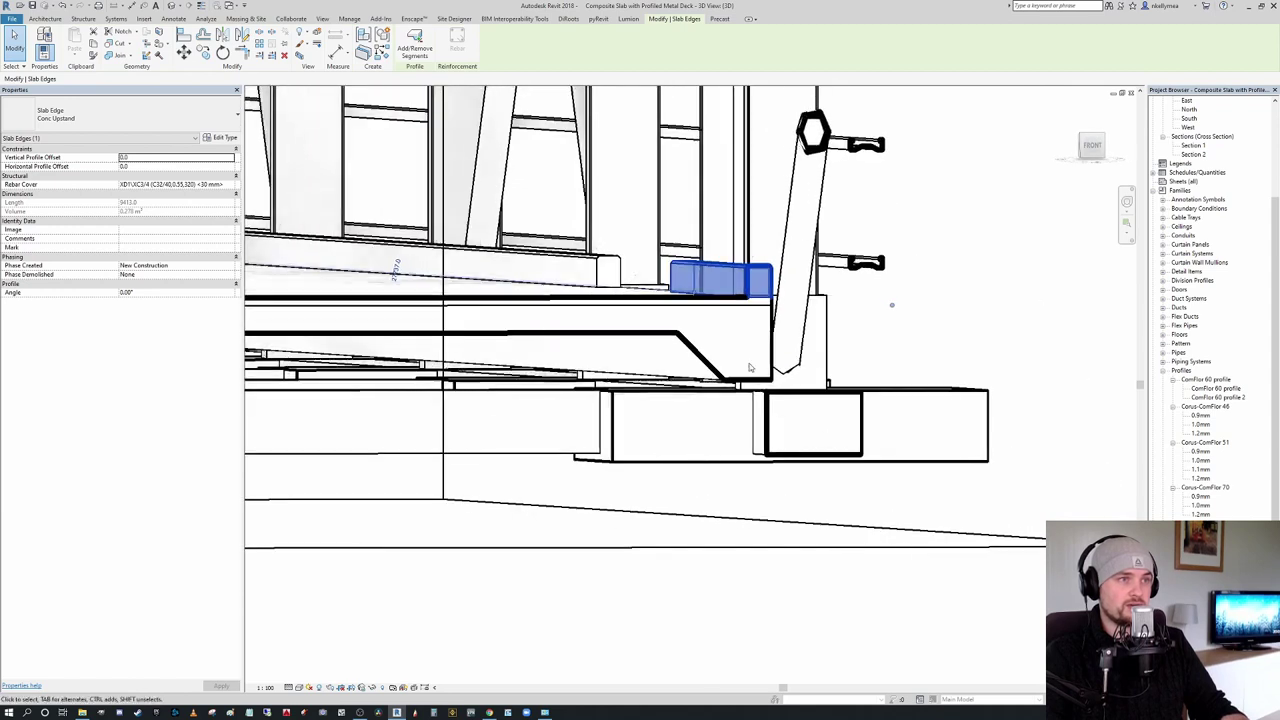
scroll(736, 277, up, 6)
key(Escape)
scroll(702, 309, down, 2)
mouse_move(735, 272)
shift+middle_down()
mouse_move(671, 324)
mouse_move(714, 317)
mouse_move(841, 355)
shift+middle_up()
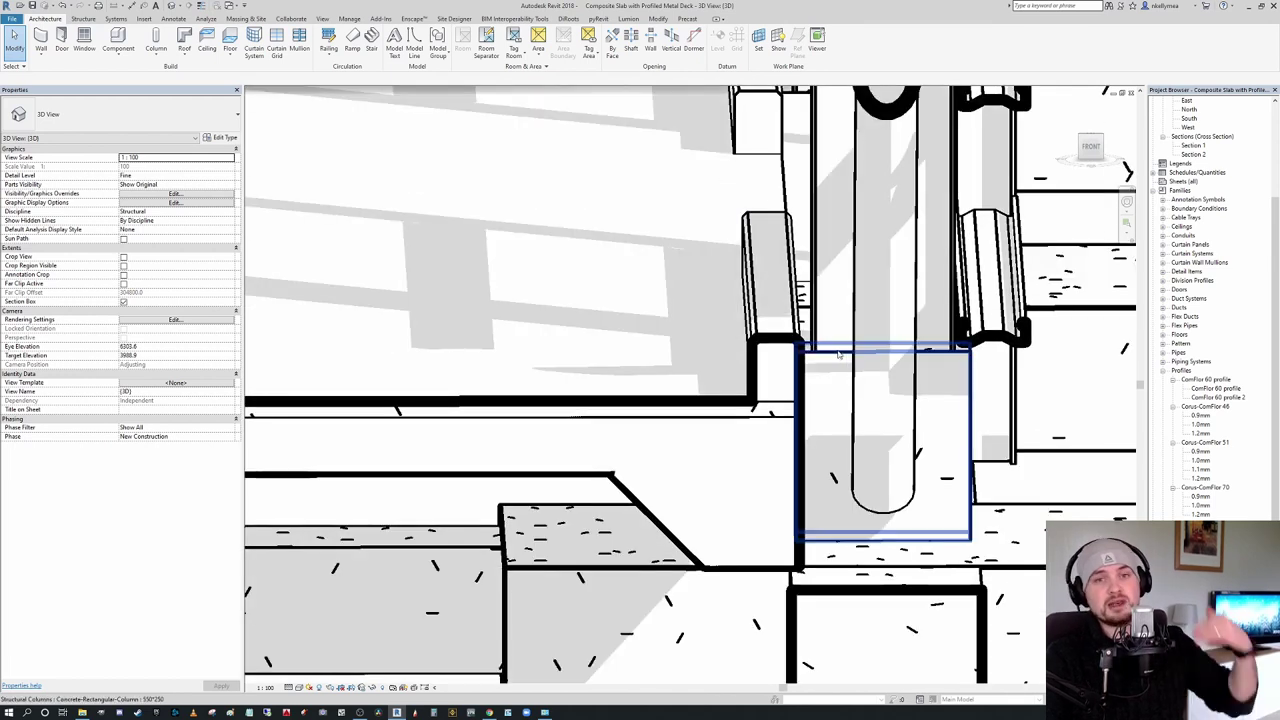
Step: Examine how the slab, its edge thickening and the upstand sit against the column bases, footings and ground beam
scroll(806, 353, down, 3)
middle_drag(767, 368, 733, 401)
scroll(744, 366, down, 3)
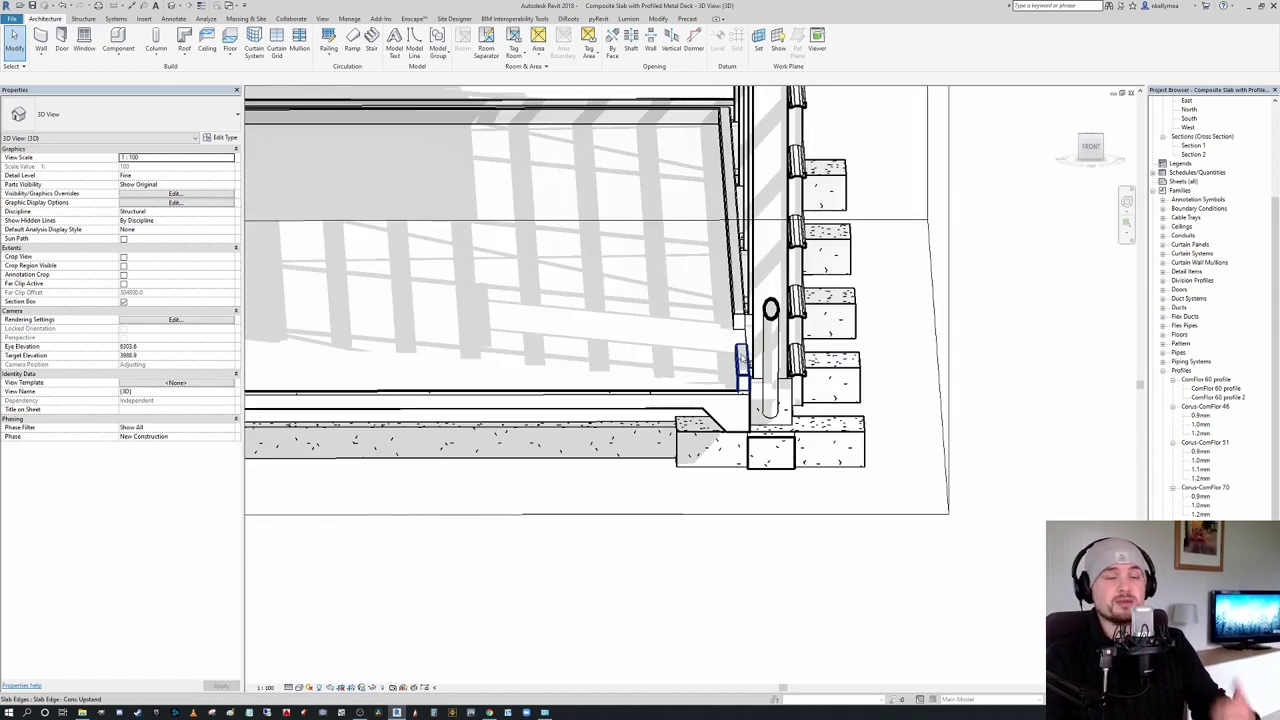
scroll(716, 355, up, 4)
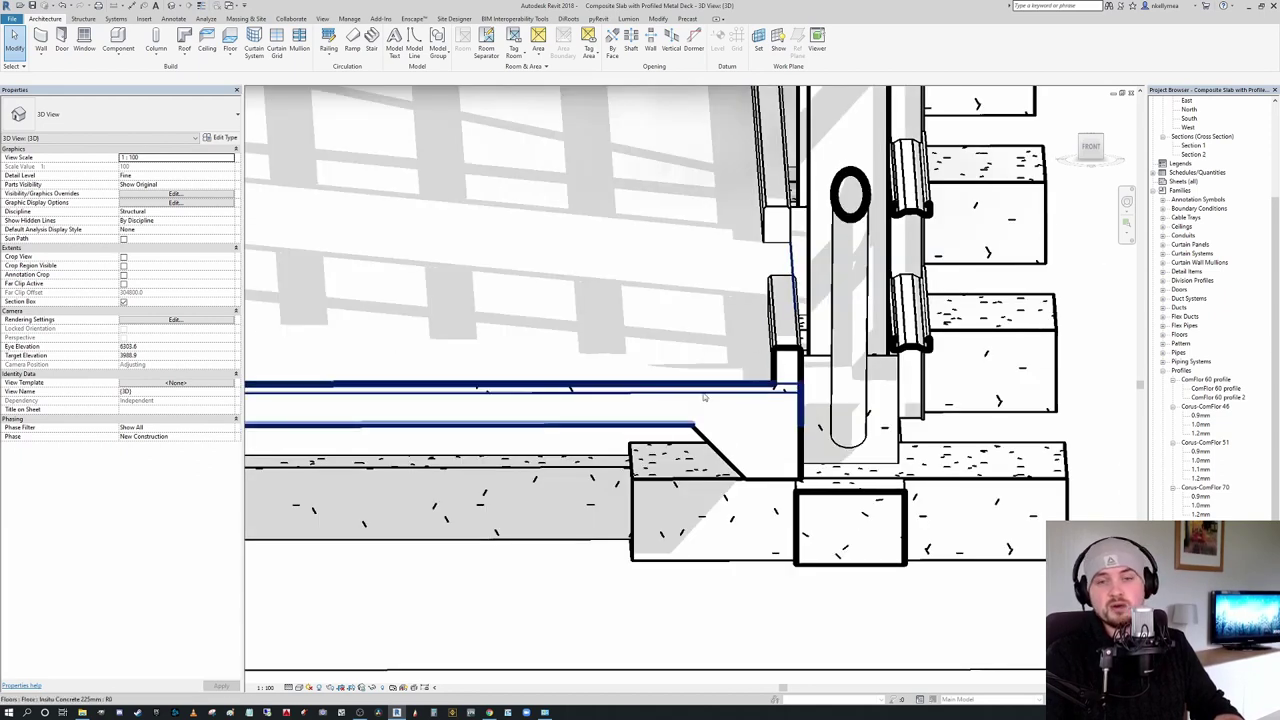
scroll(785, 372, down, 4)
scroll(790, 370, down, 2)
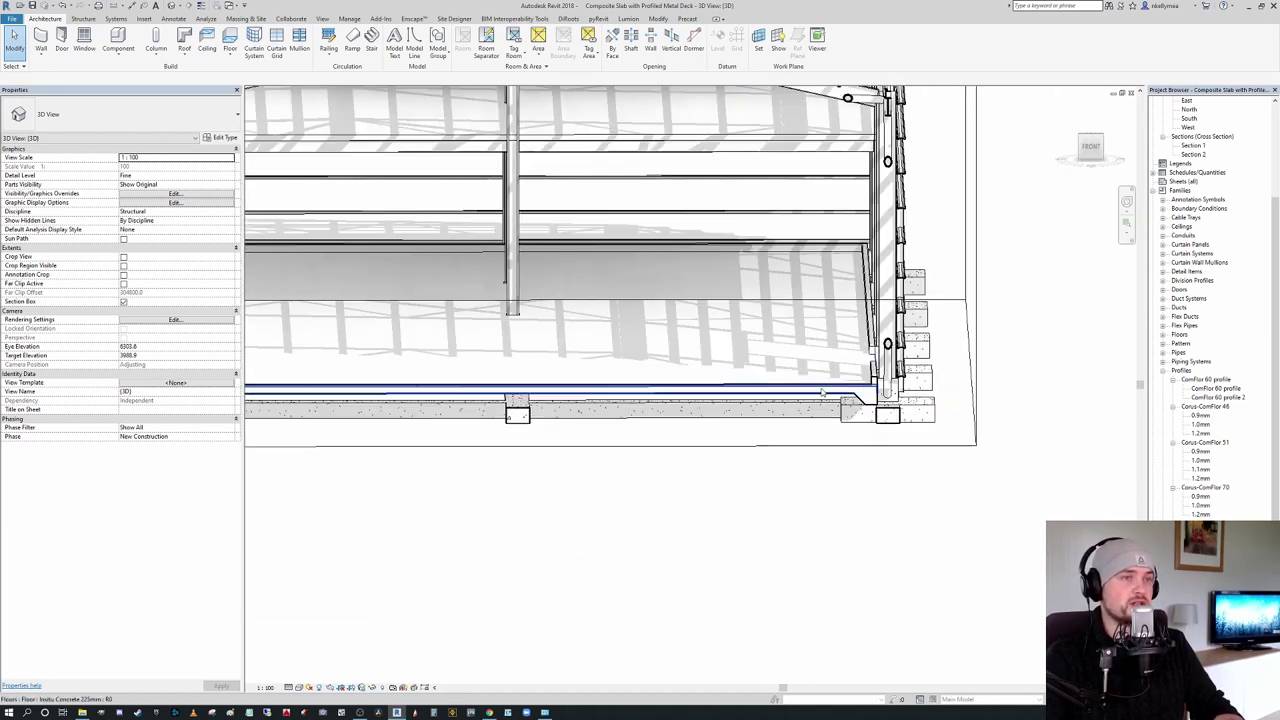
scroll(785, 378, down, 5)
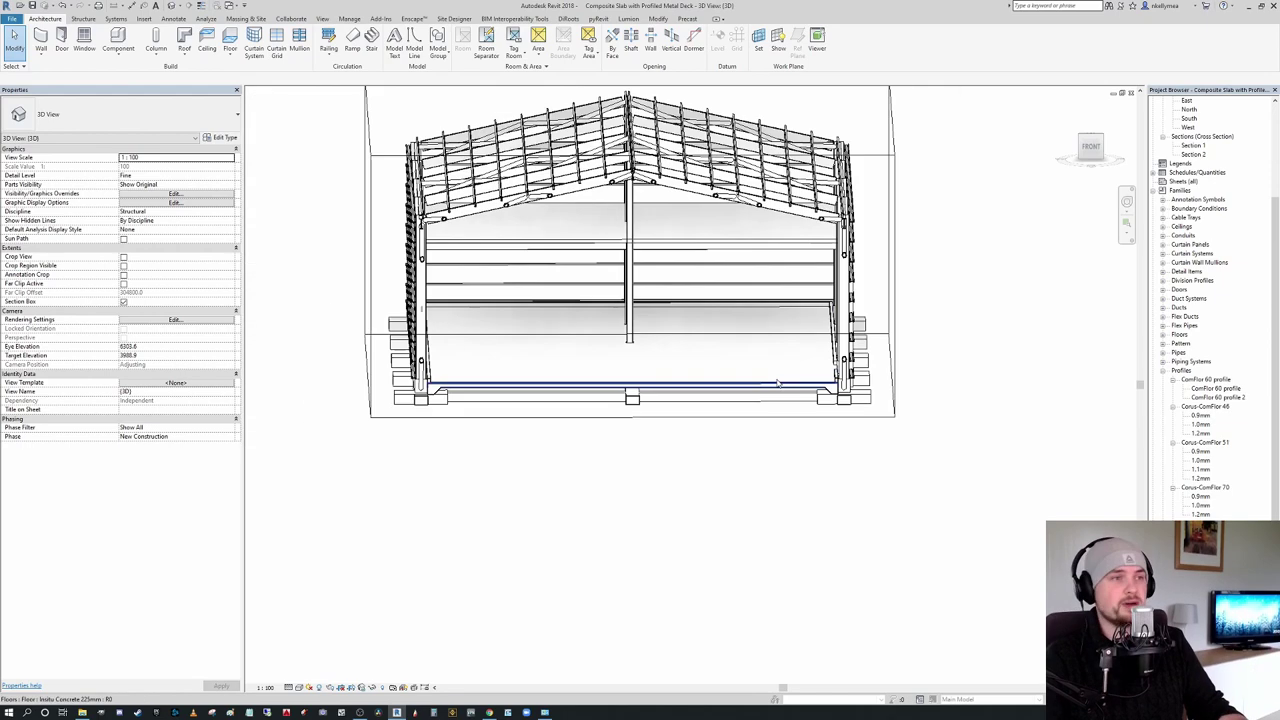
mouse_move(785, 378)
shift+middle_down()
mouse_move(769, 386)
mouse_move(790, 390)
shift+middle_up()
scroll(811, 396, up, 6)
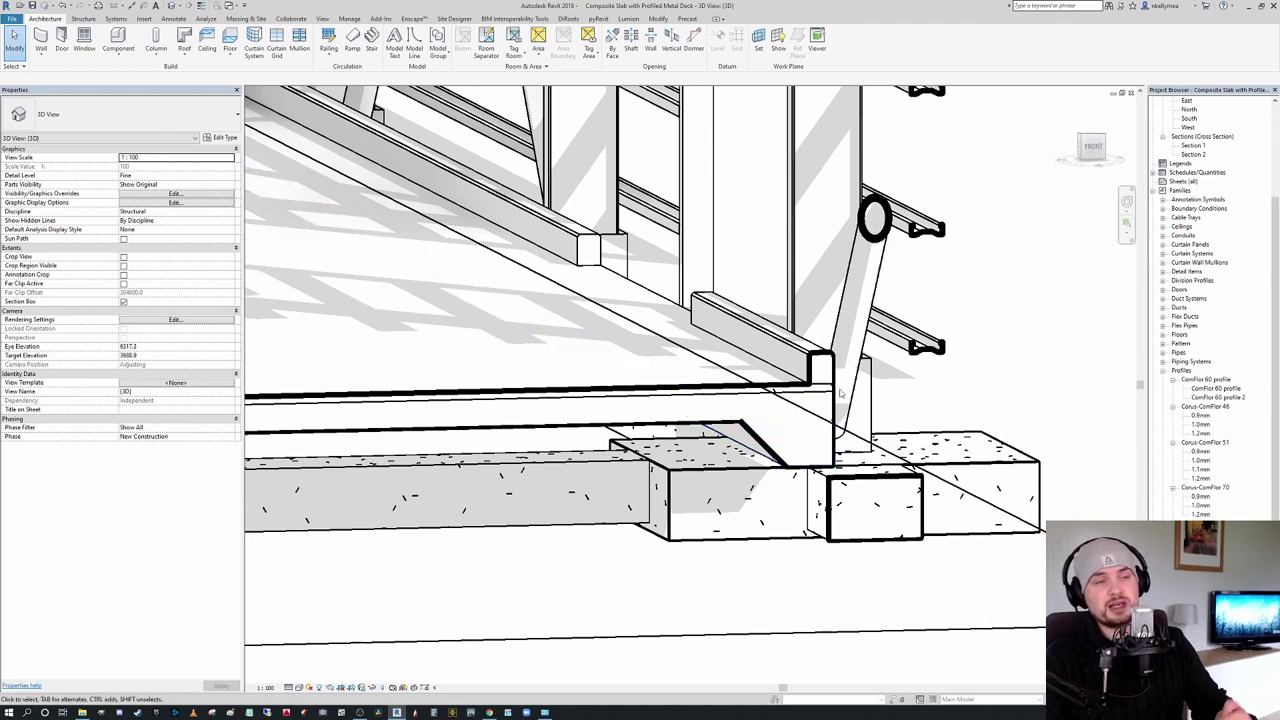
shift+middle_drag(830, 437, 840, 383)
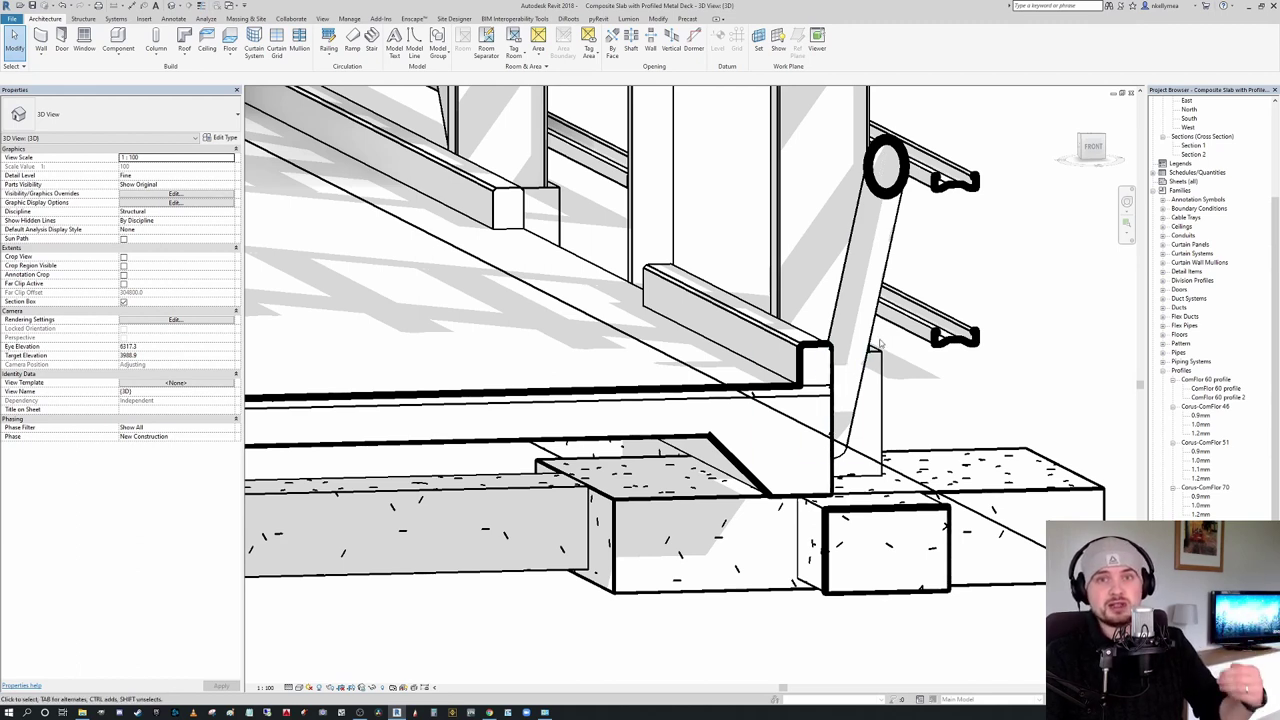
scroll(880, 345, down, 10)
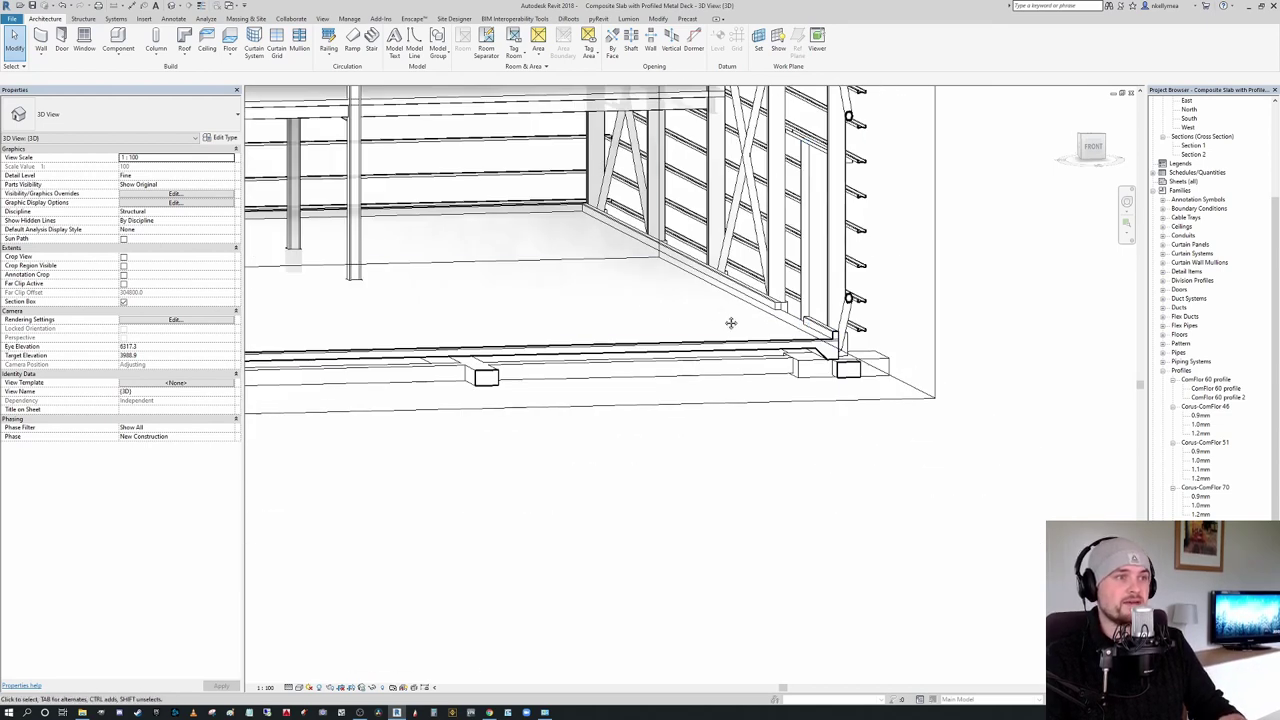
shift+middle_drag(731, 354, 668, 413)
click(657, 374)
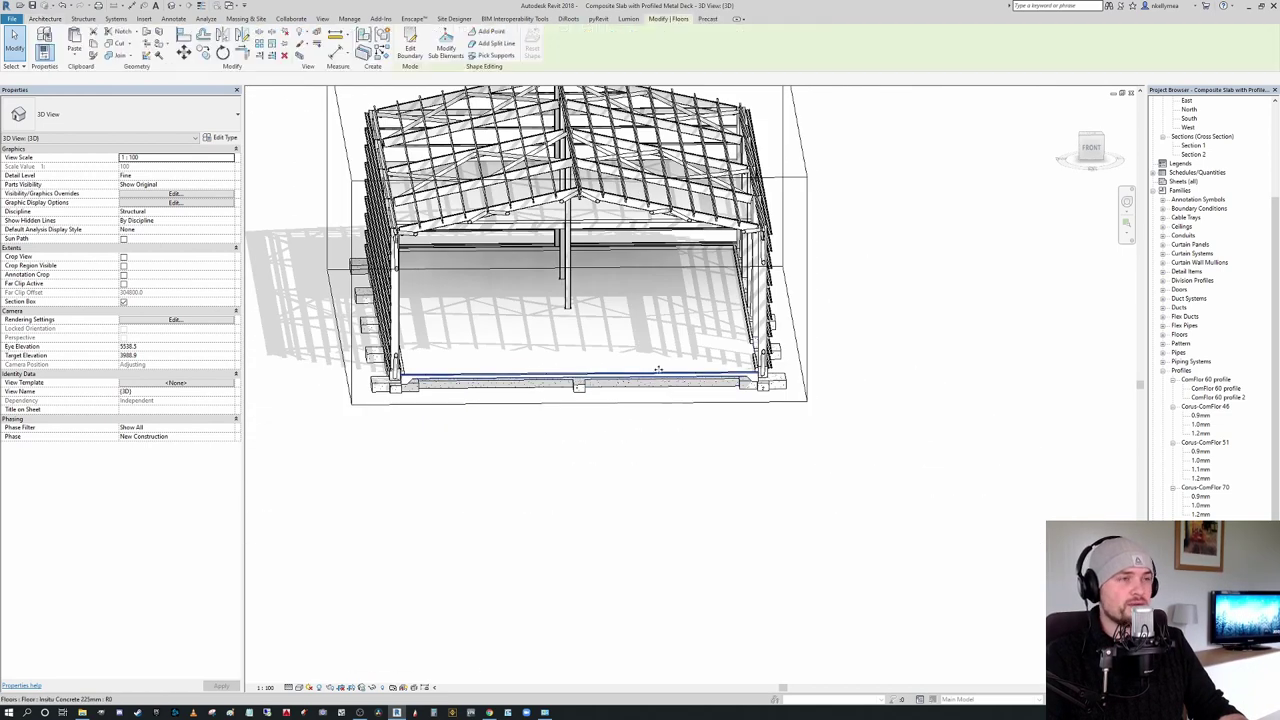
click(730, 356)
key(Escape)
scroll(730, 355, up, 5)
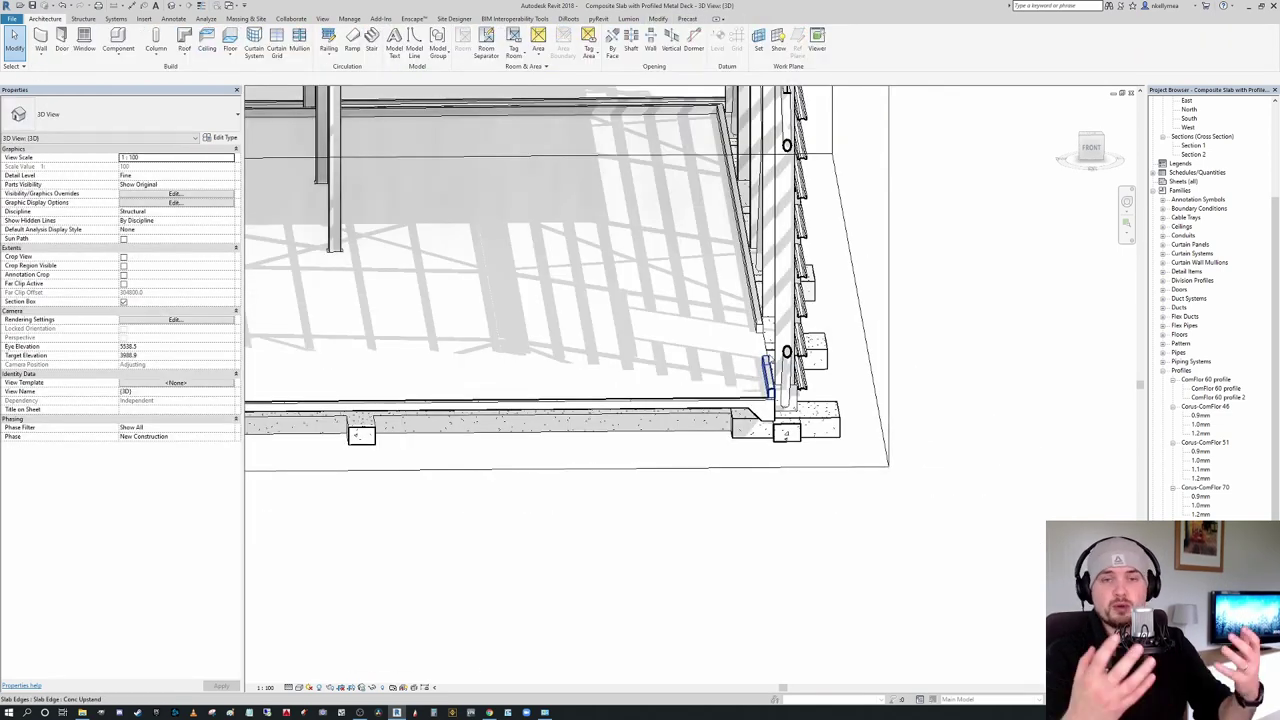
Step: Lower the section box's top face from the front view to cut away the roof above the mezzanine floor
scroll(731, 335, down, 5)
middle_drag(728, 332, 728, 383)
click(773, 281)
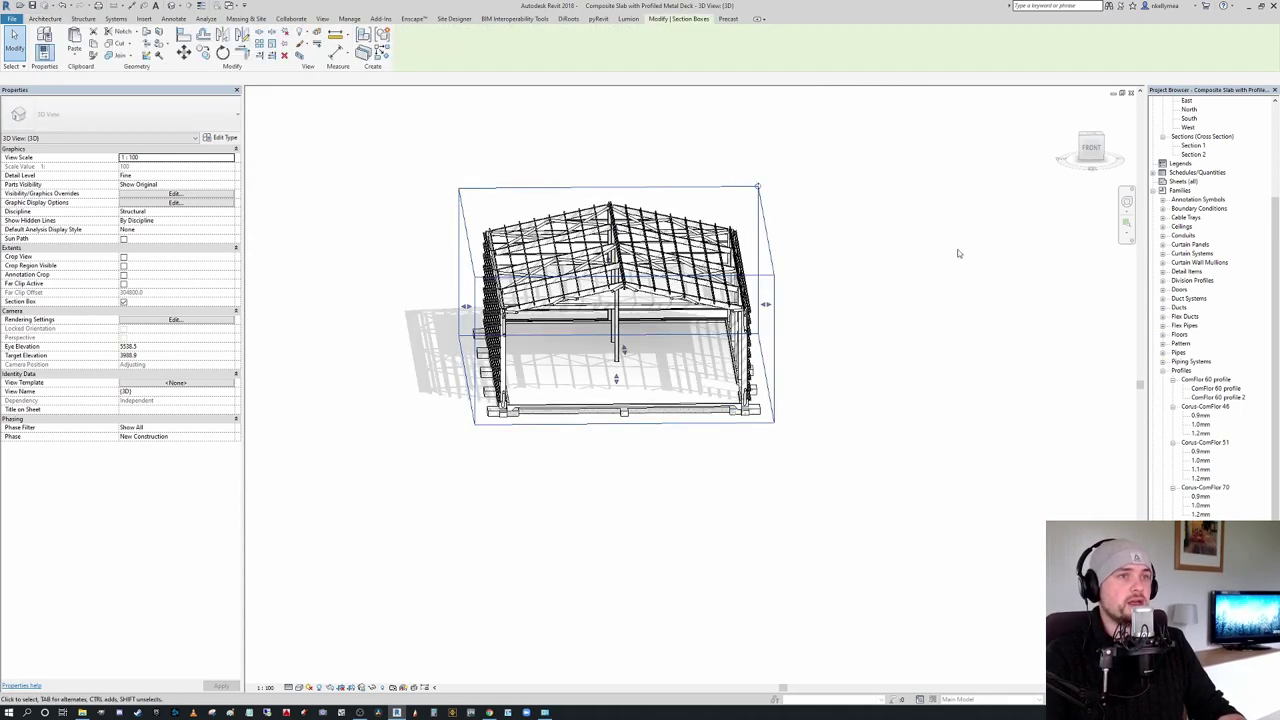
drag(1099, 156, 1098, 151)
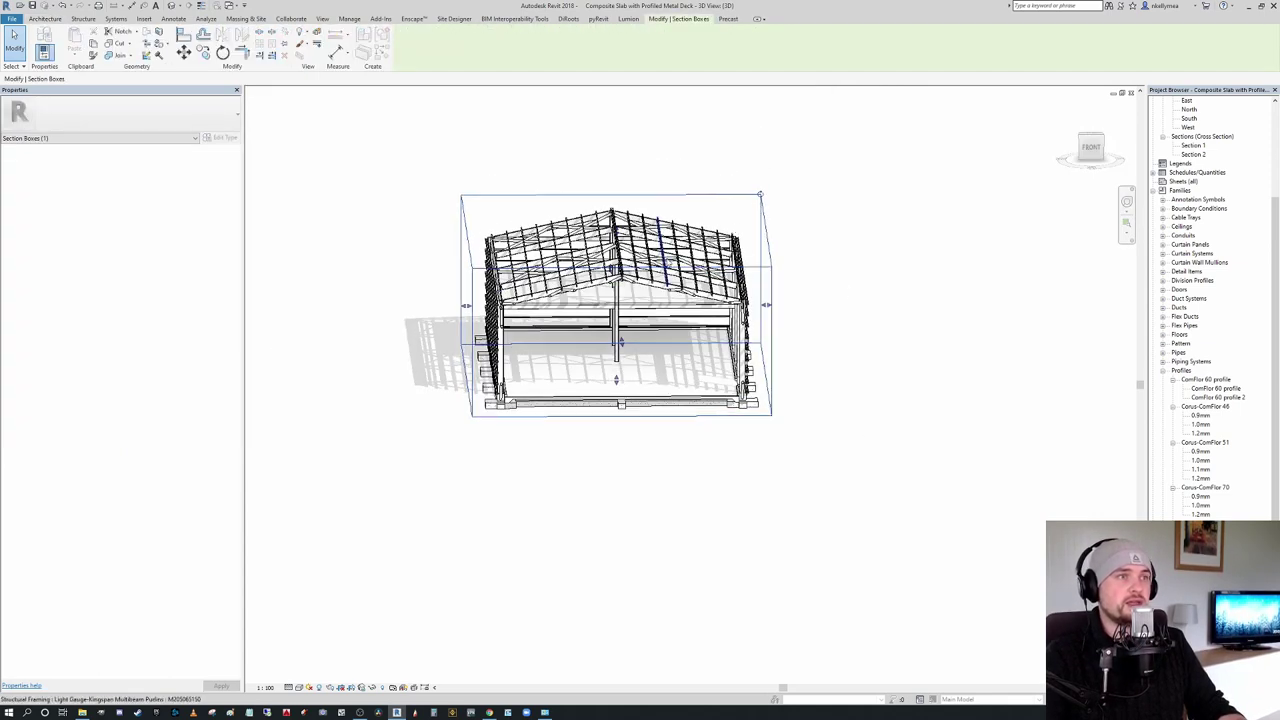
click(1093, 147)
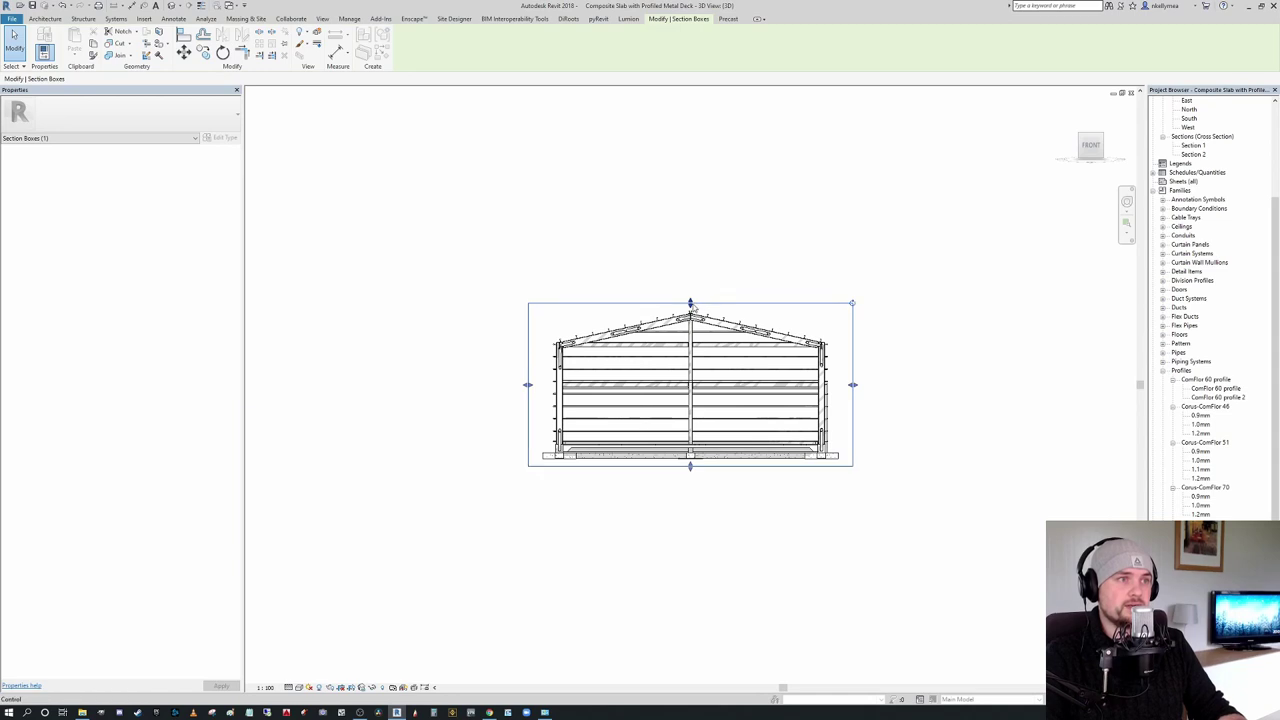
key(Escape)
shift+middle_drag(700, 315, 752, 393)
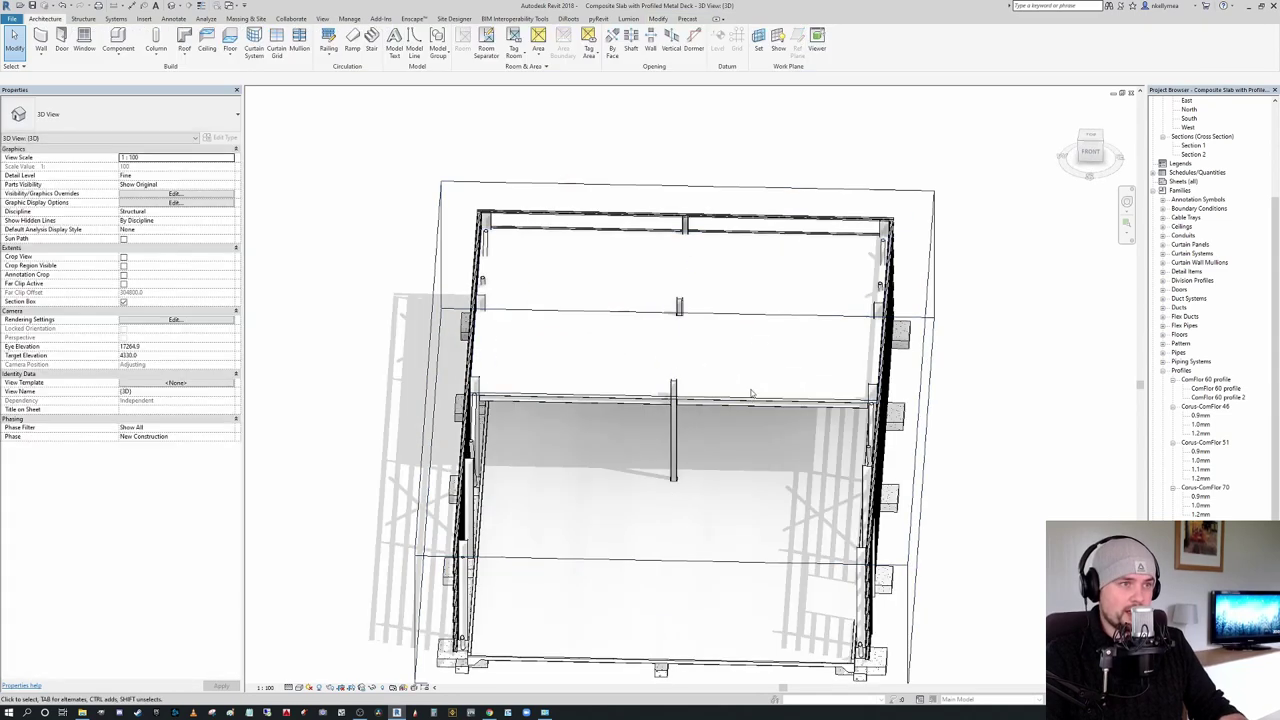
Step: Cut a rectangular opening in the mezzanine's 150mm ComFlor 60 composite slab, beside the central column line, by editing the floor boundary in top view
click(752, 396)
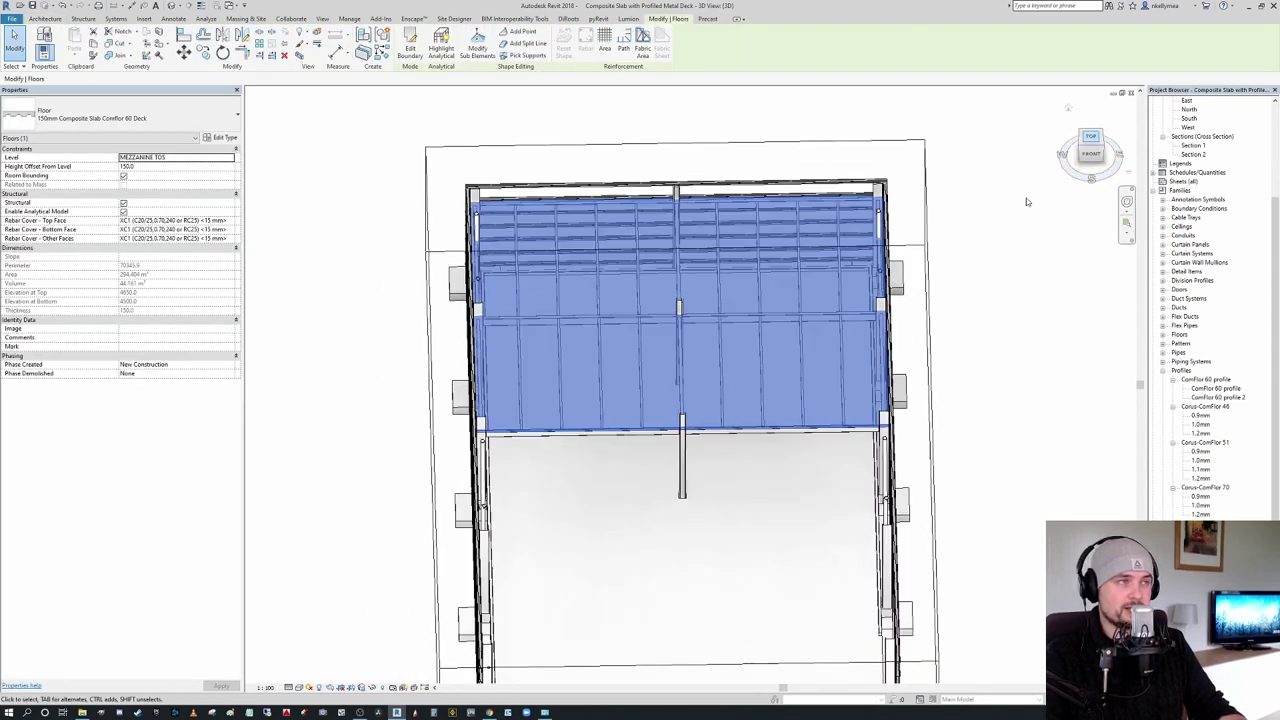
click(1091, 137)
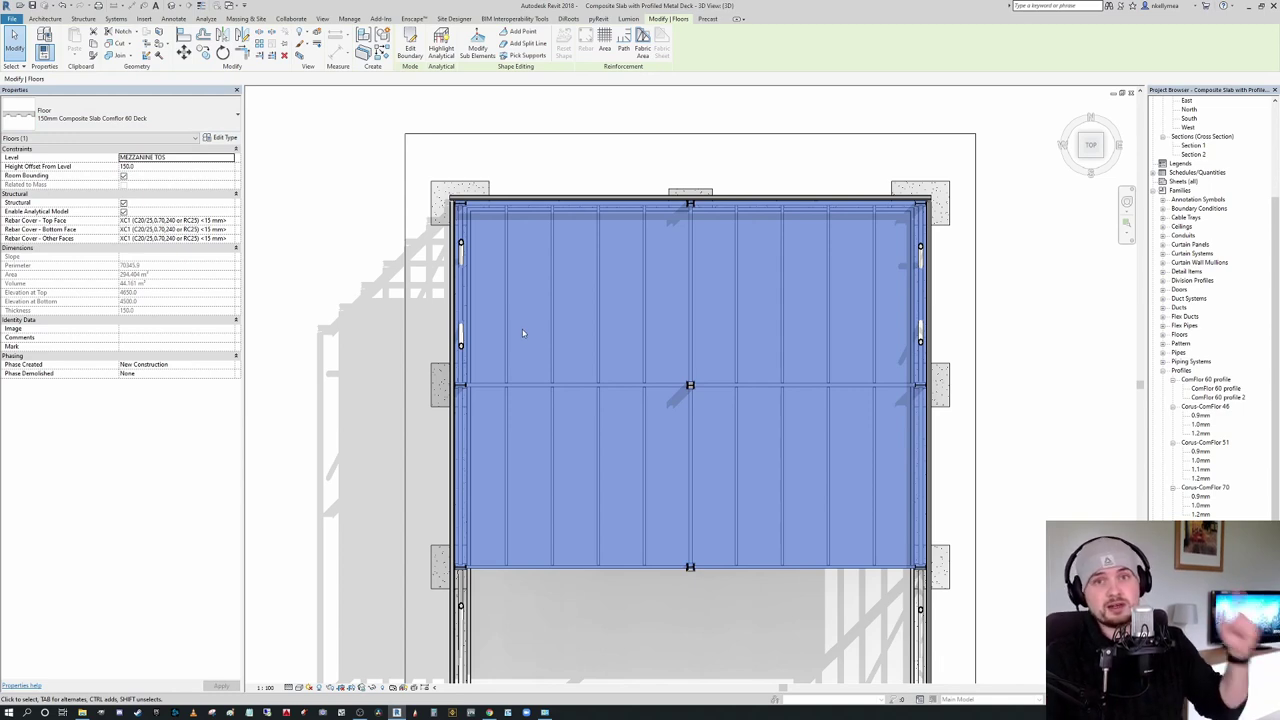
middle_drag(699, 387, 571, 301)
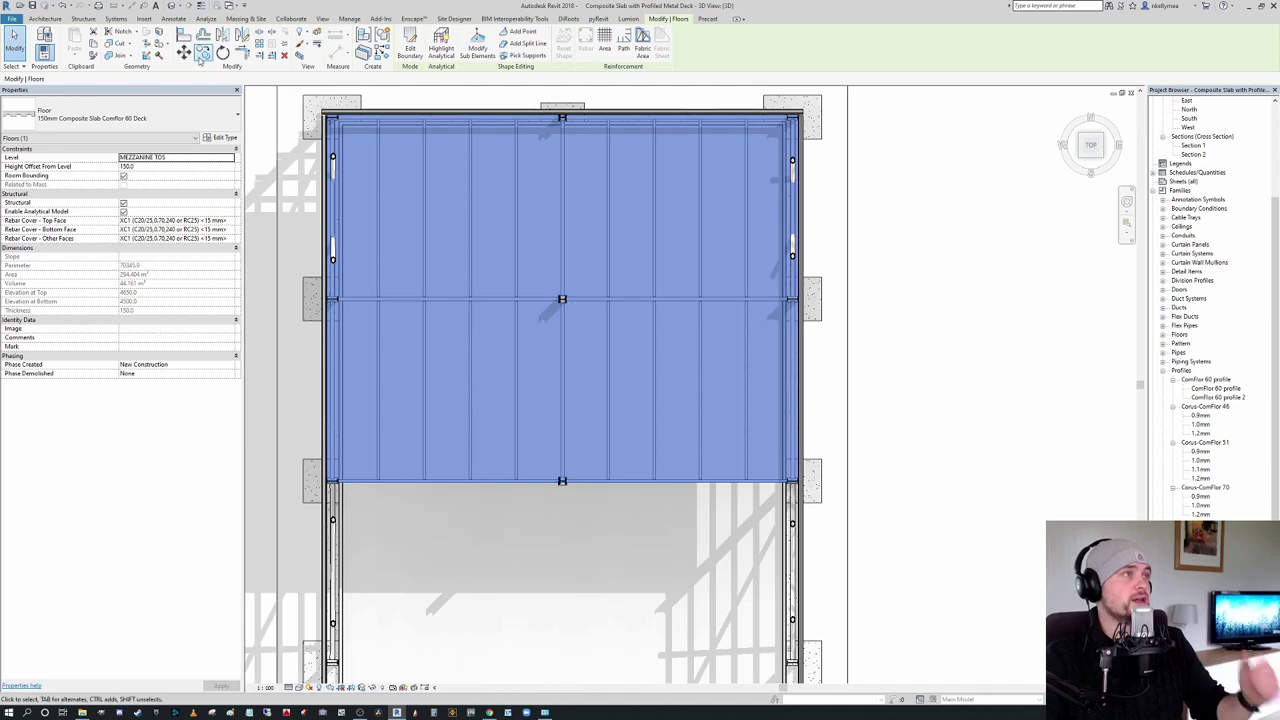
middle_drag(558, 174, 568, 200)
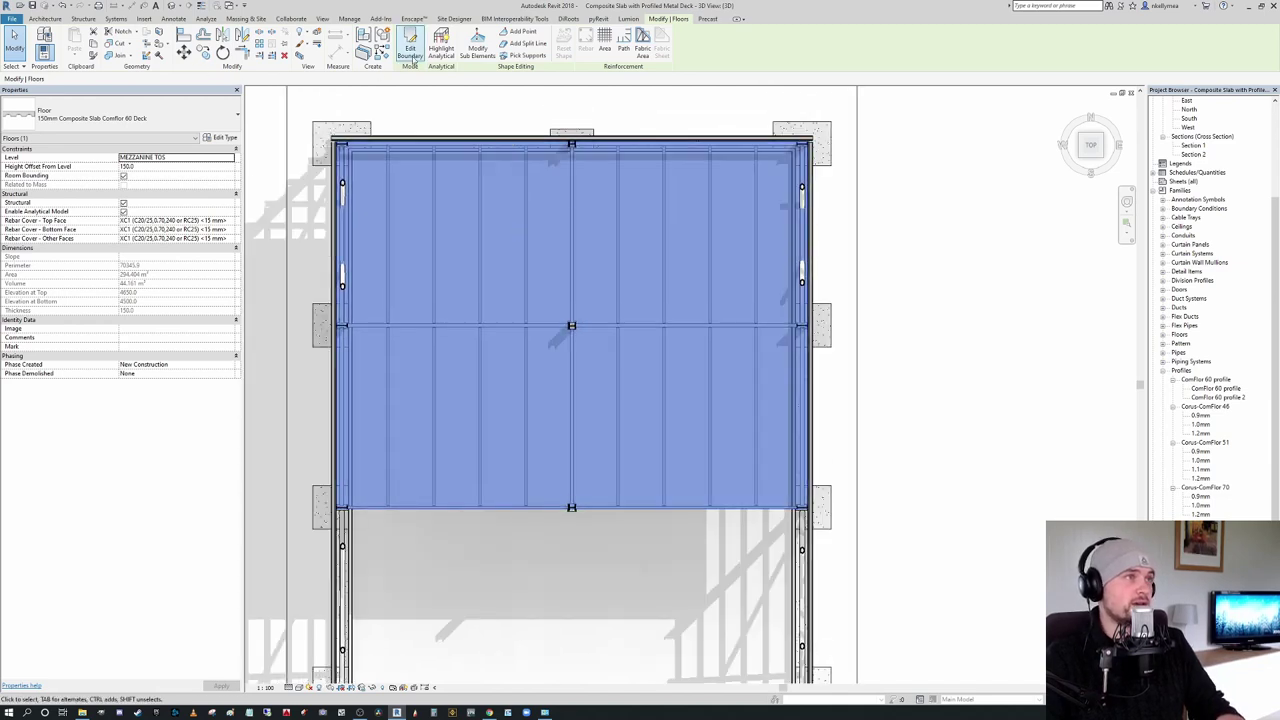
click(410, 42)
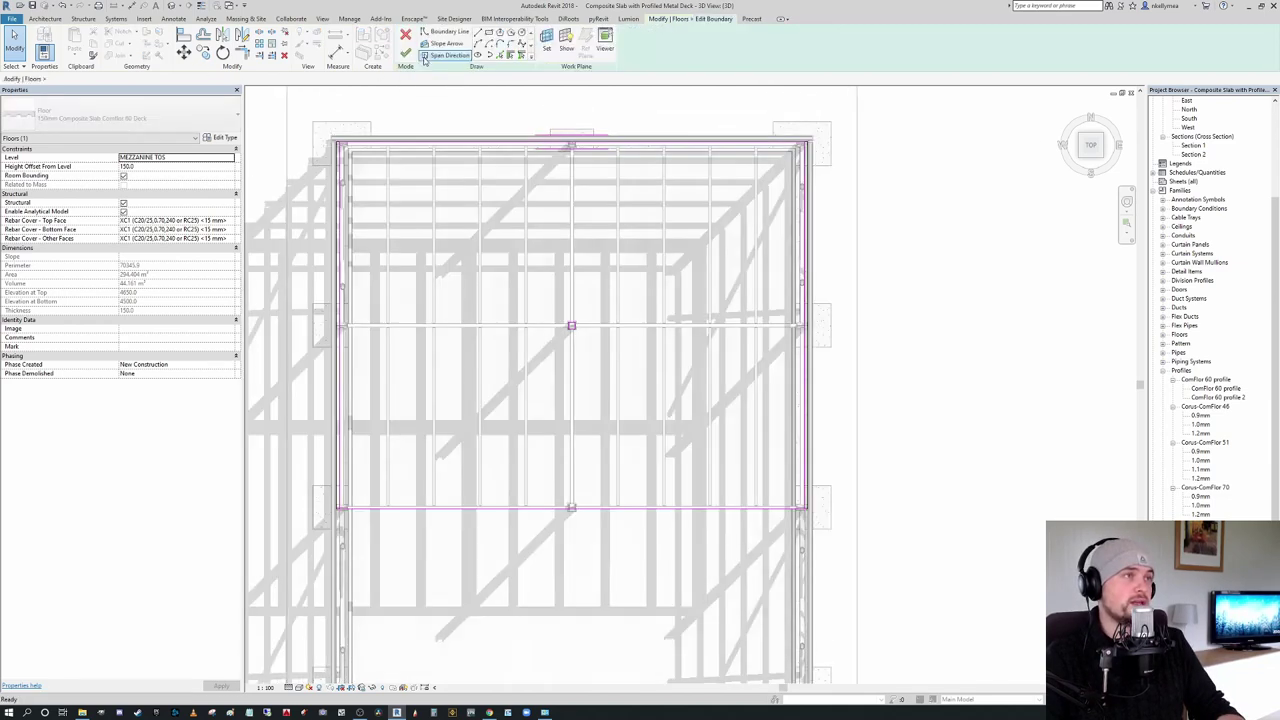
scroll(623, 277, up, 2)
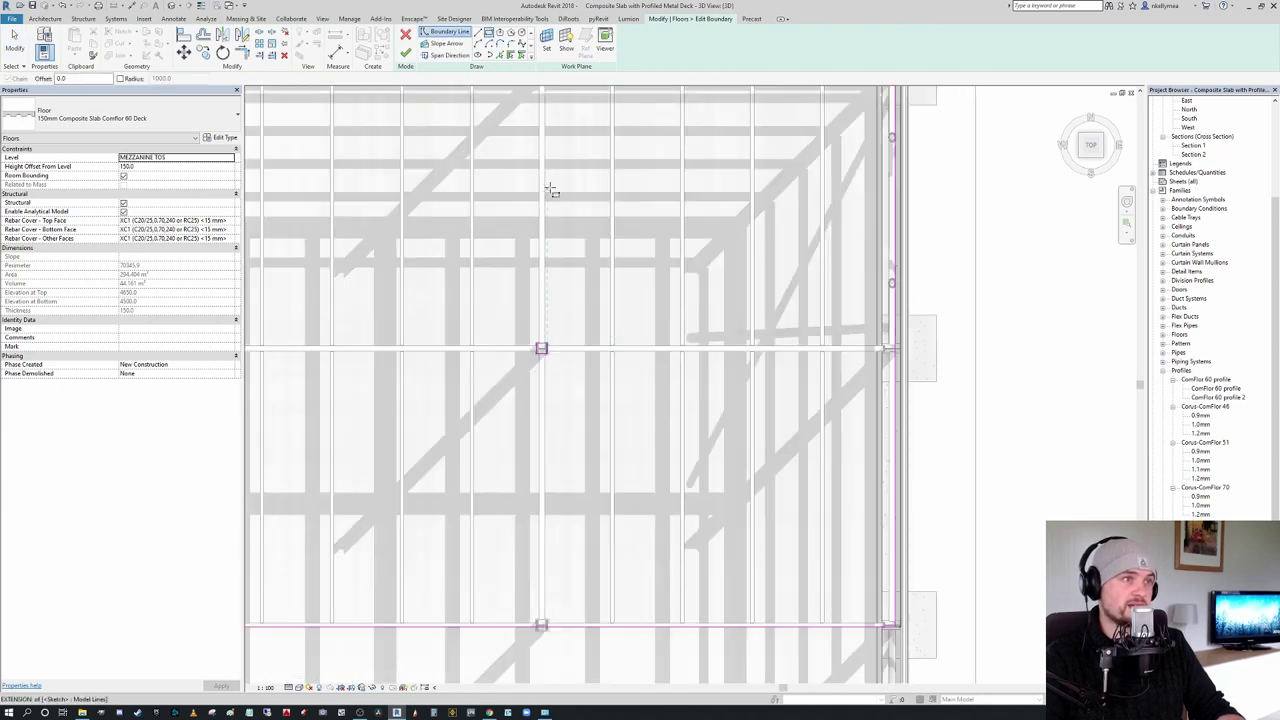
click(546, 184)
click(681, 296)
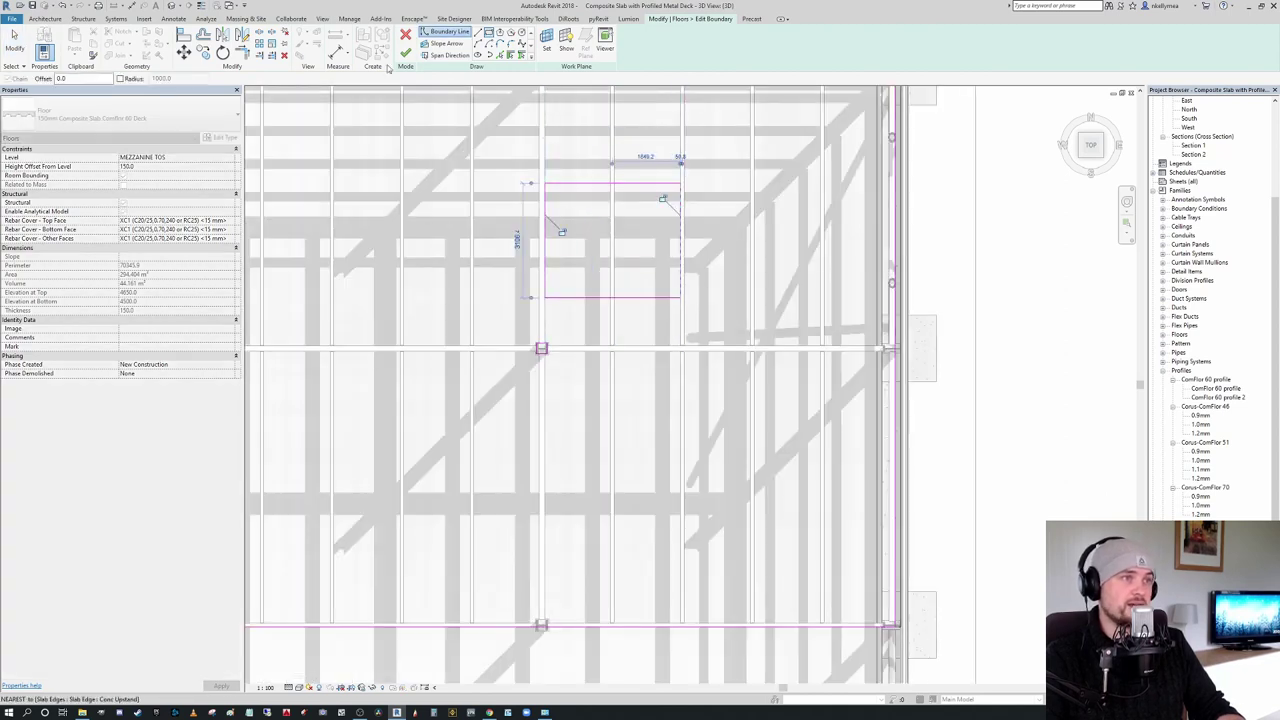
click(405, 53)
scroll(680, 316, down, 2)
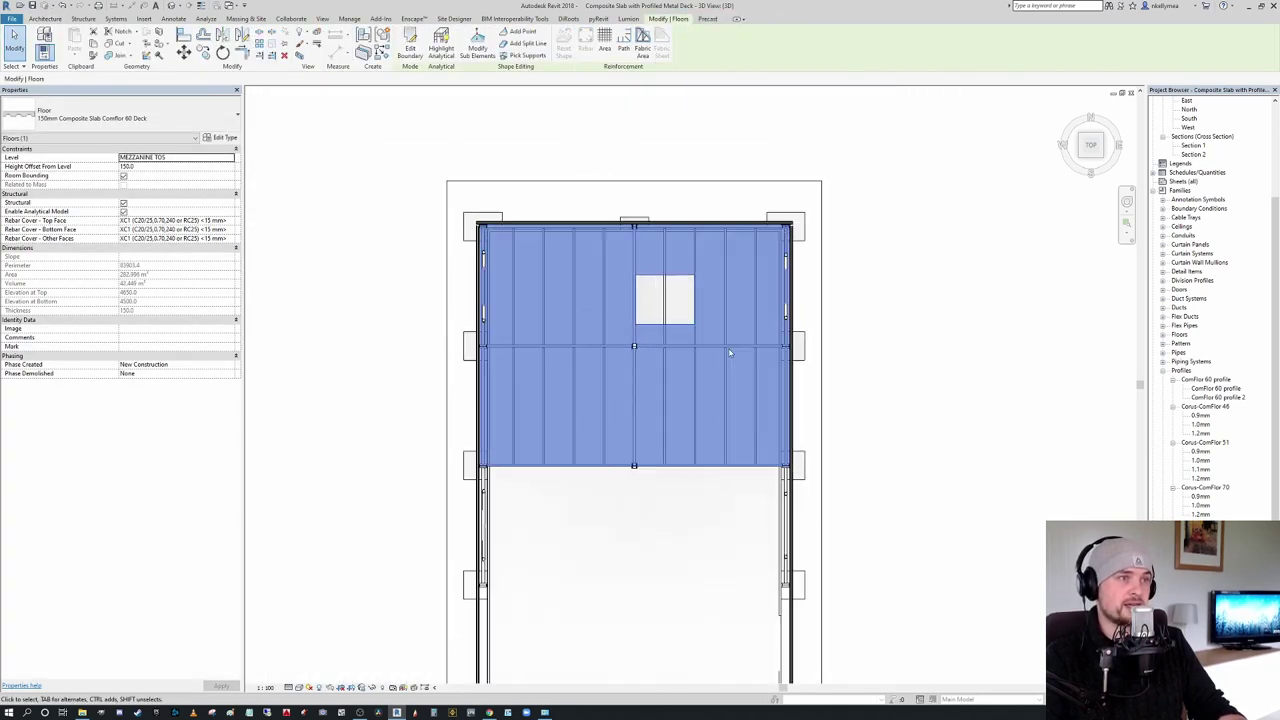
shift+middle_drag(729, 354, 551, 89)
click(556, 100)
Step: Place a Conc Upstand slab edge around all four sides of the new opening in the mezzanine slab
scroll(655, 322, up, 3)
shift+middle_drag(700, 342, 782, 292)
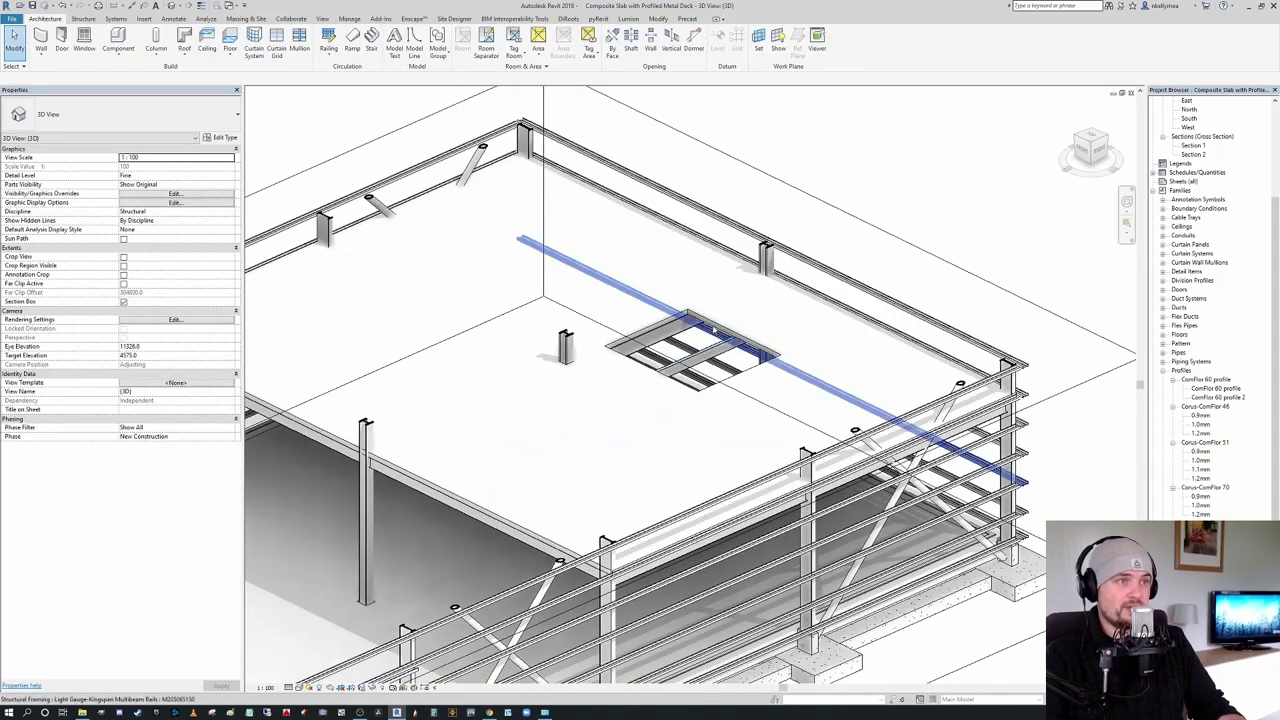
scroll(729, 346, up, 2)
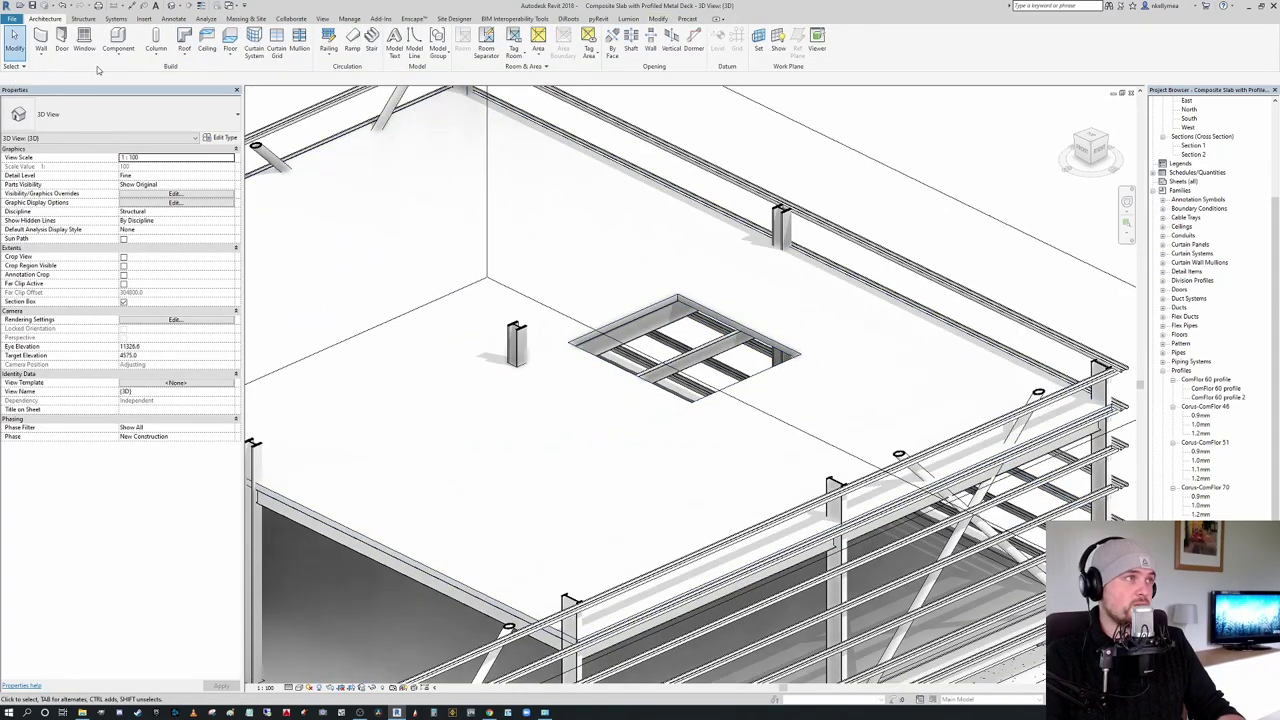
click(232, 58)
click(261, 136)
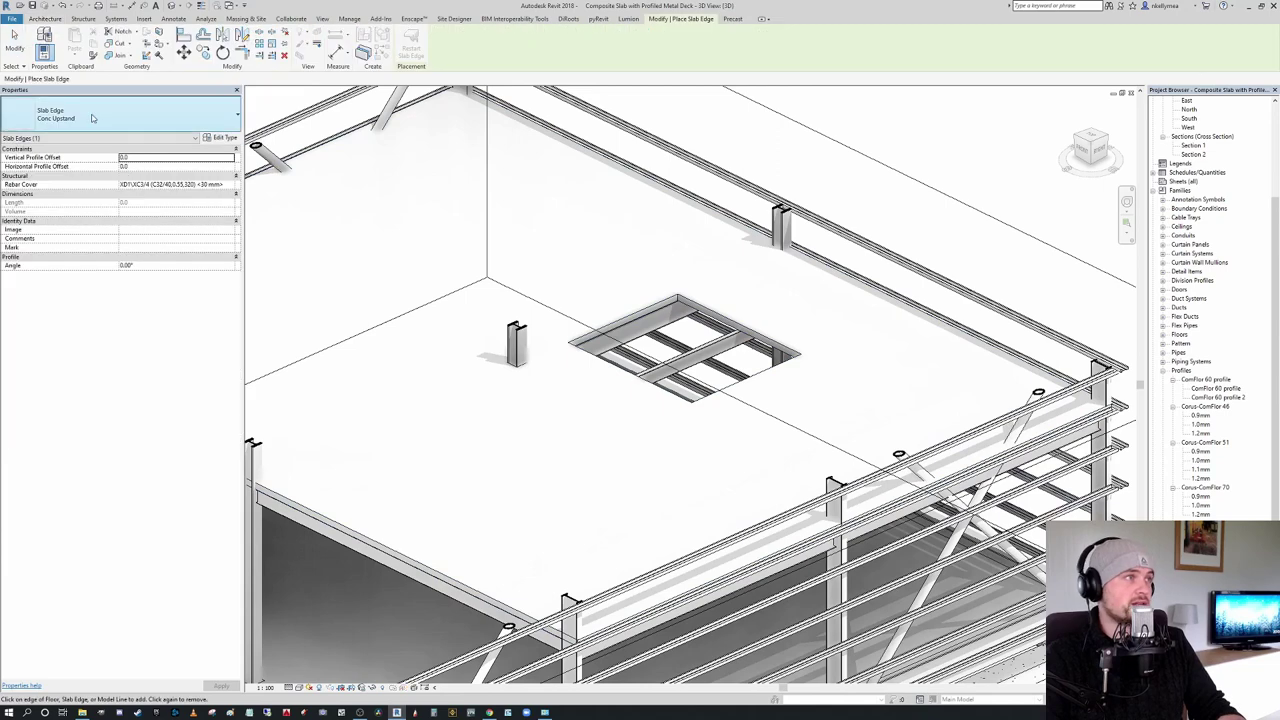
scroll(687, 329, up, 3)
click(730, 302)
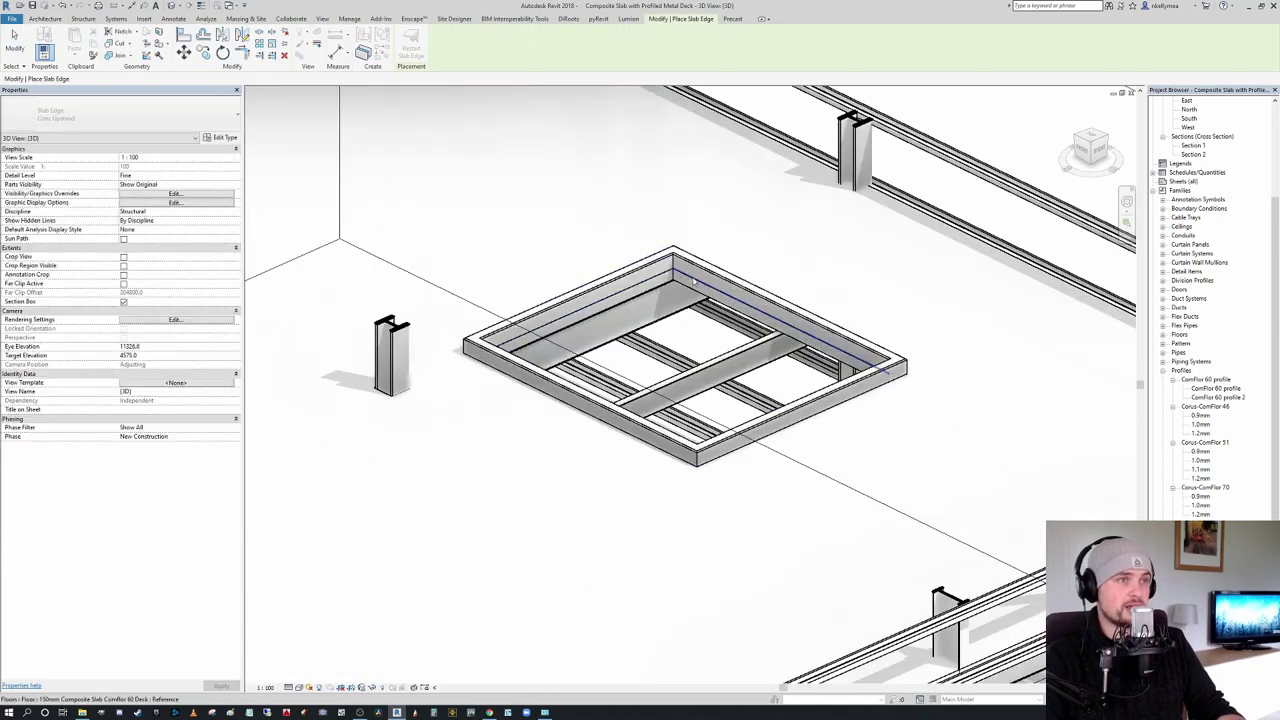
key(Escape)
key(Escape)
Step: Examine the concrete upstand around the mezzanine floor opening from several angles and distances
scroll(823, 277, down, 5)
scroll(845, 308, up, 5)
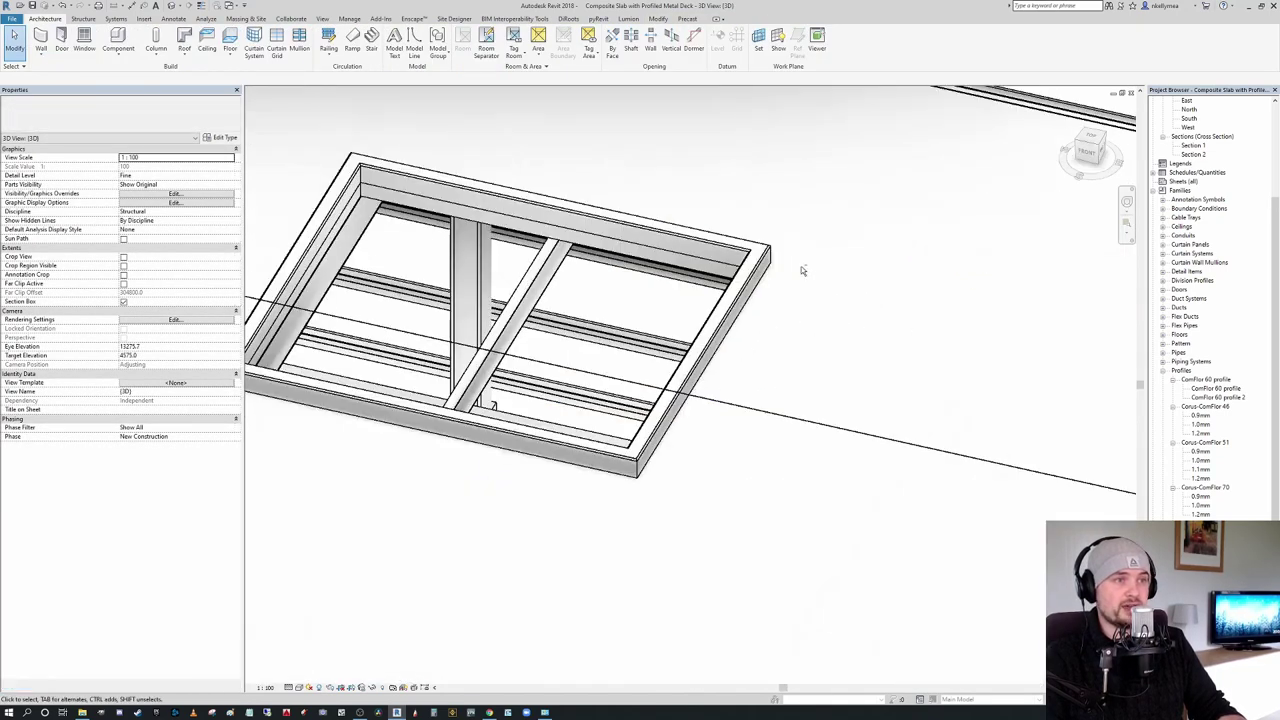
shift+middle_drag(803, 271, 757, 255)
scroll(729, 269, down, 2)
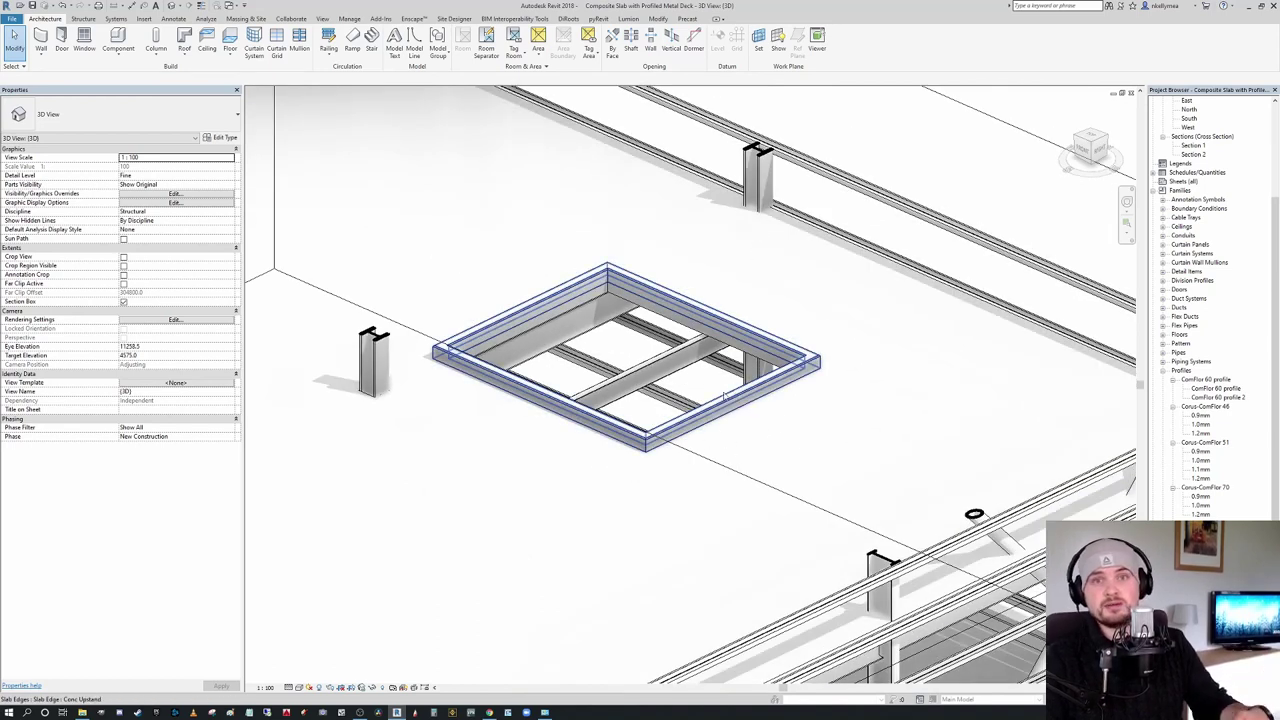
scroll(724, 397, down, 4)
scroll(740, 395, up, 5)
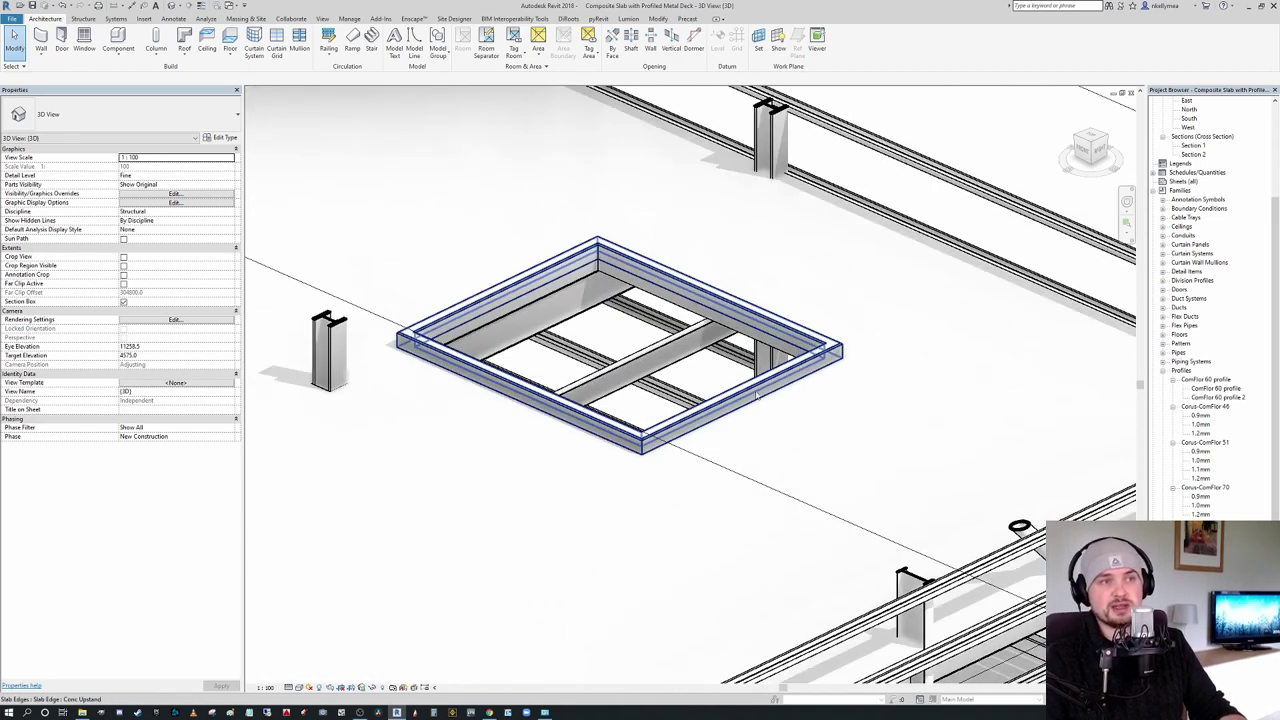
scroll(812, 388, down, 3)
shift+middle_drag(808, 388, 878, 430)
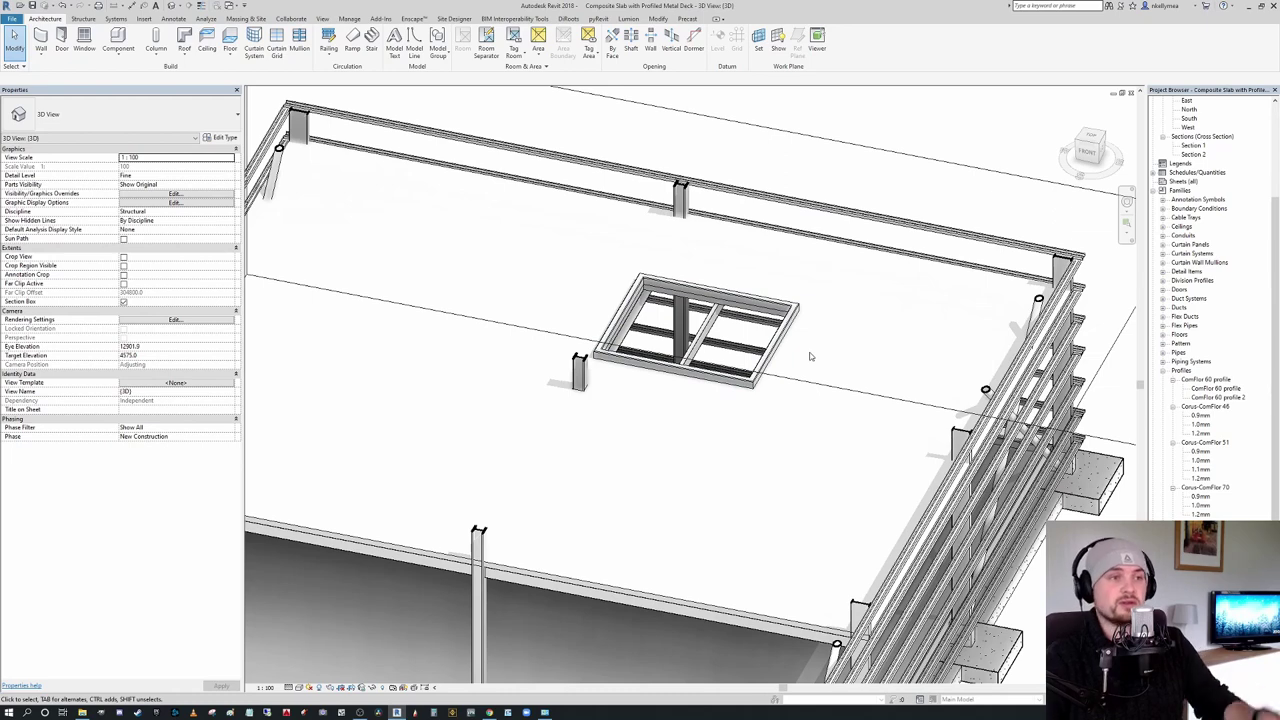
scroll(811, 356, down, 4)
shift+middle_drag(811, 356, 649, 314)
scroll(692, 320, down, 2)
scroll(745, 392, up, 2)
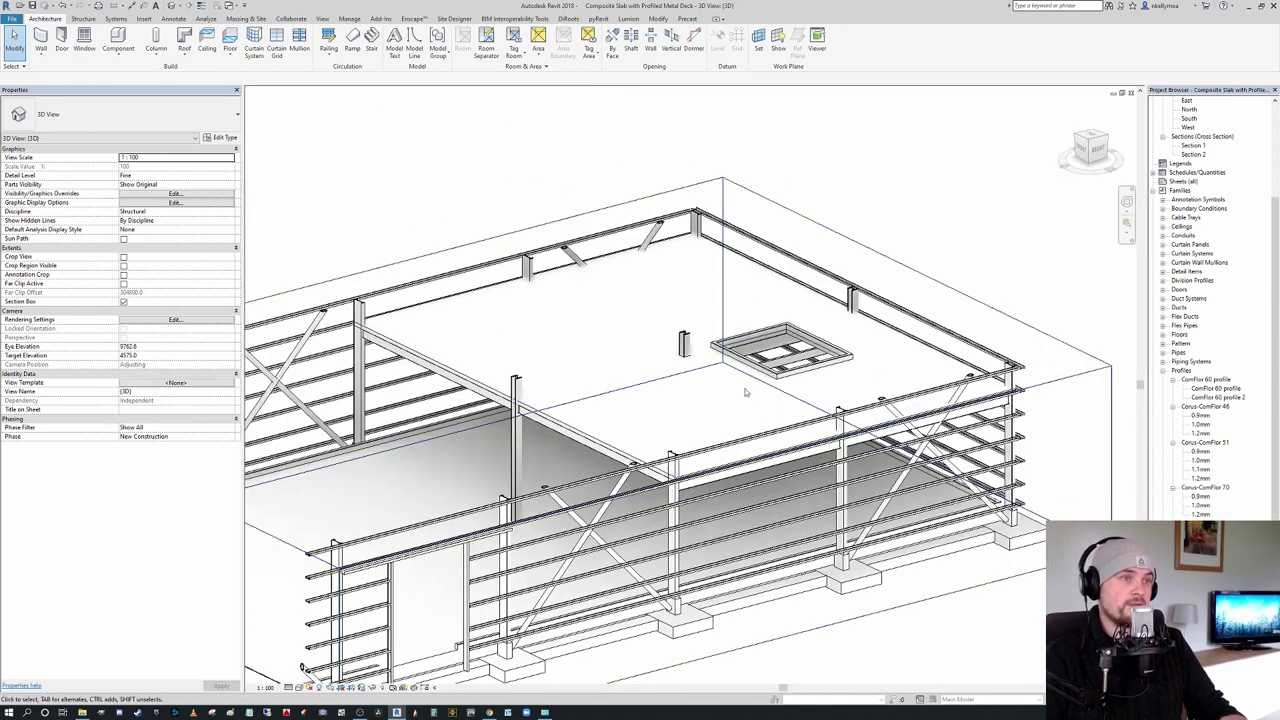
Step: Examine the whole sectioned building, including the mezzanine and ground floor slab, from the cut gable end and the door side
scroll(744, 392, down, 3)
scroll(757, 370, down, 3)
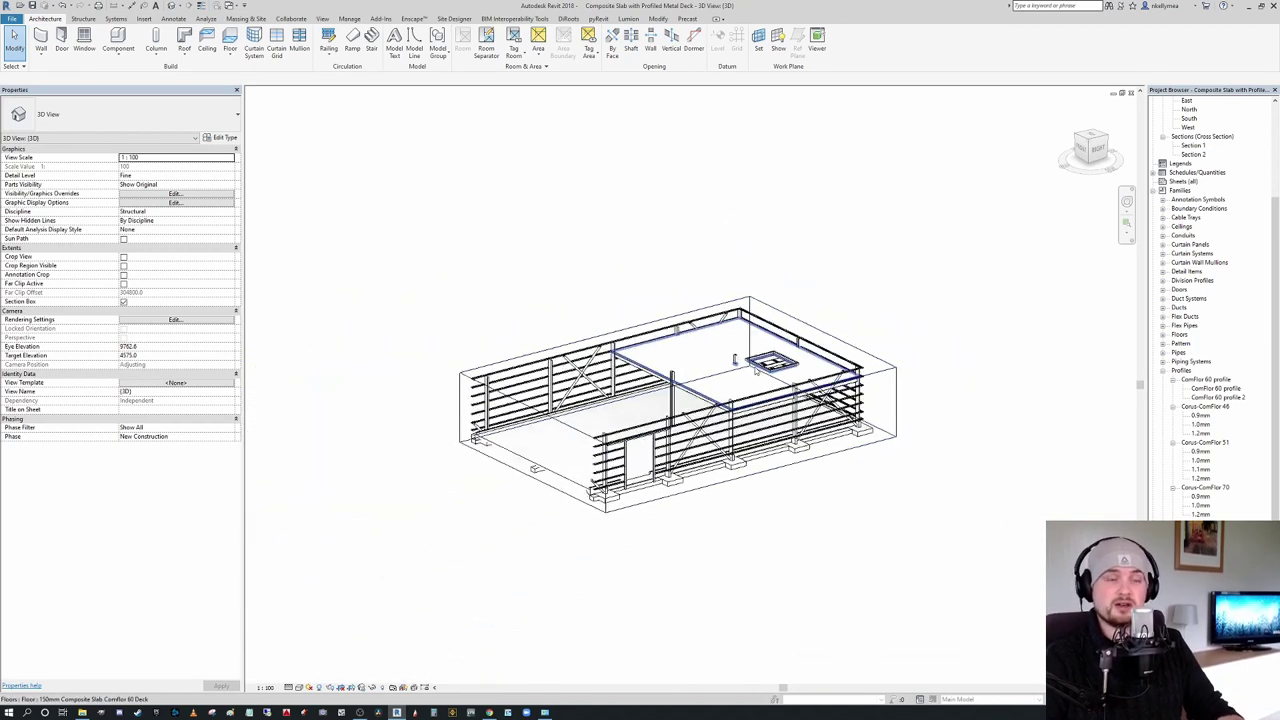
shift+middle_drag(757, 370, 1046, 423)
scroll(1046, 423, up, 5)
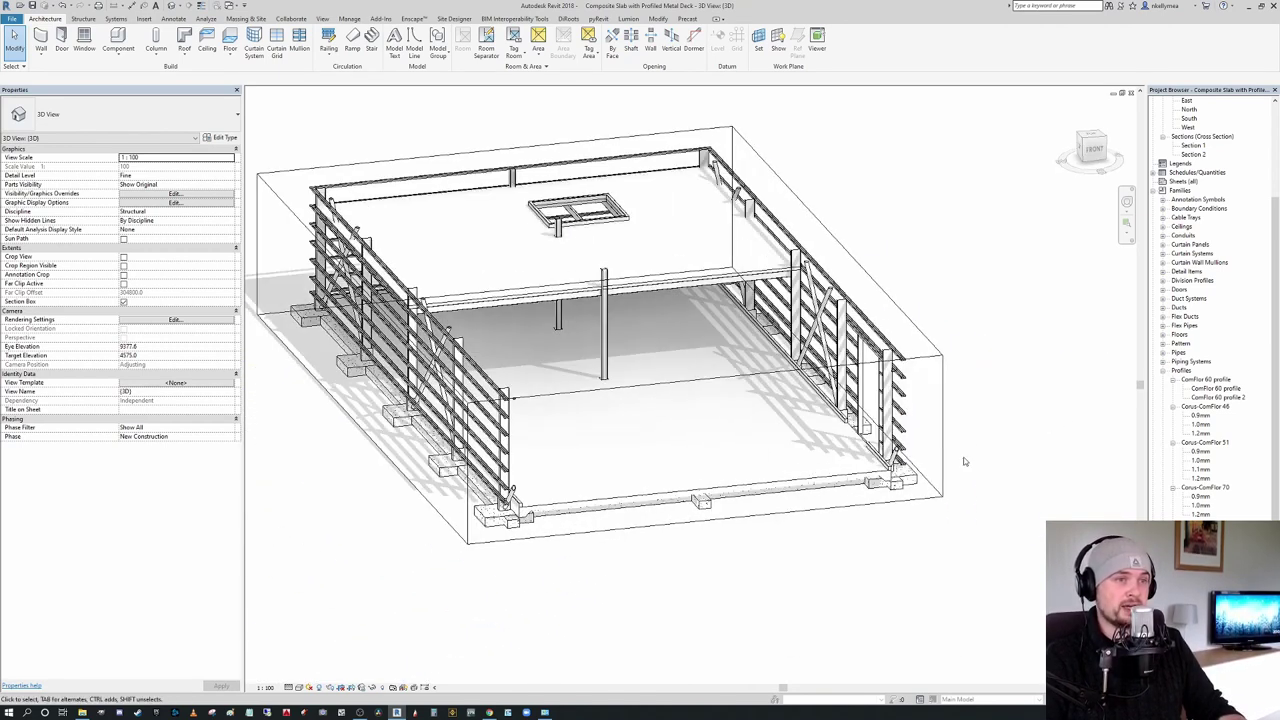
scroll(943, 456, down, 3)
scroll(628, 238, up, 4)
scroll(628, 238, down, 2)
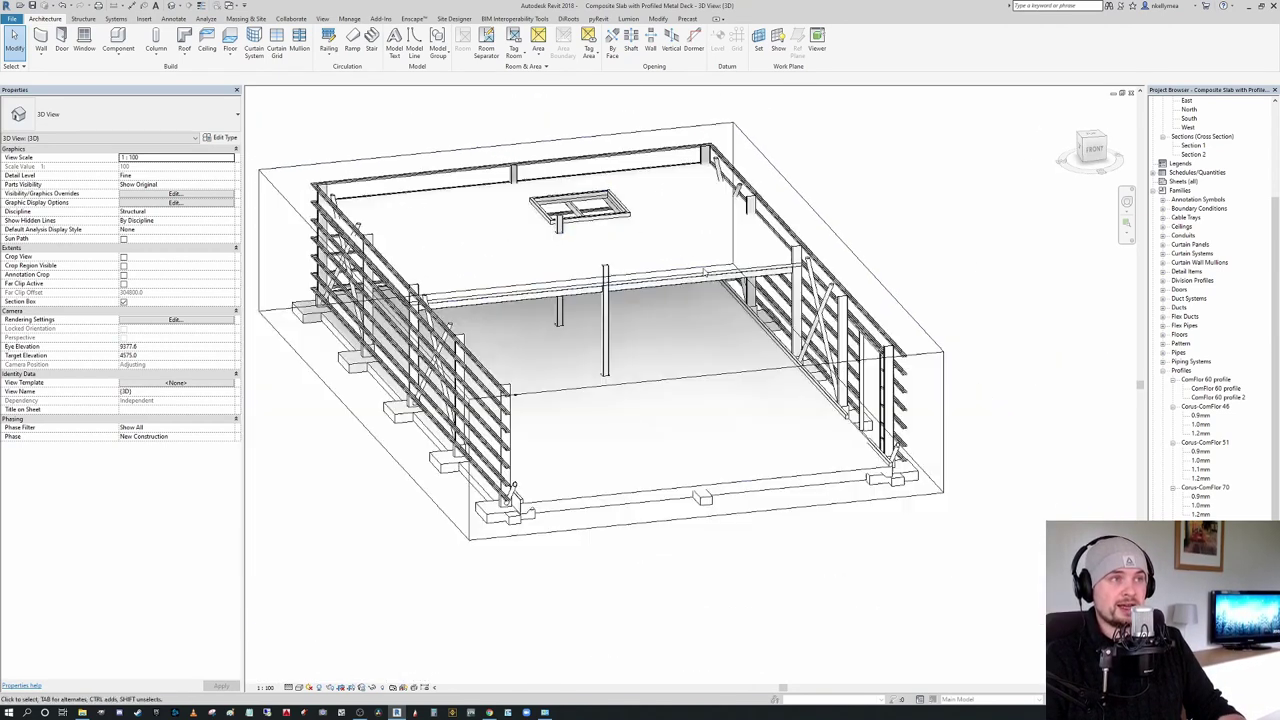
shift+middle_drag(512, 485, 512, 388)
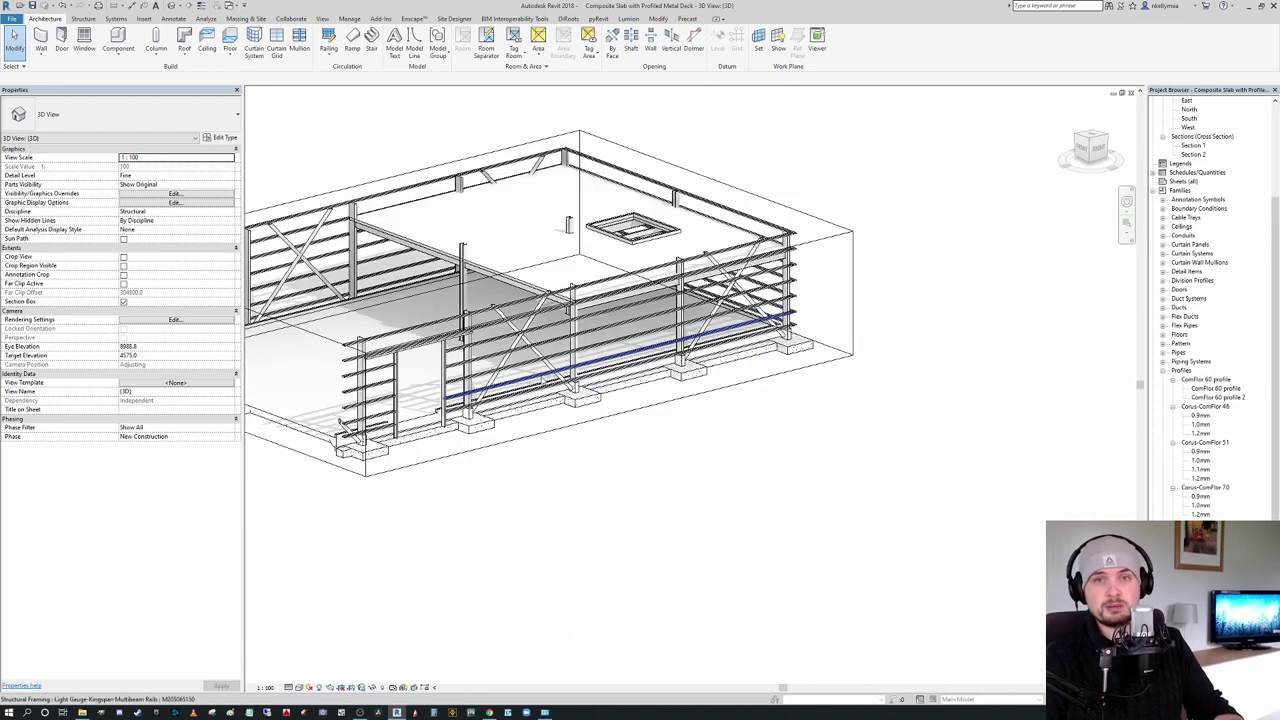
Step: Examine the cut corner beside the door, where the upstand and thickened slab edge meet the ground beam and pad footing
scroll(460, 345, up, 8)
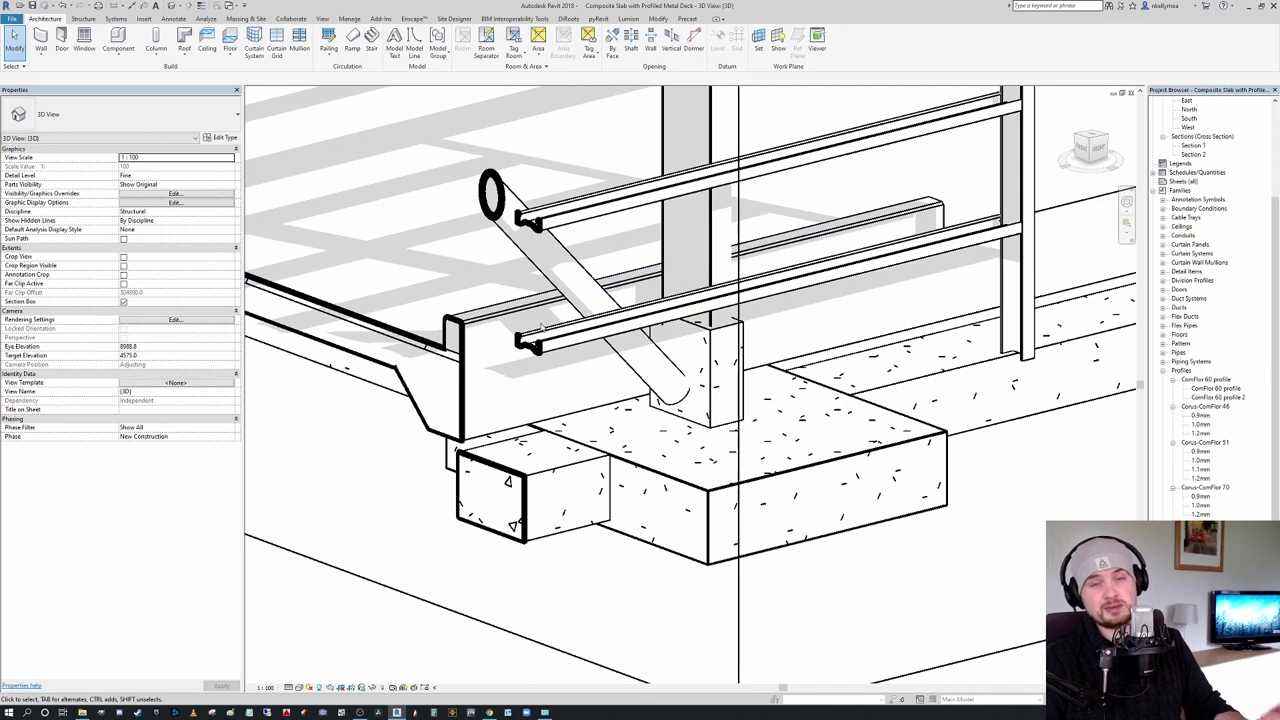
scroll(638, 448, down, 8)
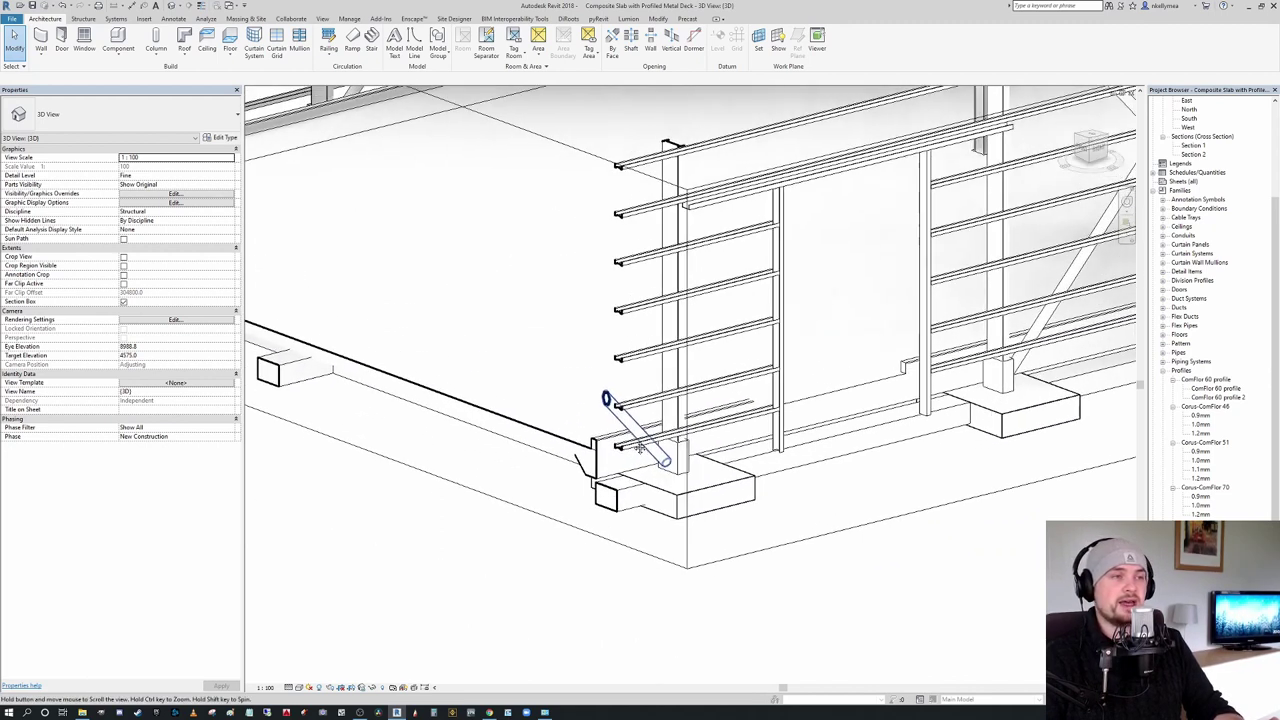
middle_drag(638, 448, 644, 478)
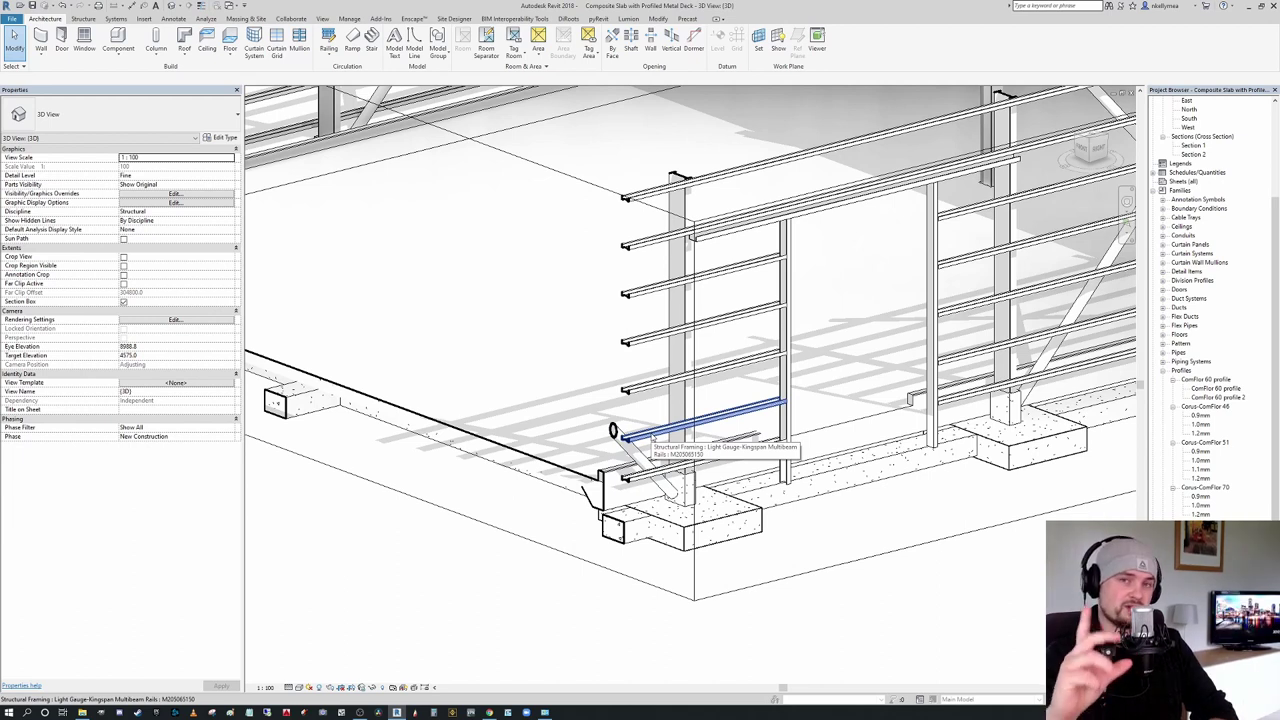
shift+middle_drag(613, 432, 684, 418)
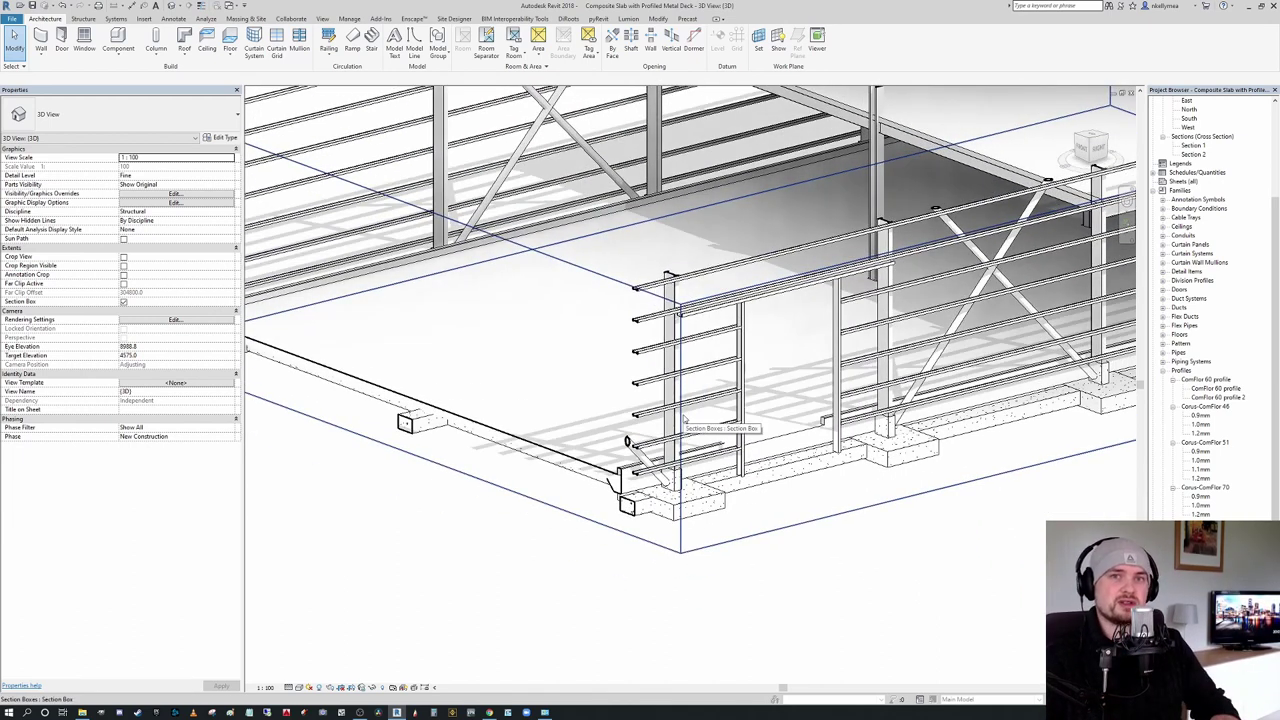
scroll(684, 418, down, 1)
middle_drag(690, 432, 568, 487)
scroll(735, 465, up, 2)
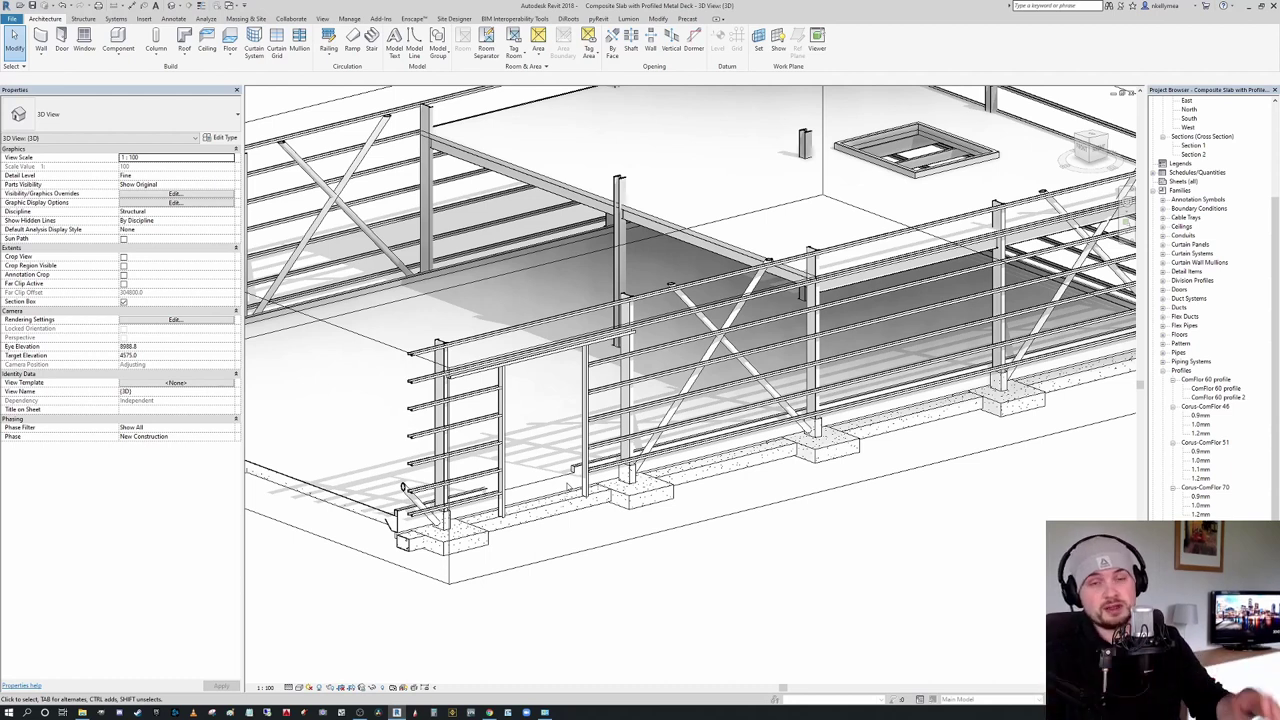
shift+middle_drag(568, 487, 603, 491)
scroll(603, 491, down, 1)
scroll(603, 468, up, 2)
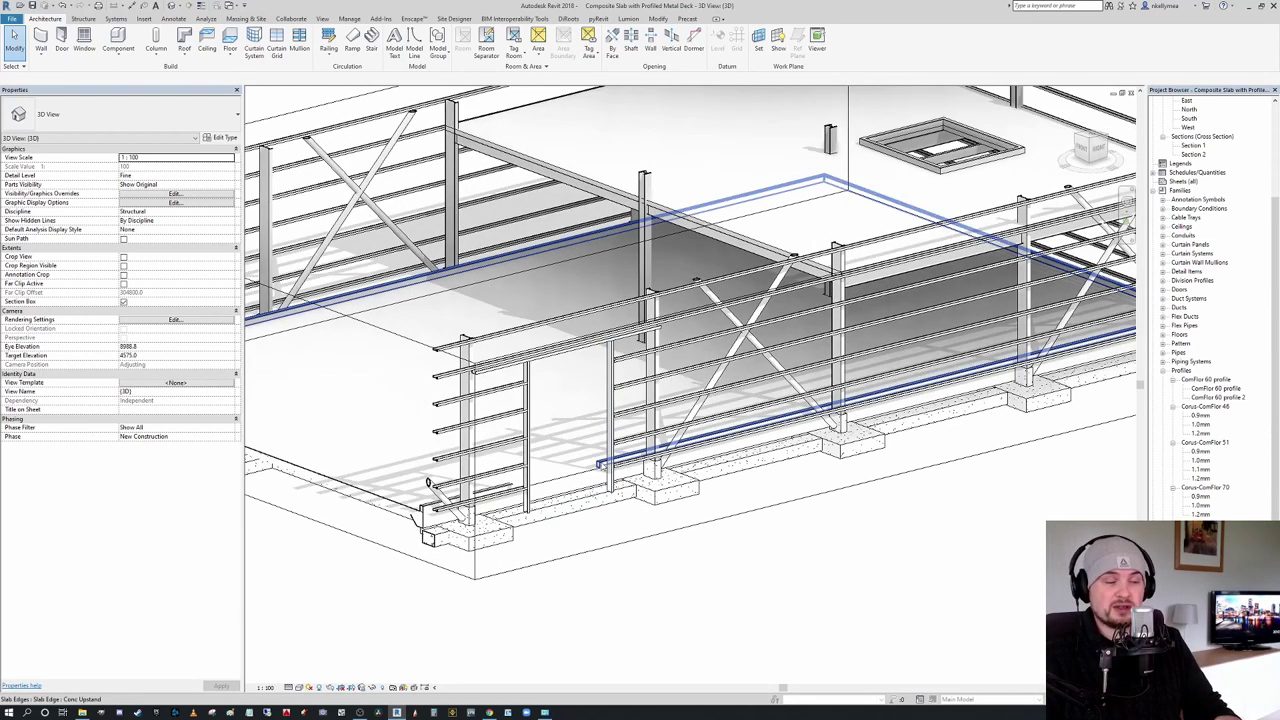
shift+middle_drag(600, 465, 559, 485)
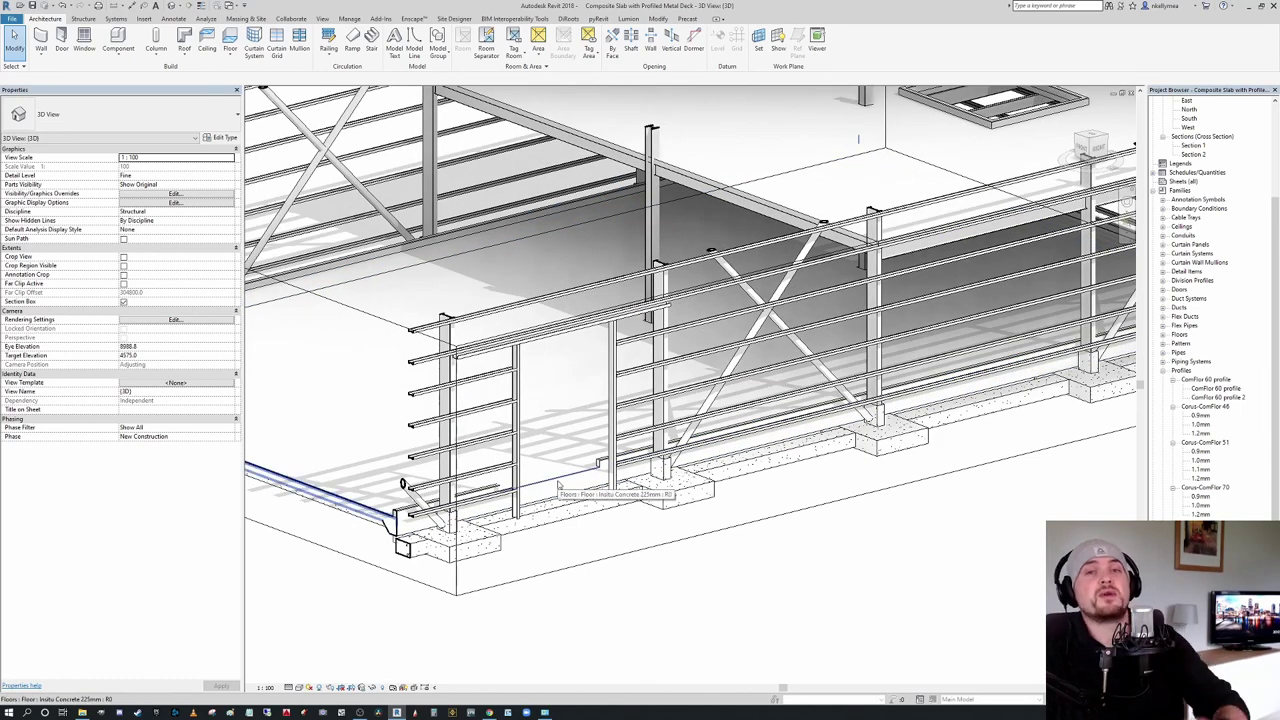
mouse_move(559, 485)
shift+middle_down()
mouse_move(561, 472)
mouse_move(560, 494)
shift+middle_up()
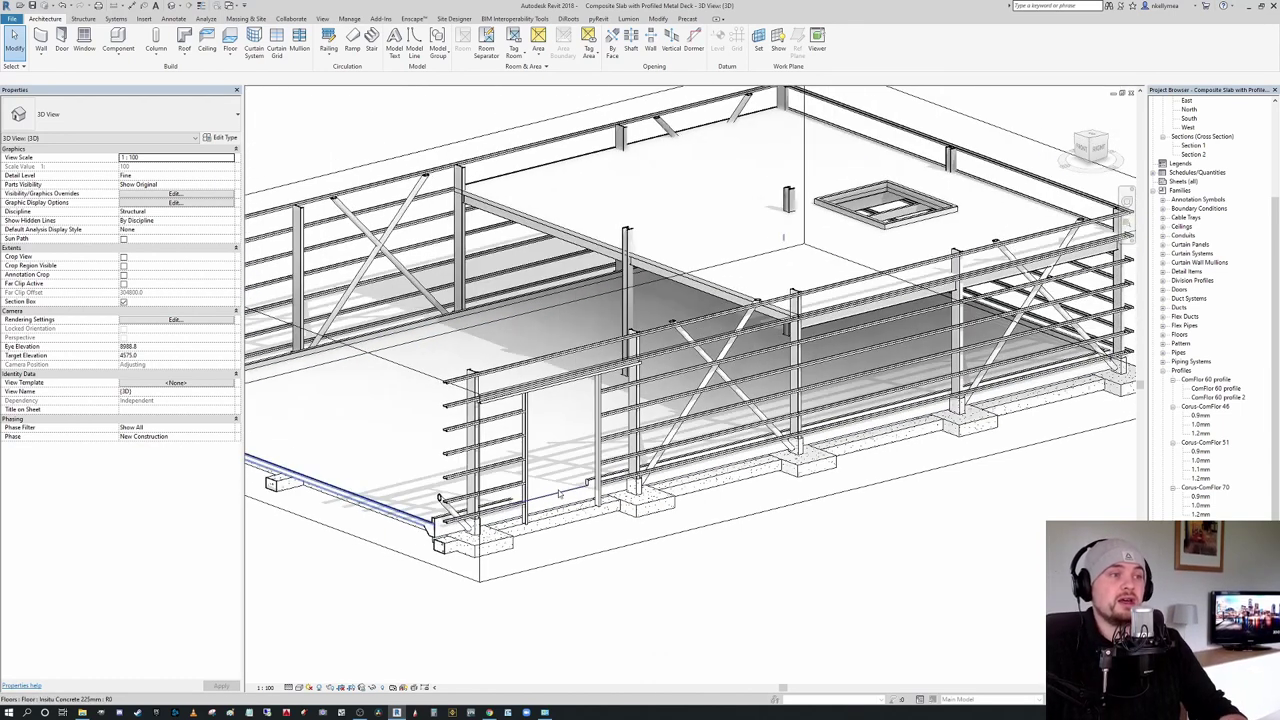
scroll(560, 494, down, 2)
scroll(575, 496, up, 4)
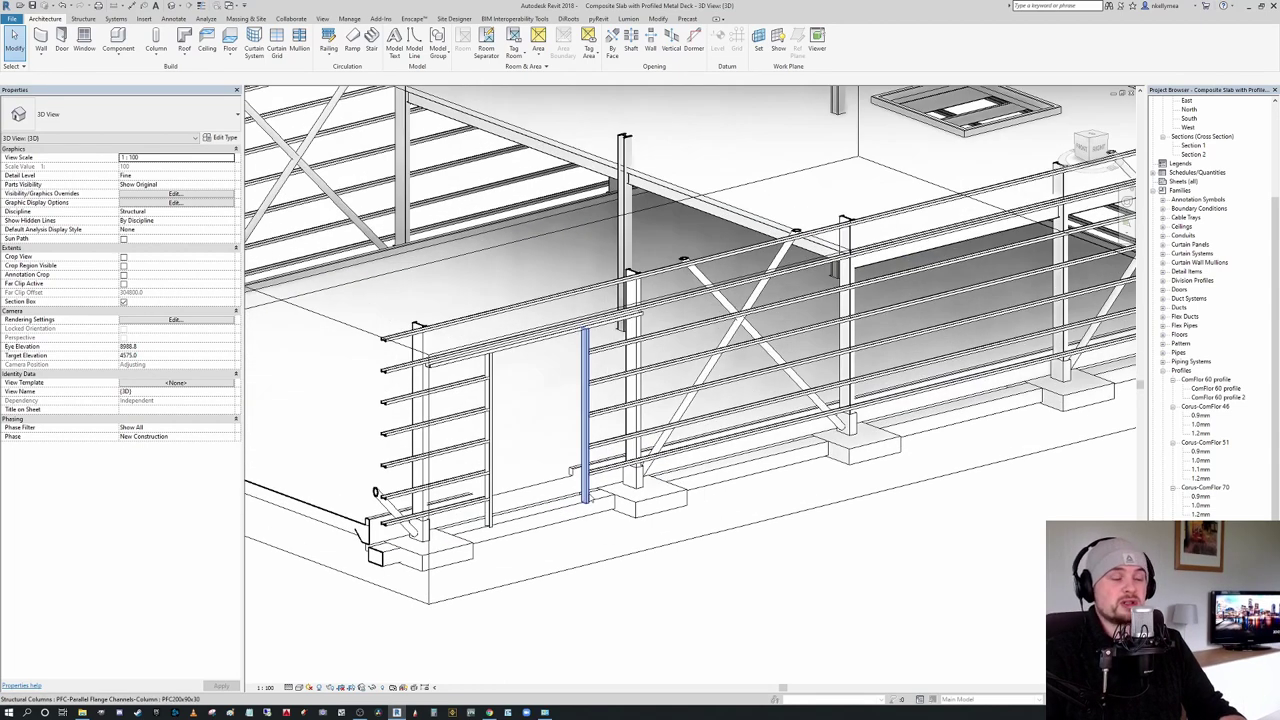
scroll(609, 457, down, 1)
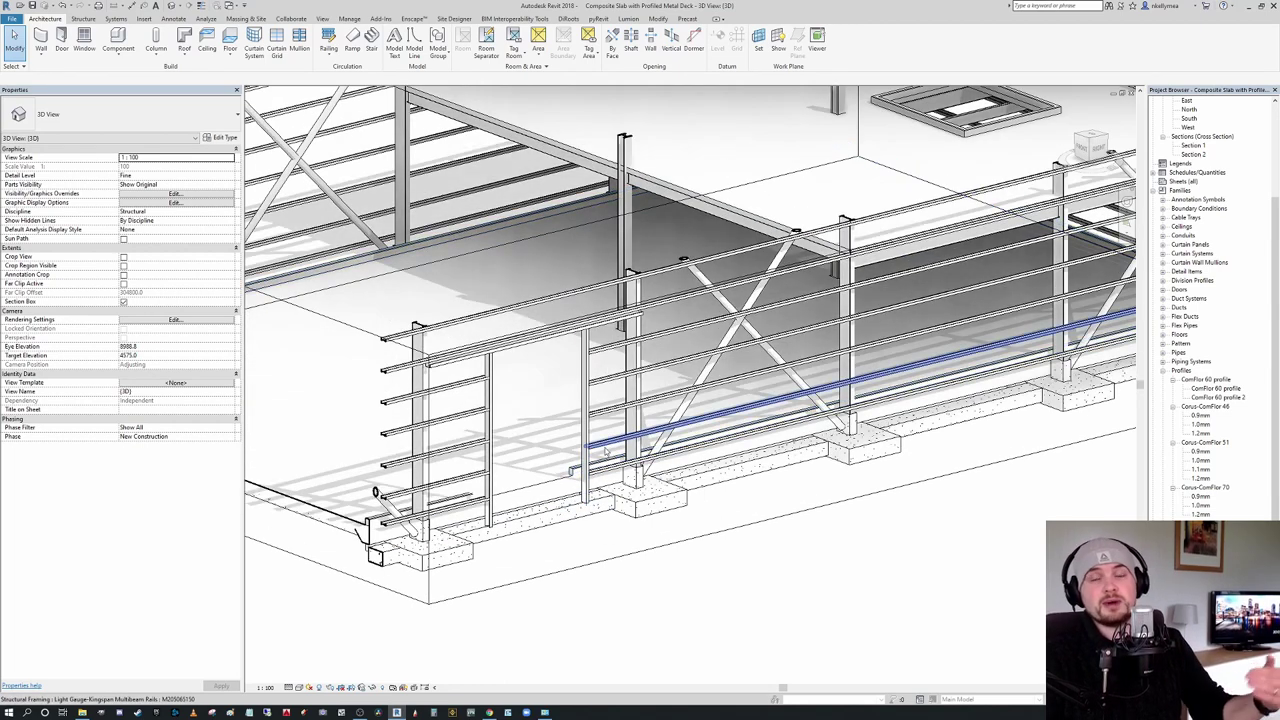
Step: Select the ground floor slab and examine it in the whole building from above, including the square opening in its corner
scroll(600, 460, down, 4)
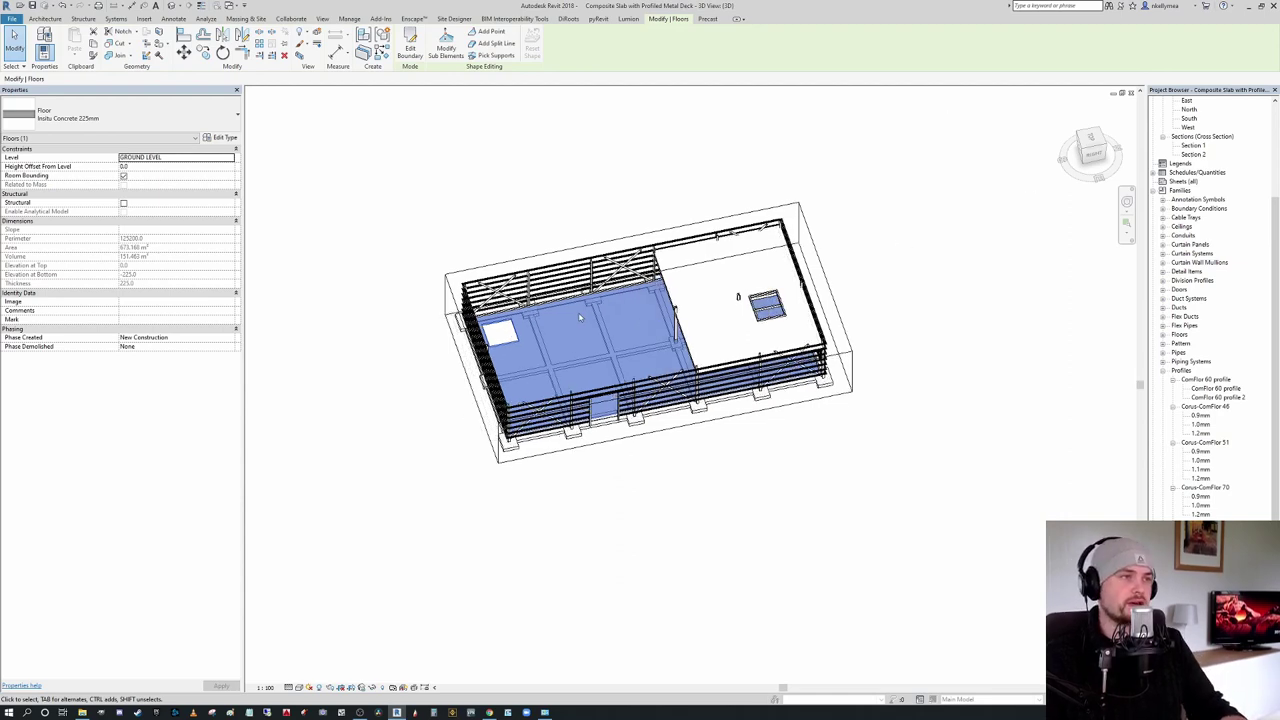
scroll(475, 335, up, 3)
scroll(474, 331, up, 2)
click(494, 310)
scroll(492, 305, down, 3)
shift+middle_drag(508, 286, 741, 215)
shift+middle_drag(420, 190, 552, 244)
click(525, 298)
scroll(514, 309, up, 3)
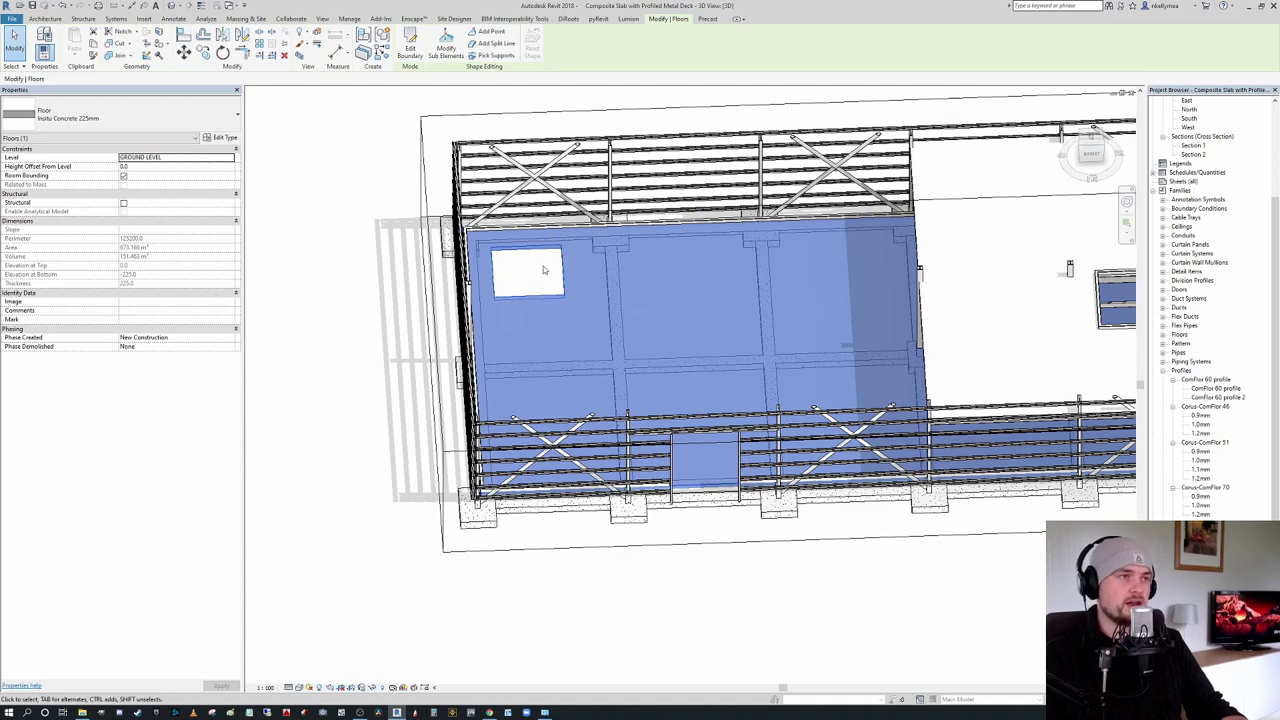
Step: Examine the square opening in the ground floor slab close up and from shallower angles
shift+middle_drag(544, 270, 518, 283)
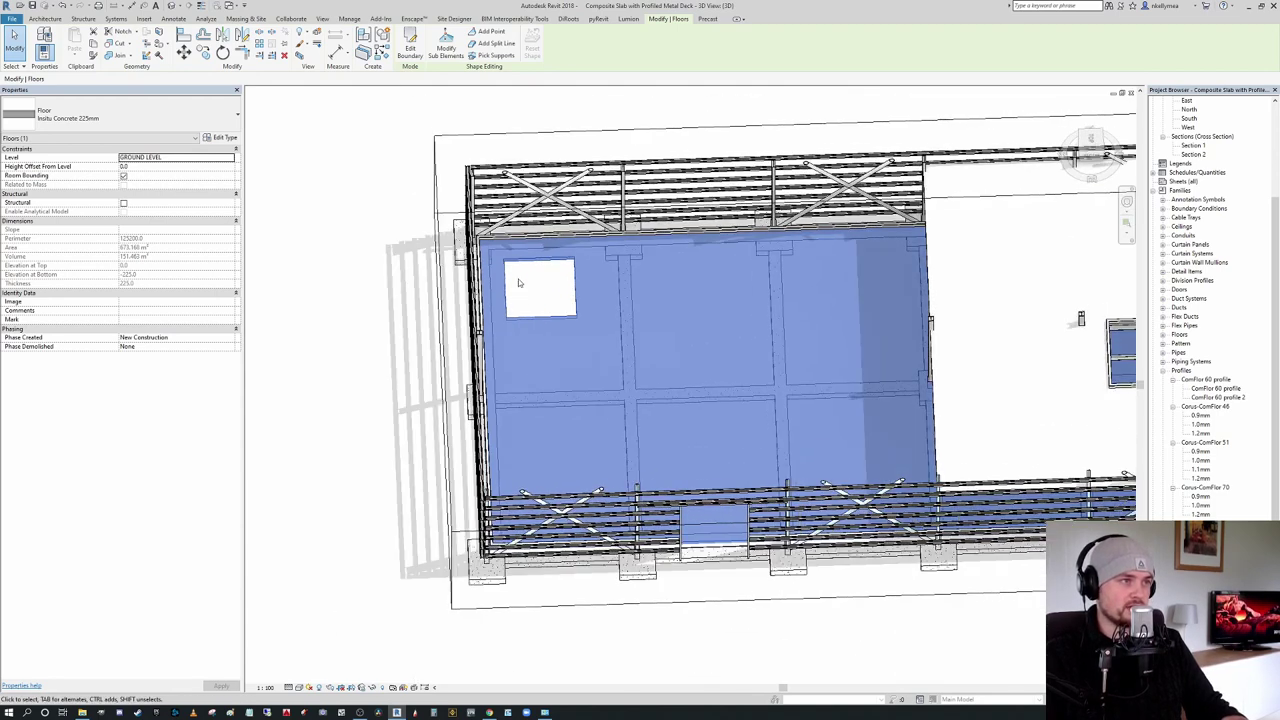
scroll(518, 283, up, 5)
mouse_move(571, 317)
shift+middle_down()
mouse_move(561, 327)
mouse_move(577, 277)
mouse_move(594, 321)
shift+middle_up()
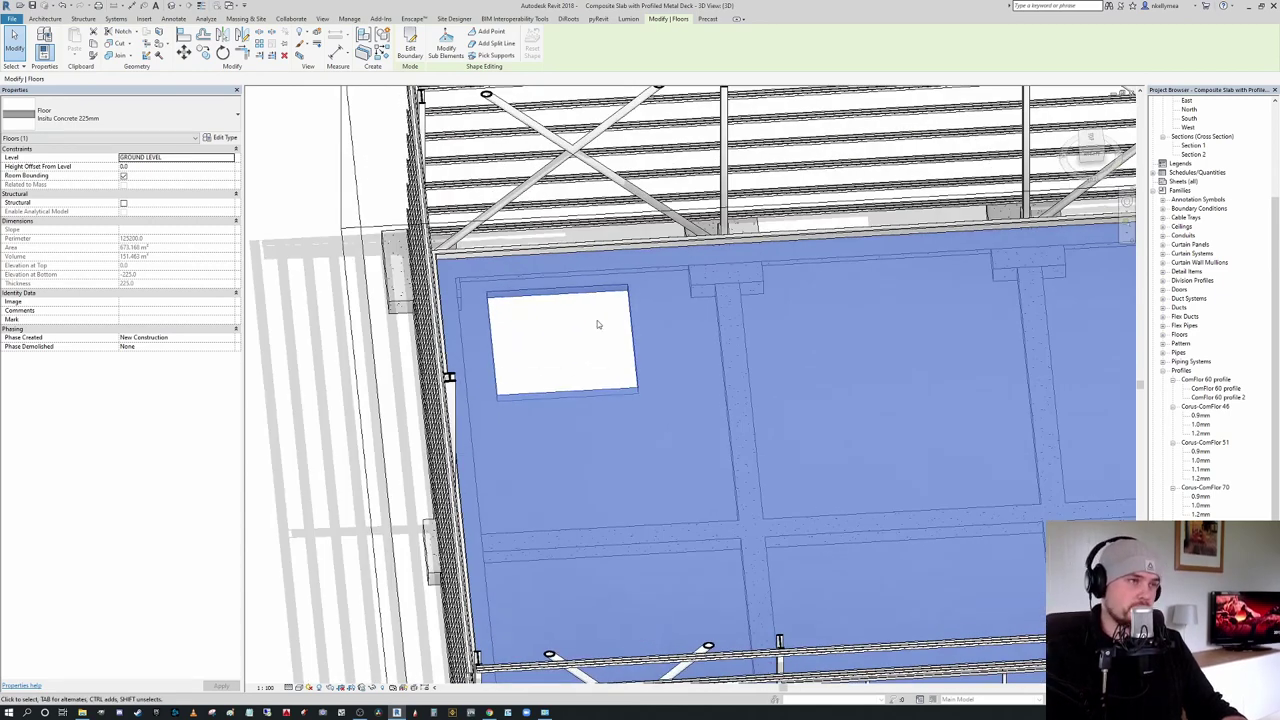
shift+middle_drag(597, 322, 583, 357)
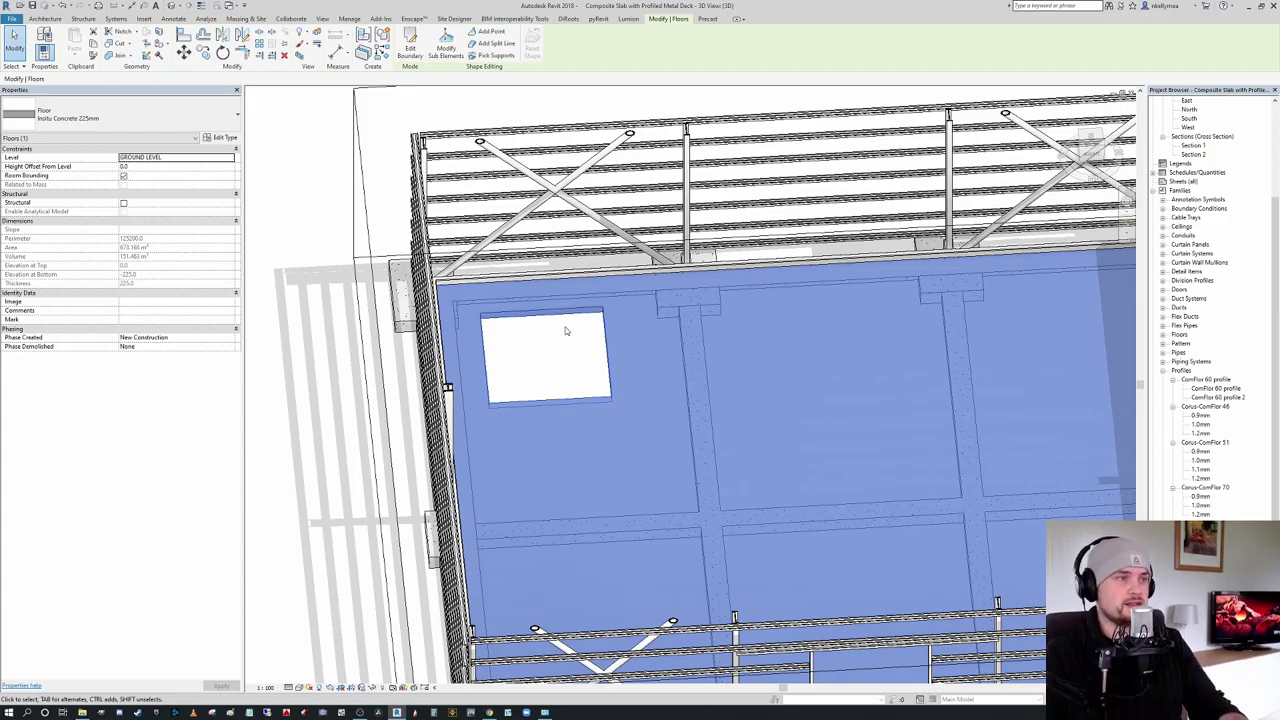
scroll(566, 331, down, 2)
click(563, 340)
mouse_move(558, 350)
shift+middle_down()
mouse_move(546, 369)
mouse_move(478, 292)
mouse_move(569, 417)
mouse_move(547, 430)
shift+middle_up()
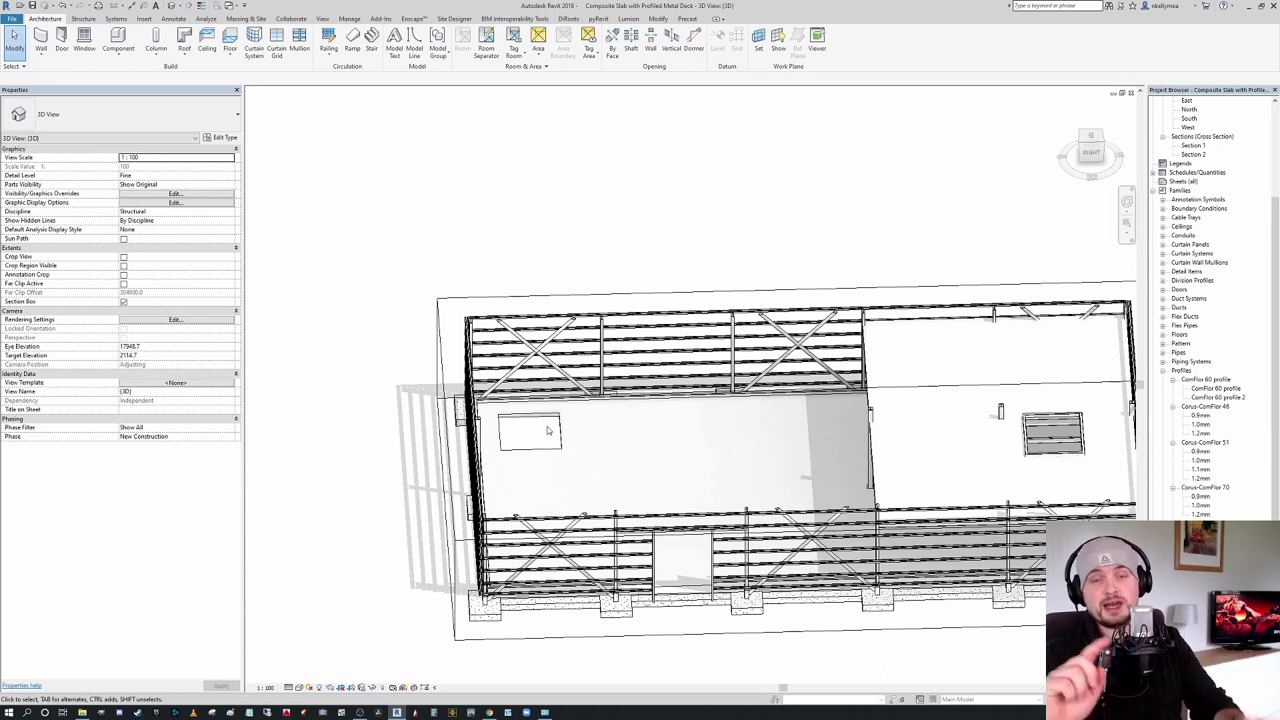
shift+middle_drag(547, 430, 555, 460)
Step: Copy the ground floor slab and paste the duplicate aligned to the same place
click(550, 450)
scroll(552, 455, down, 1)
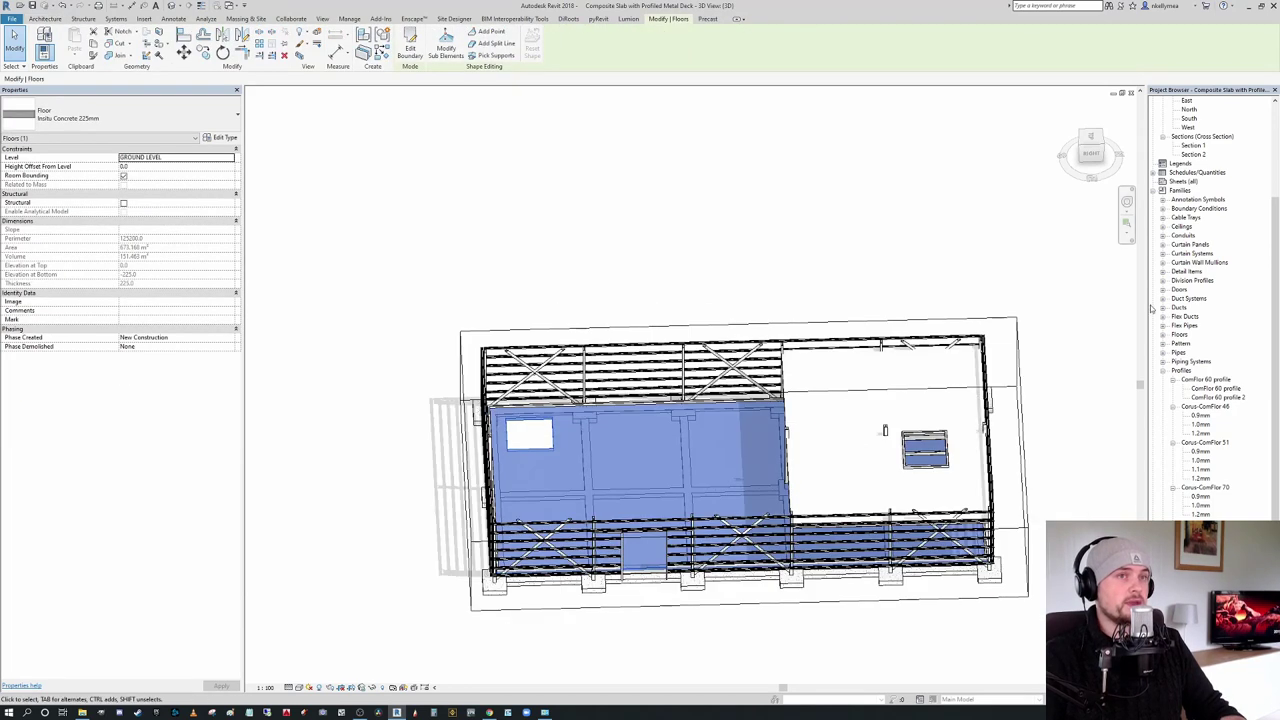
scroll(576, 248, down, 1)
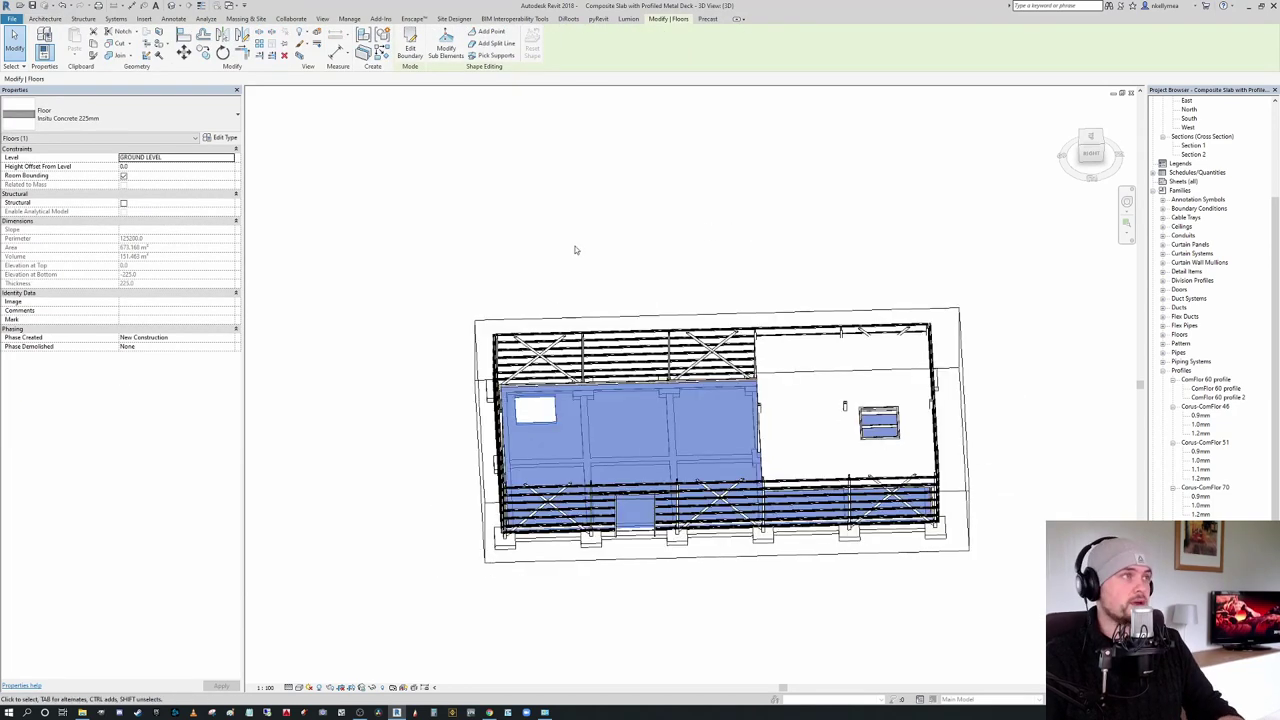
click(487, 192)
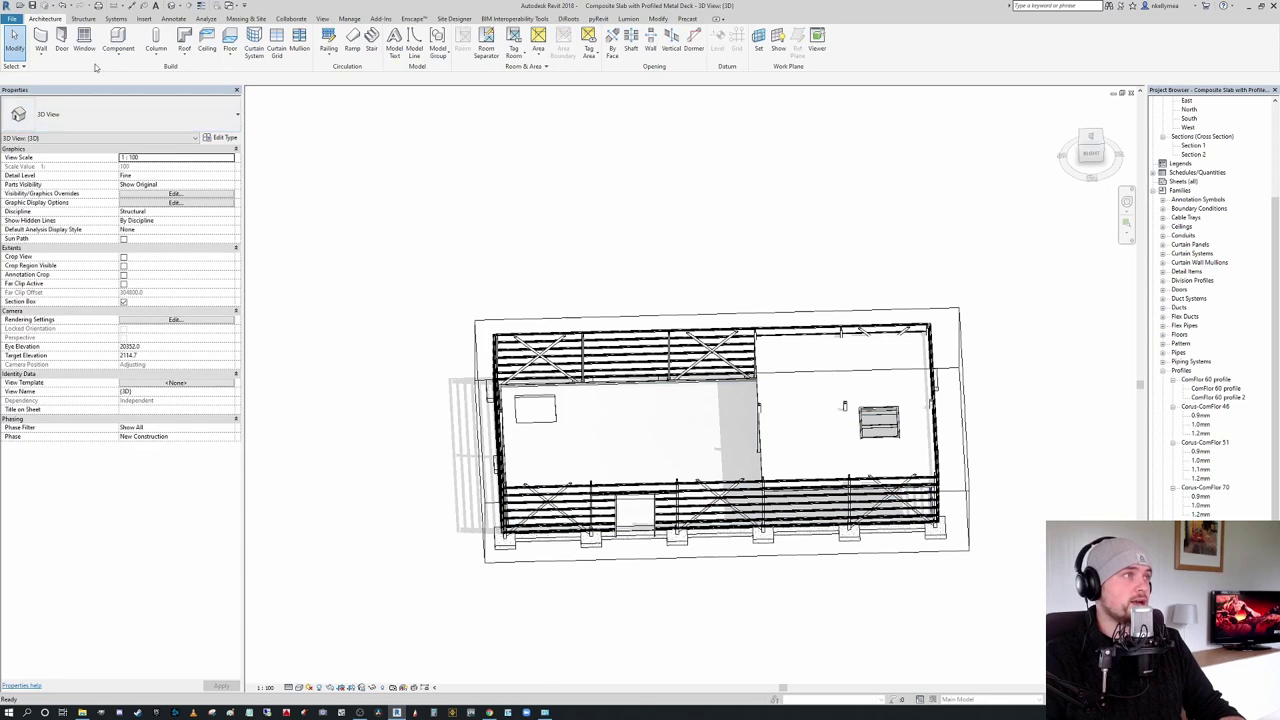
click(659, 19)
click(74, 58)
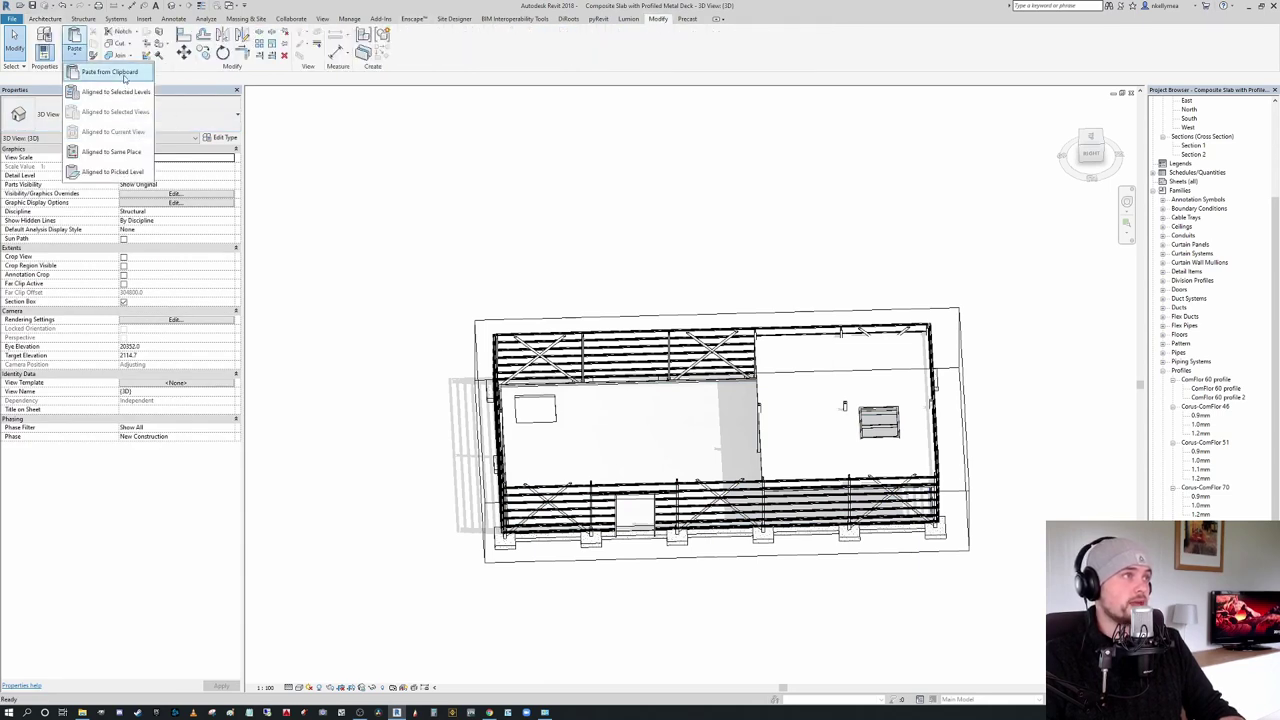
click(118, 152)
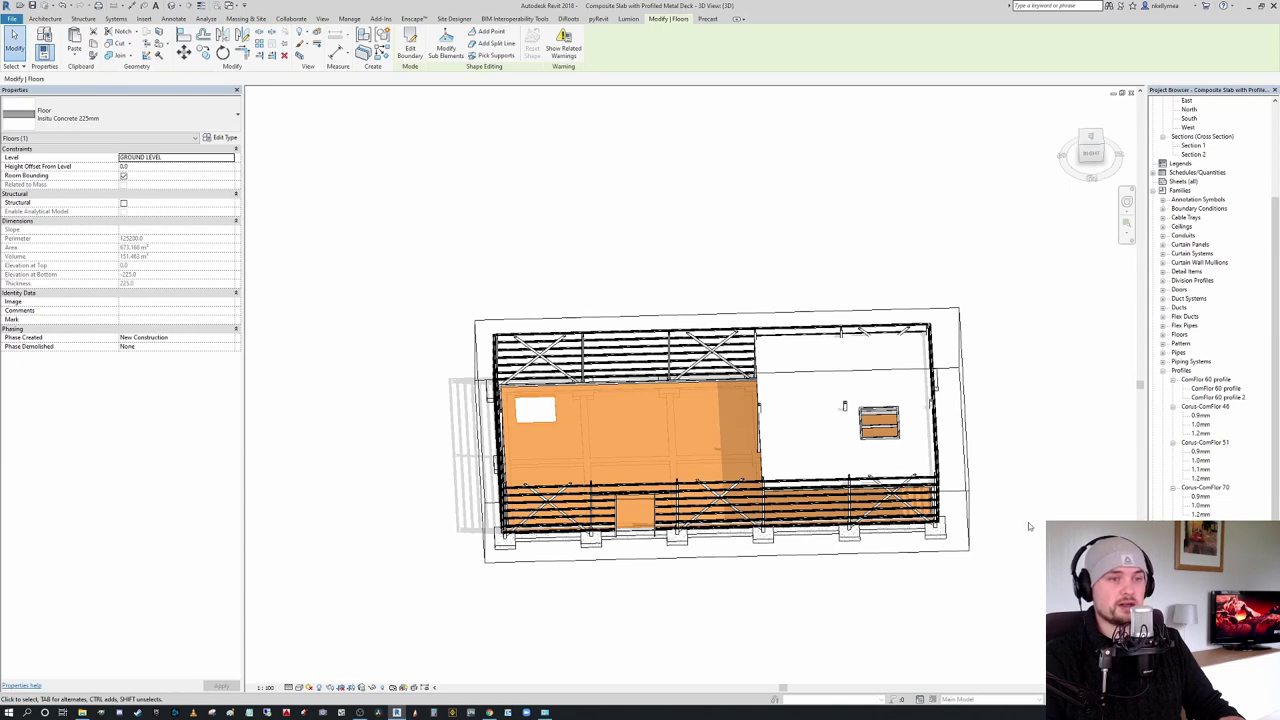
scroll(978, 484, down, 1)
shift+middle_drag(925, 445, 908, 478)
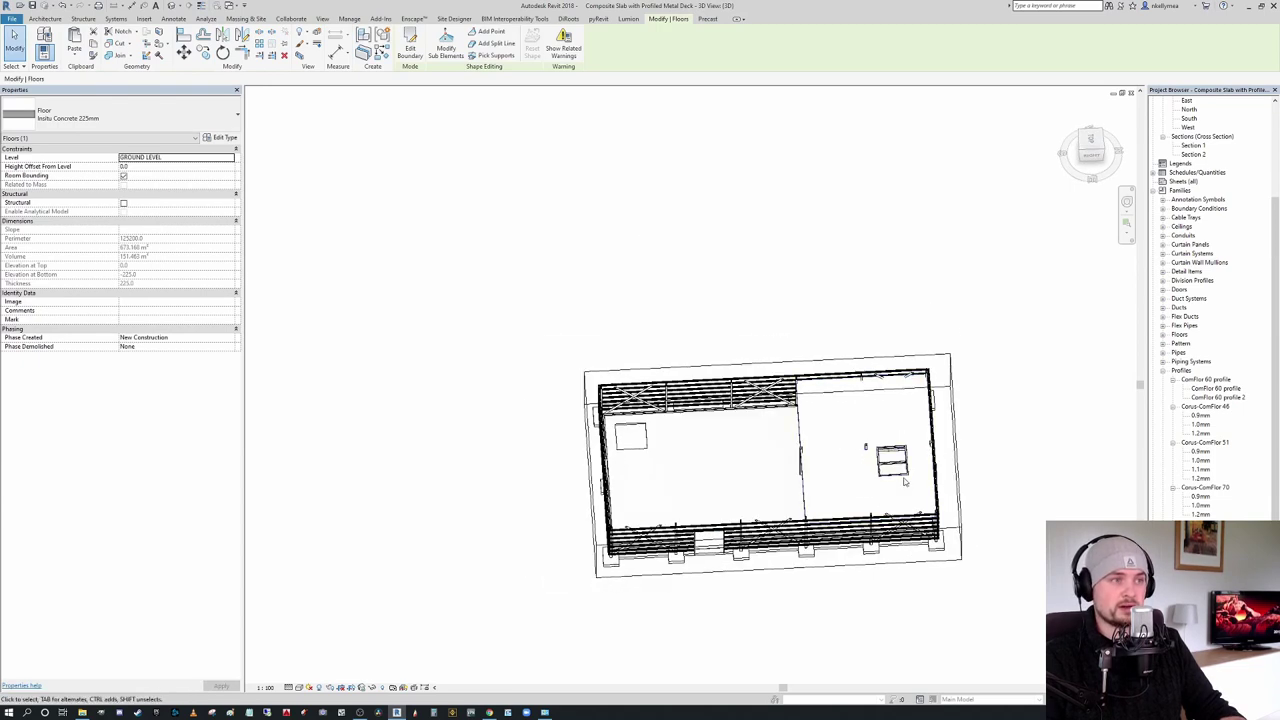
scroll(1011, 466, up, 3)
scroll(674, 237, down, 4)
scroll(674, 237, up, 1)
right_click(674, 238)
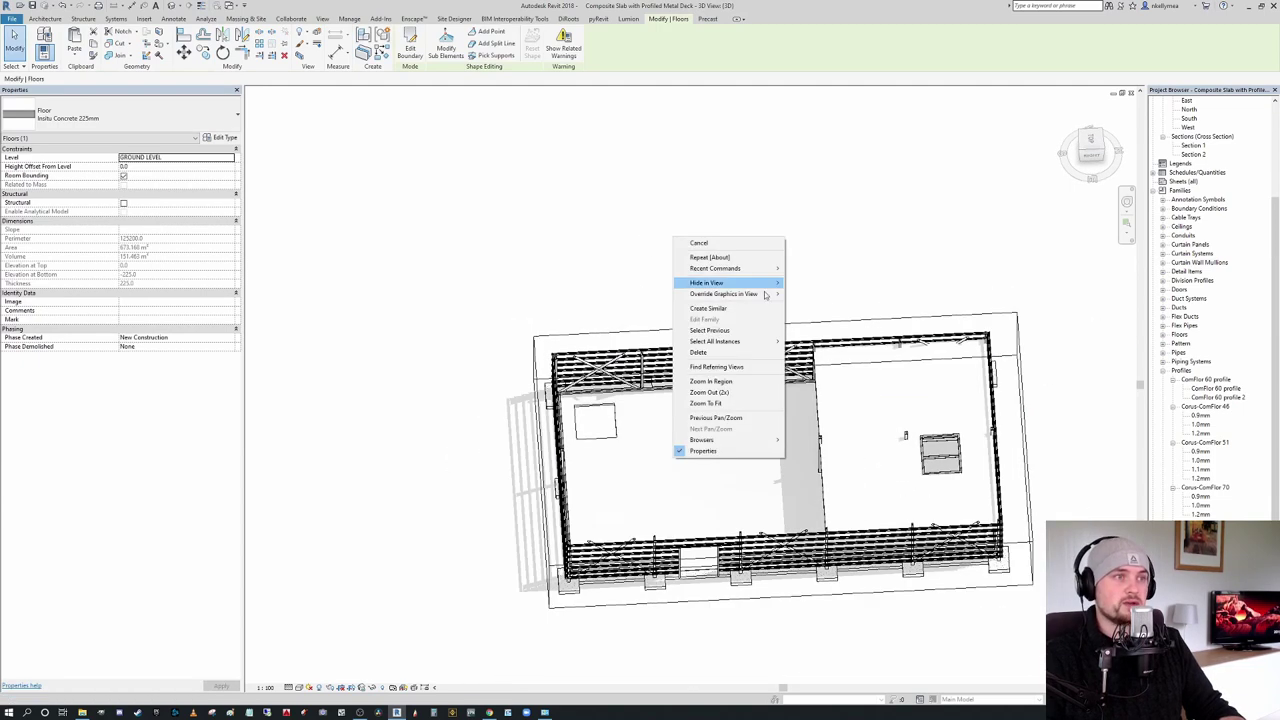
key(Escape)
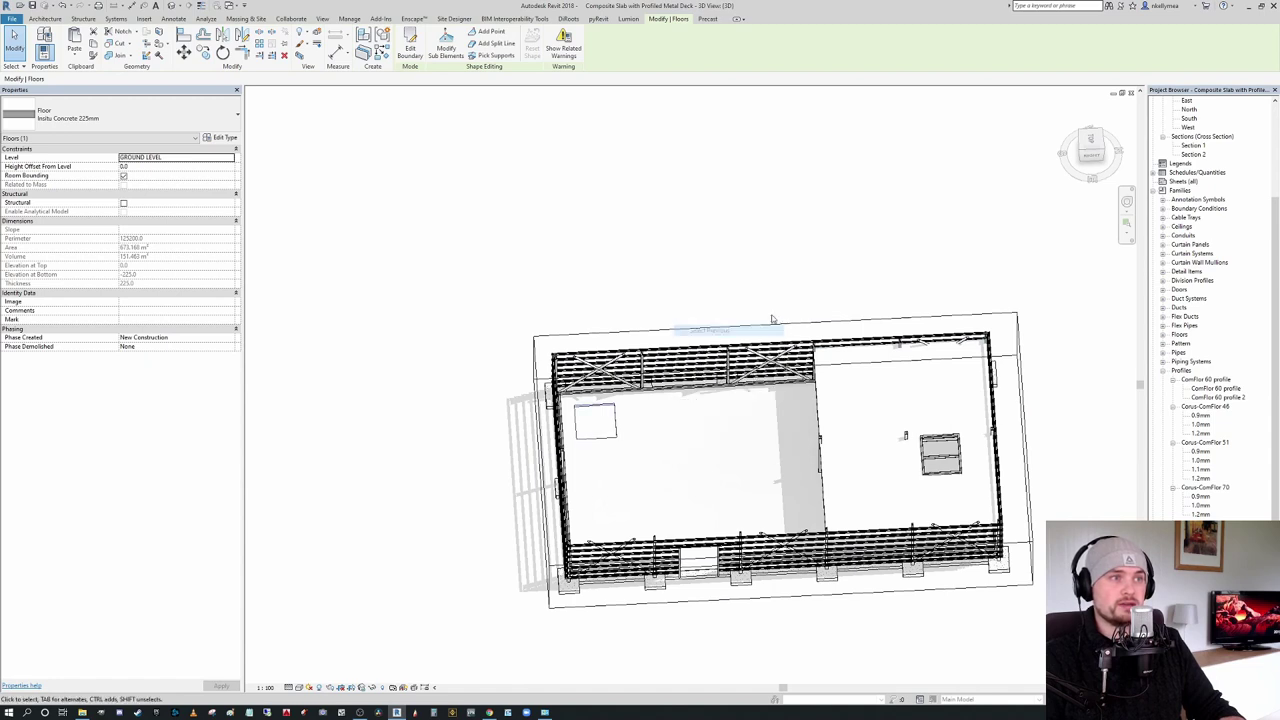
middle_drag(732, 295, 651, 263)
scroll(651, 263, down, 2)
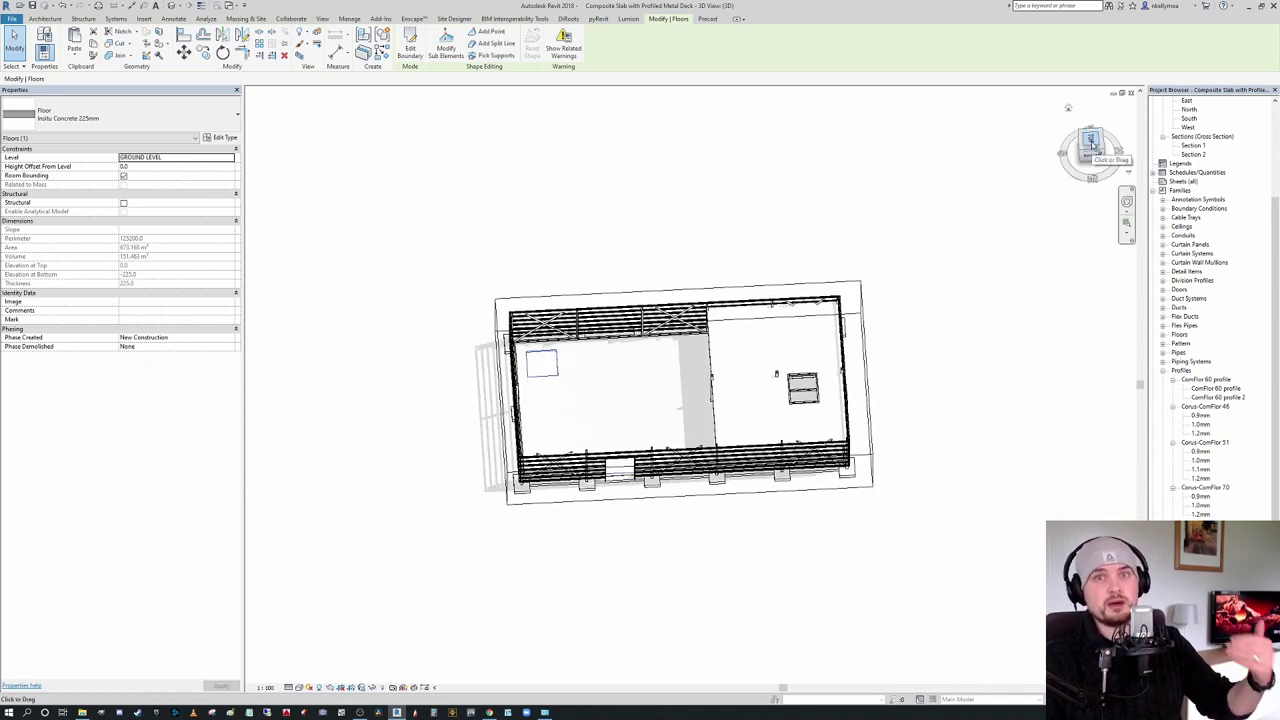
Step: In a top view, edit the pasted slab's boundary, deleting its outer perimeter and keeping only the square opening outline as the slab's shape
click(1091, 143)
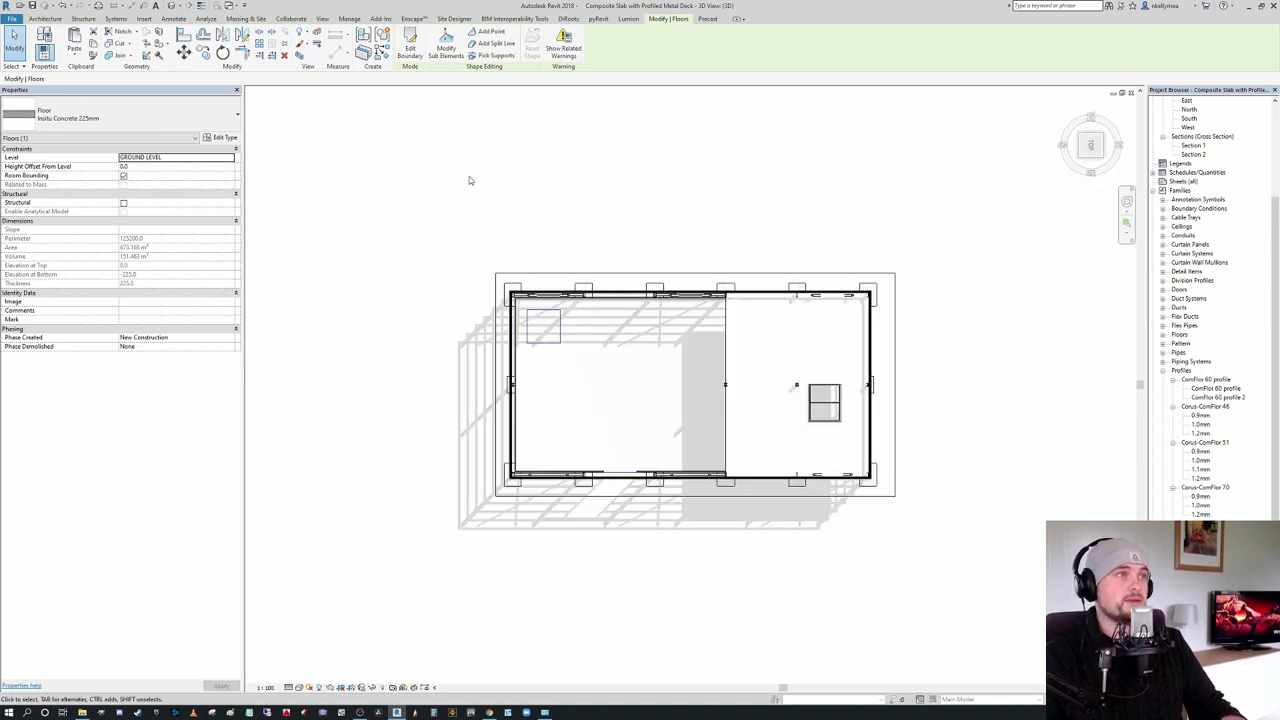
click(410, 47)
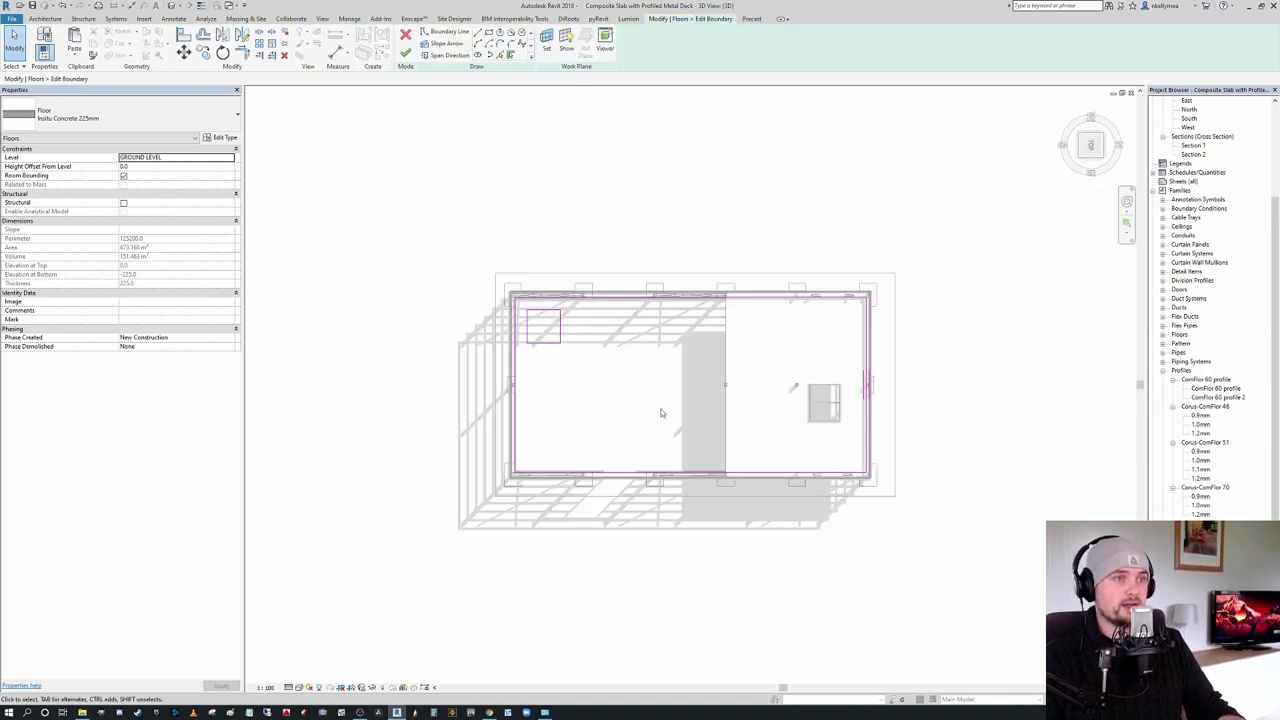
key(Tab)
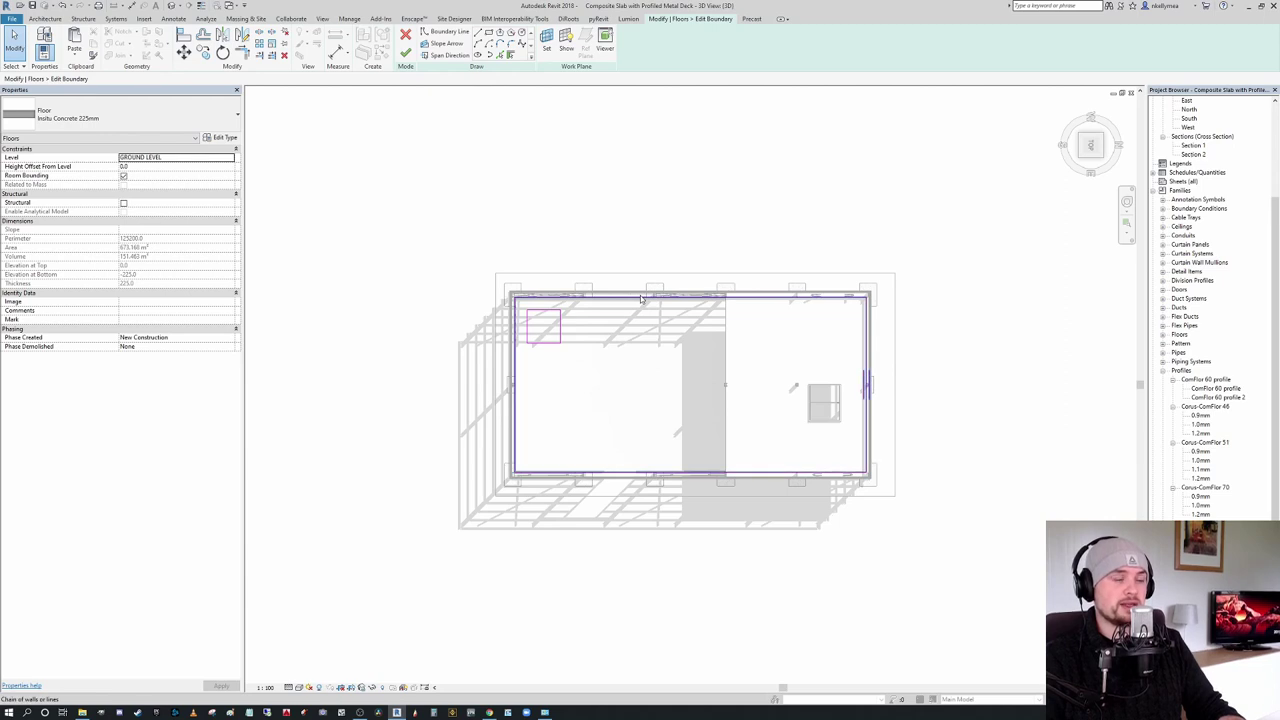
click(641, 298)
key(Escape)
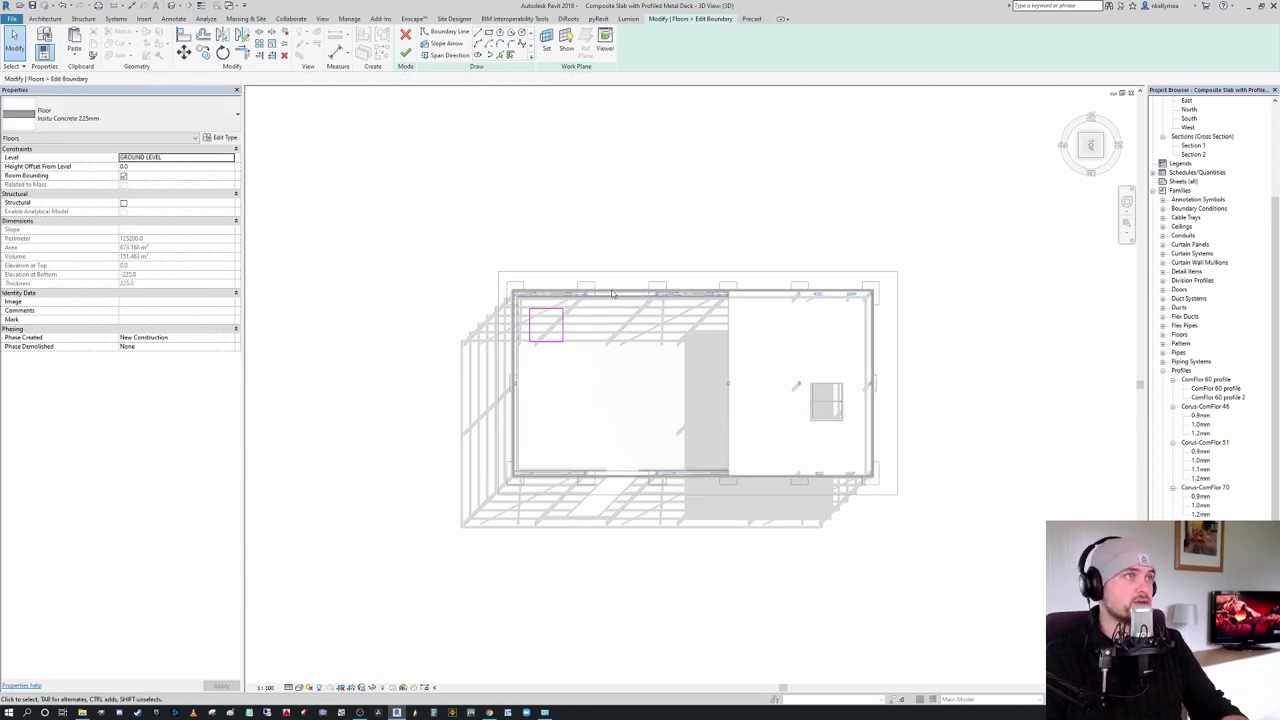
click(444, 56)
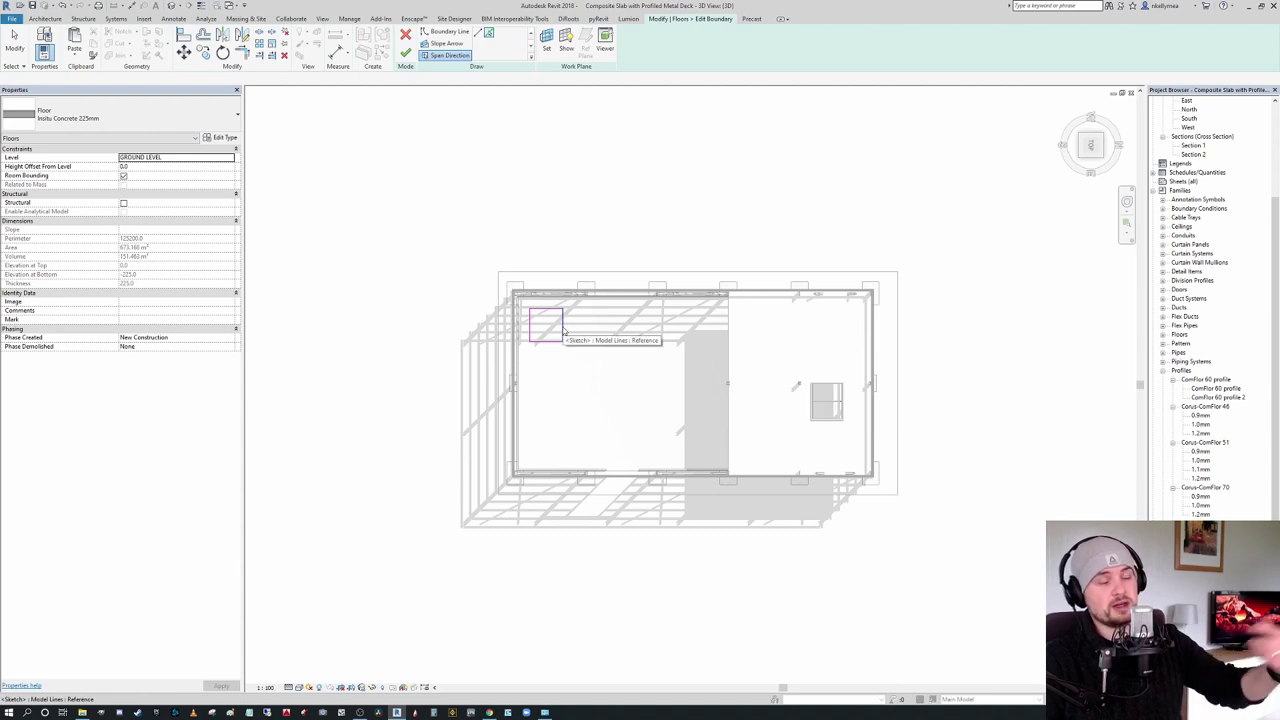
scroll(566, 322, up, 3)
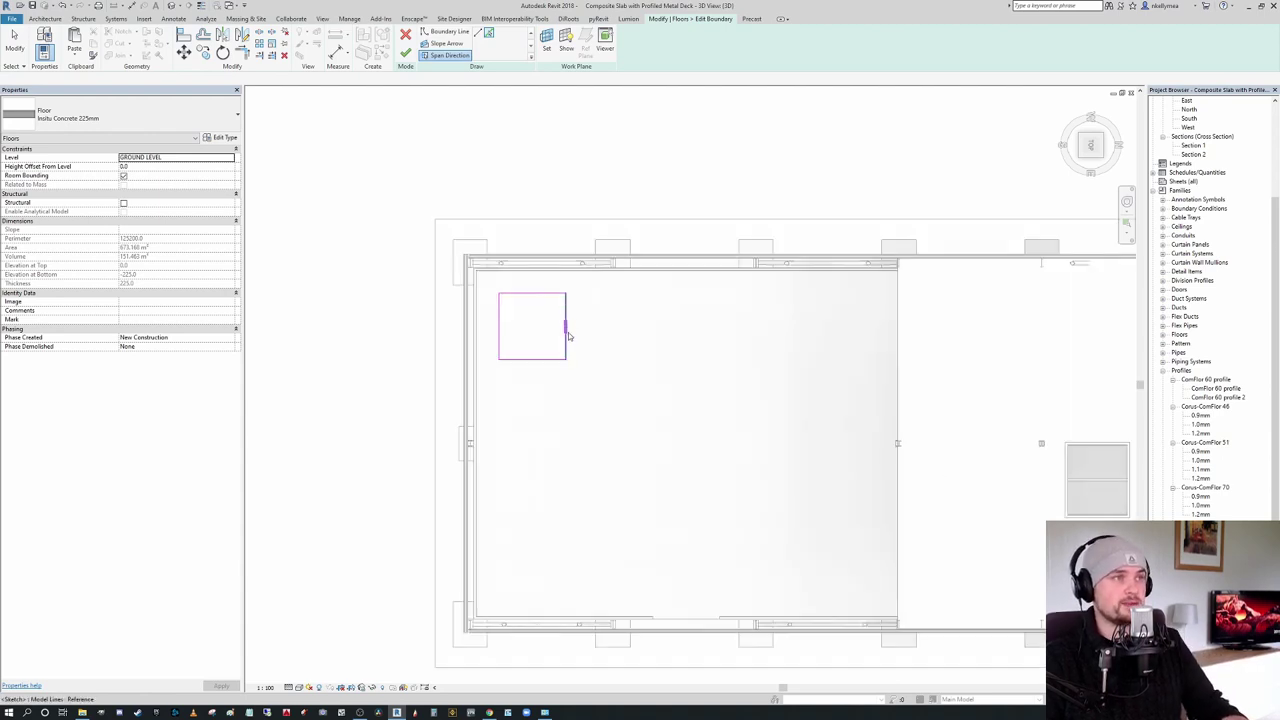
click(406, 52)
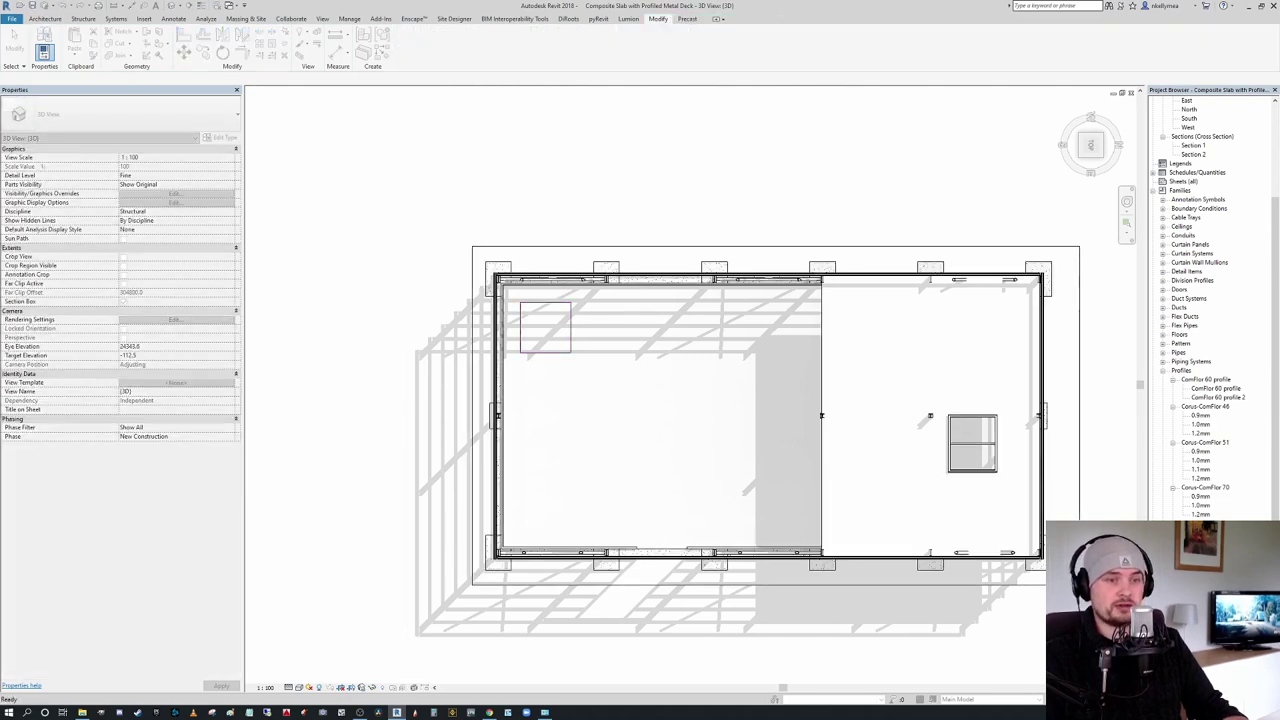
Step: Duplicate the small square slab's floor type under the name Insitu Concrete 450mm
click(545, 328)
scroll(620, 348, up, 2)
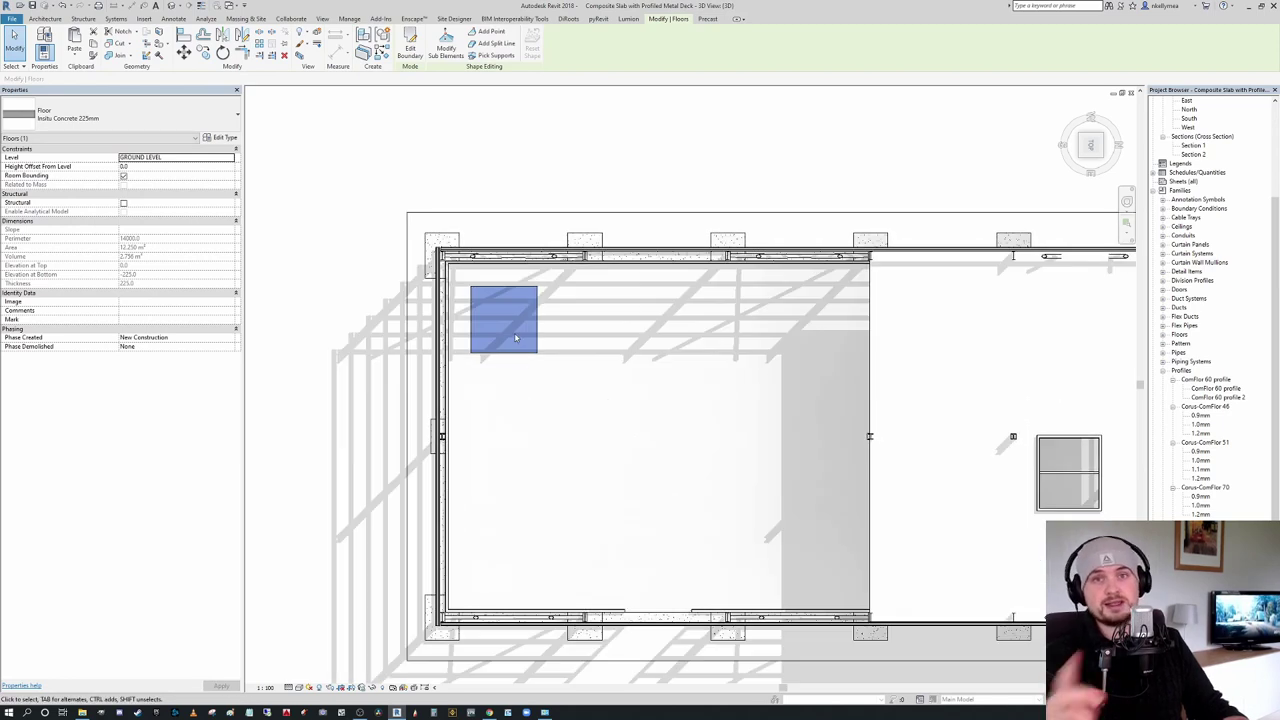
scroll(537, 344, down, 2)
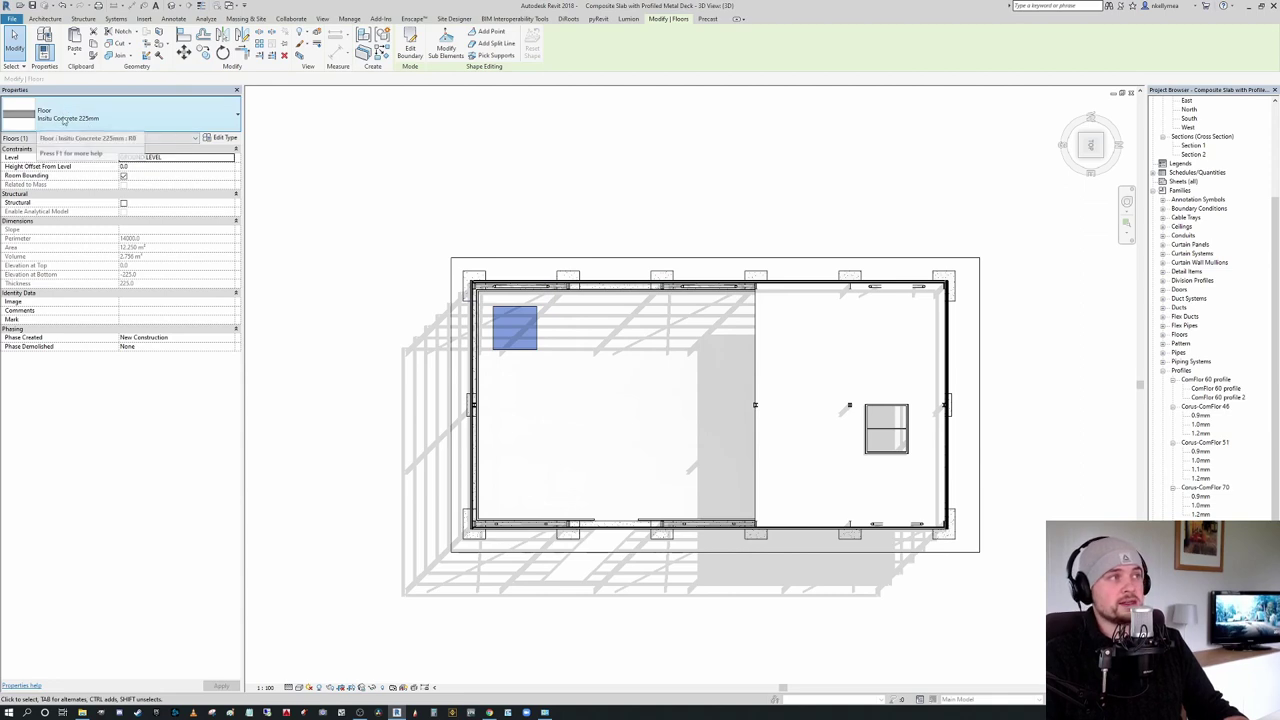
click(157, 119)
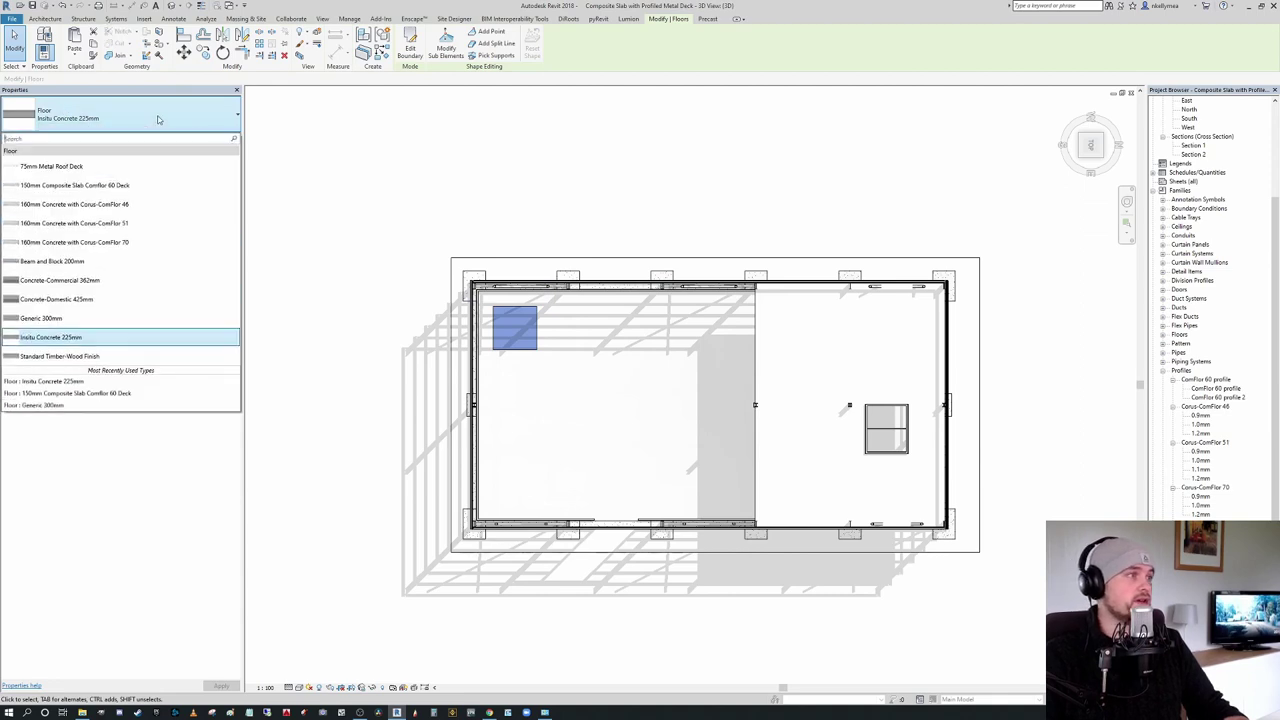
click(157, 119)
click(221, 137)
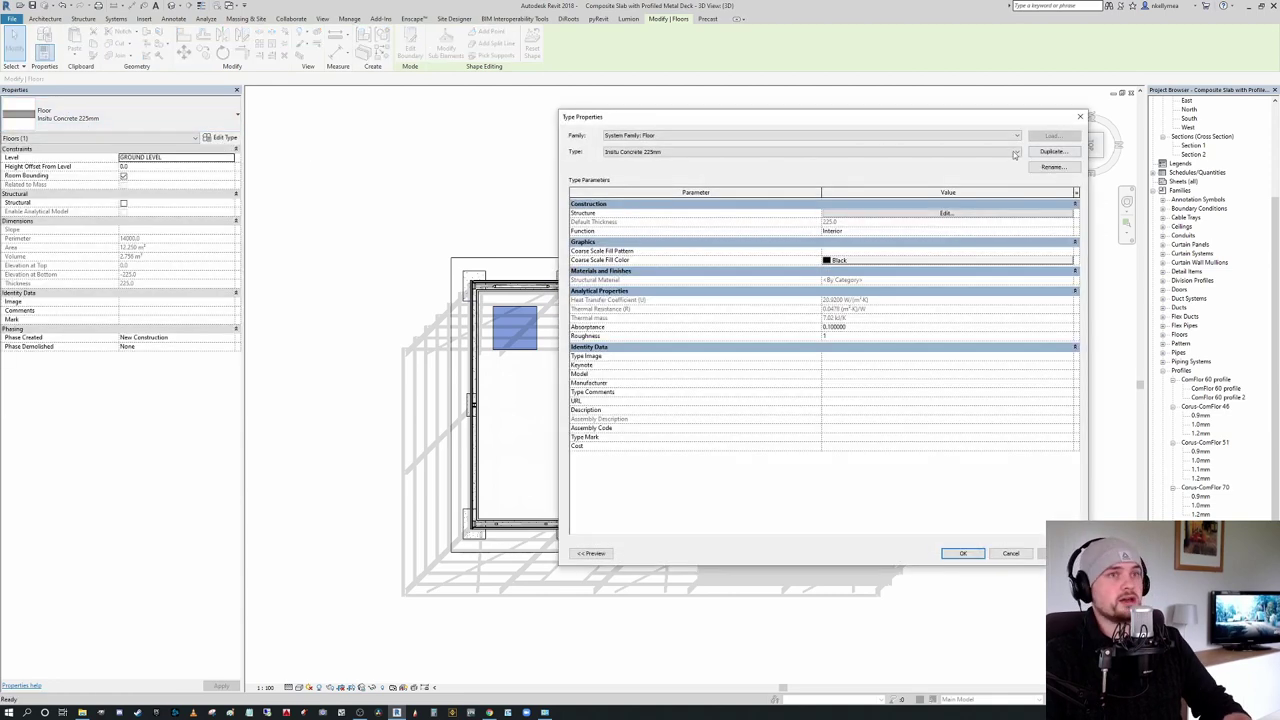
click(1052, 151)
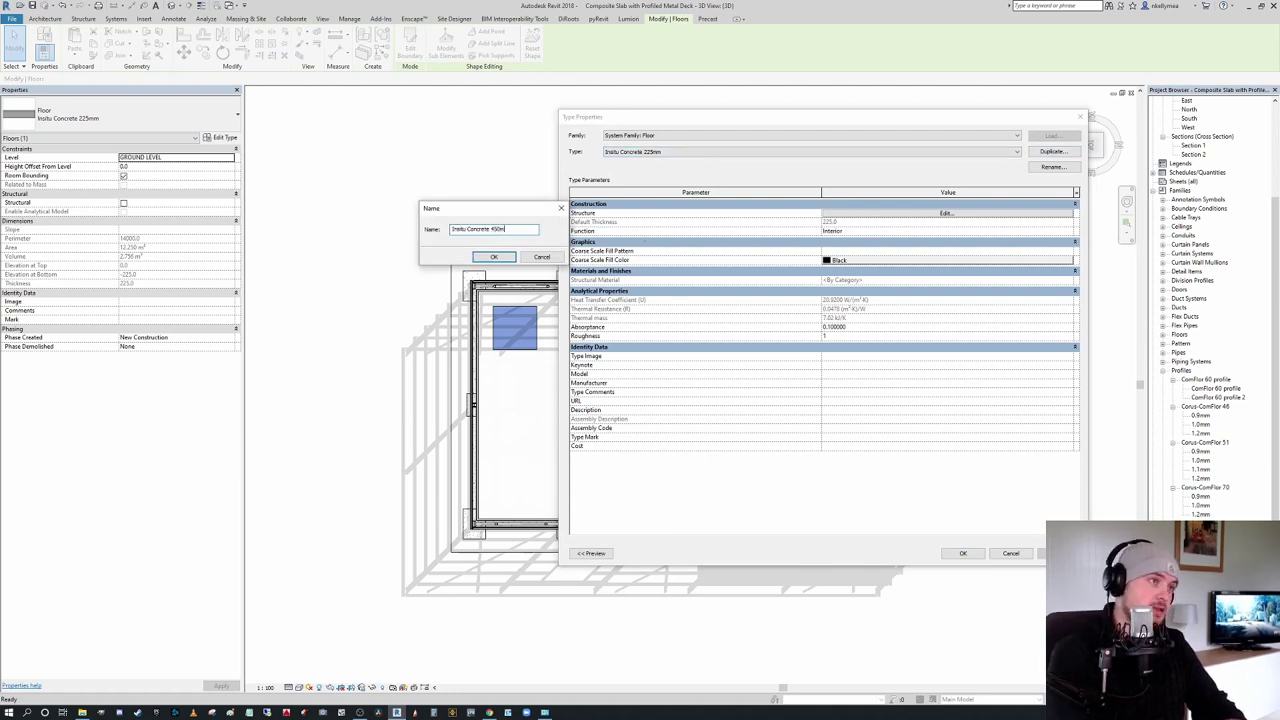
key(Return)
Step: Set the Structure layer of the new floor type to 400 mm thick and apply the type to the square slab
click(939, 205)
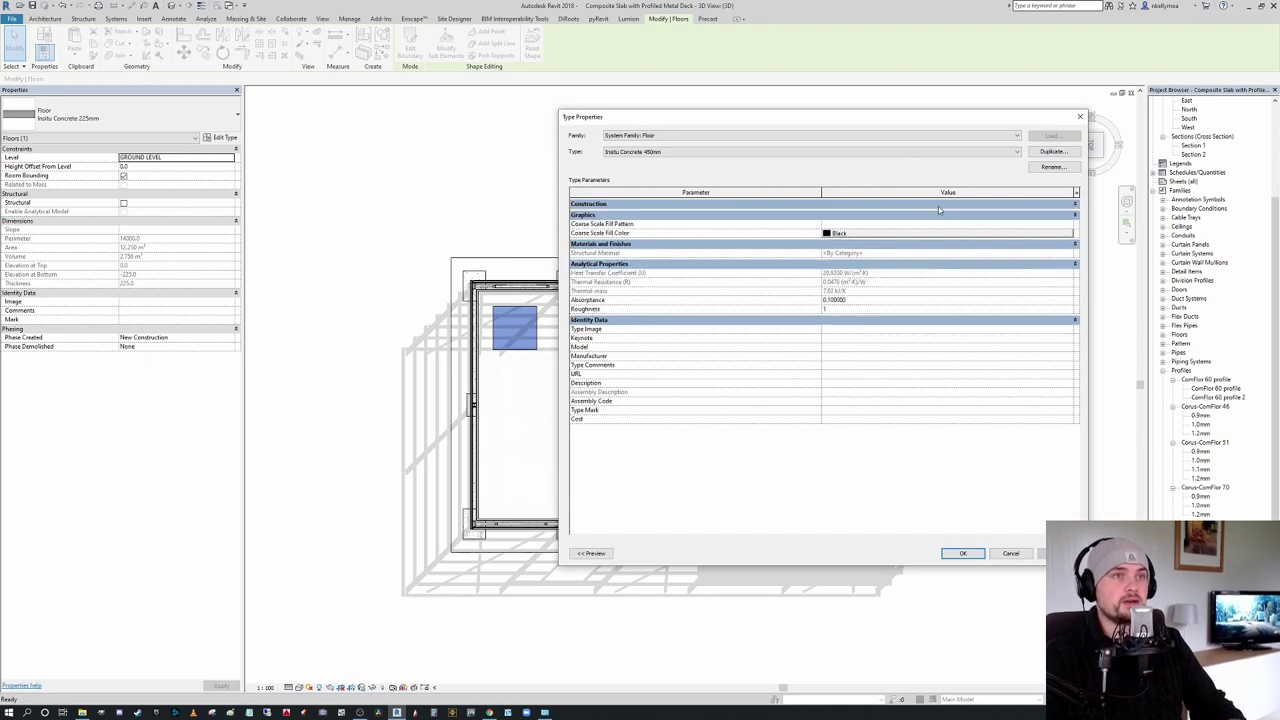
click(920, 205)
click(960, 214)
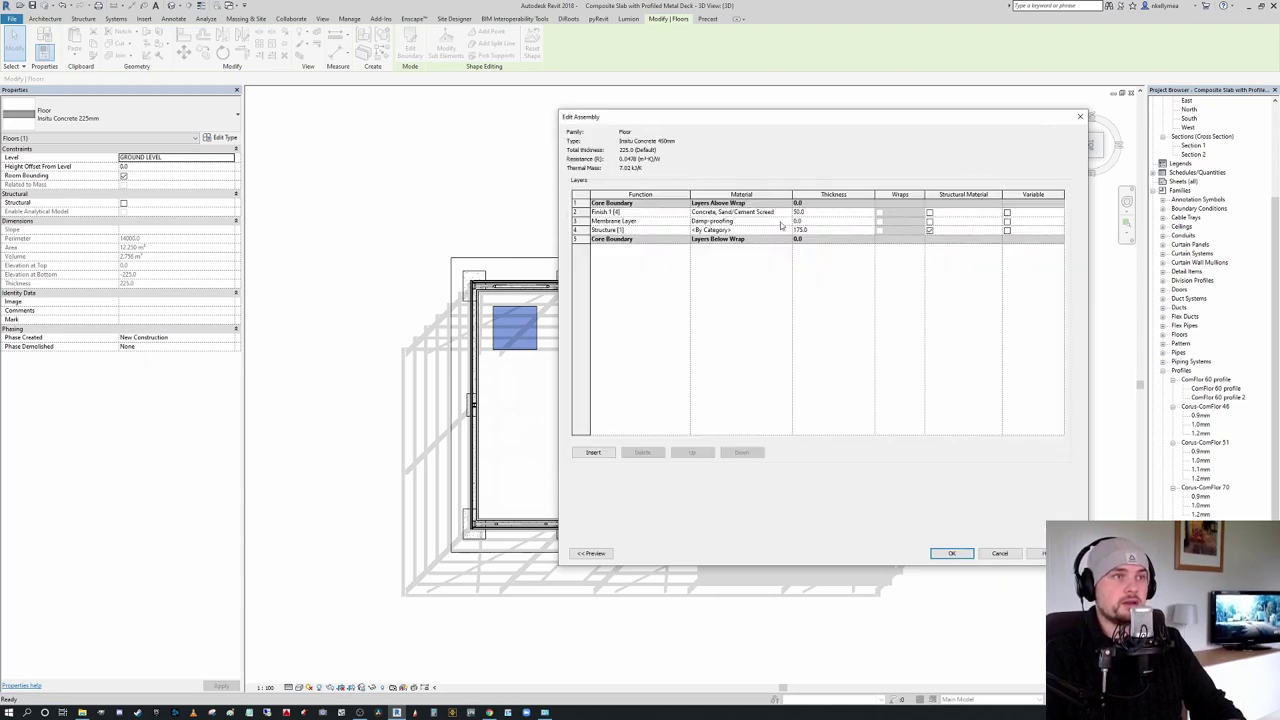
click(833, 230)
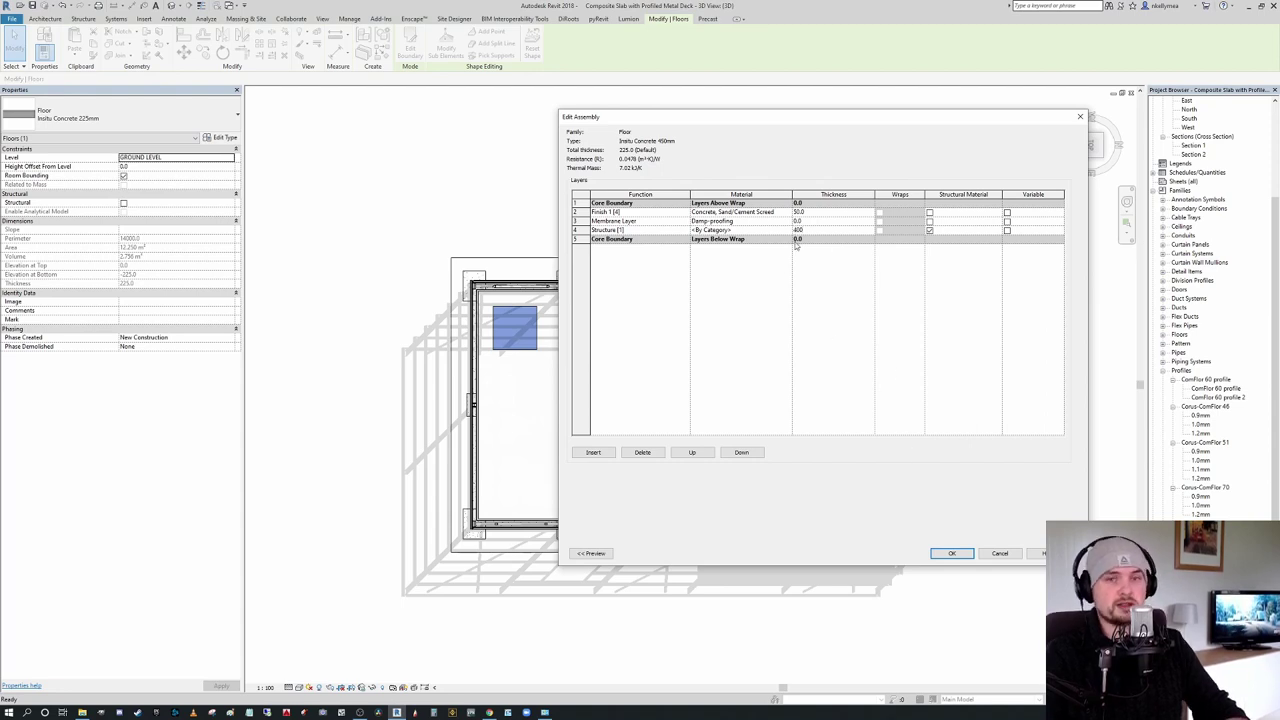
click(953, 555)
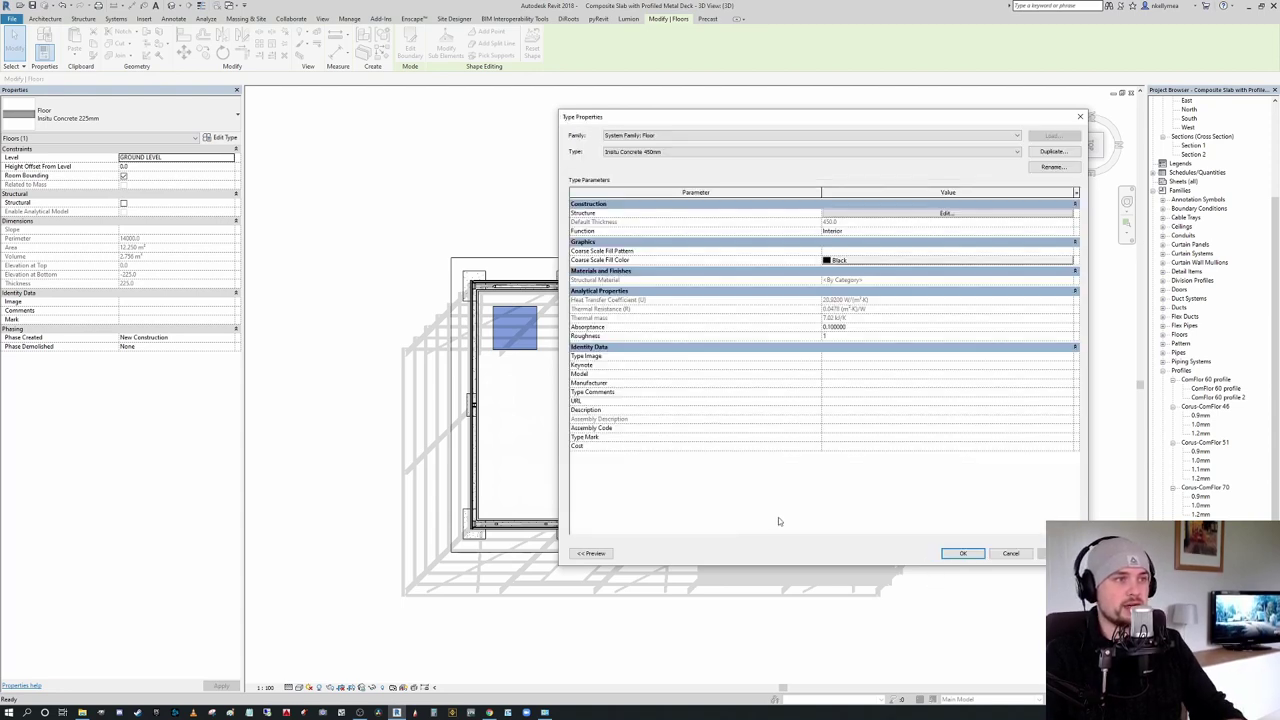
click(966, 551)
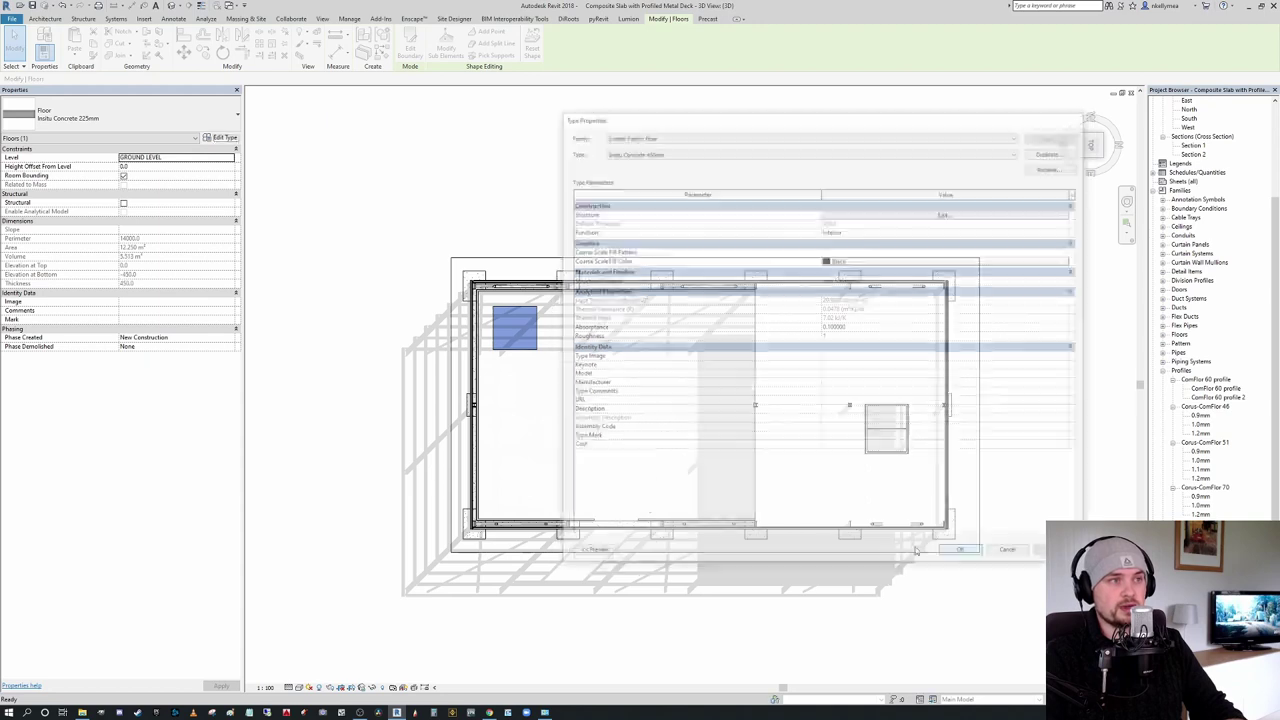
Step: Pull the door side of the section box inward to cut through the square slab, and view the cut side-on
scroll(437, 395, down, 2)
shift+middle_drag(437, 395, 528, 259)
click(528, 259)
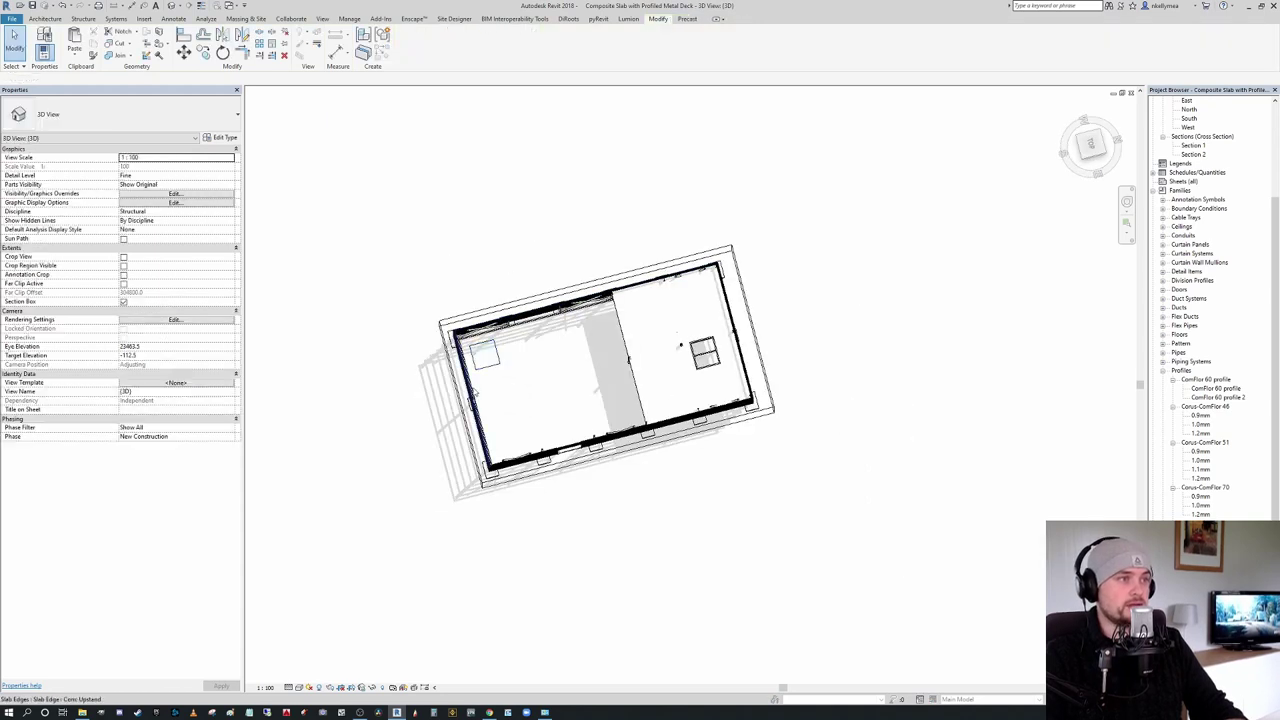
click(530, 298)
scroll(548, 390, up, 2)
drag(670, 479, 522, 318)
shift+middle_drag(618, 478, 510, 28)
scroll(470, 285, up, 8)
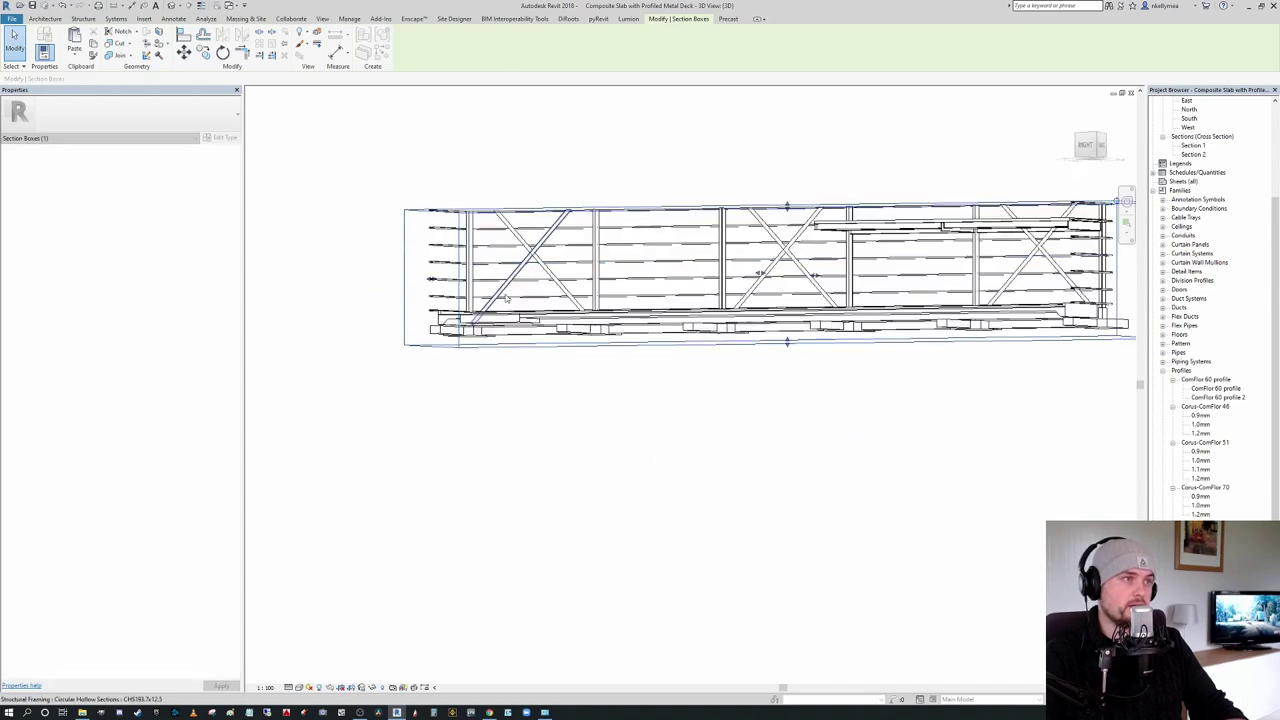
scroll(505, 323, down, 7)
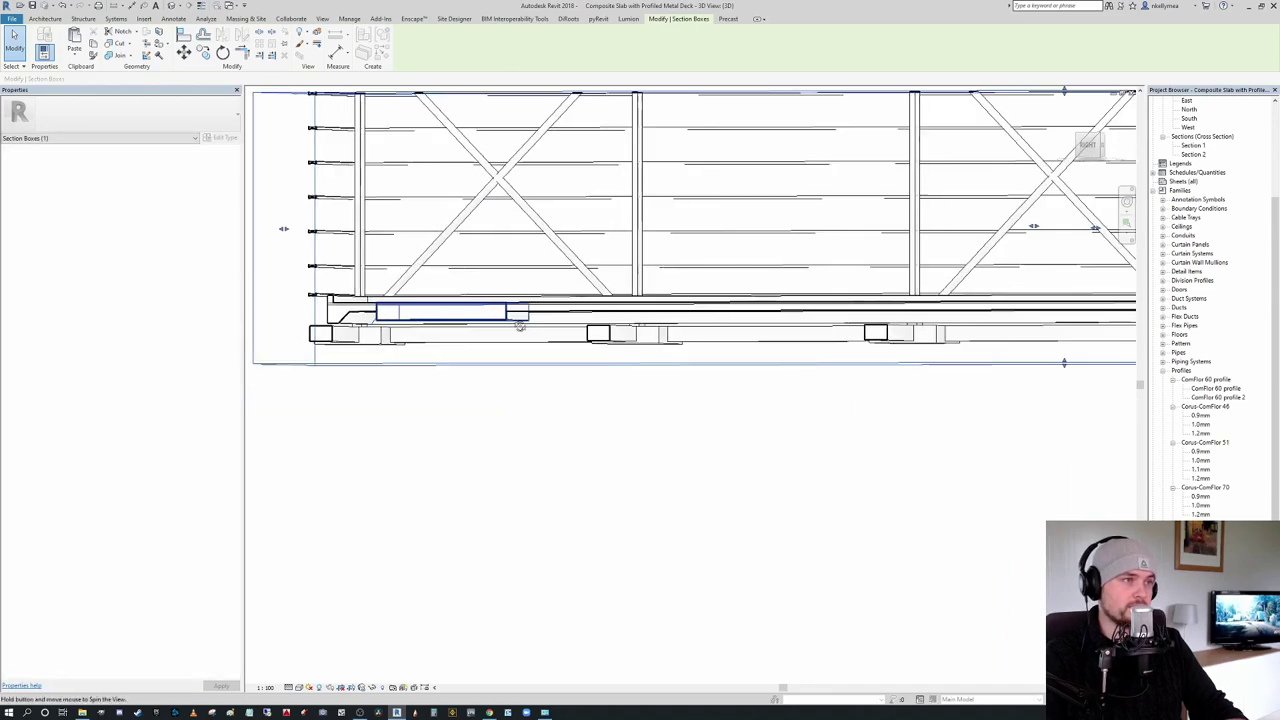
Step: Inspect the cut through the square slab up close, and push the section box's cut side back out beyond the floor slab's edge
shift+middle_drag(505, 323, 530, 310)
scroll(528, 306, up, 6)
scroll(528, 306, up, 7)
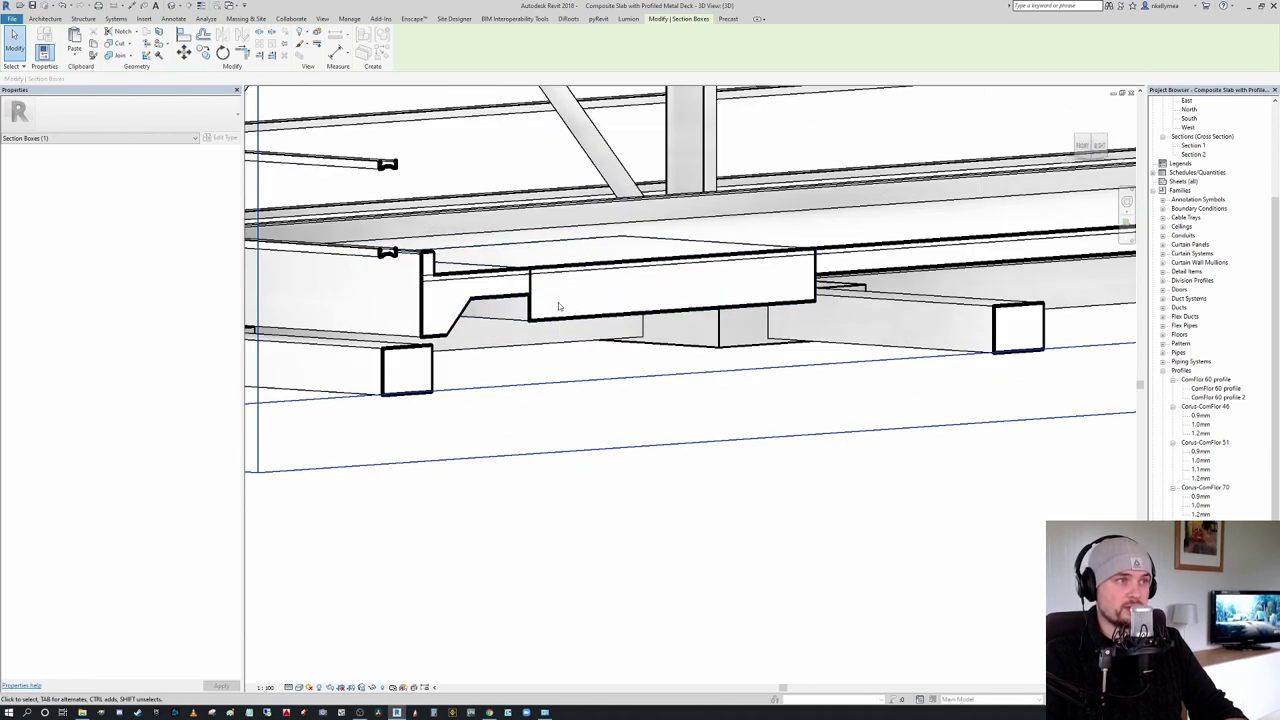
scroll(557, 306, down, 9)
shift+middle_drag(629, 331, 515, 332)
scroll(530, 322, down, 3)
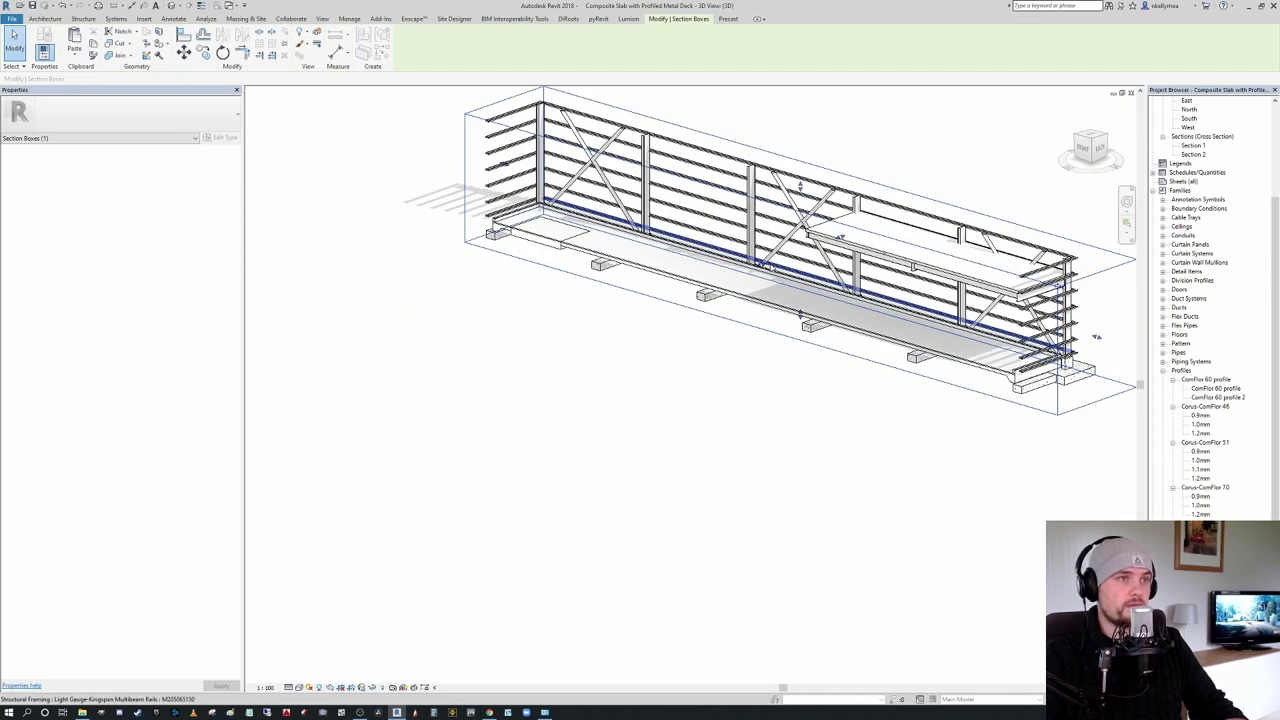
shift+middle_drag(762, 268, 520, 240)
key(Escape)
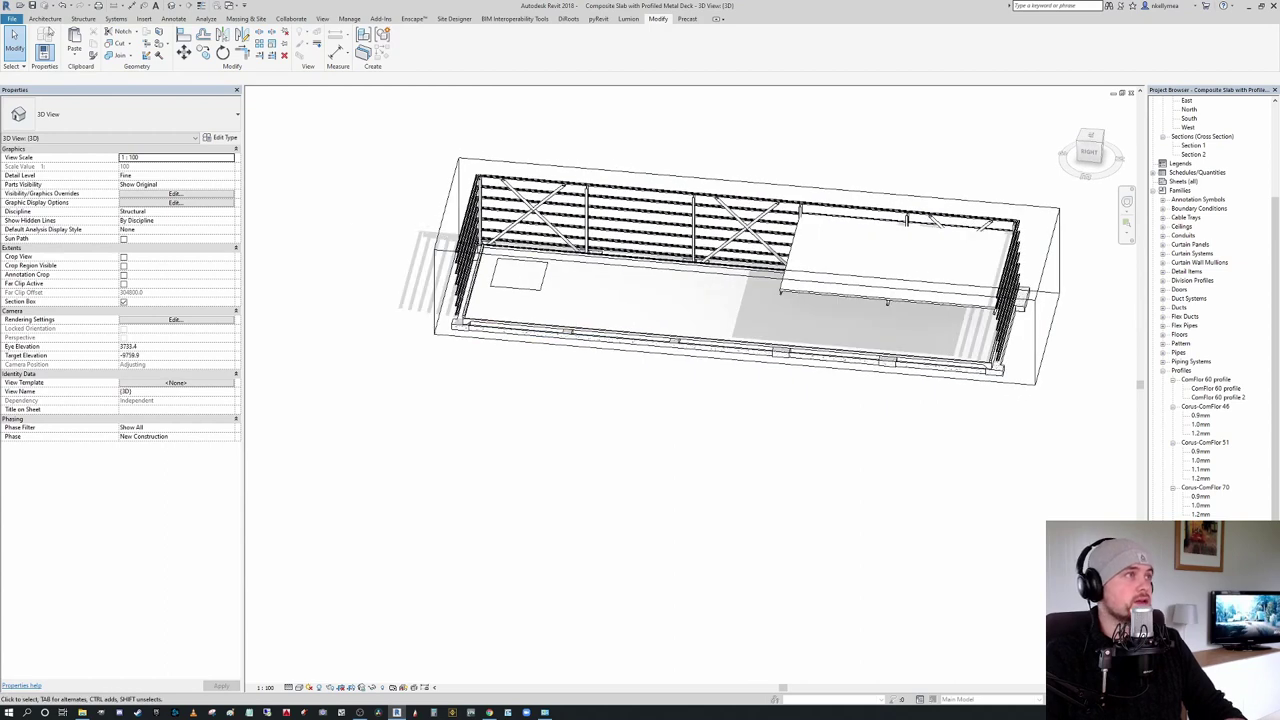
Step: Switch to the open Slab Thickening Edge profile family and examine its triangular profile
click(30, 21)
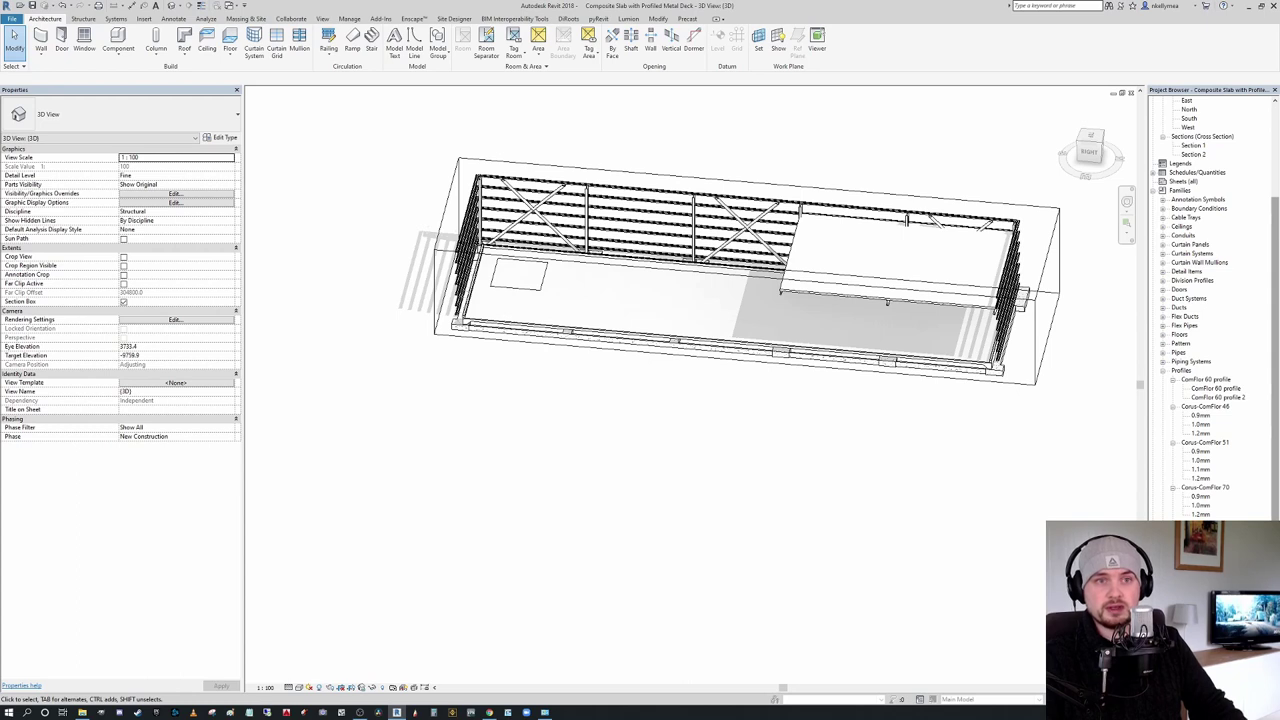
scroll(1210, 300, down, 3)
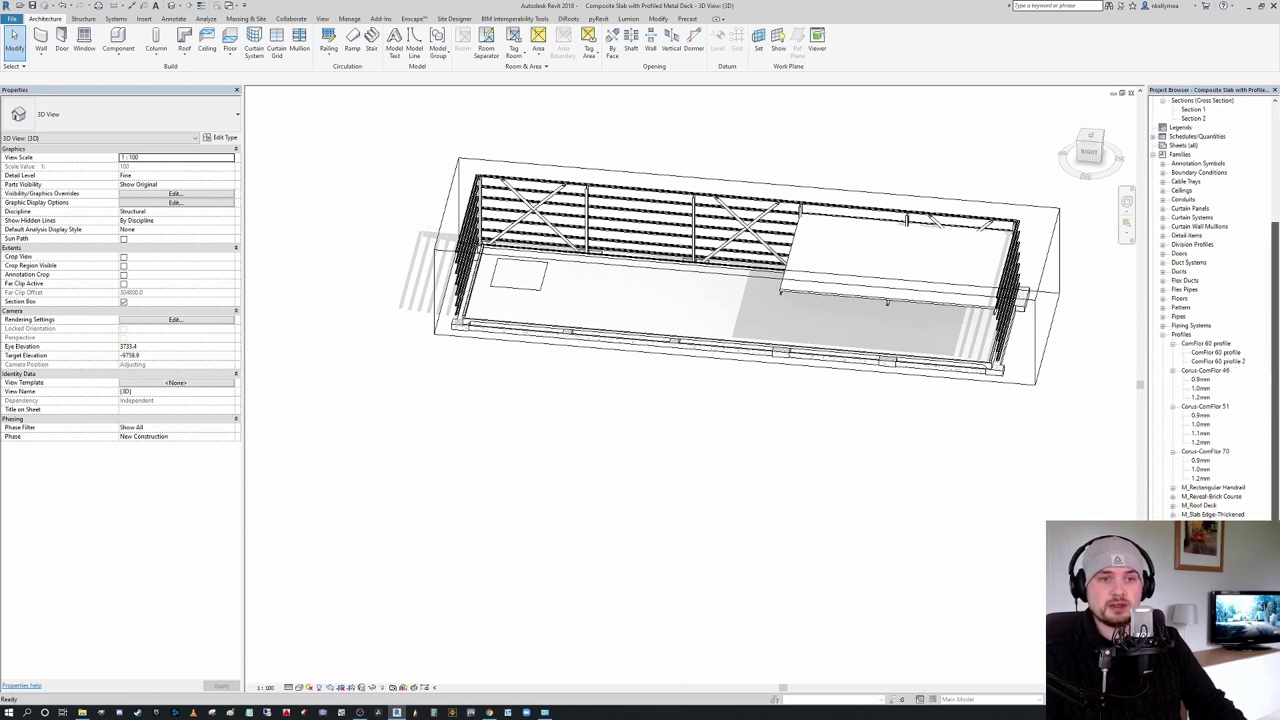
click(1275, 350)
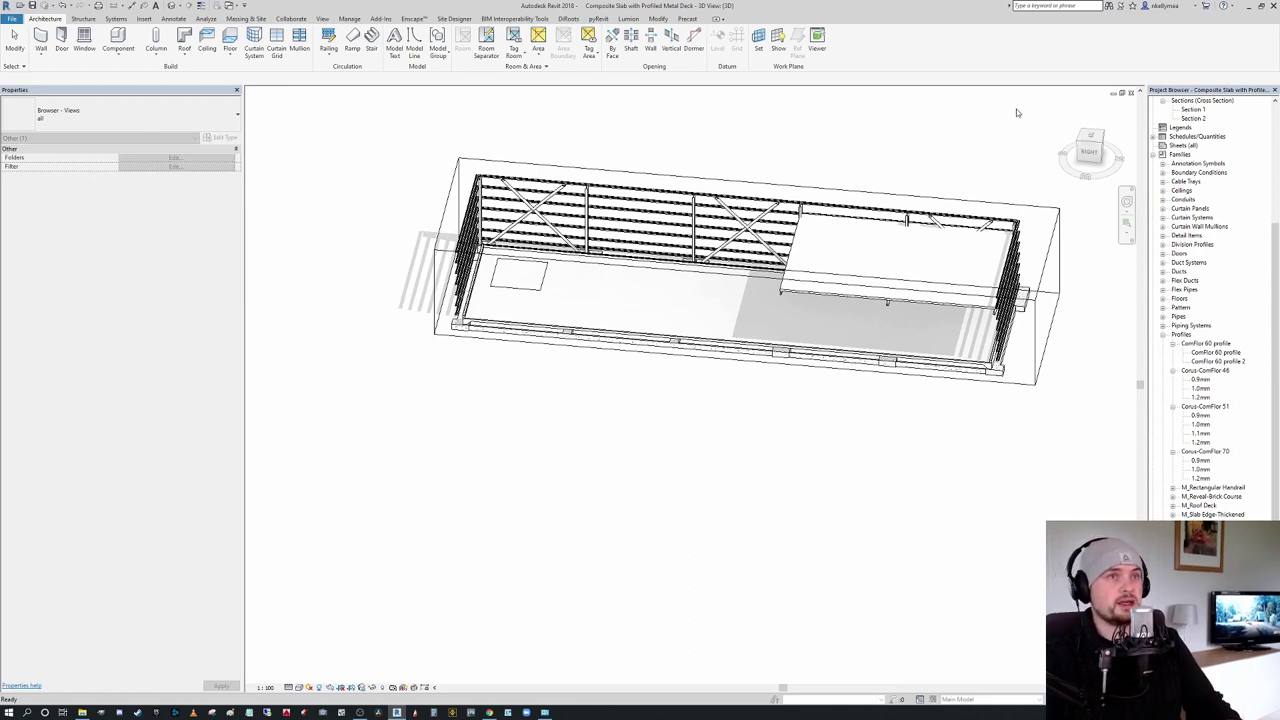
click(1122, 93)
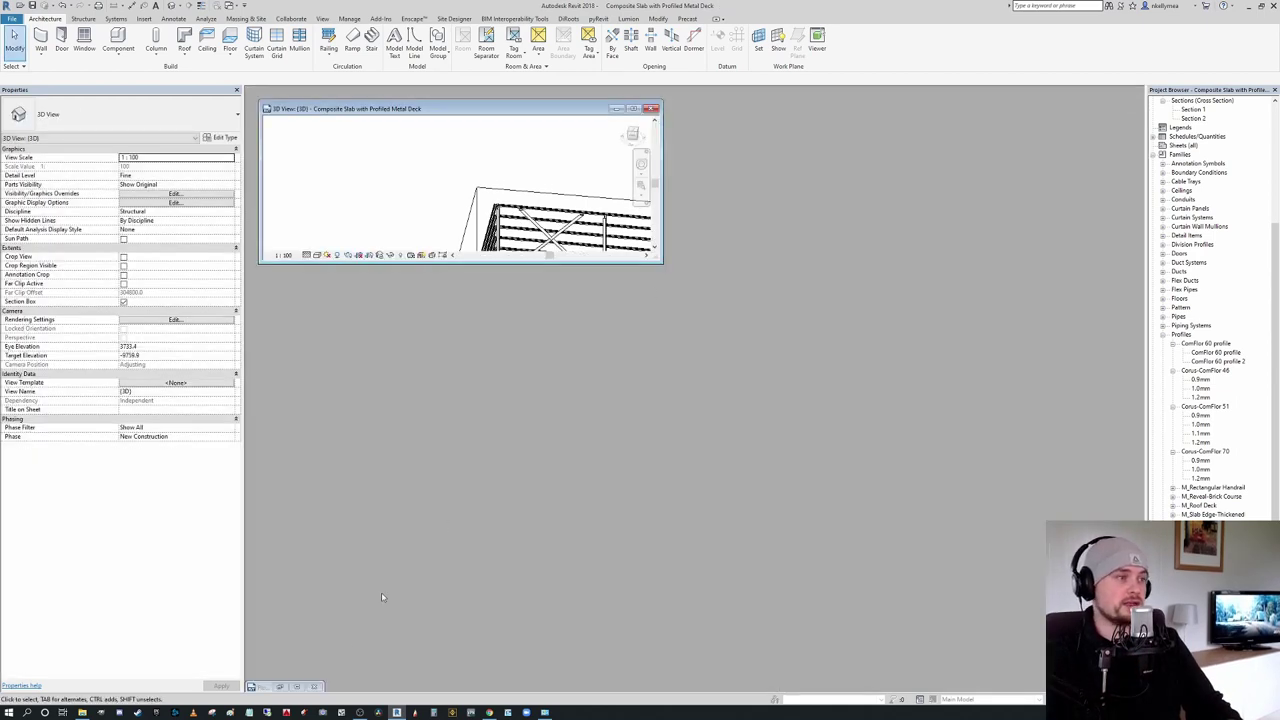
click(303, 687)
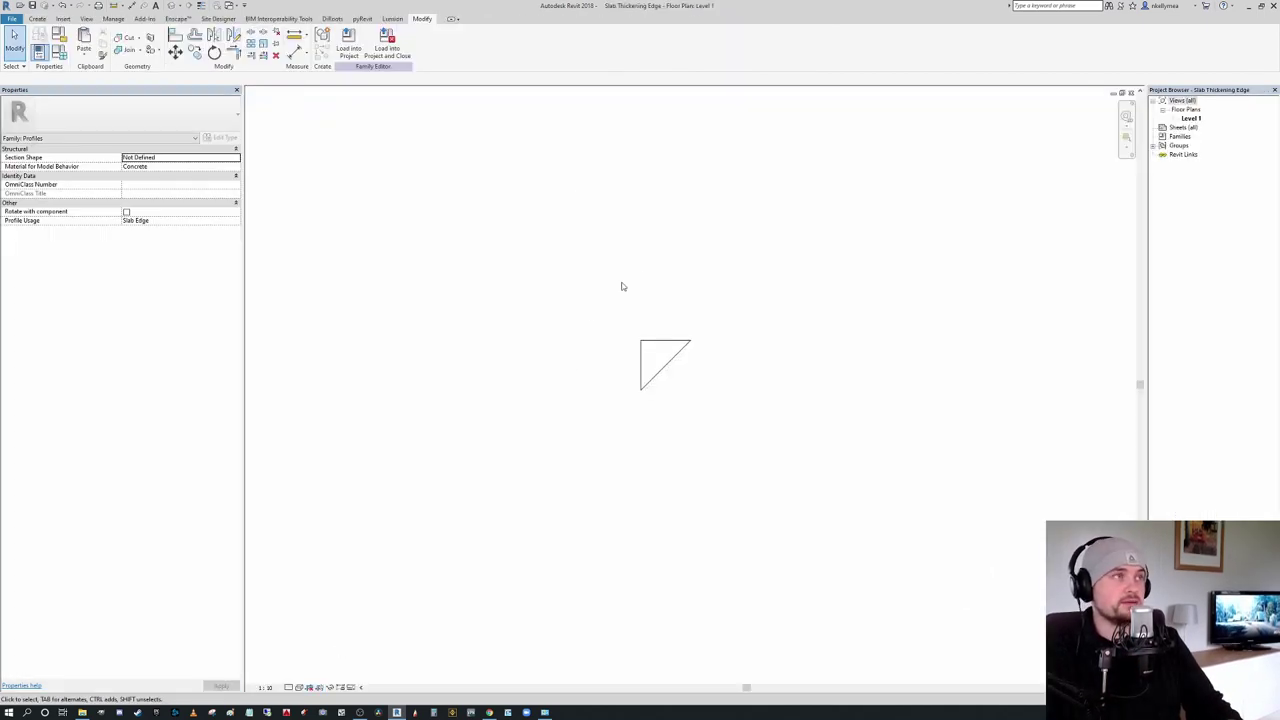
scroll(627, 334, up, 2)
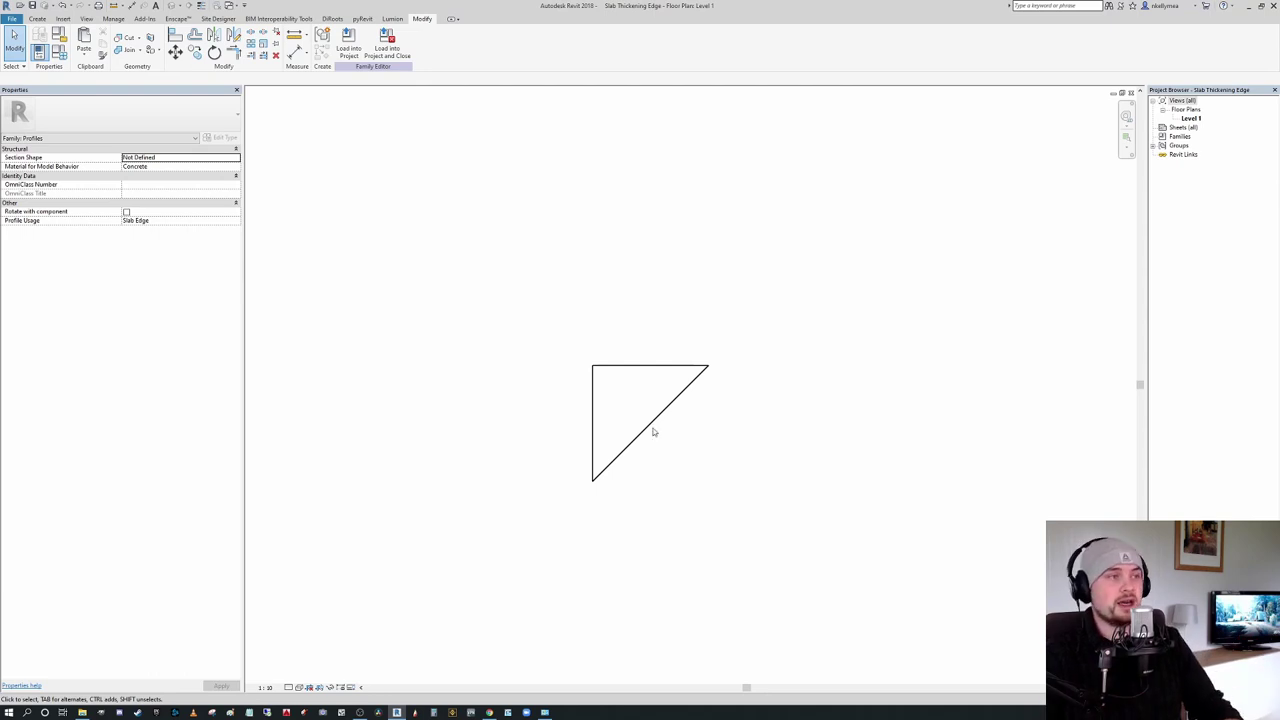
scroll(722, 435, down, 1)
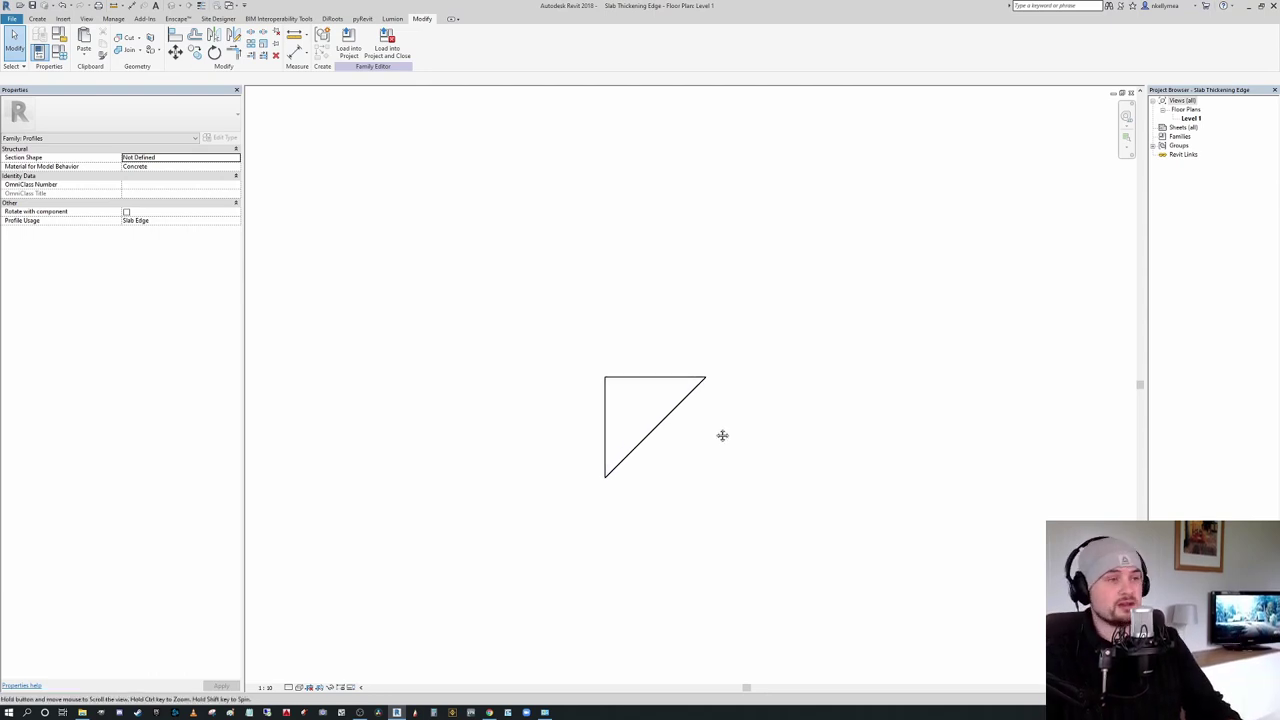
mouse_move(722, 435)
middle_down()
mouse_move(708, 447)
mouse_move(715, 421)
middle_up()
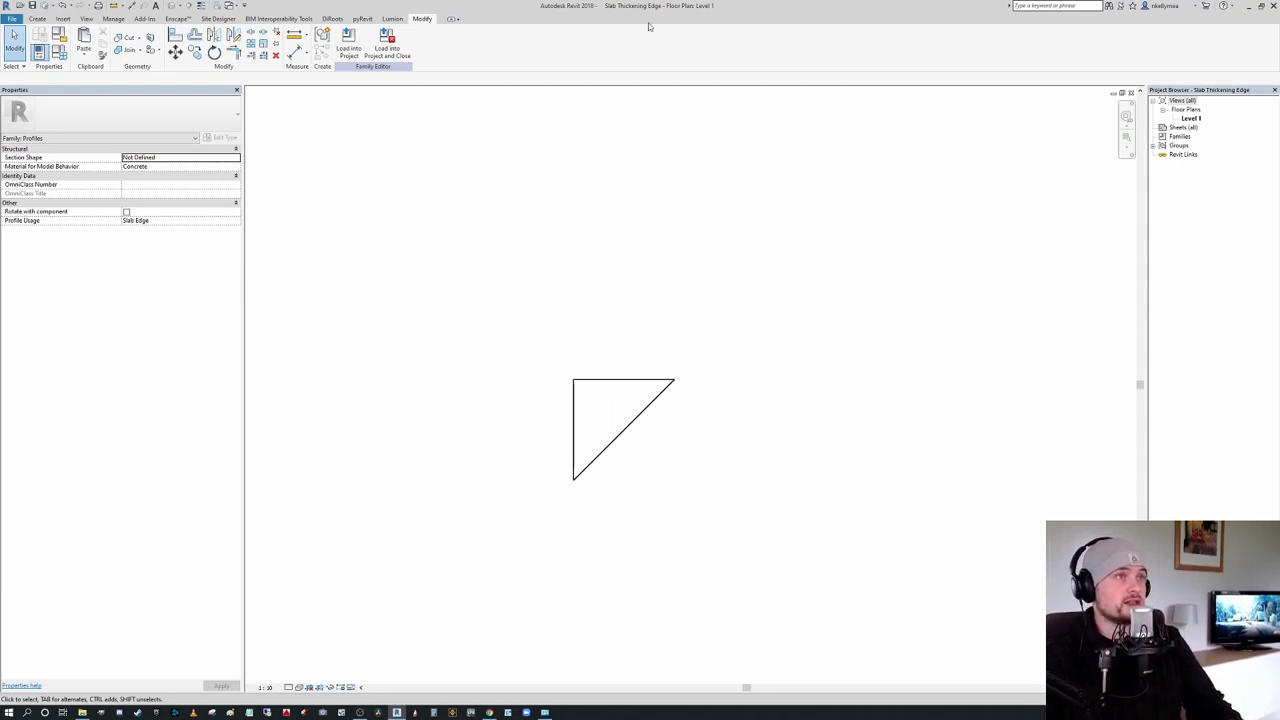
middle_drag(727, 195, 733, 192)
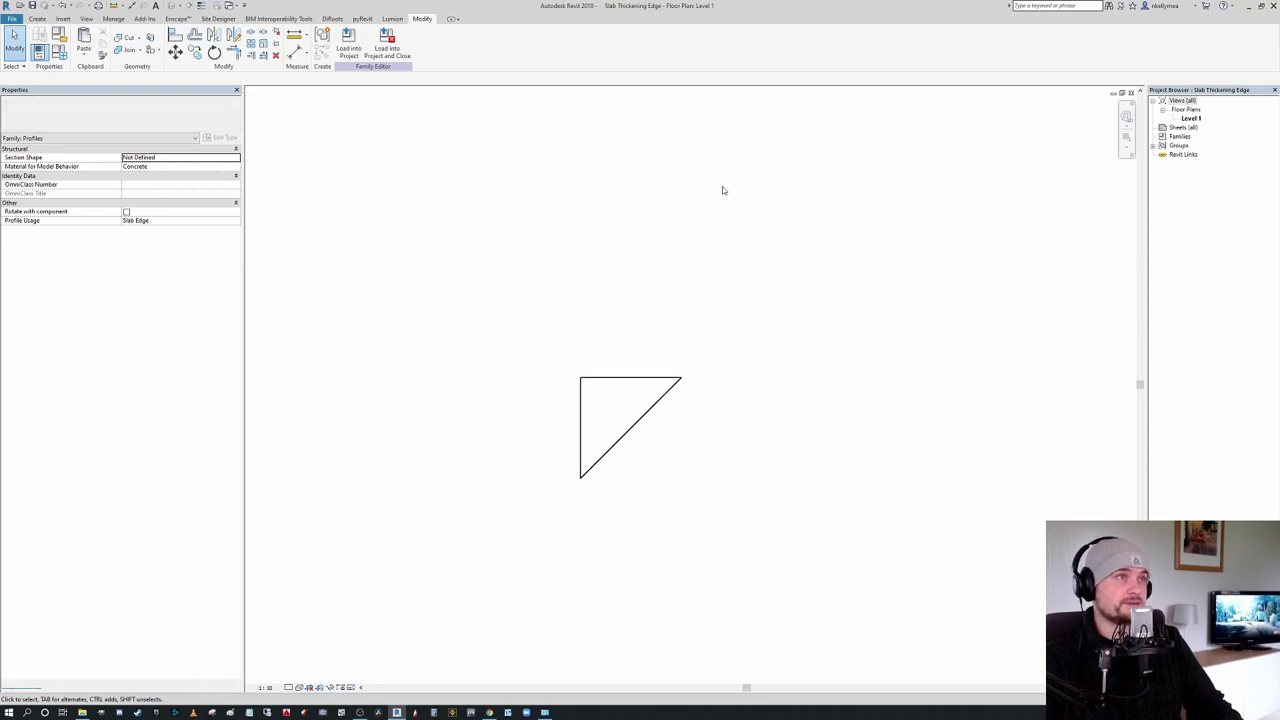
Step: Save the profile family to the desktop as Slab Thickening Edge, and load it into the project while closing the family
click(11, 19)
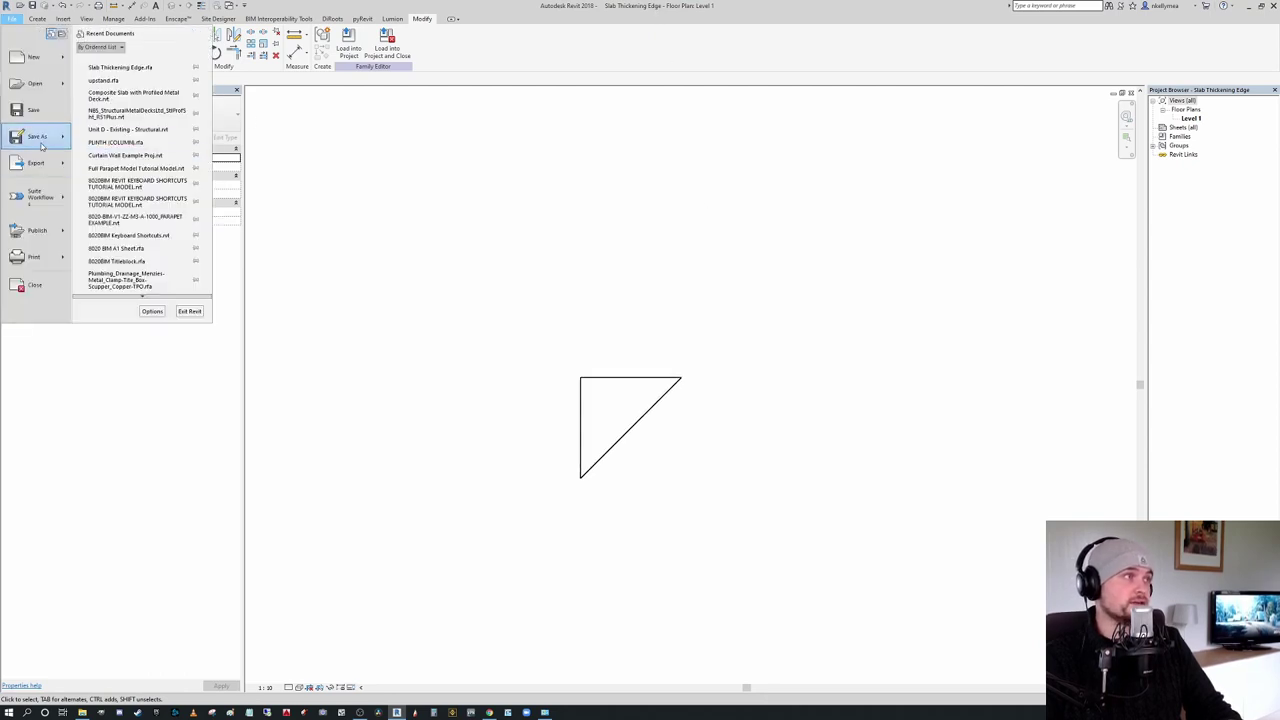
mouse_move(38, 136)
click(141, 98)
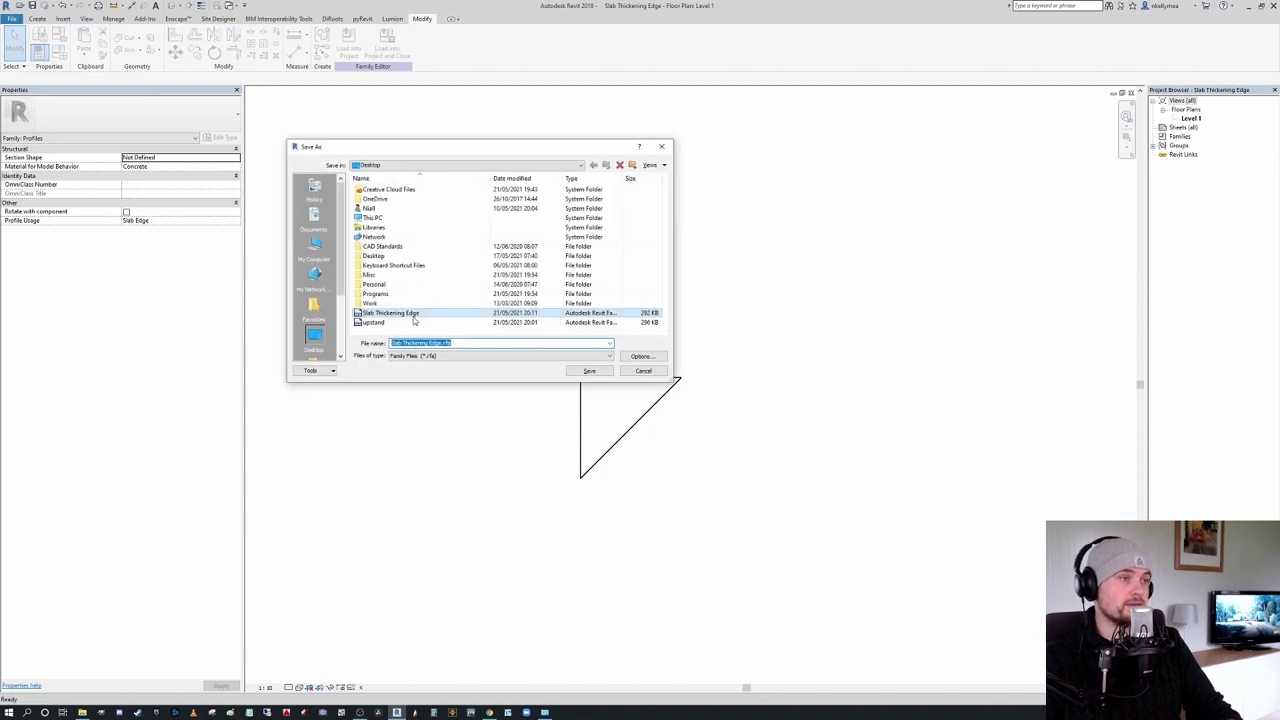
click(588, 372)
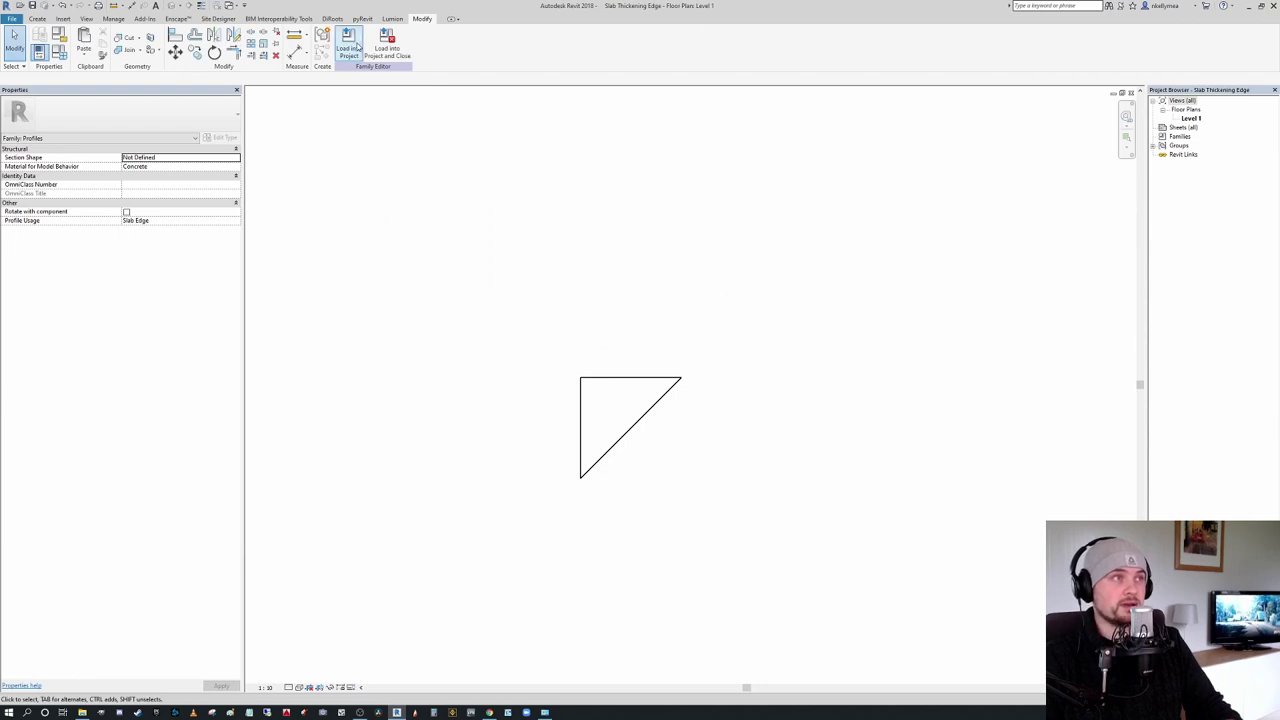
click(387, 45)
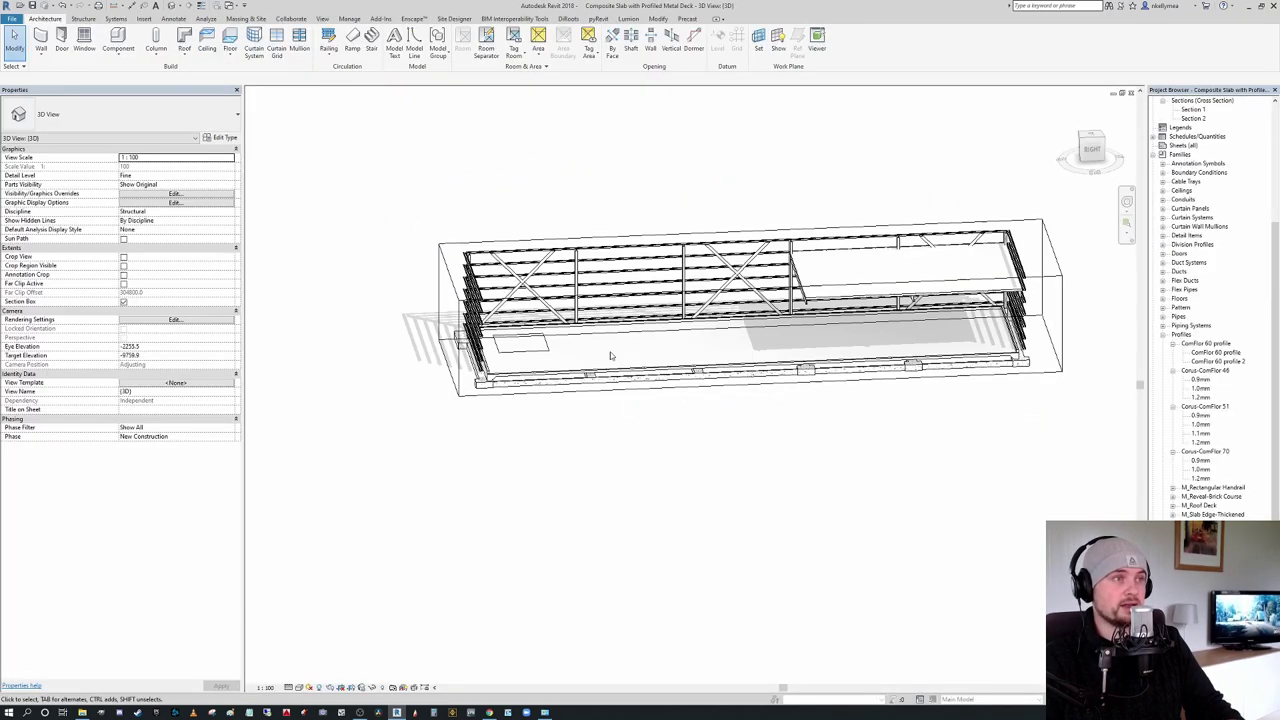
Step: Place a Conc Upstand slab edge along the whole chain of the square pad's underside edges
scroll(610, 357, up, 3)
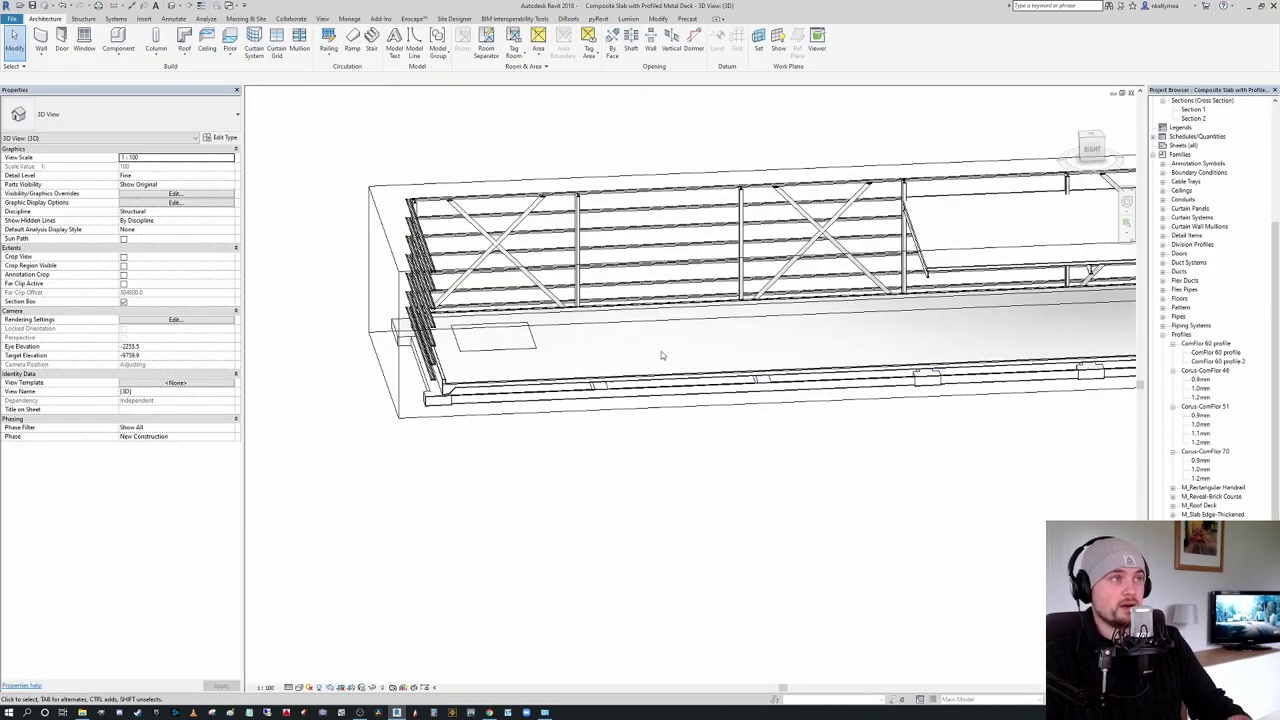
click(230, 55)
click(264, 137)
shift+middle_drag(500, 330, 534, 120)
shift+middle_drag(495, 415, 567, 414)
scroll(565, 413, up, 5)
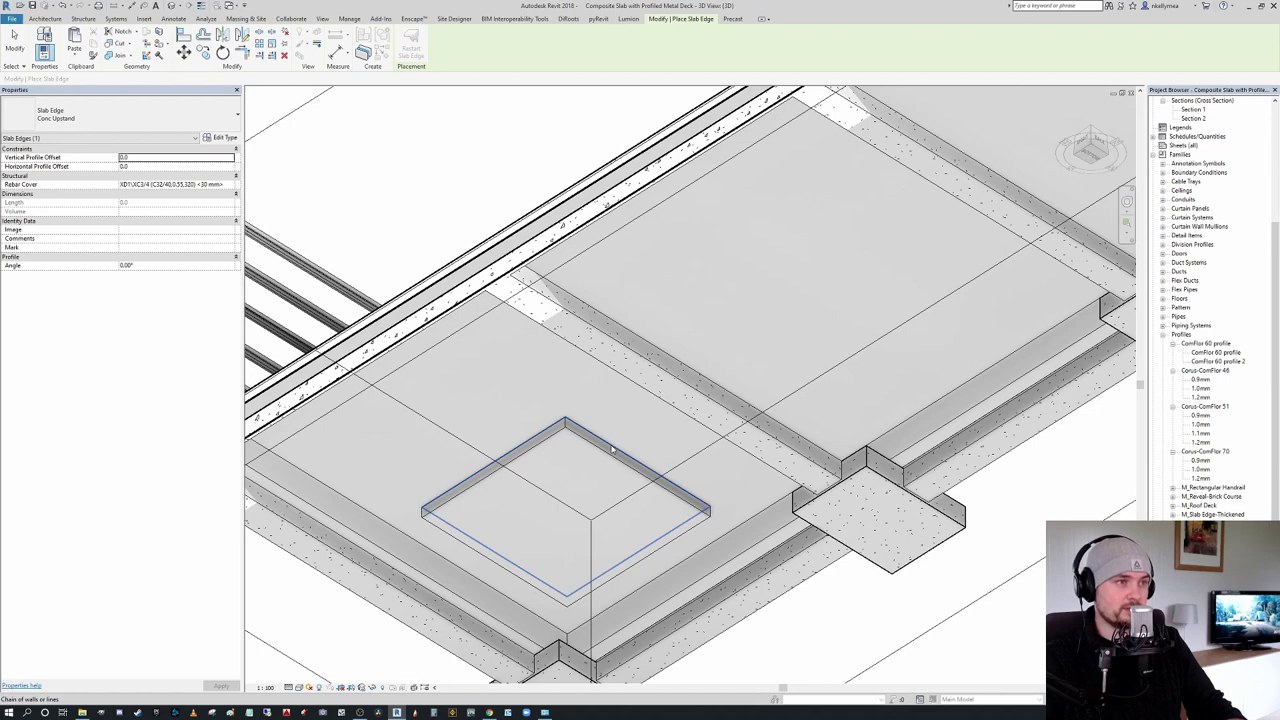
click(612, 450)
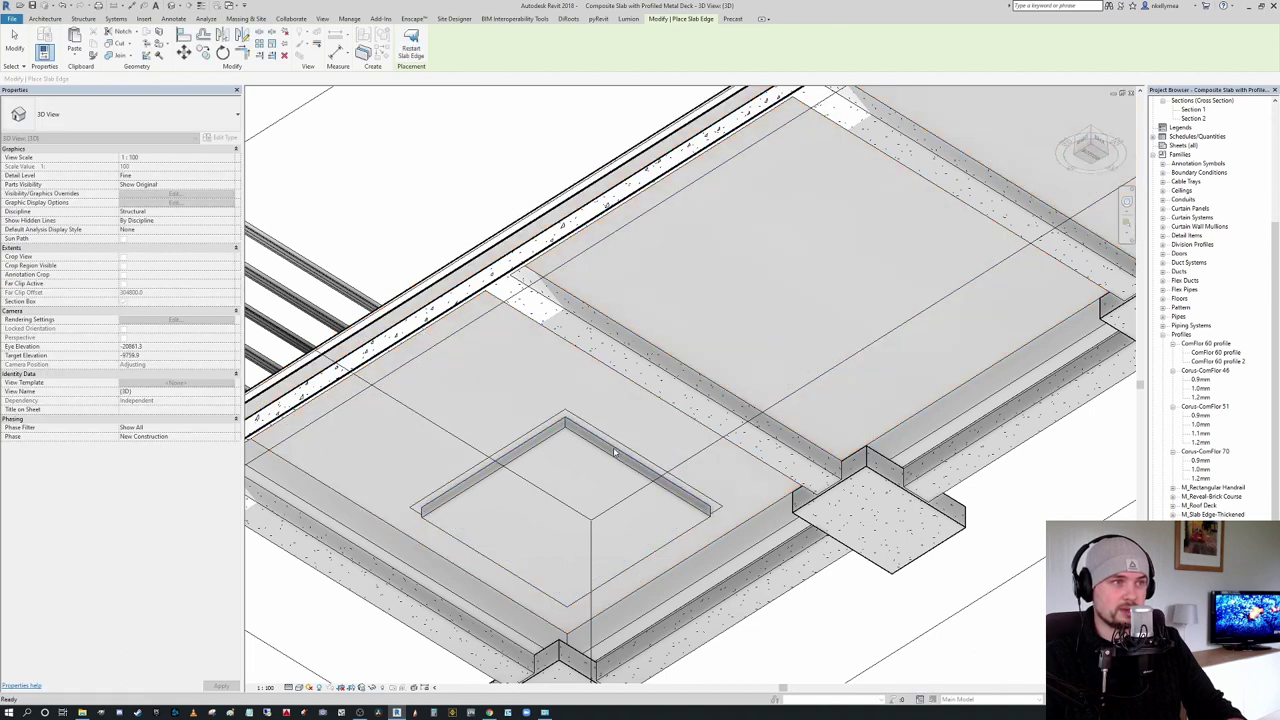
key(Escape)
key(Escape)
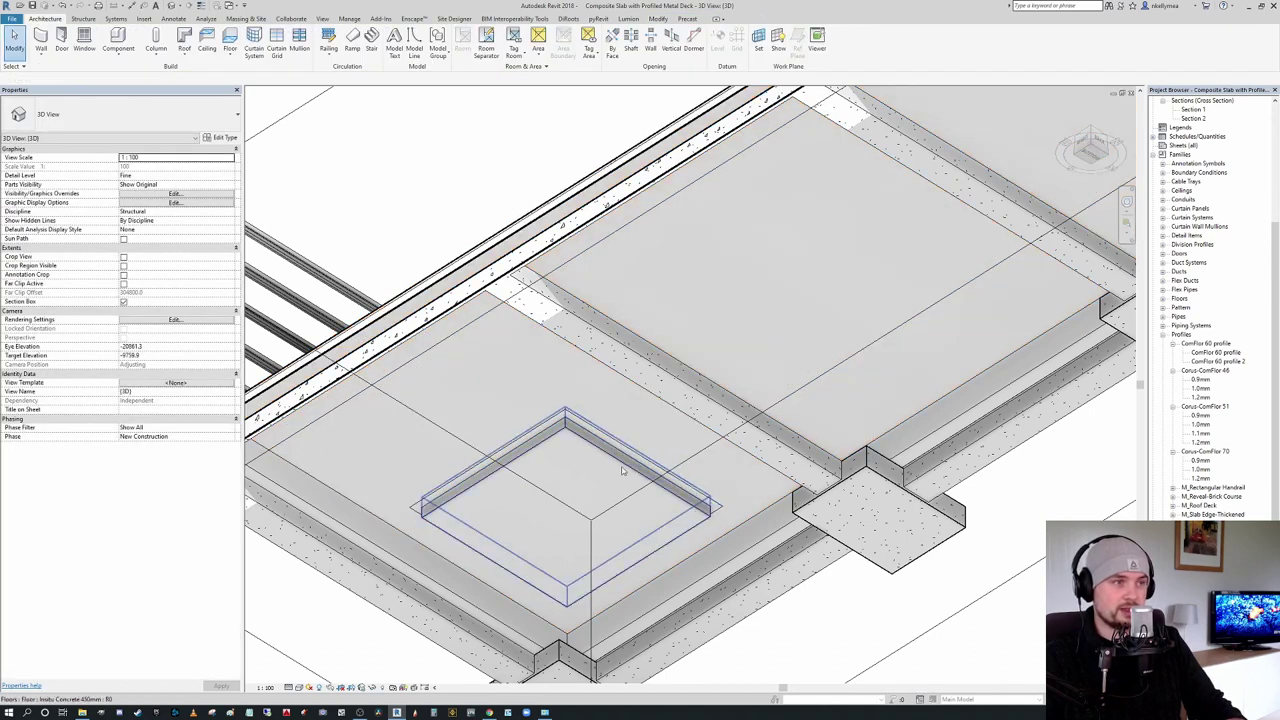
Step: Duplicate the type of the slab edge around the pad under the name Slab Edge Thickening 45 degree closing detail
click(700, 494)
scroll(703, 511, up, 3)
shift+middle_drag(703, 511, 790, 531)
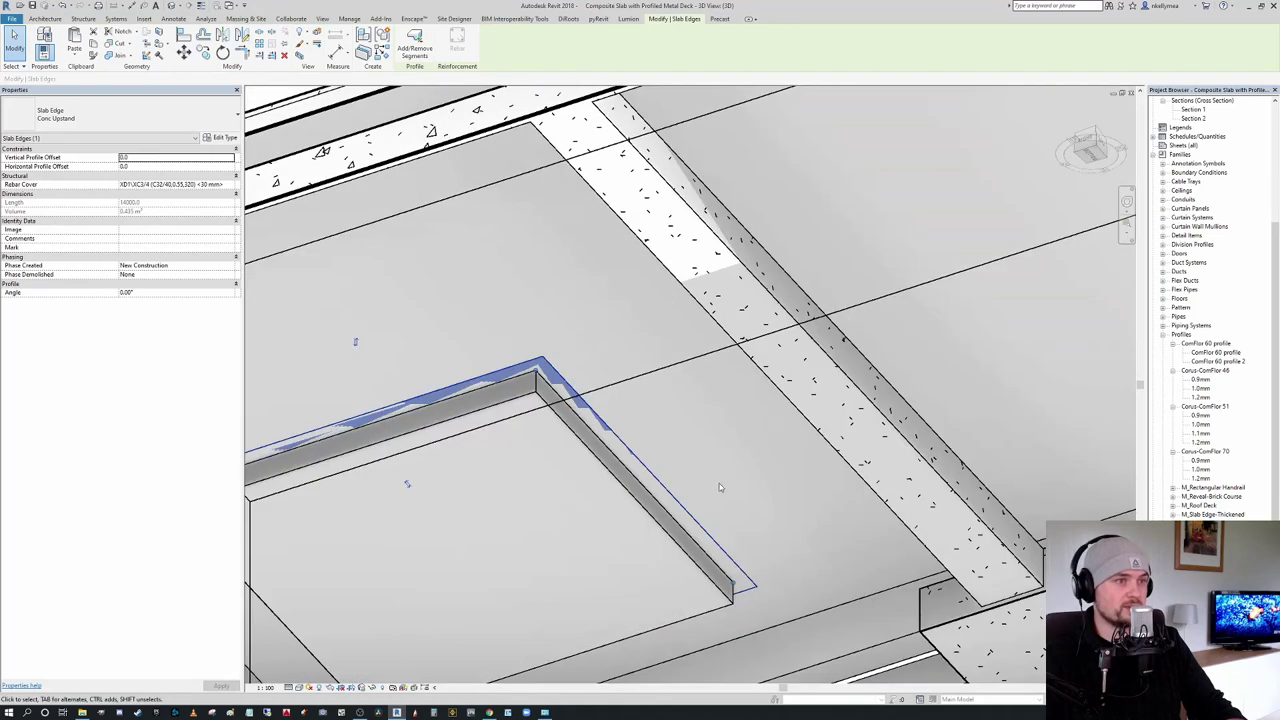
click(220, 137)
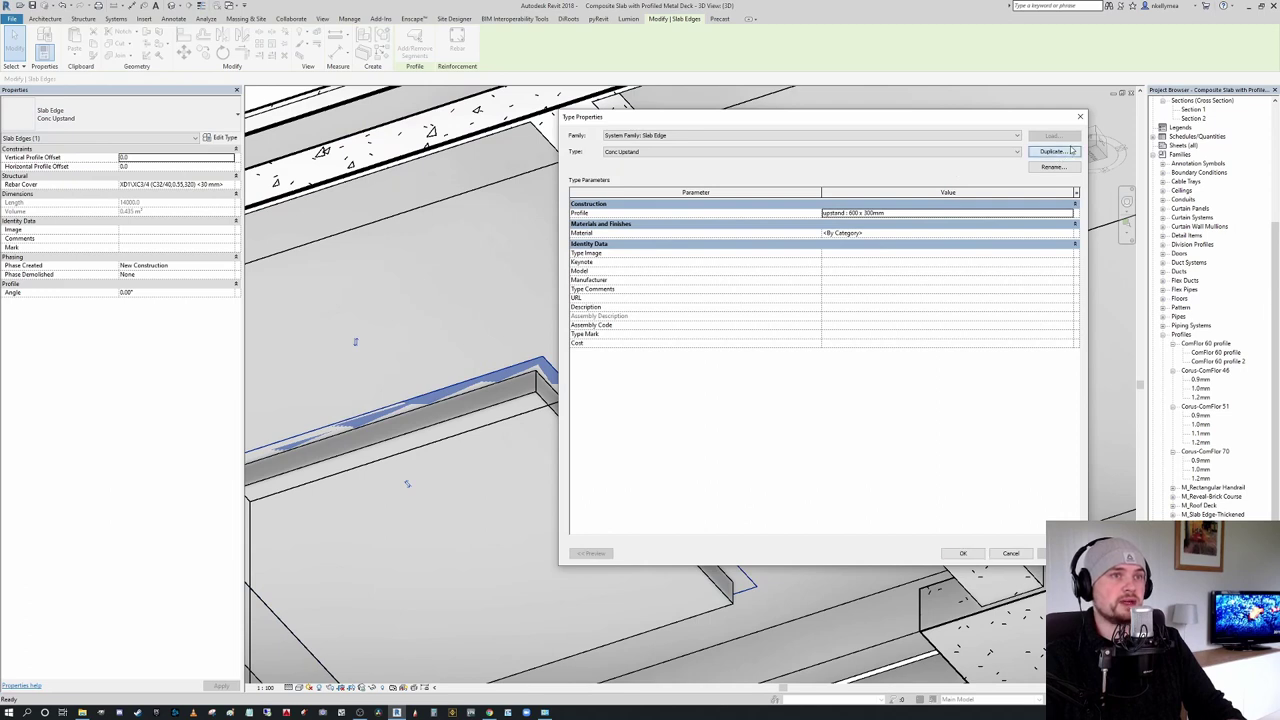
click(1068, 151)
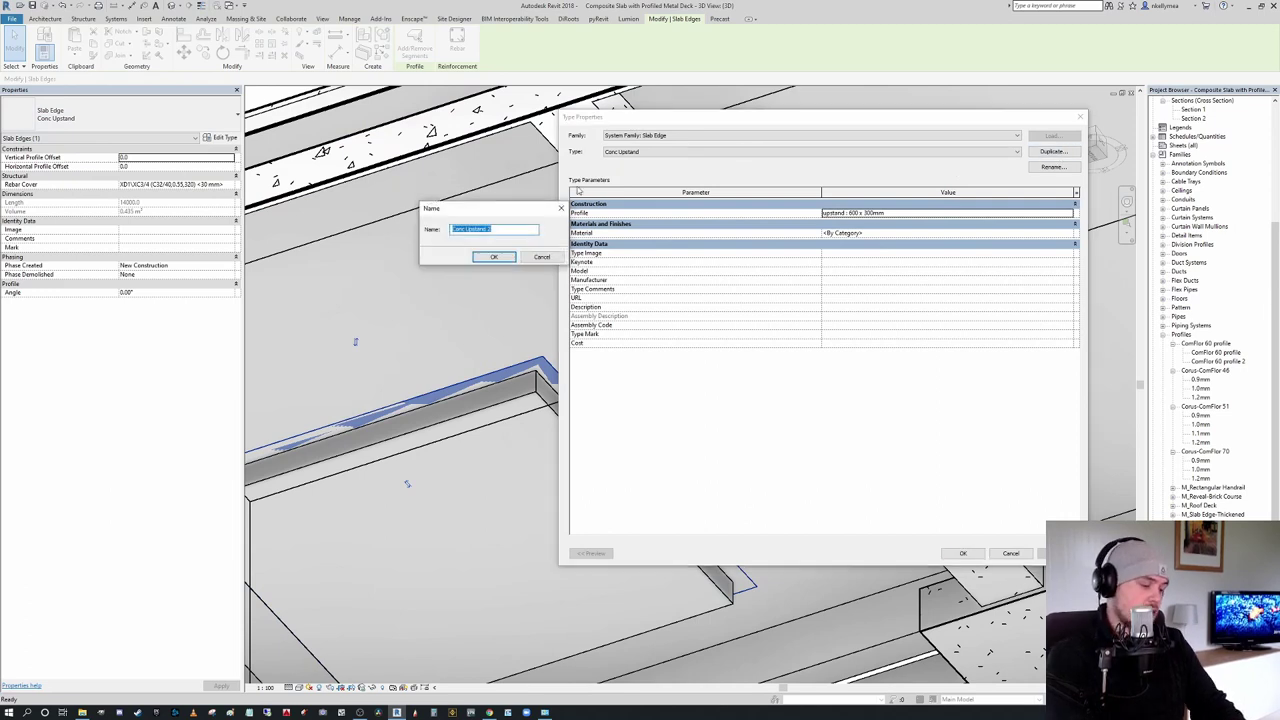
text(Slab Edge Thickening 35 degree)
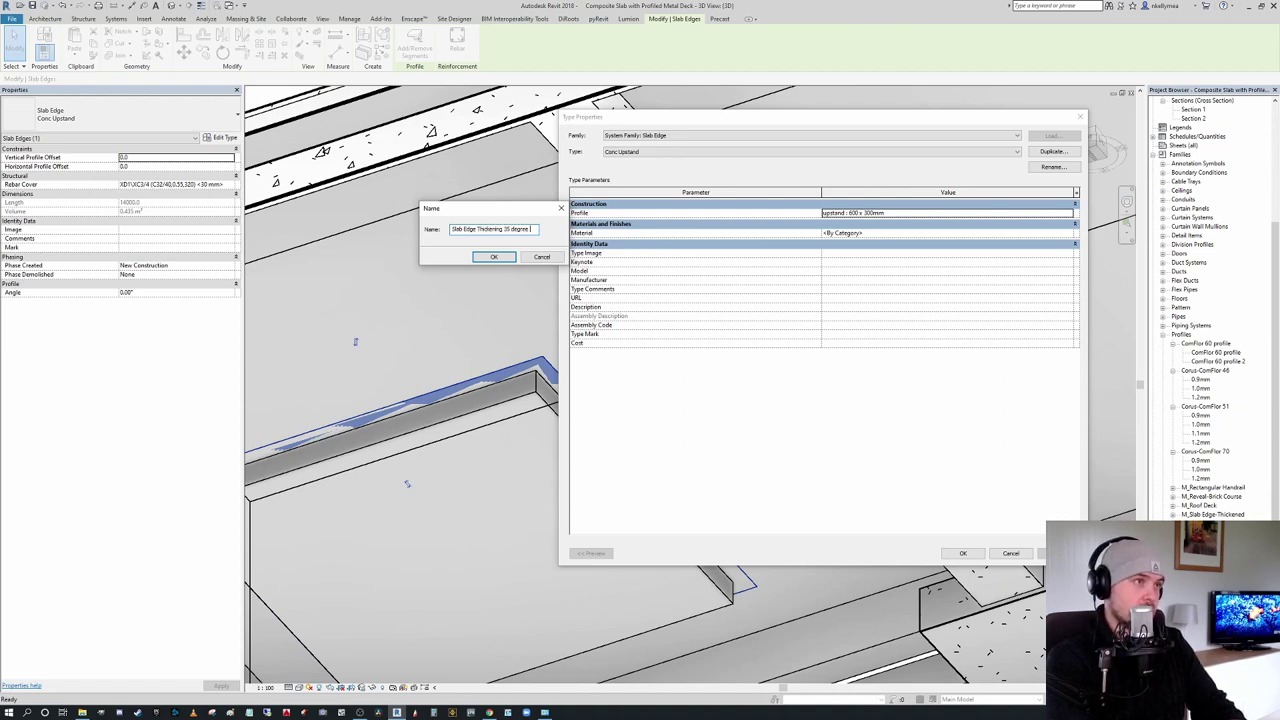
key(BackSpace)
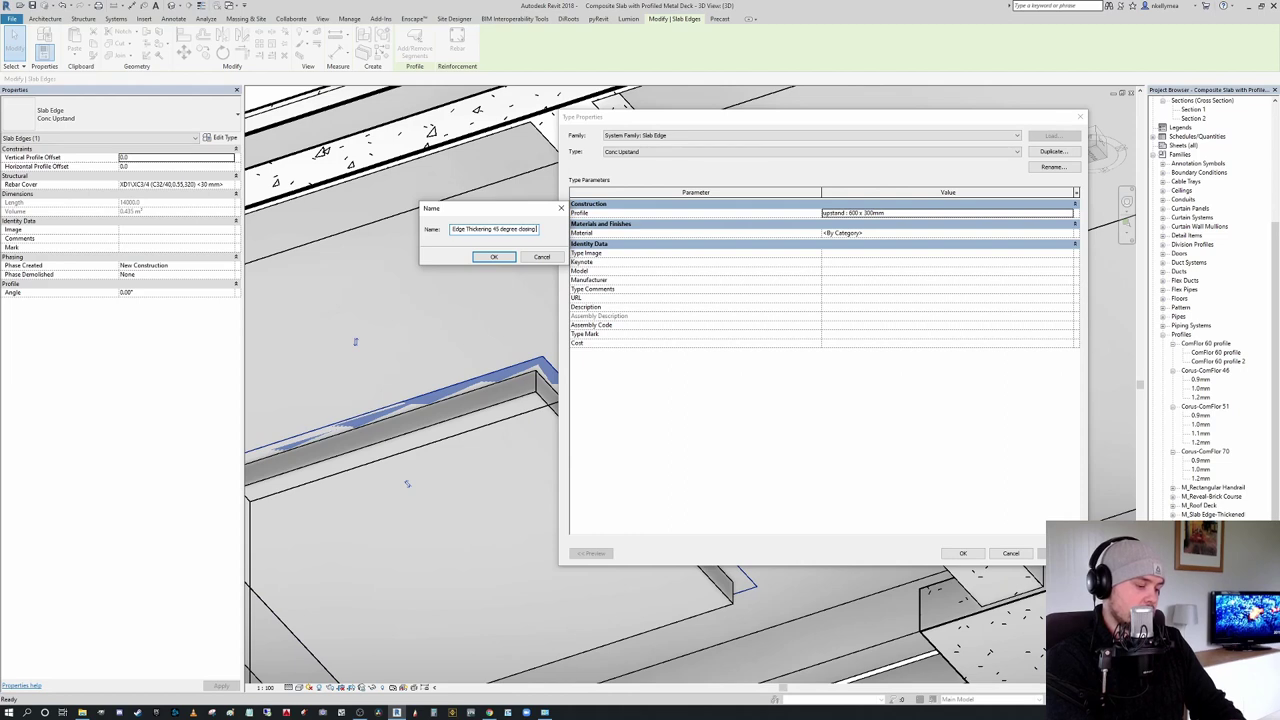
text(il)
key(Return)
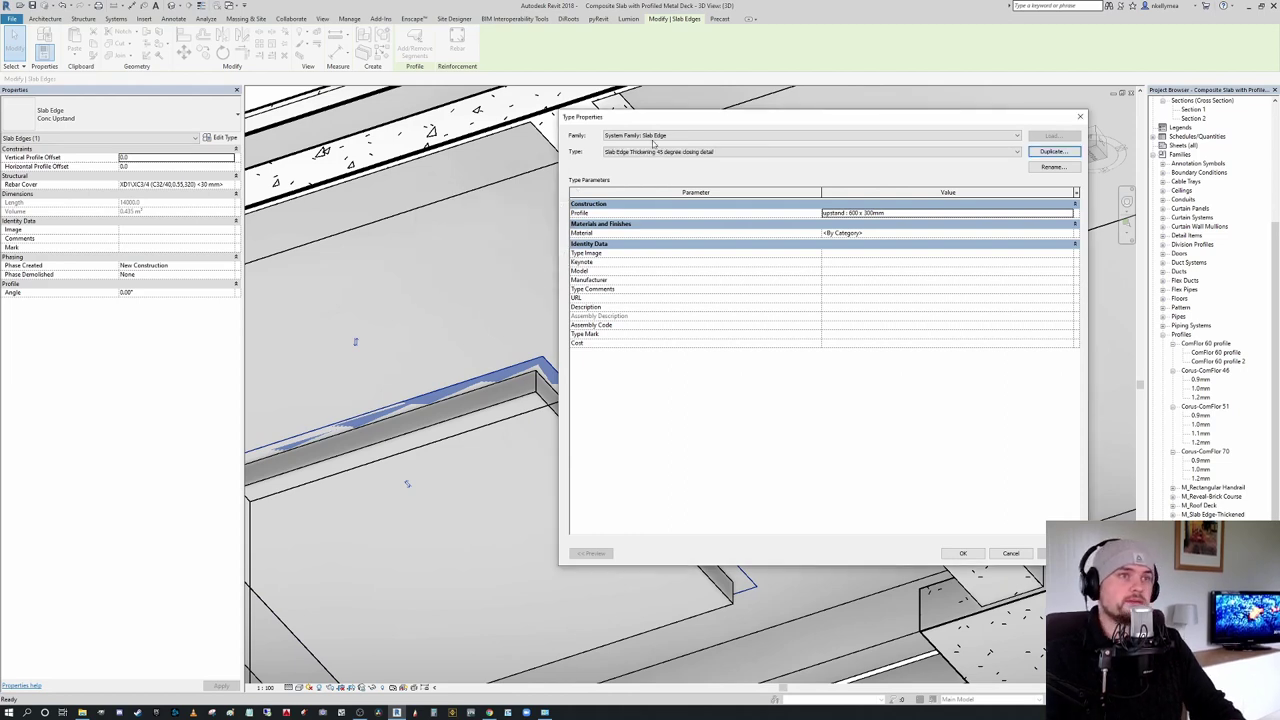
Step: Set the new slab edge type's profile to Slab Thickening Edge : 600 x 300mm and apply the type
click(1073, 213)
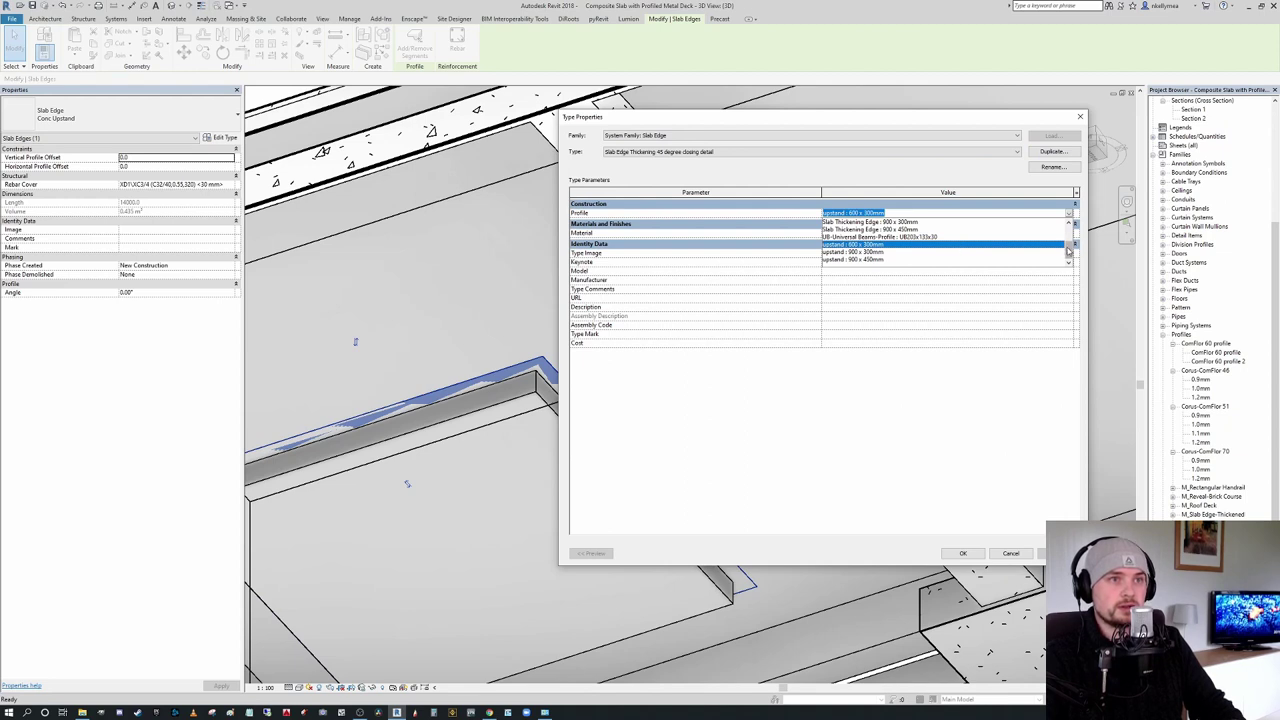
drag(1068, 252, 1068, 240)
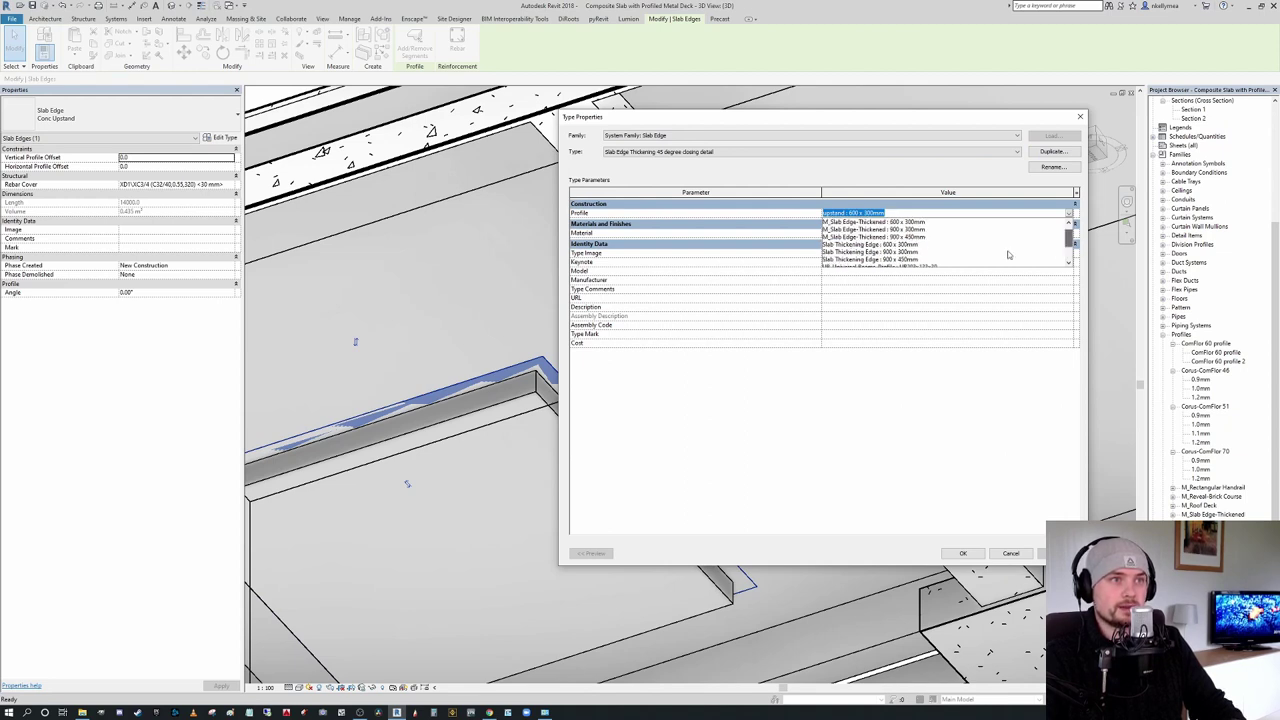
click(903, 245)
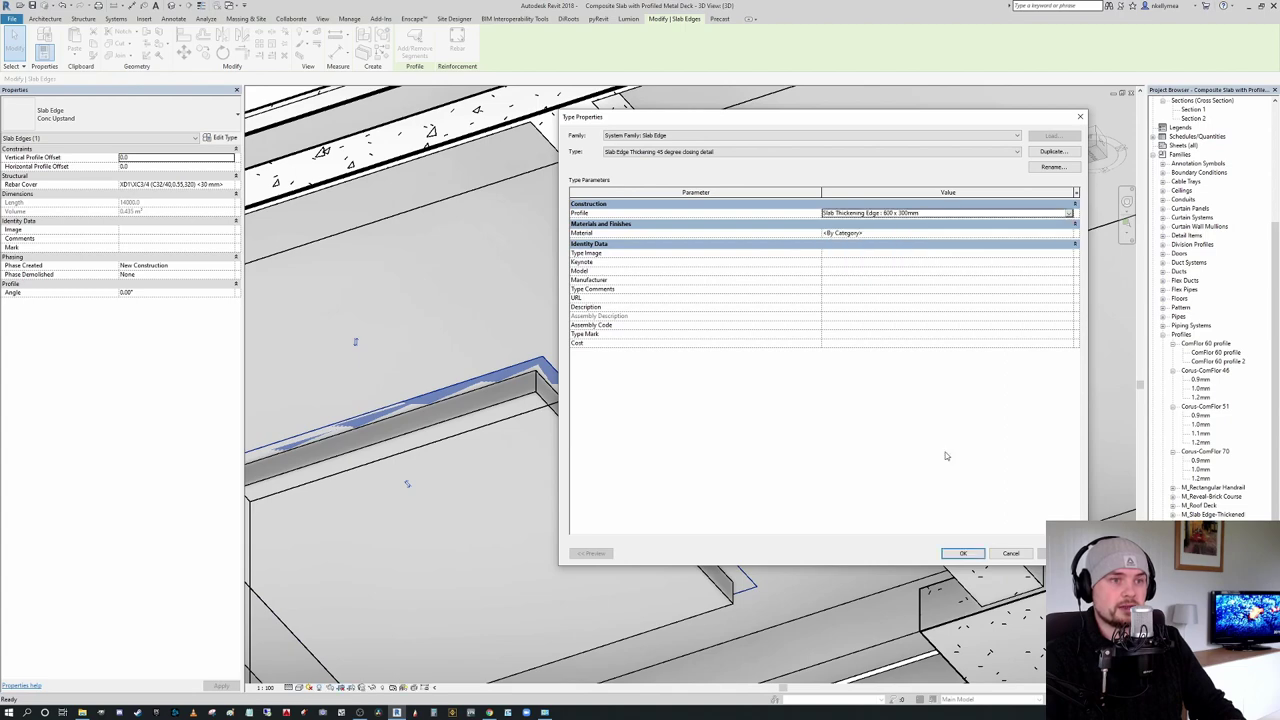
click(963, 554)
Step: Flip the pad's slab edge profile about its vertical axis so the 45-degree taper faces outward from the pad
shift+middle_drag(430, 470, 634, 491)
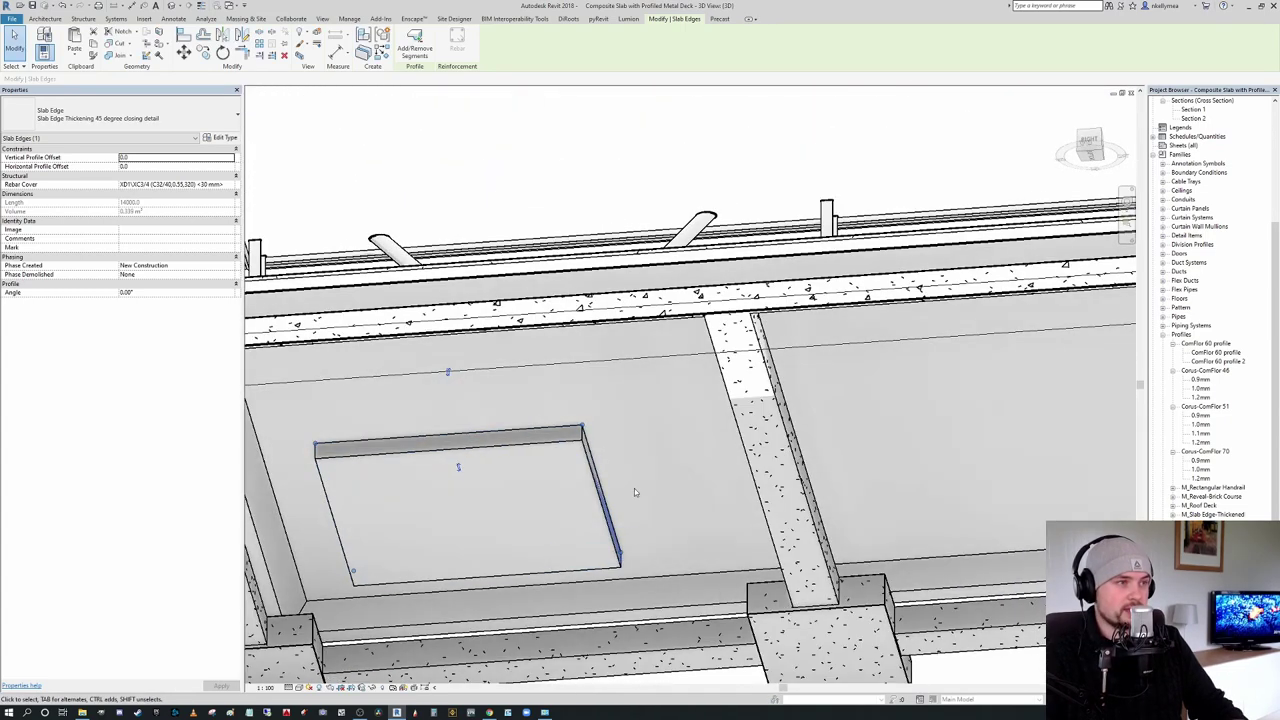
click(457, 467)
shift+middle_drag(654, 494, 717, 476)
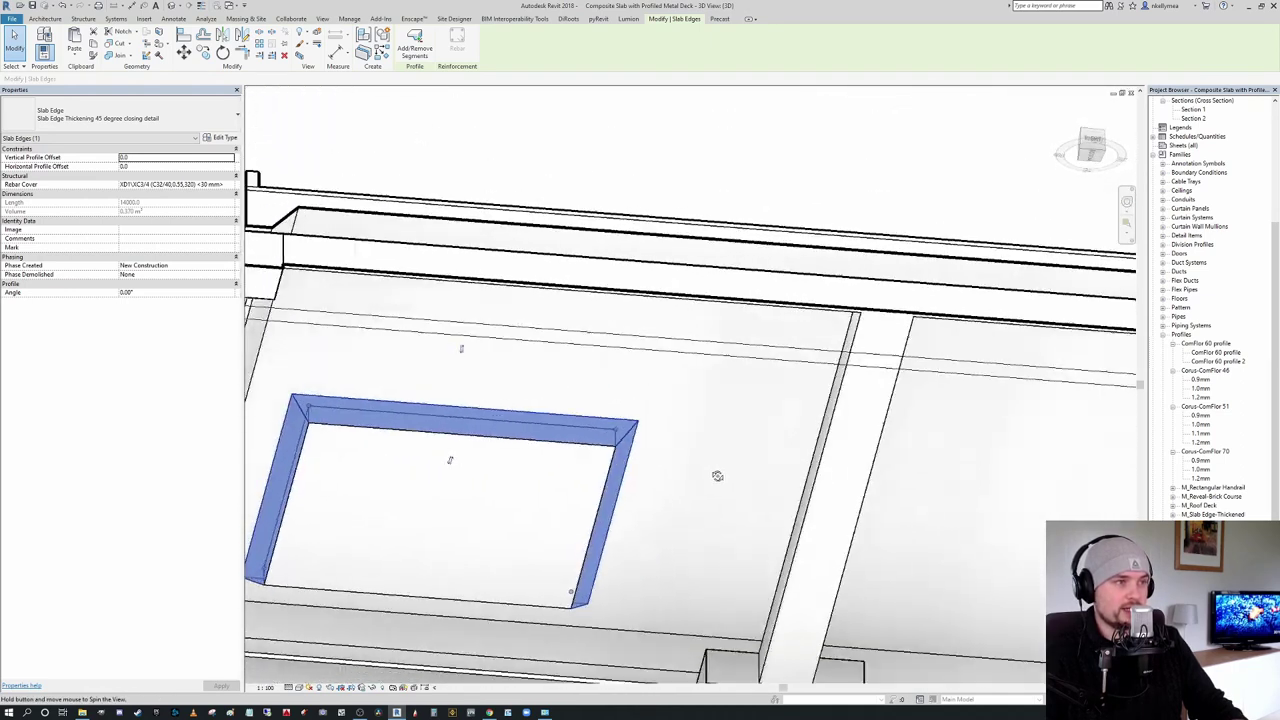
shift+middle_drag(453, 461, 604, 451)
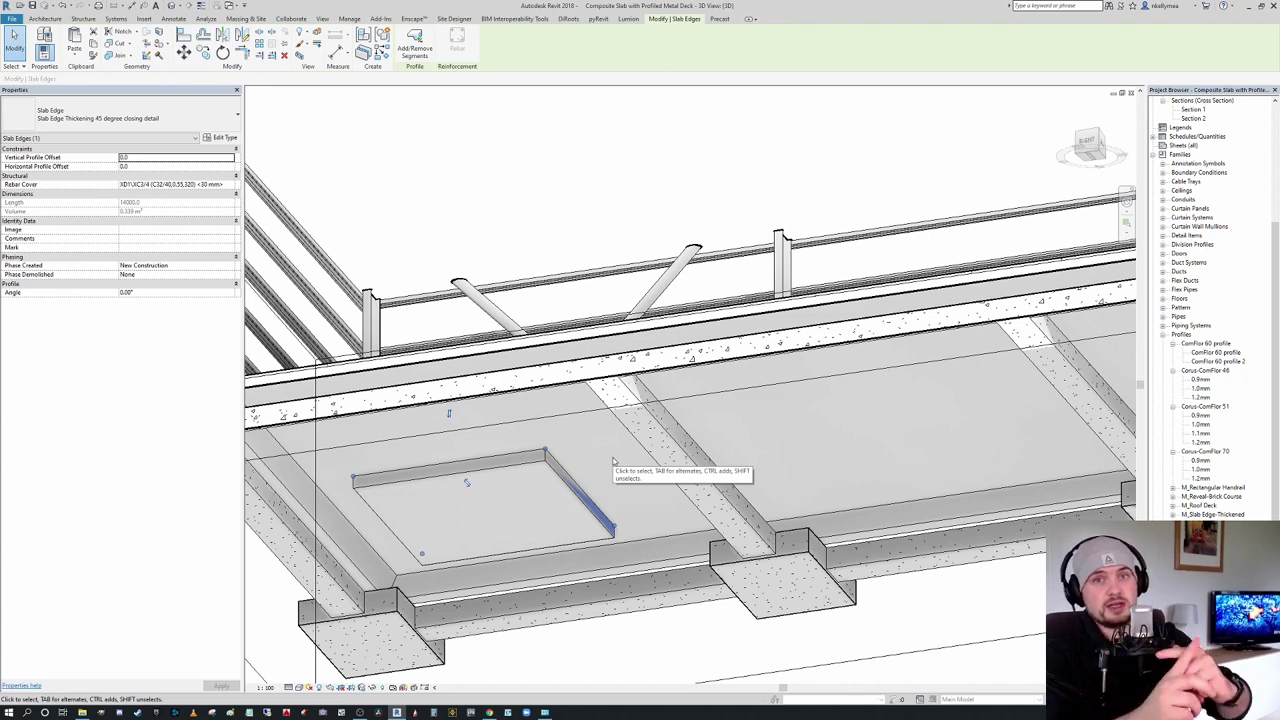
scroll(470, 484, up, 1)
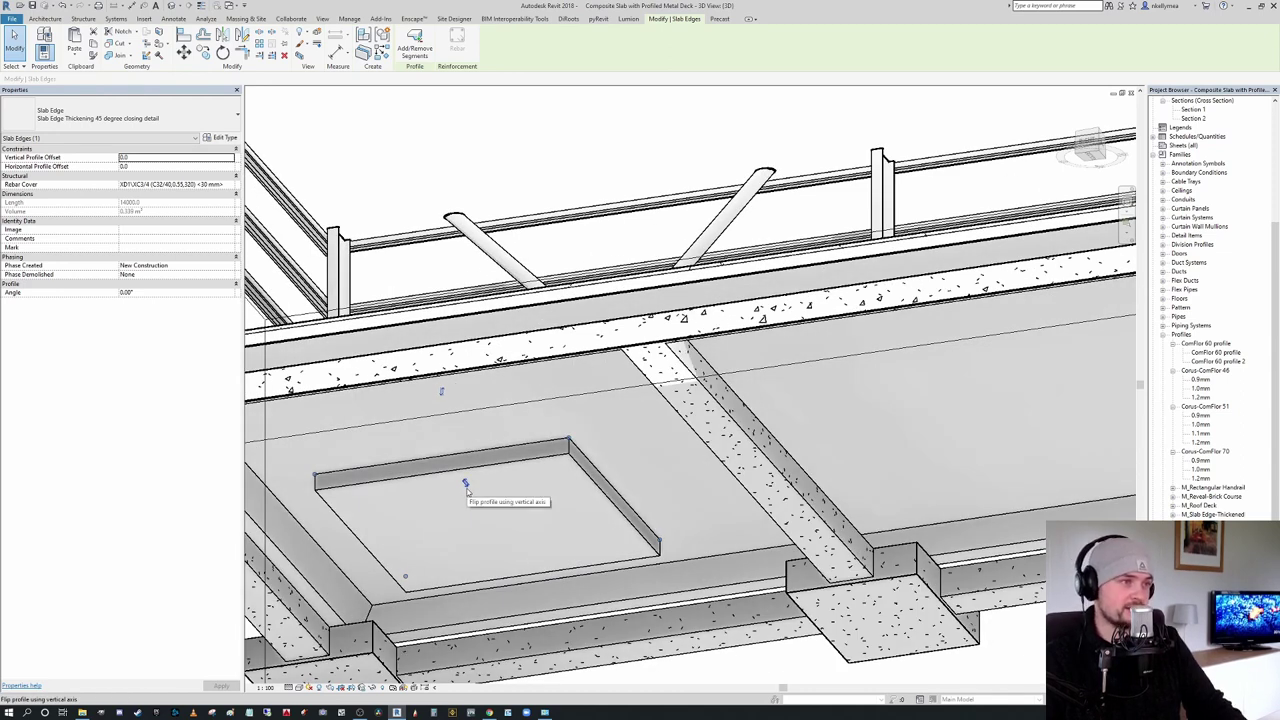
click(466, 485)
Step: Pull the section box side inward to cut through the thickened square pad, and view the cut side-on
scroll(468, 485, down, 1)
shift+middle_drag(470, 485, 806, 626)
click(679, 489)
scroll(678, 490, down, 2)
click(799, 554)
scroll(799, 556, down, 2)
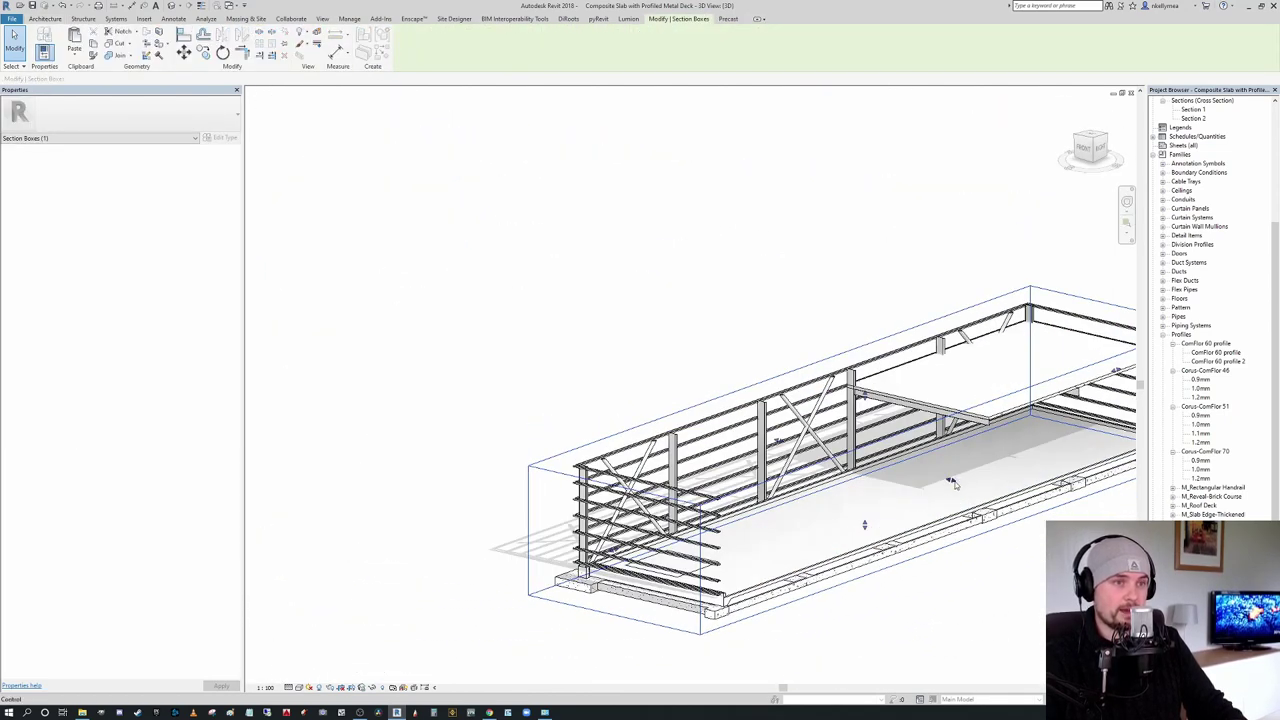
shift+middle_drag(952, 483, 600, 505)
scroll(562, 511, up, 4)
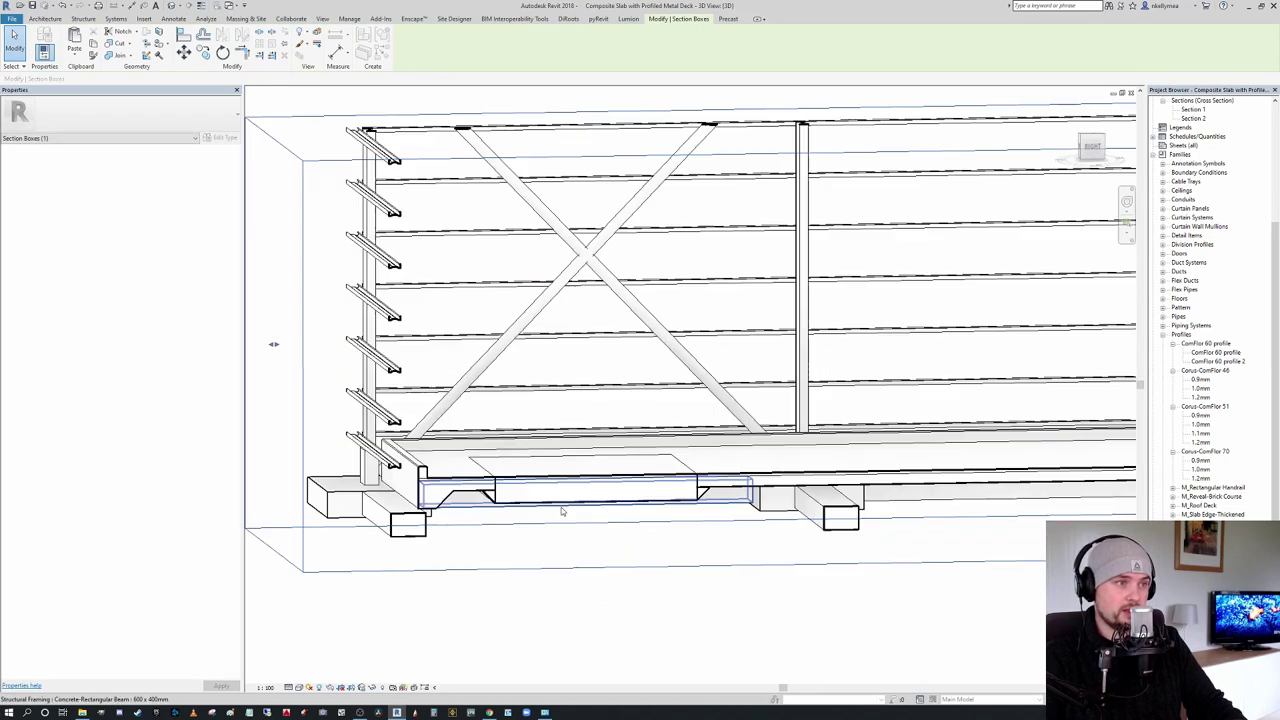
Step: Join the geometry of the thickened square pad, its 45-degree tapered slab edge and the surrounding 225 mm floor slab
scroll(612, 512, up, 2)
click(640, 518)
shift+middle_drag(700, 508, 720, 480)
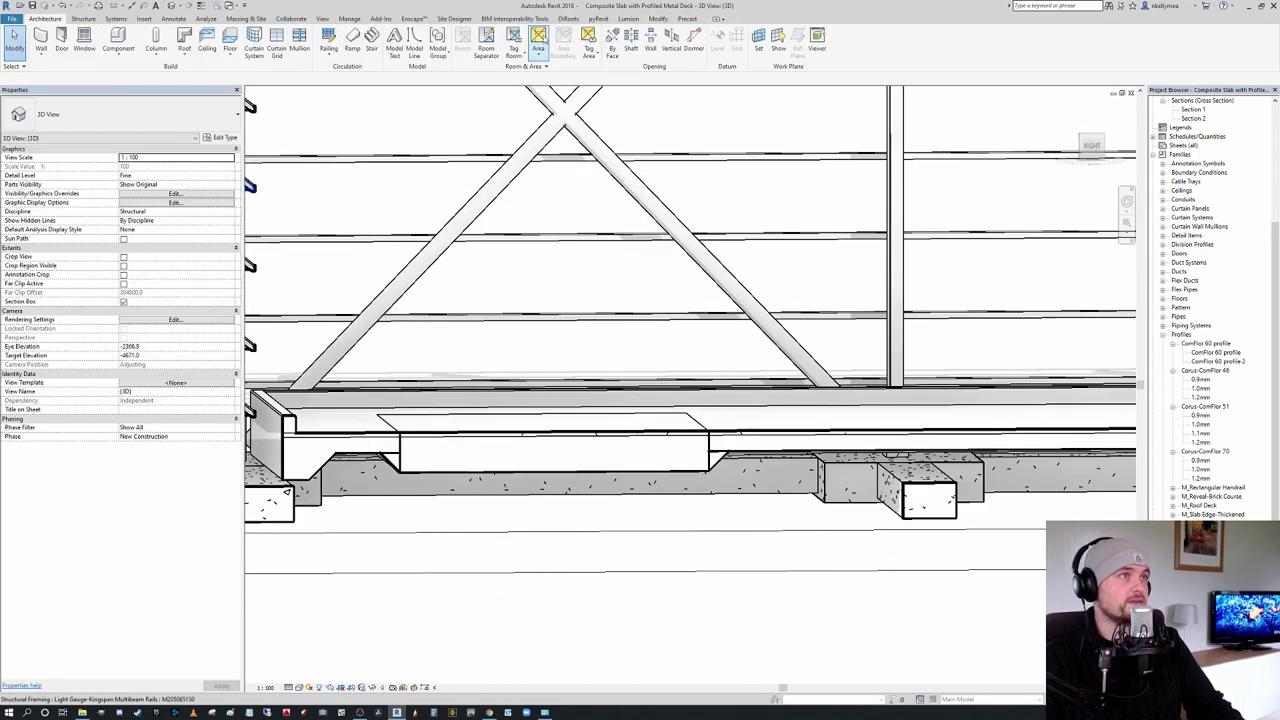
click(657, 18)
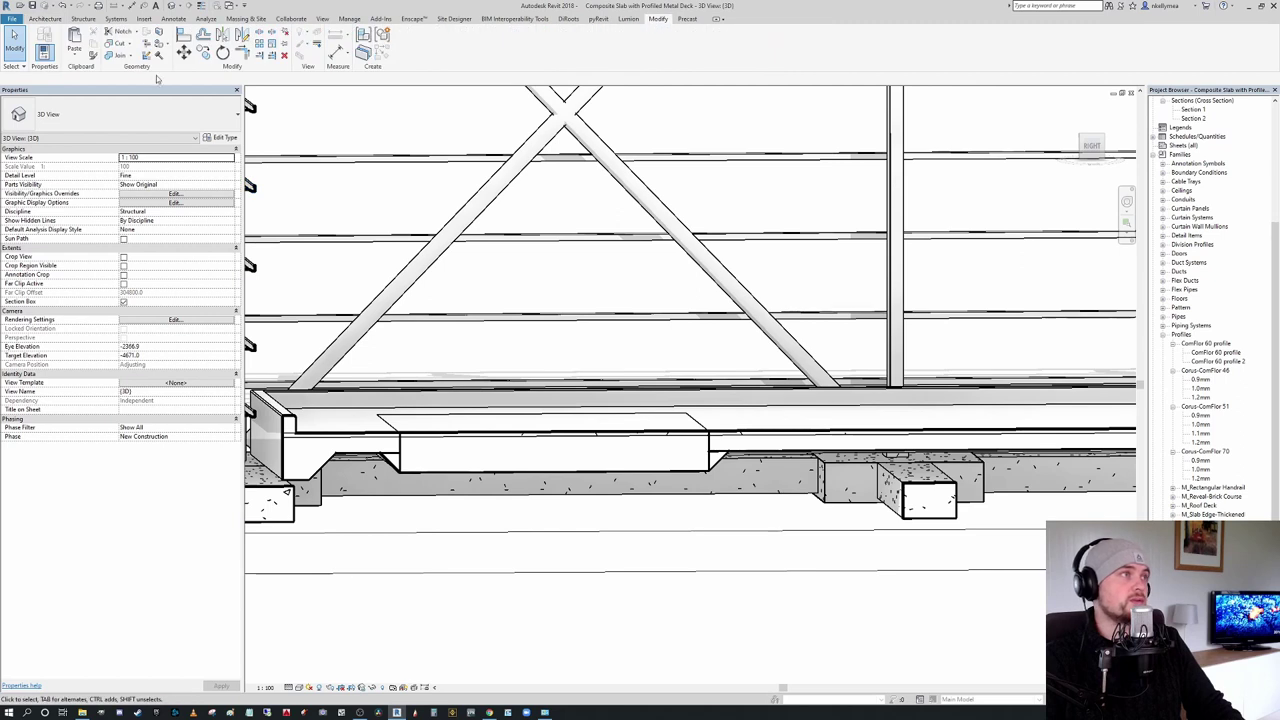
click(115, 55)
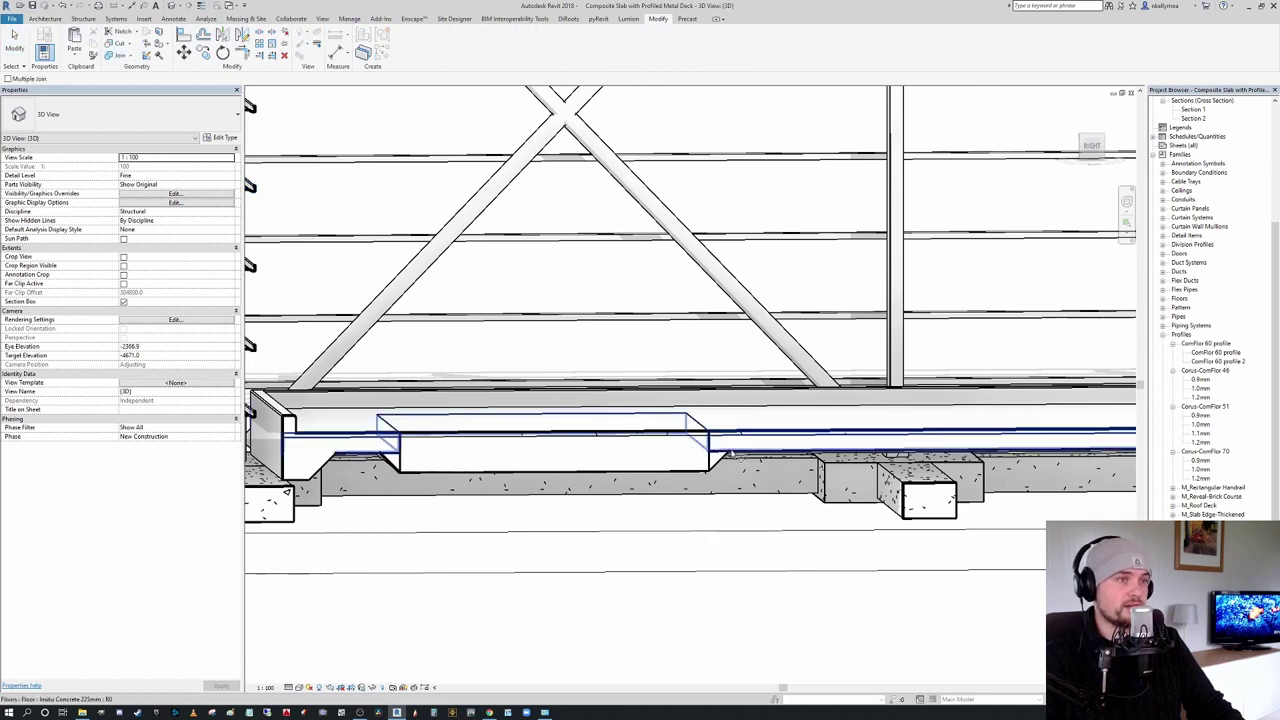
click(721, 466)
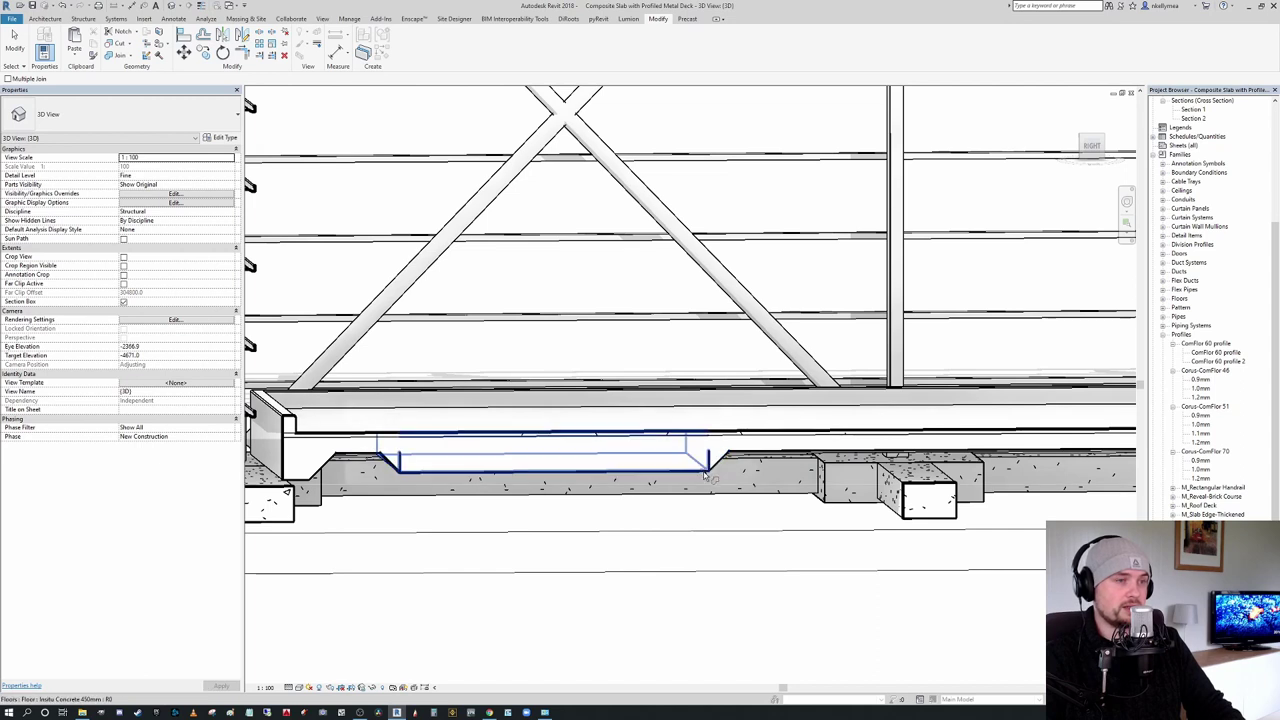
click(694, 477)
key(Escape)
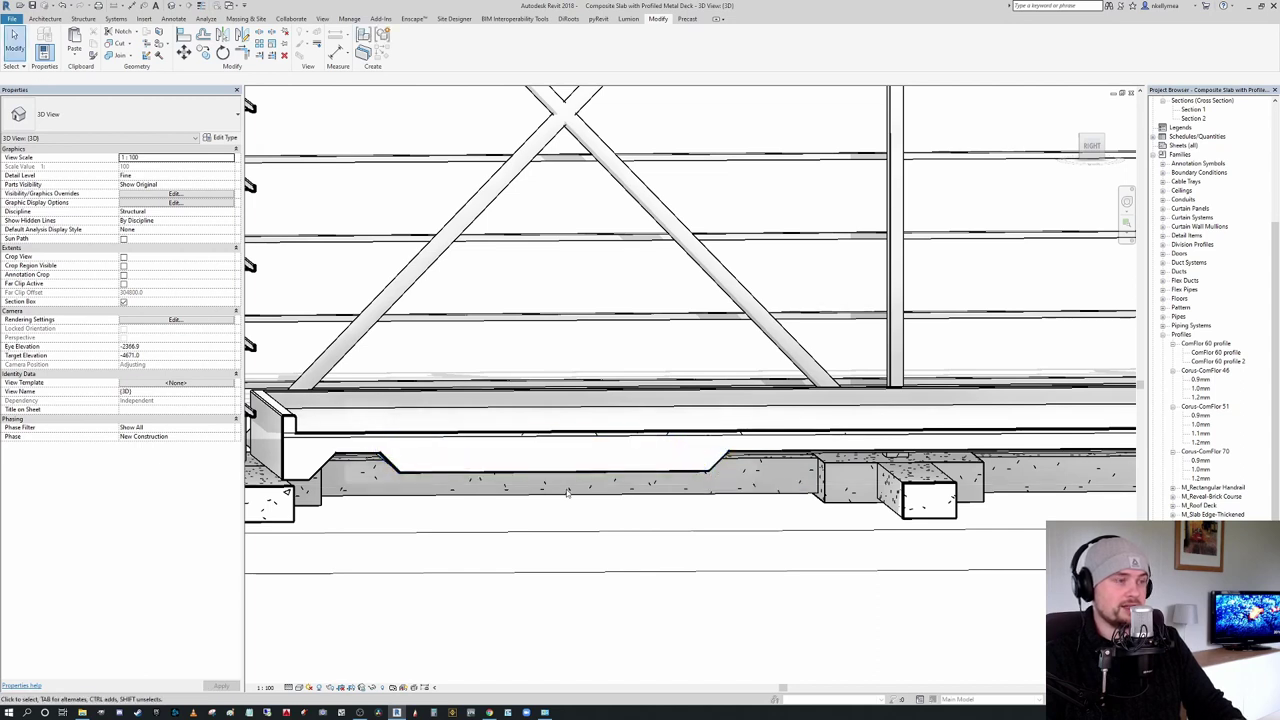
Step: Delete the sand/cement screed finish and damp-proofing membrane layers from the Insitu Concrete 225mm floor type
shift+middle_drag(598, 484, 637, 497)
scroll(637, 497, down, 2)
scroll(520, 498, up, 3)
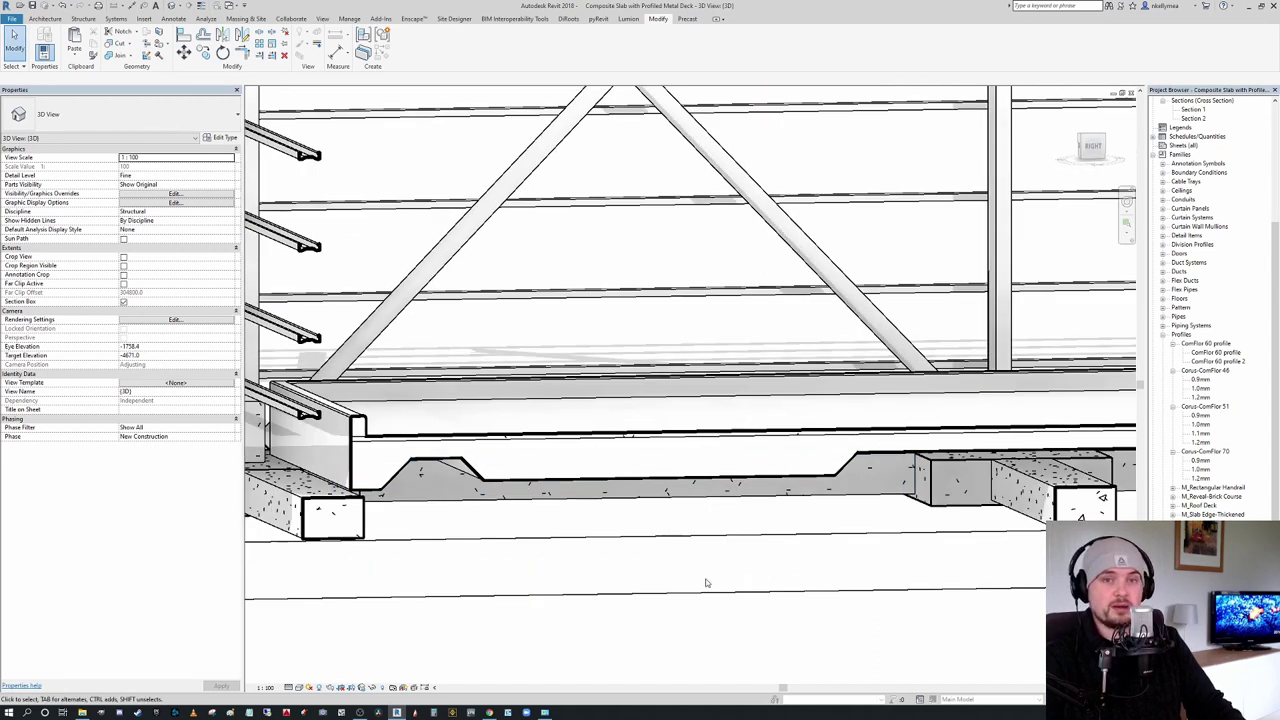
scroll(304, 388, up, 3)
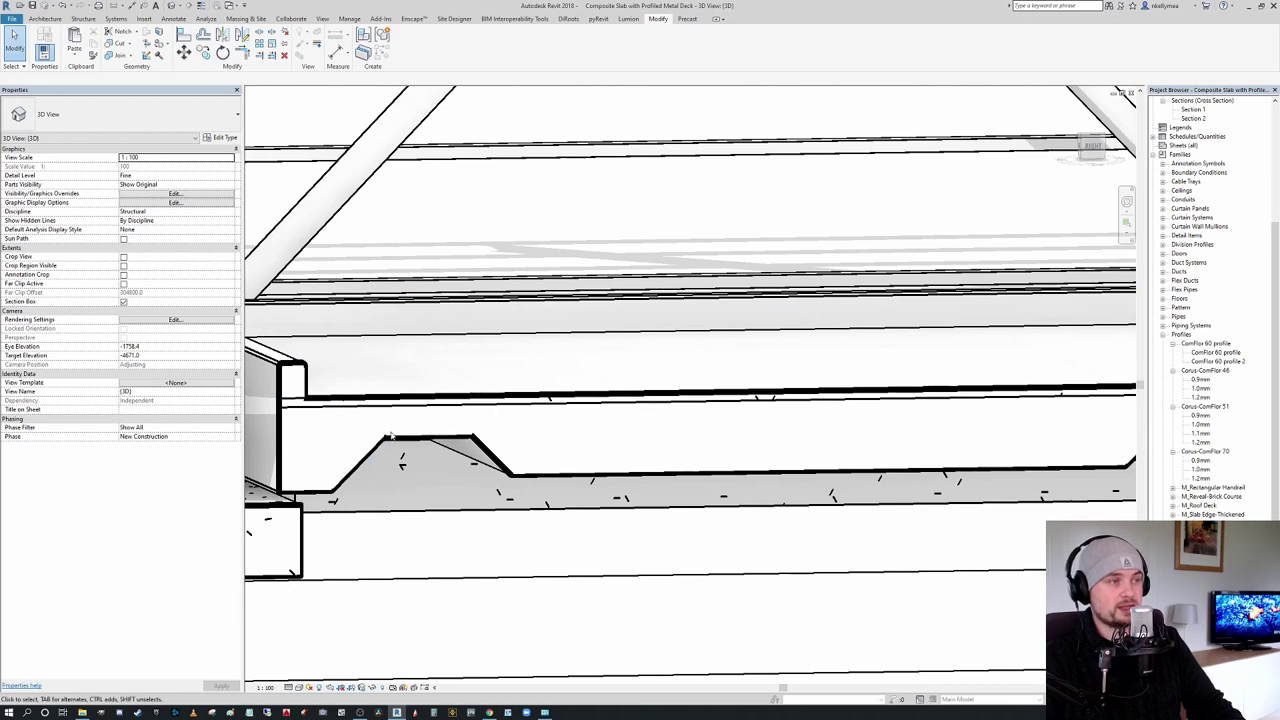
scroll(535, 456, down, 4)
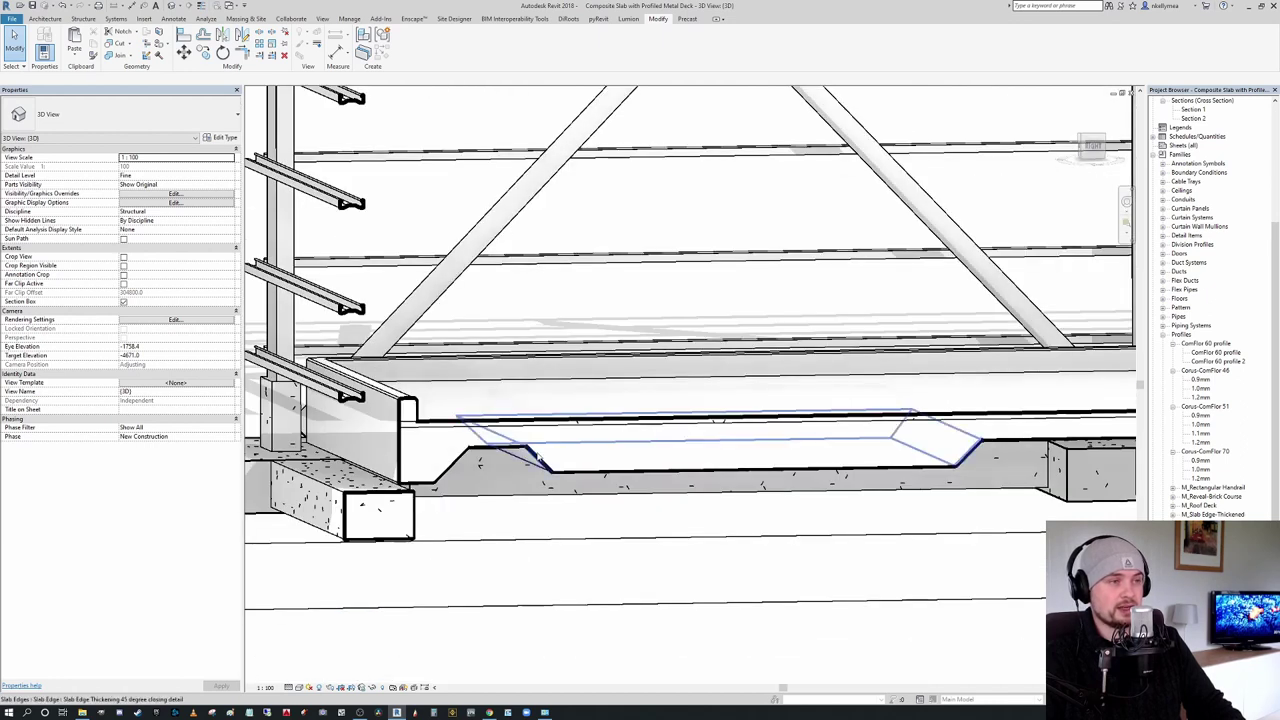
scroll(538, 456, up, 3)
click(469, 409)
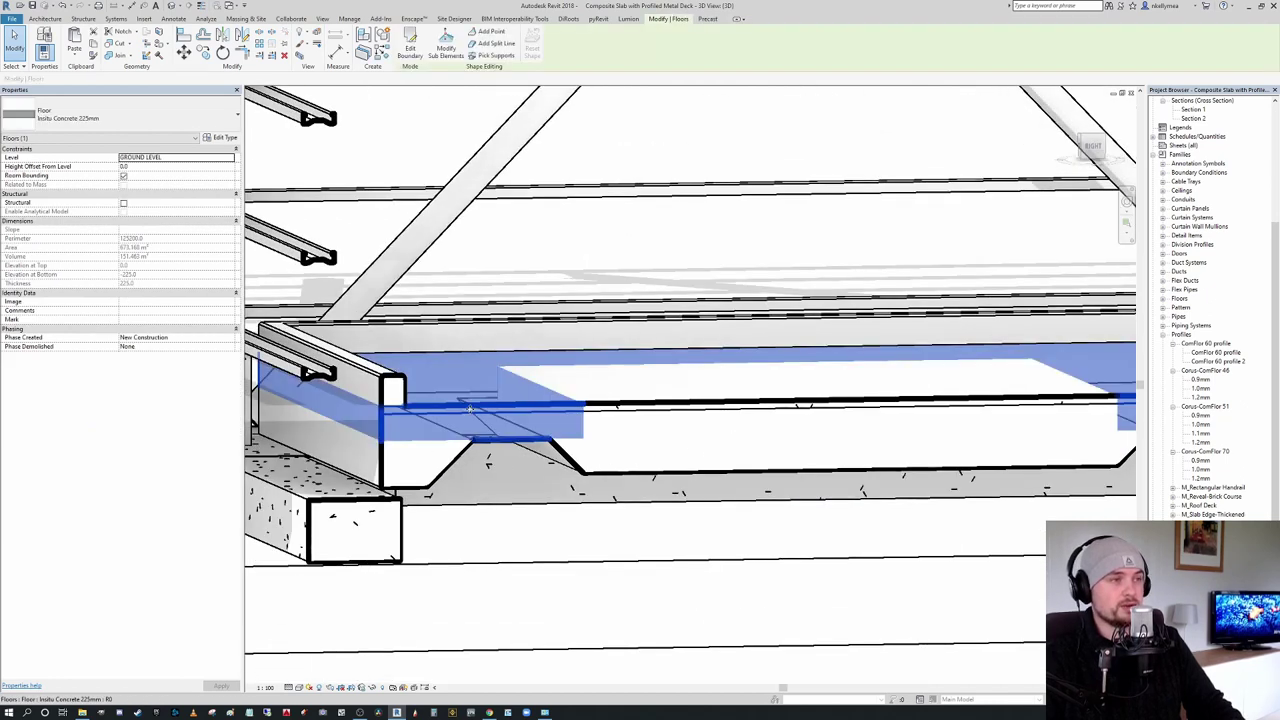
click(221, 137)
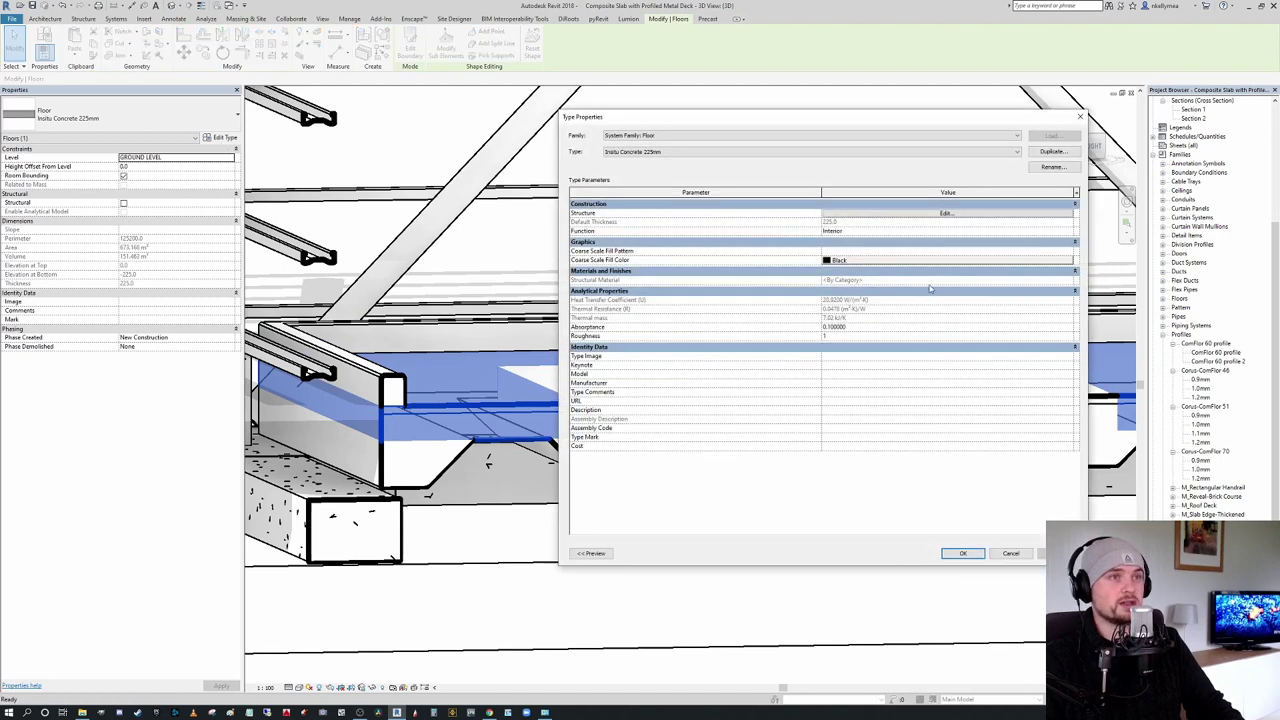
click(946, 213)
click(575, 212)
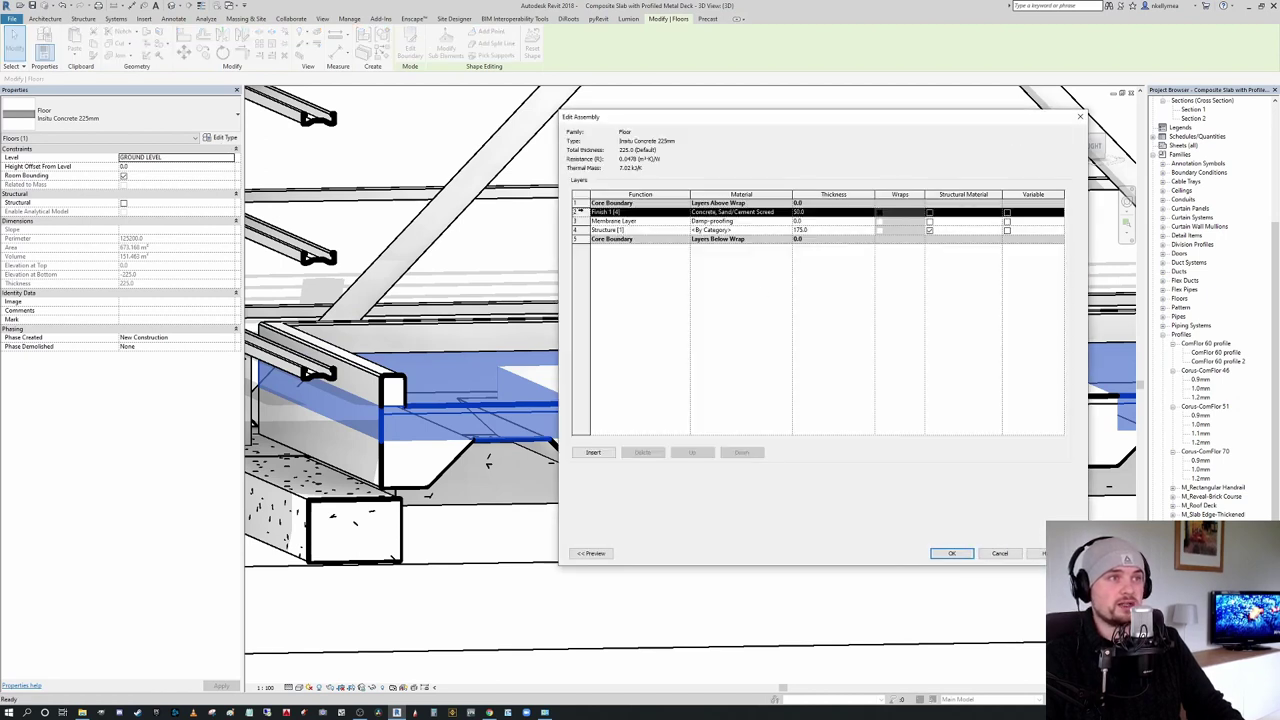
click(641, 452)
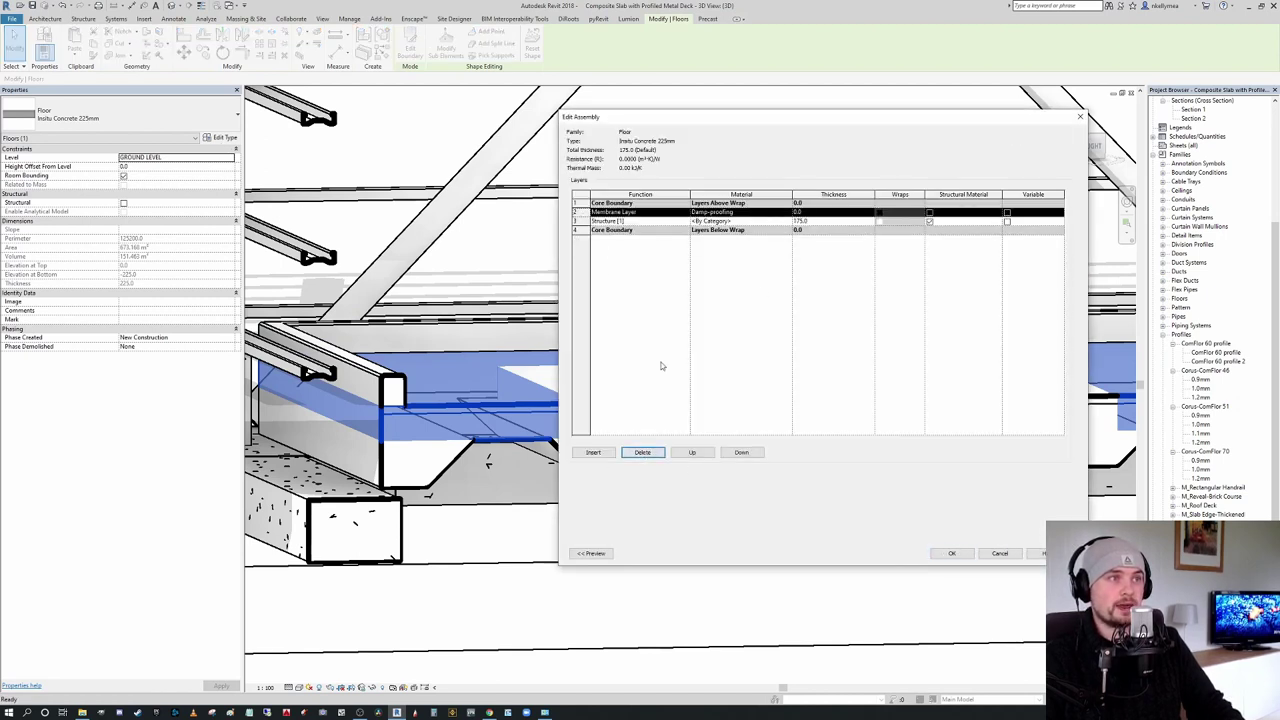
click(641, 452)
Step: Set the Structure layer of the Insitu Concrete 225mm floor type to 225 mm thick and apply the type
click(822, 214)
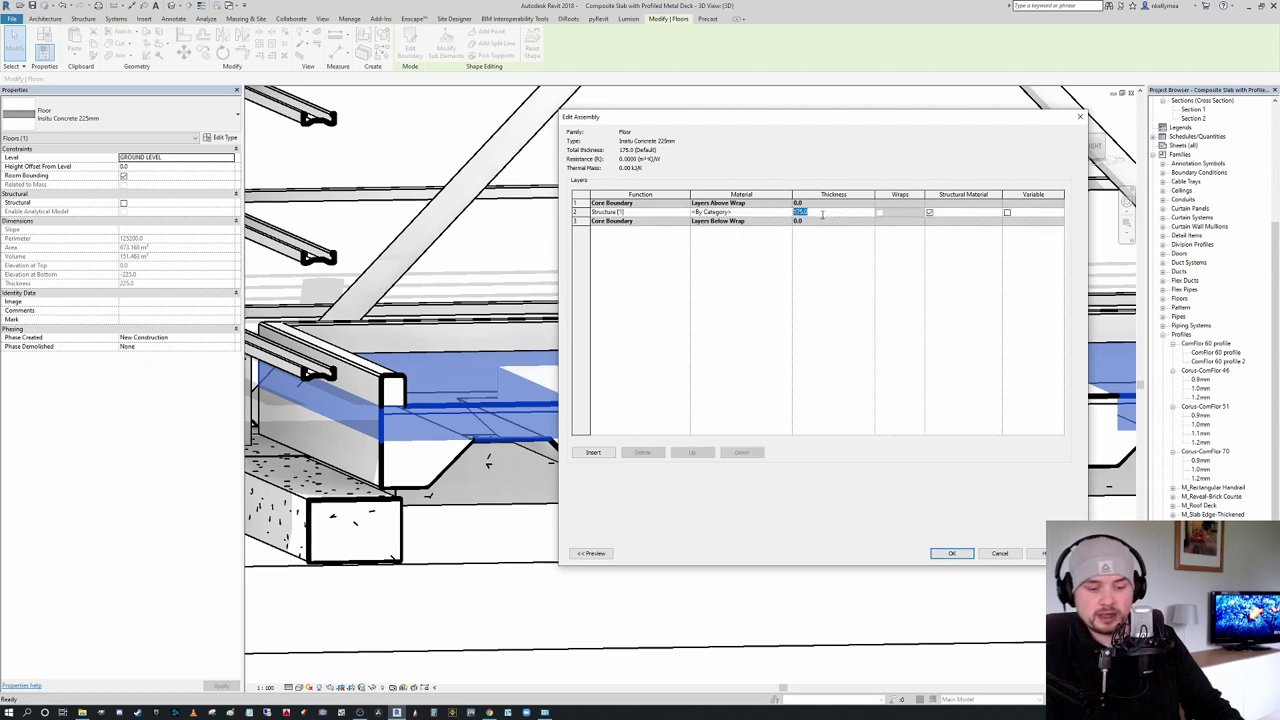
text(225)
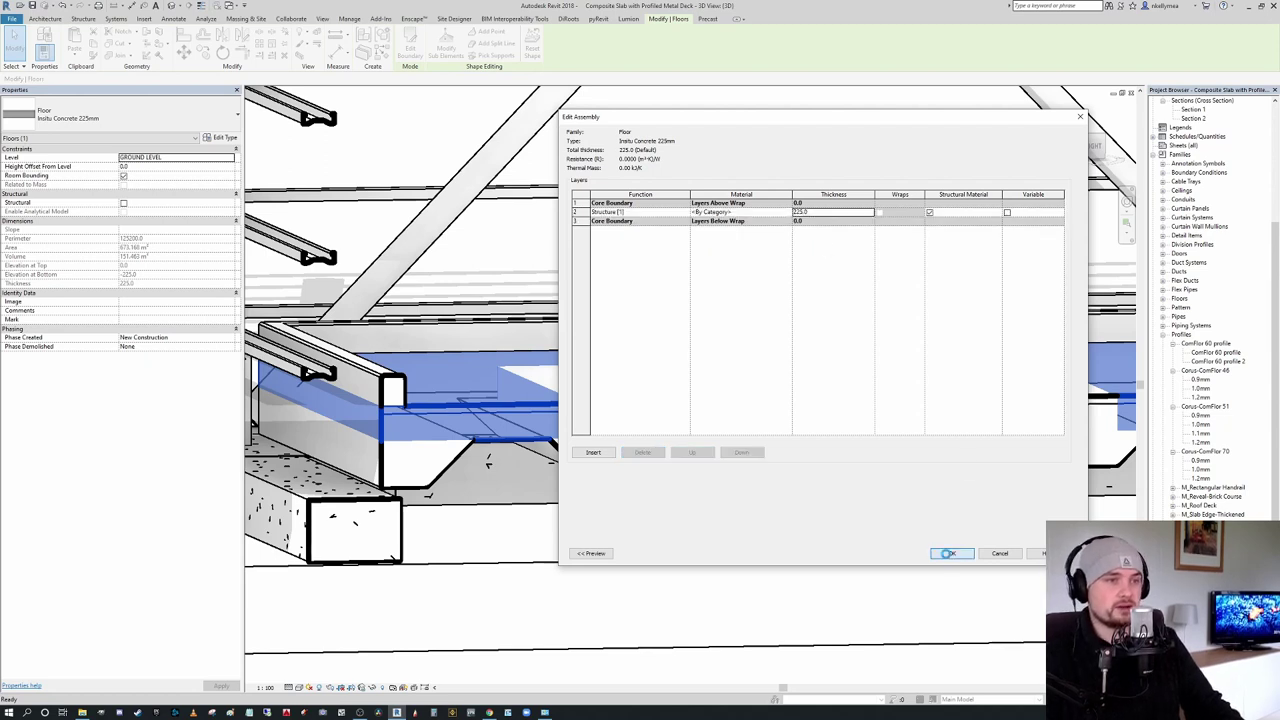
click(952, 553)
click(965, 554)
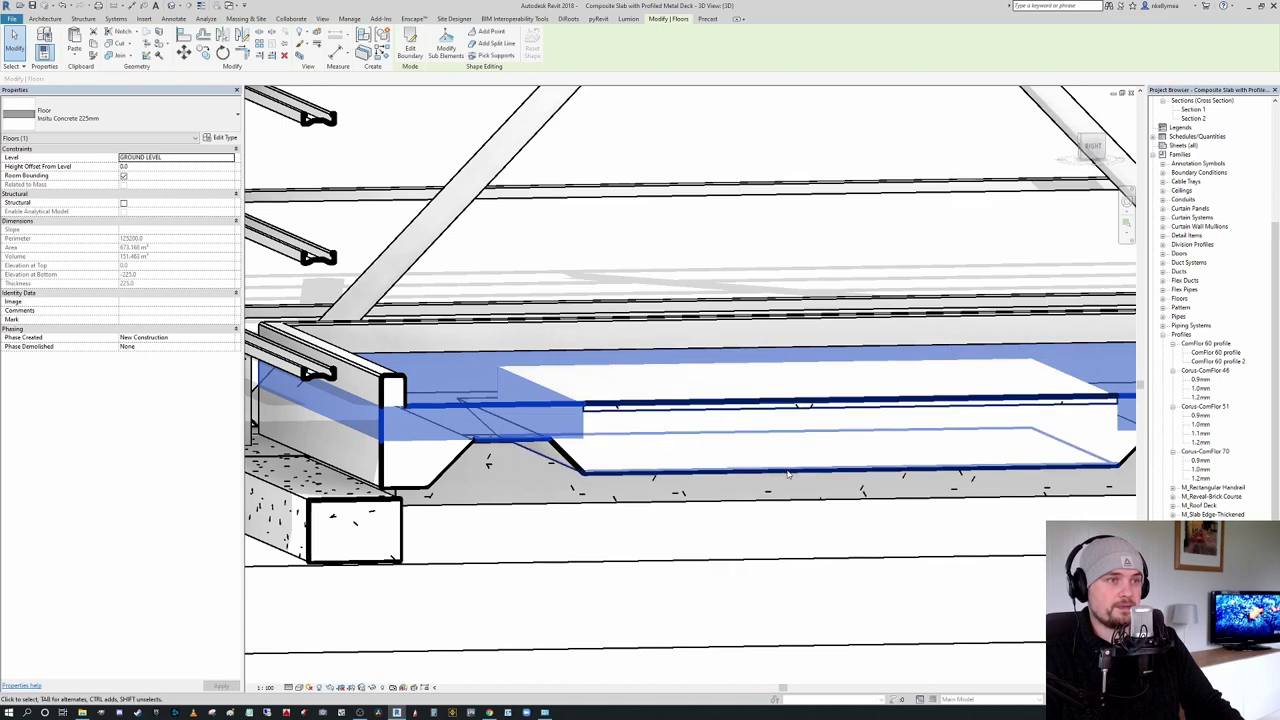
Step: Delete the screed finish and damp-proofing membrane layers from the pad's Insitu Concrete 450mm floor type
click(222, 138)
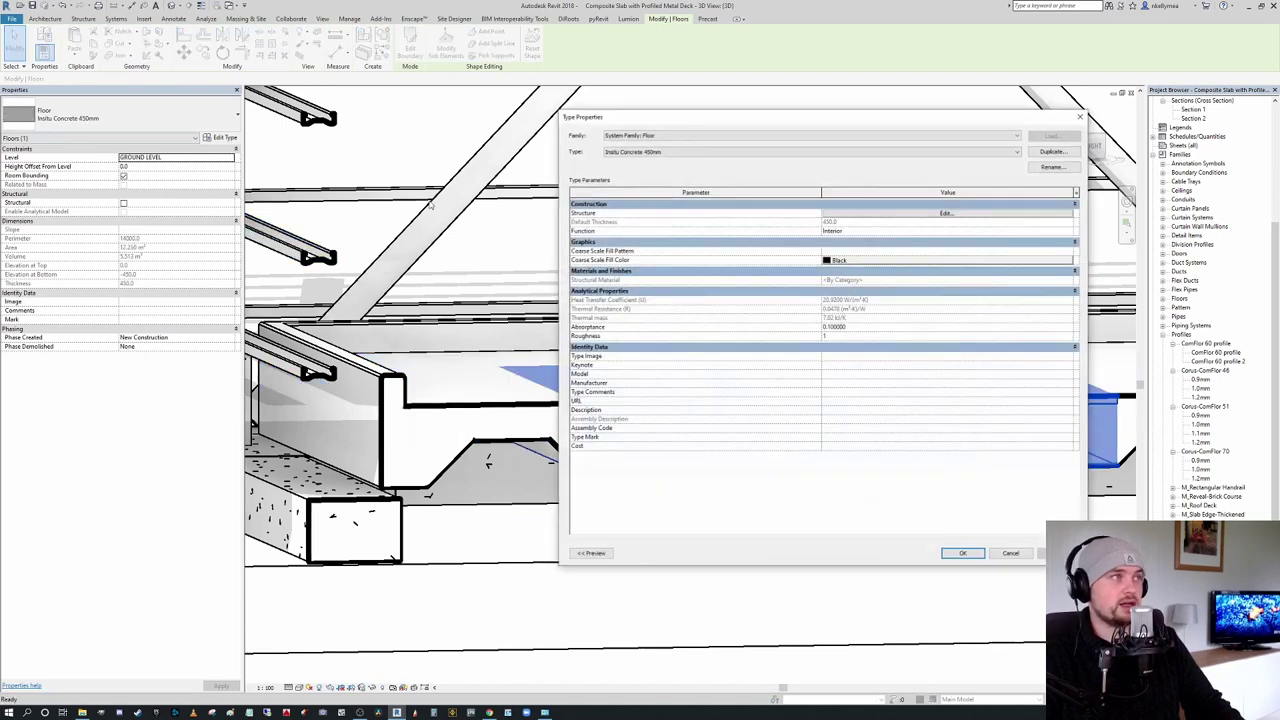
click(930, 226)
click(576, 212)
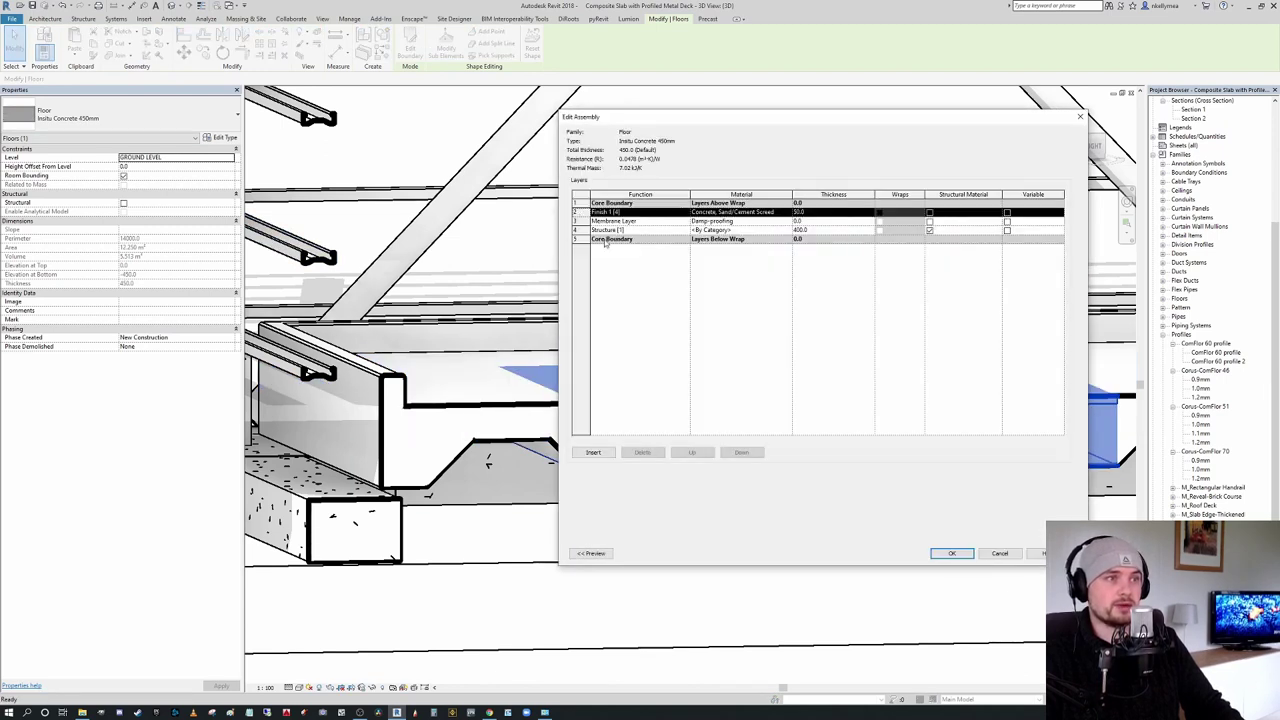
click(642, 452)
click(642, 452)
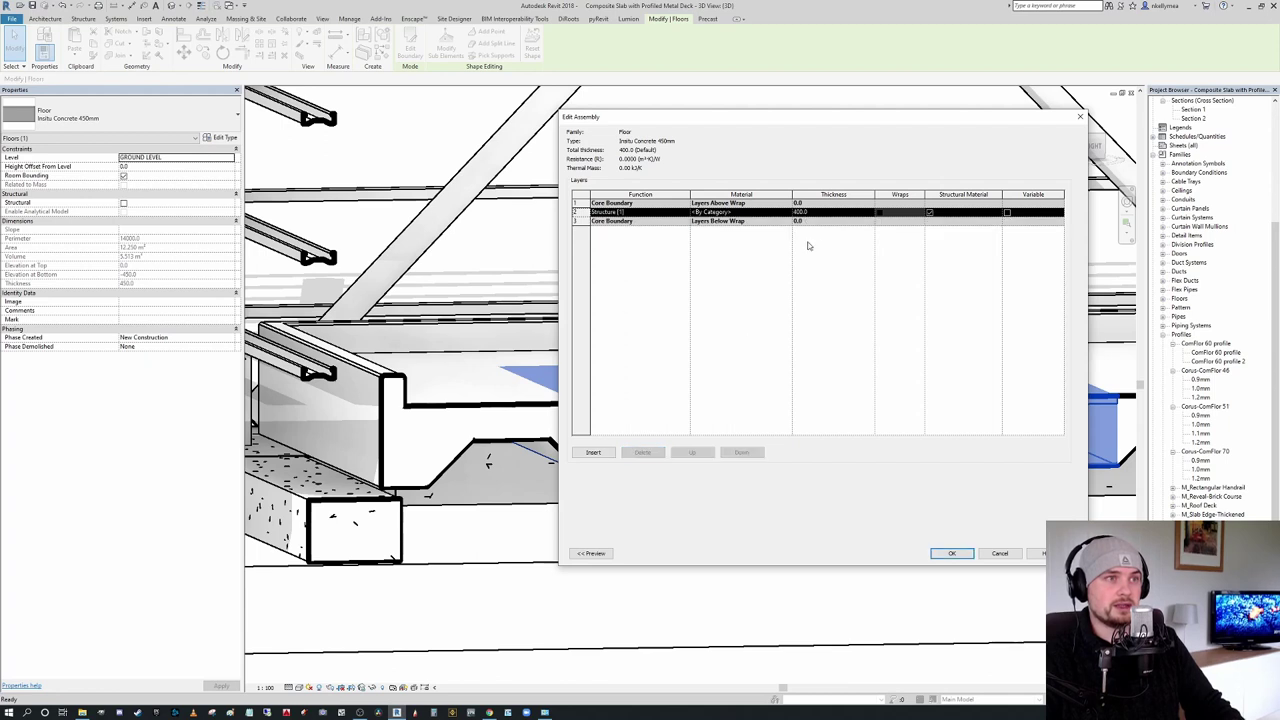
Step: Set the Structure layer of the Insitu Concrete 450mm floor type to 450 mm thick and apply the type
click(823, 213)
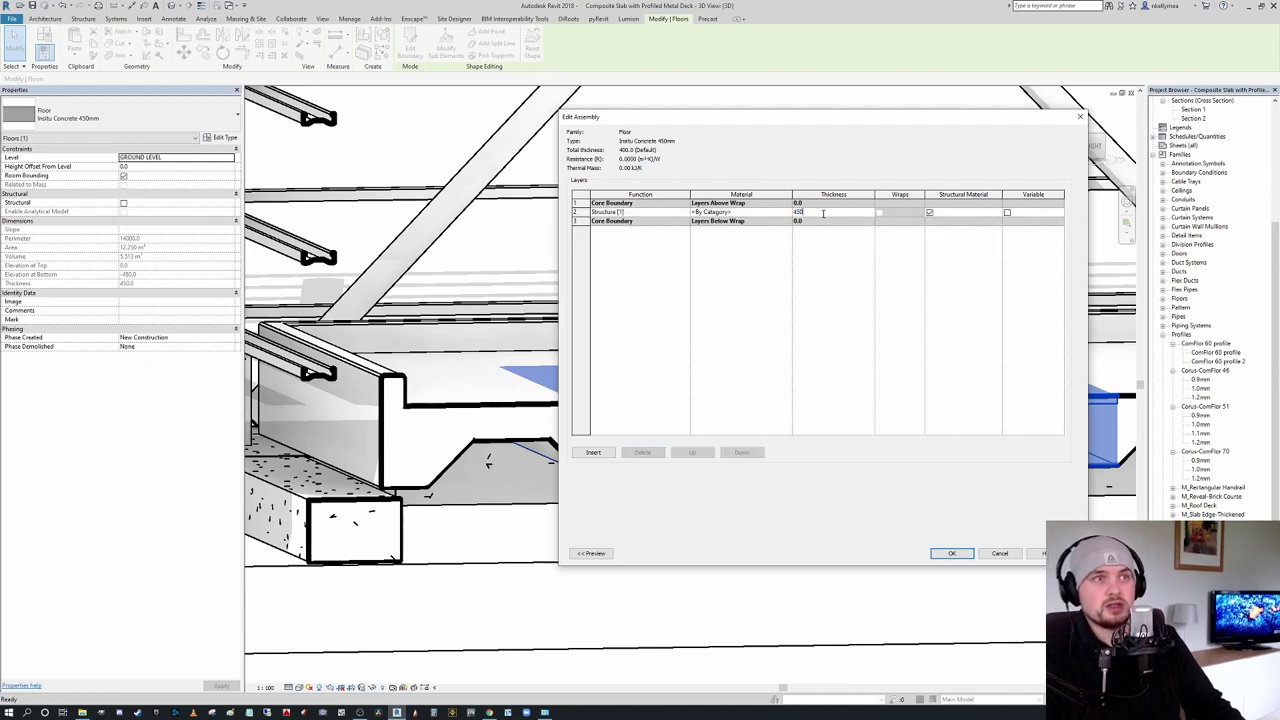
click(953, 555)
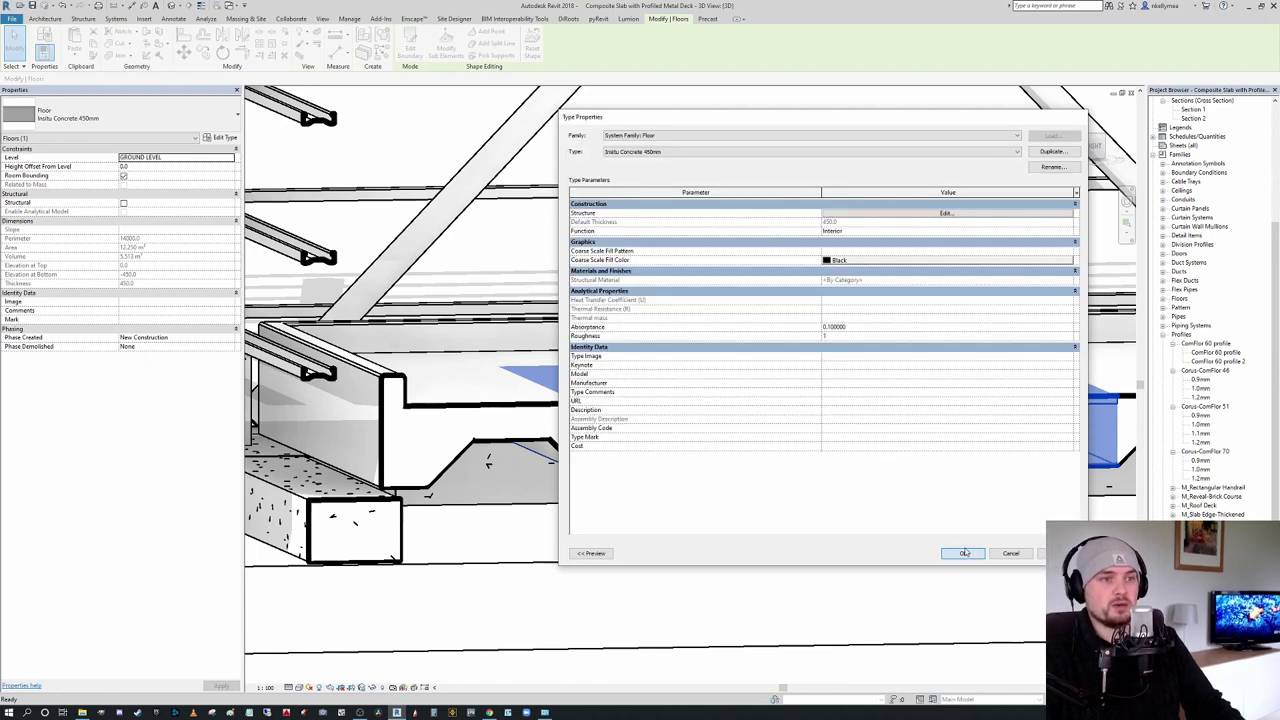
click(964, 553)
click(823, 569)
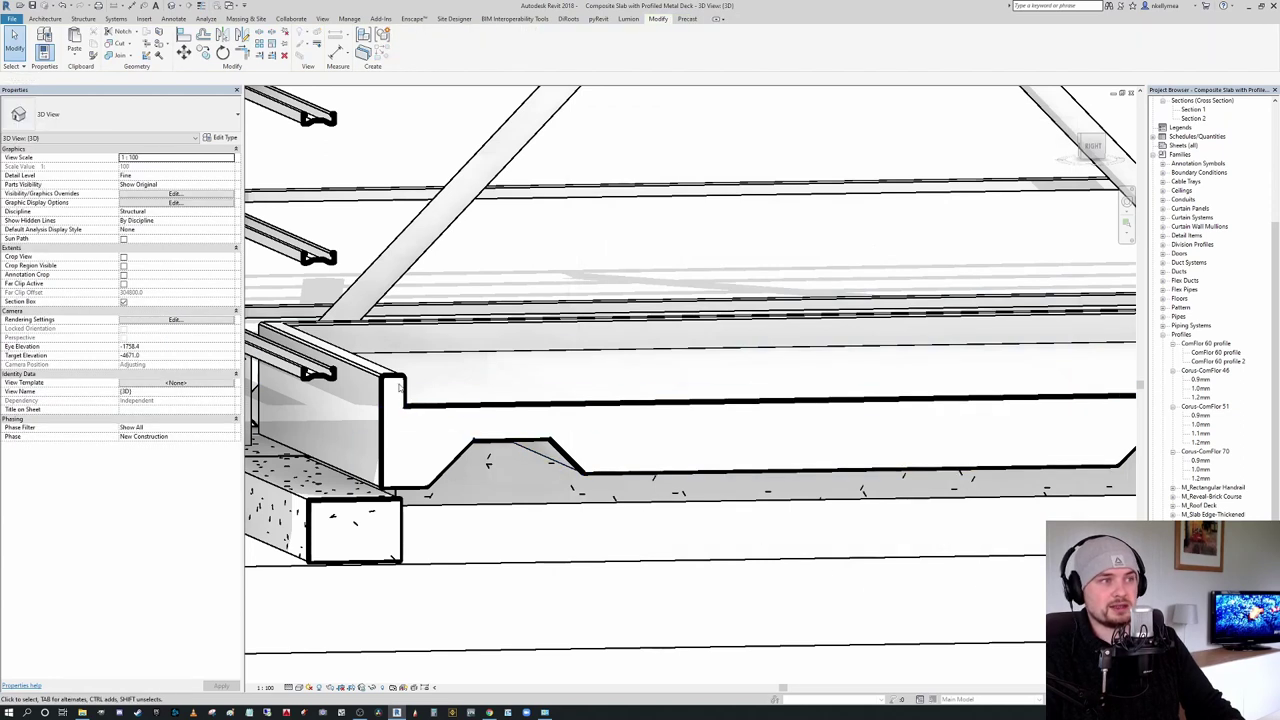
Step: Examine the cut through the slab from above and below, checking the upstand, edge thickening and tapered pad
scroll(725, 423, down, 2)
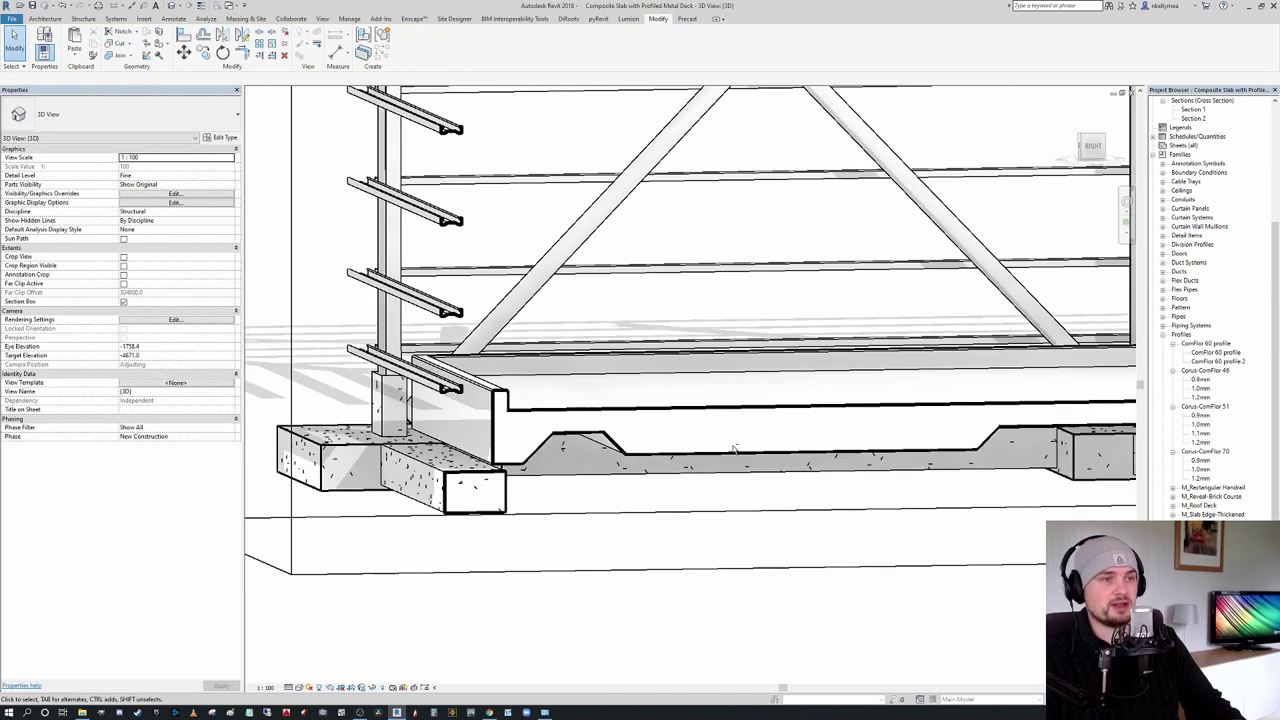
shift+middle_drag(734, 447, 634, 449)
mouse_move(697, 421)
shift+middle_down()
mouse_move(684, 388)
mouse_move(698, 411)
shift+middle_up()
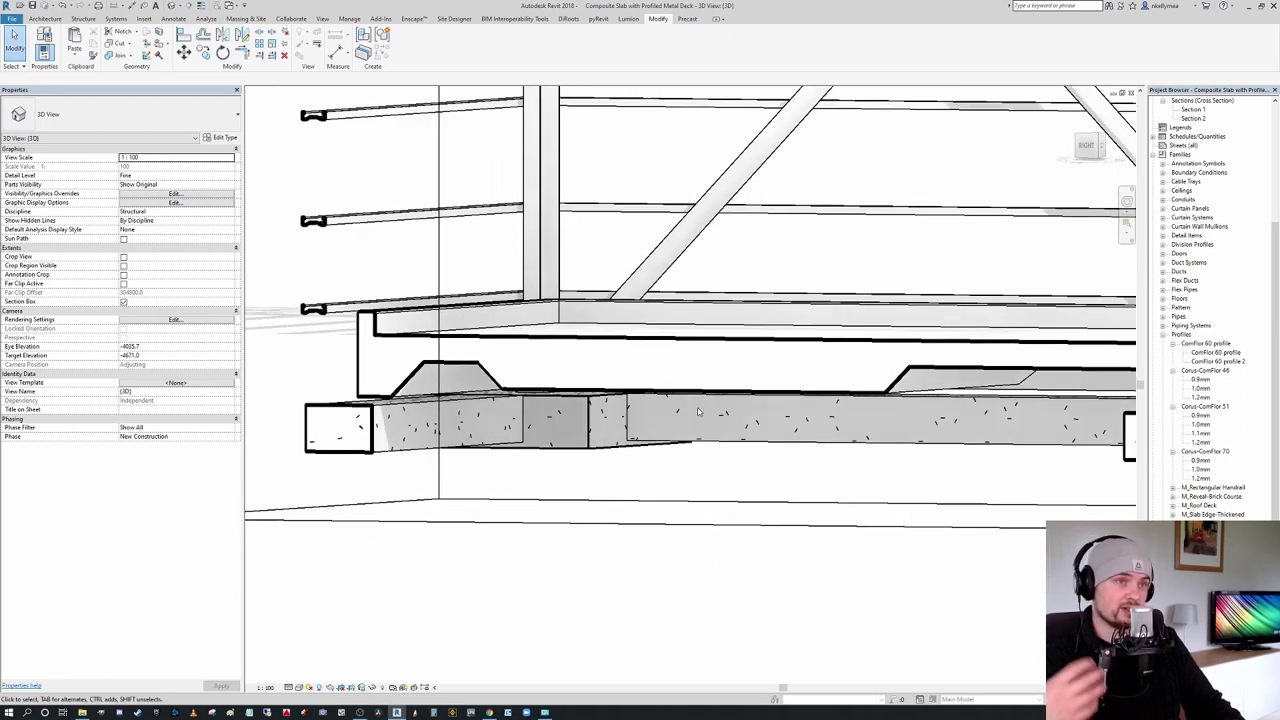
scroll(698, 411, down, 2)
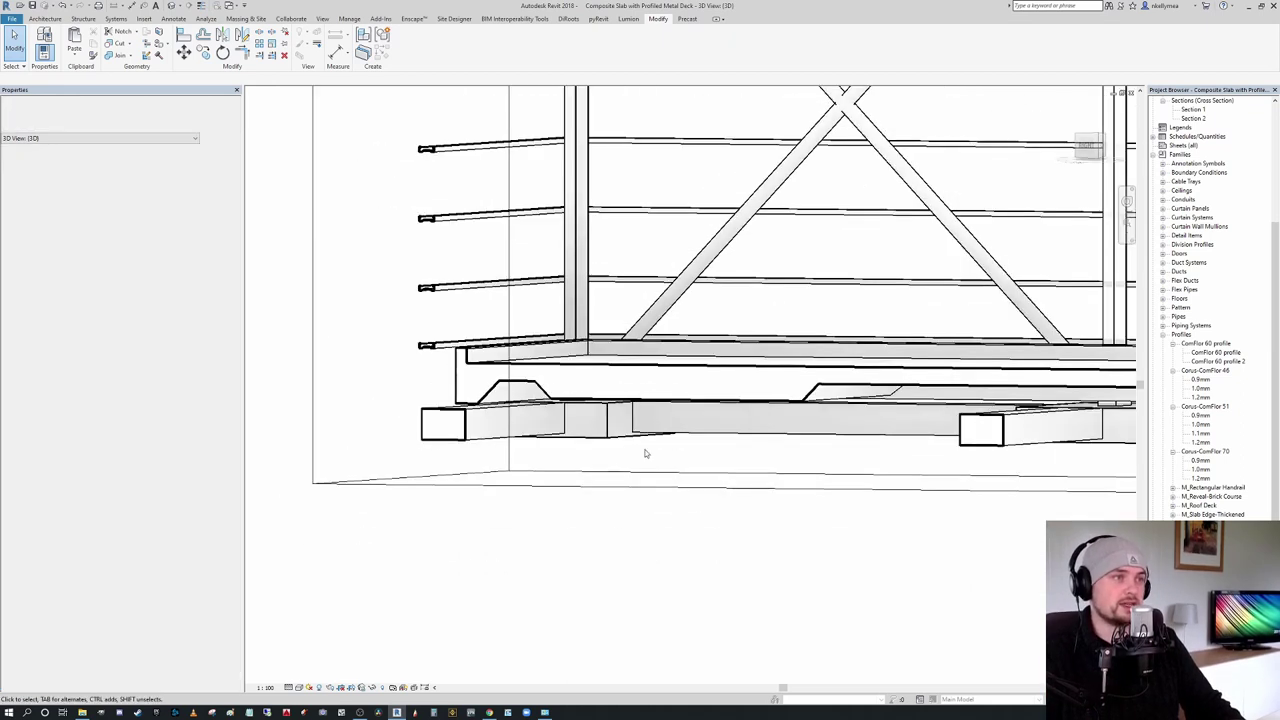
shift+middle_drag(646, 452, 718, 472)
scroll(872, 432, up, 2)
shift+middle_drag(879, 434, 415, 348)
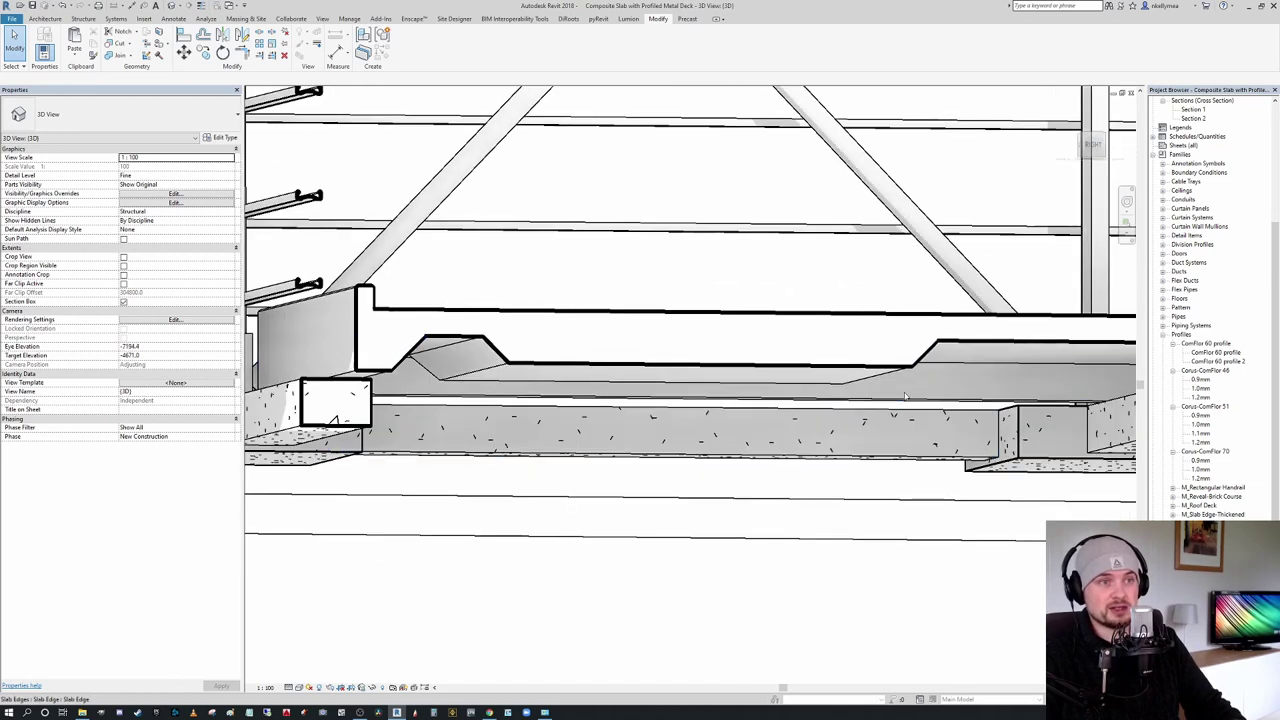
scroll(415, 348, down, 3)
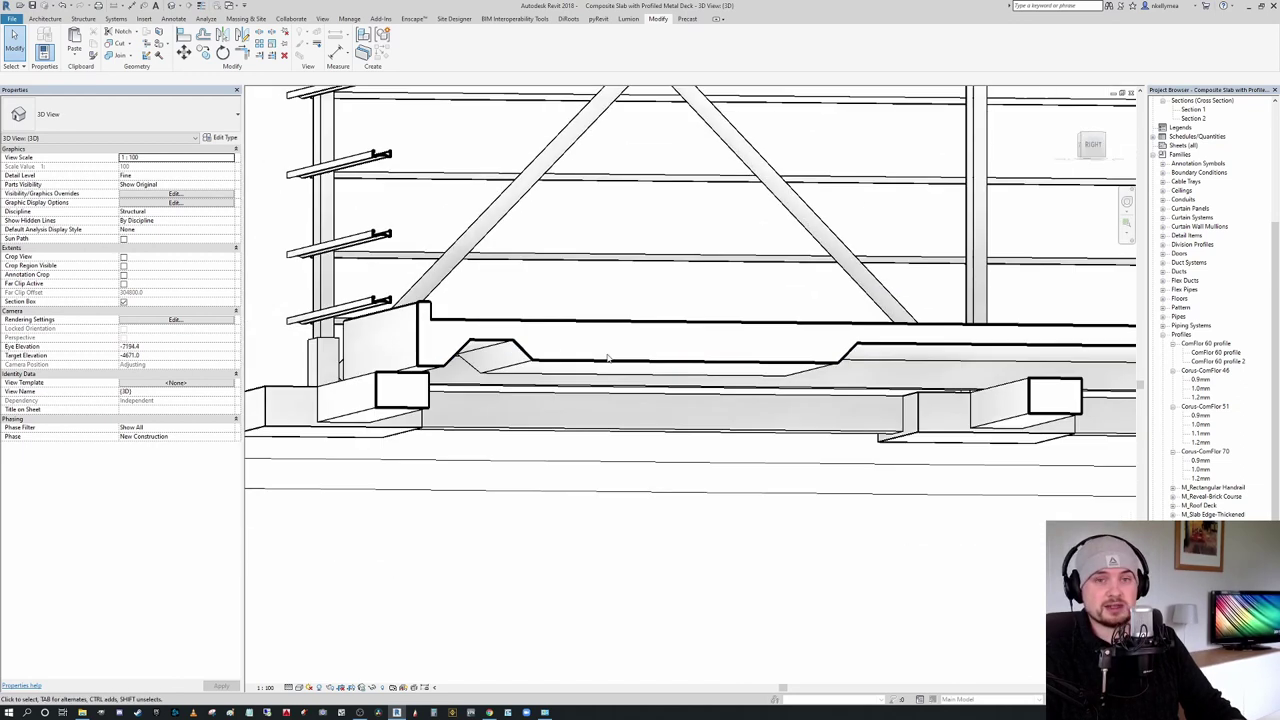
shift+middle_drag(560, 400, 796, 571)
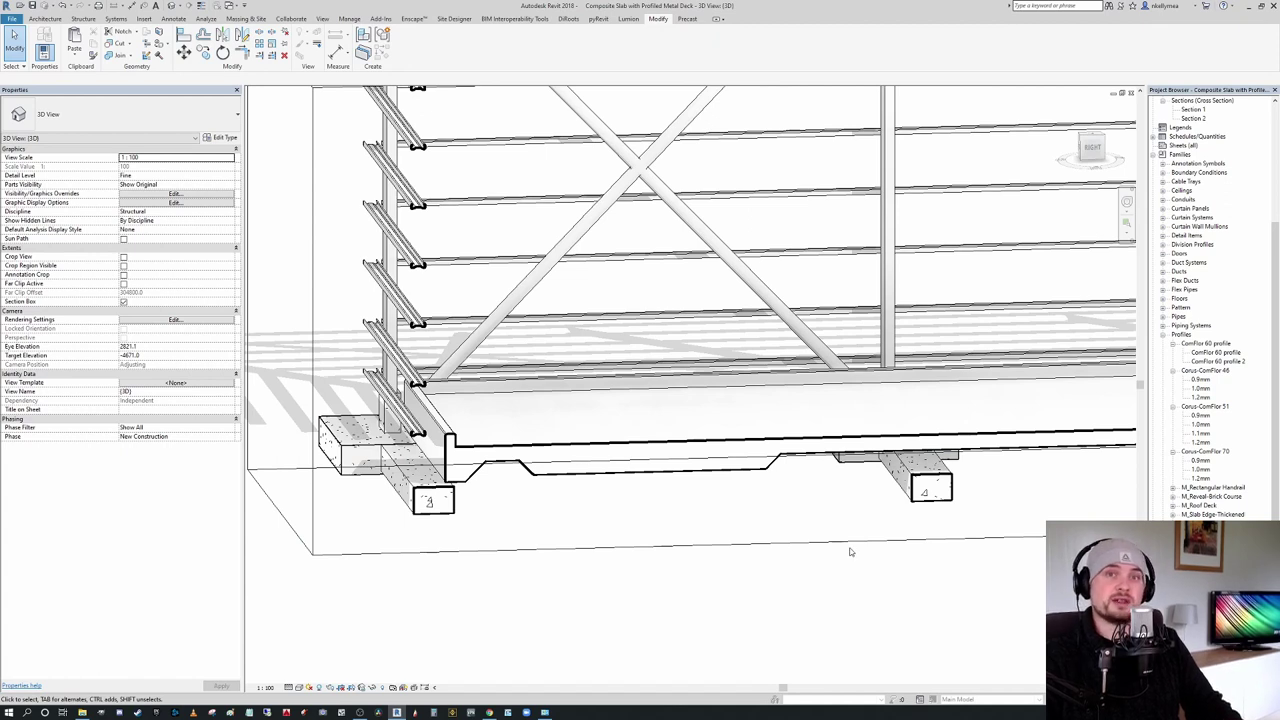
scroll(843, 511, down, 2)
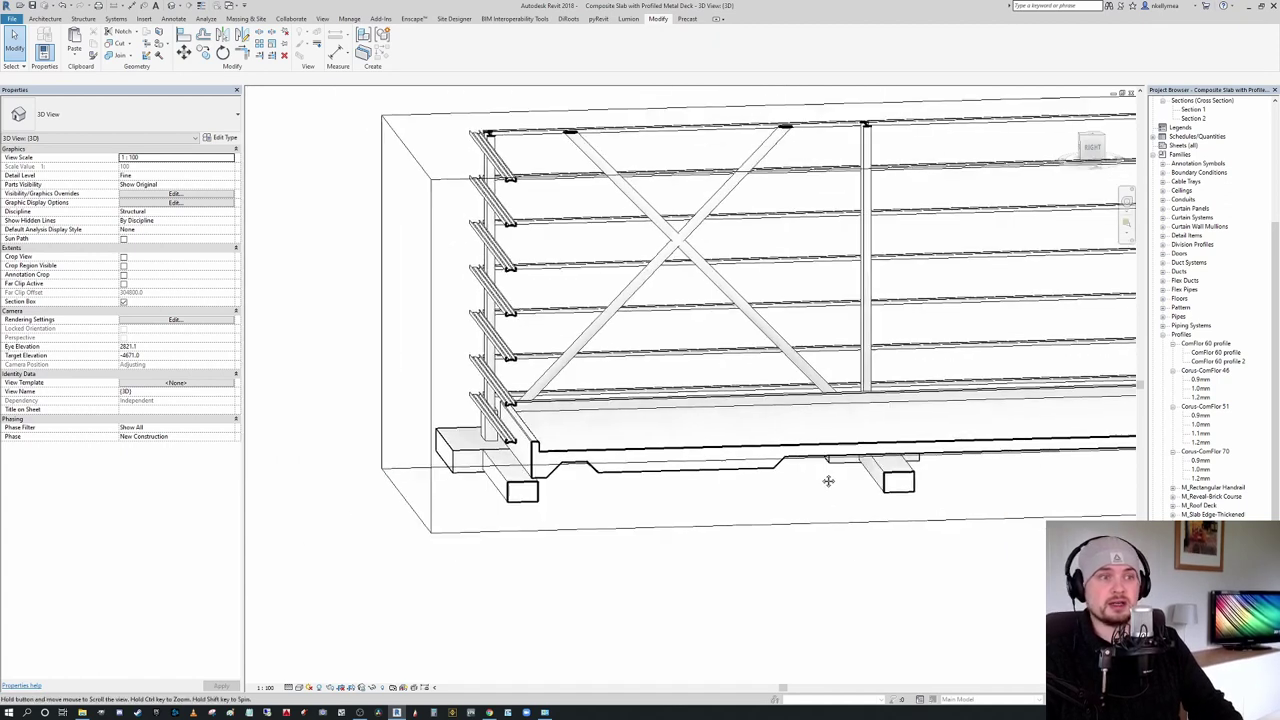
middle_drag(829, 480, 700, 423)
scroll(637, 415, up, 3)
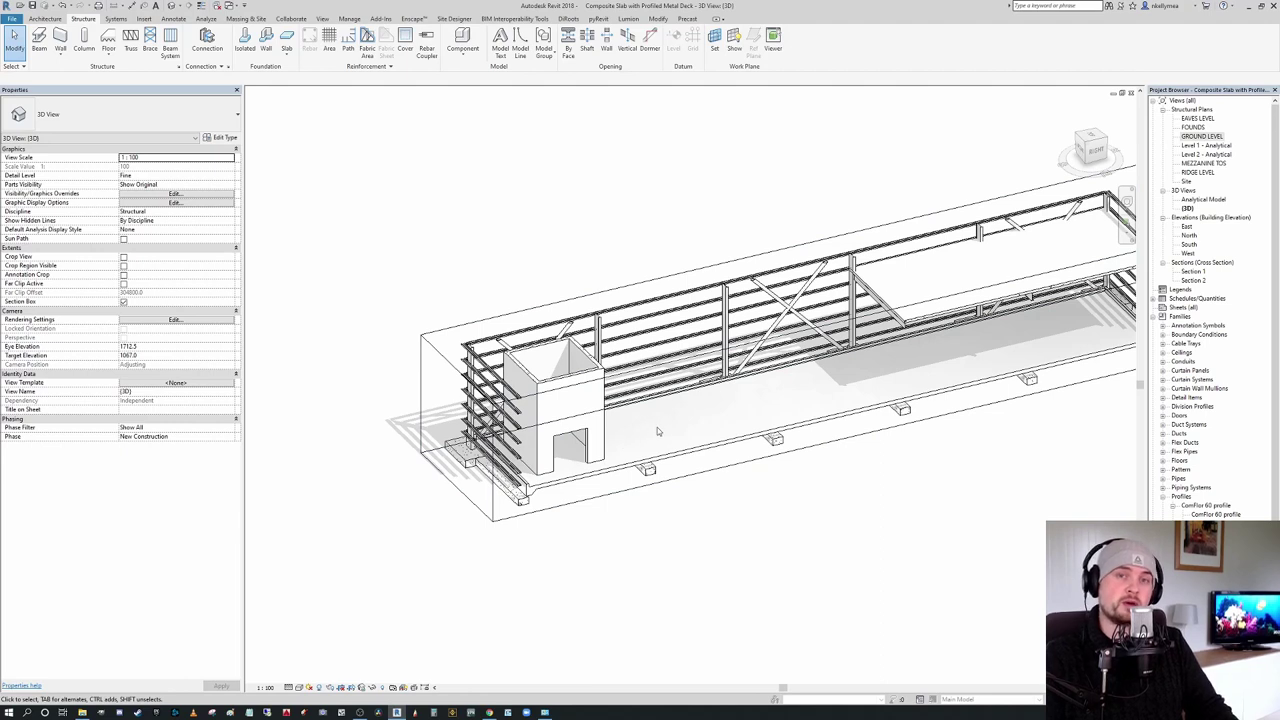
Step: Examine the walled core standing on the ground slab and the tapered thickened pad beneath it from the slab's underside
scroll(668, 450, down, 1)
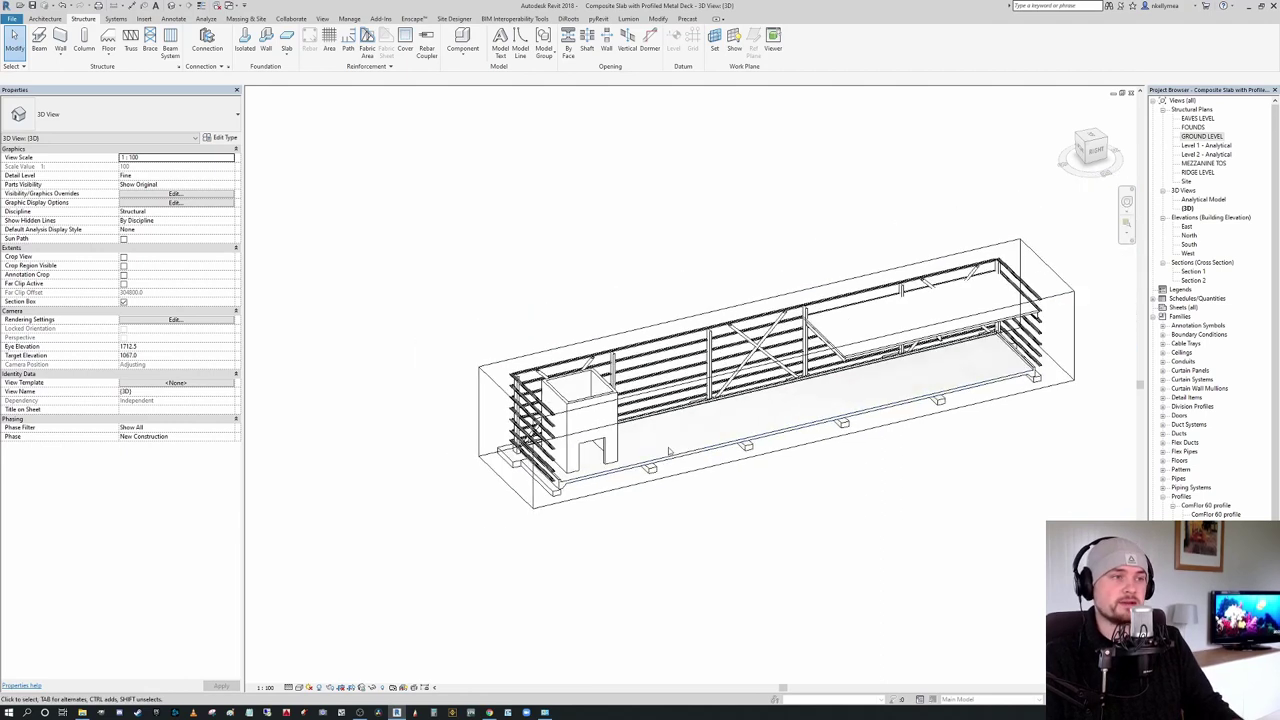
middle_drag(671, 446, 673, 452)
scroll(674, 456, up, 2)
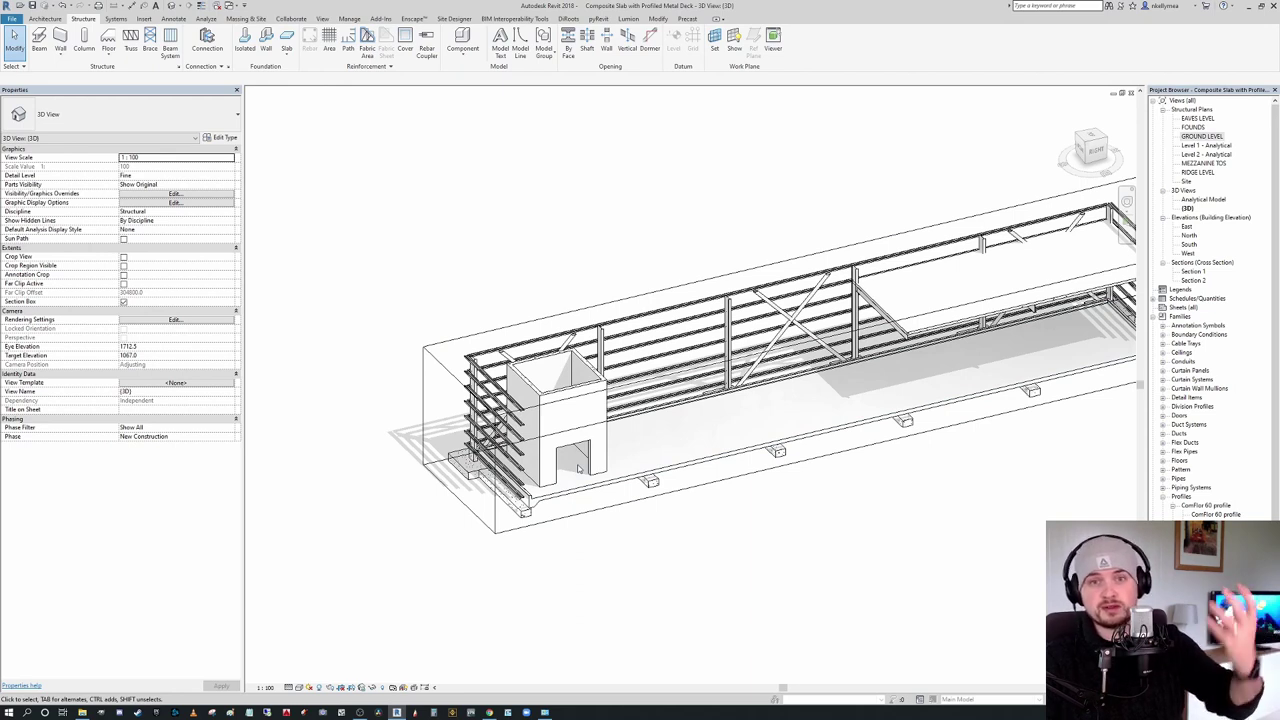
middle_drag(602, 491, 526, 462)
scroll(632, 489, down, 2)
scroll(630, 431, up, 2)
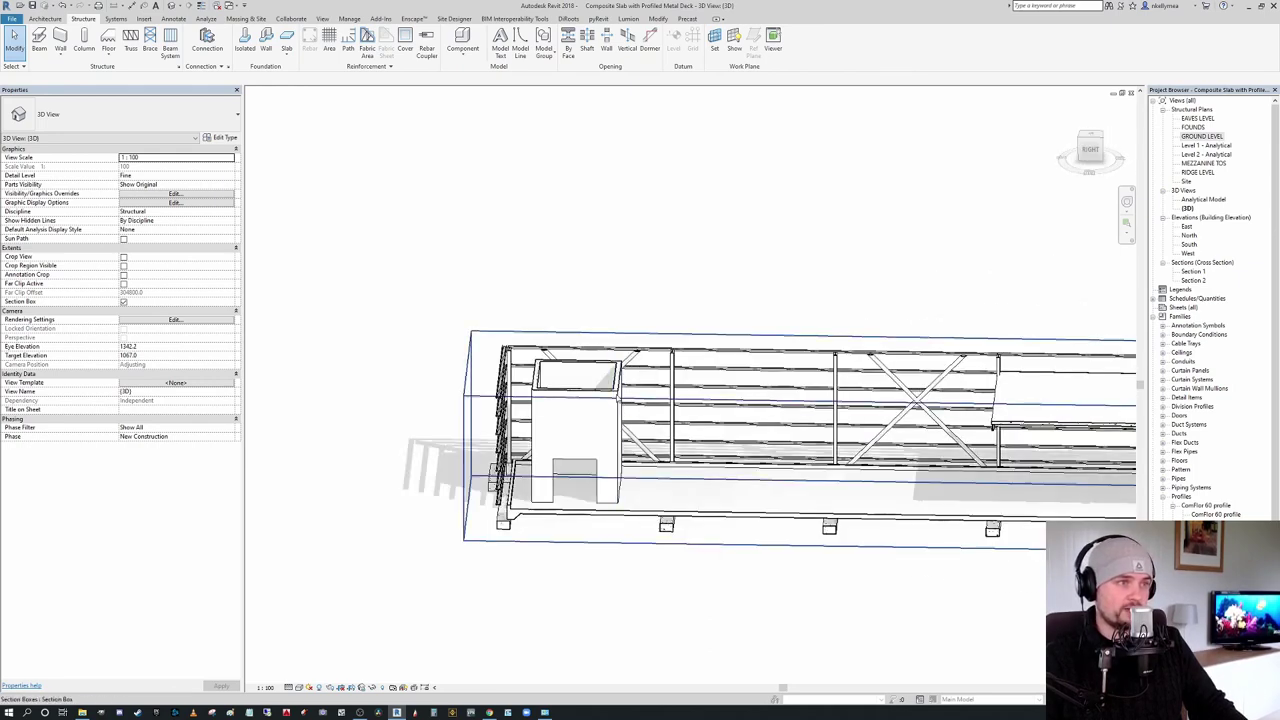
key(Tab)
click(609, 391)
shift+middle_drag(612, 395, 655, 400)
scroll(636, 466, up, 2)
key(Escape)
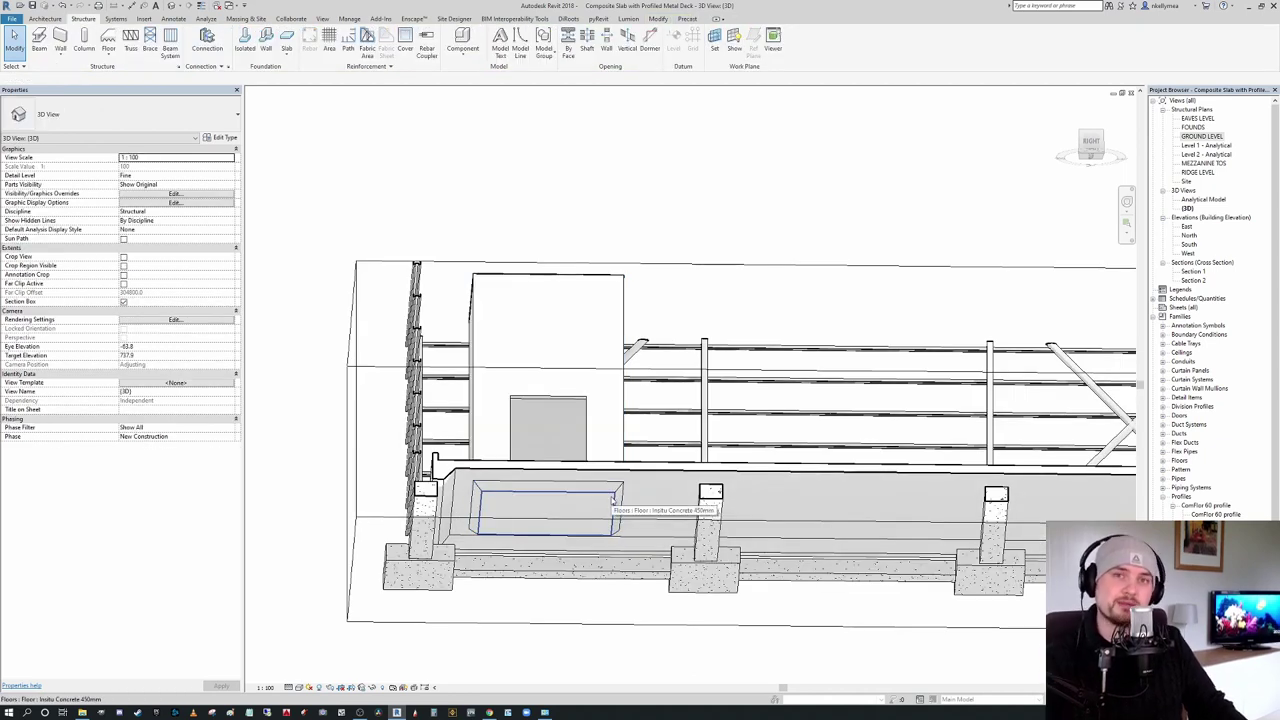
scroll(613, 500, down, 2)
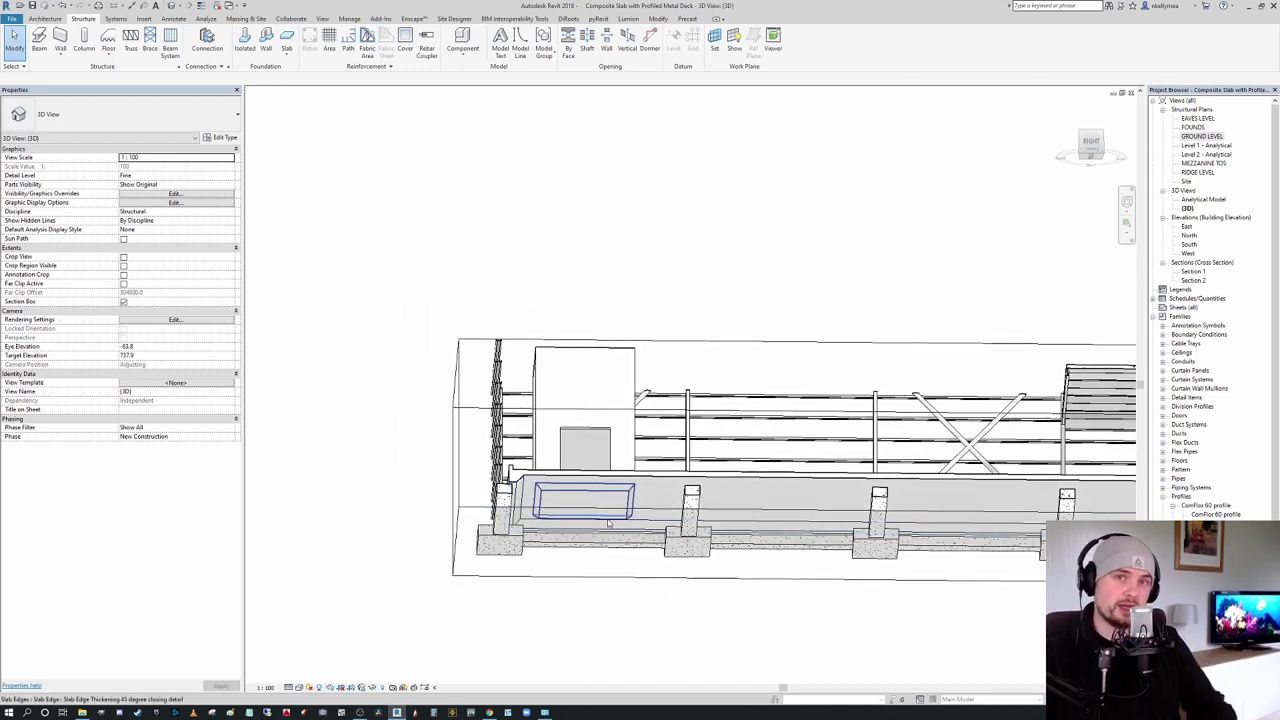
scroll(521, 513, up, 2)
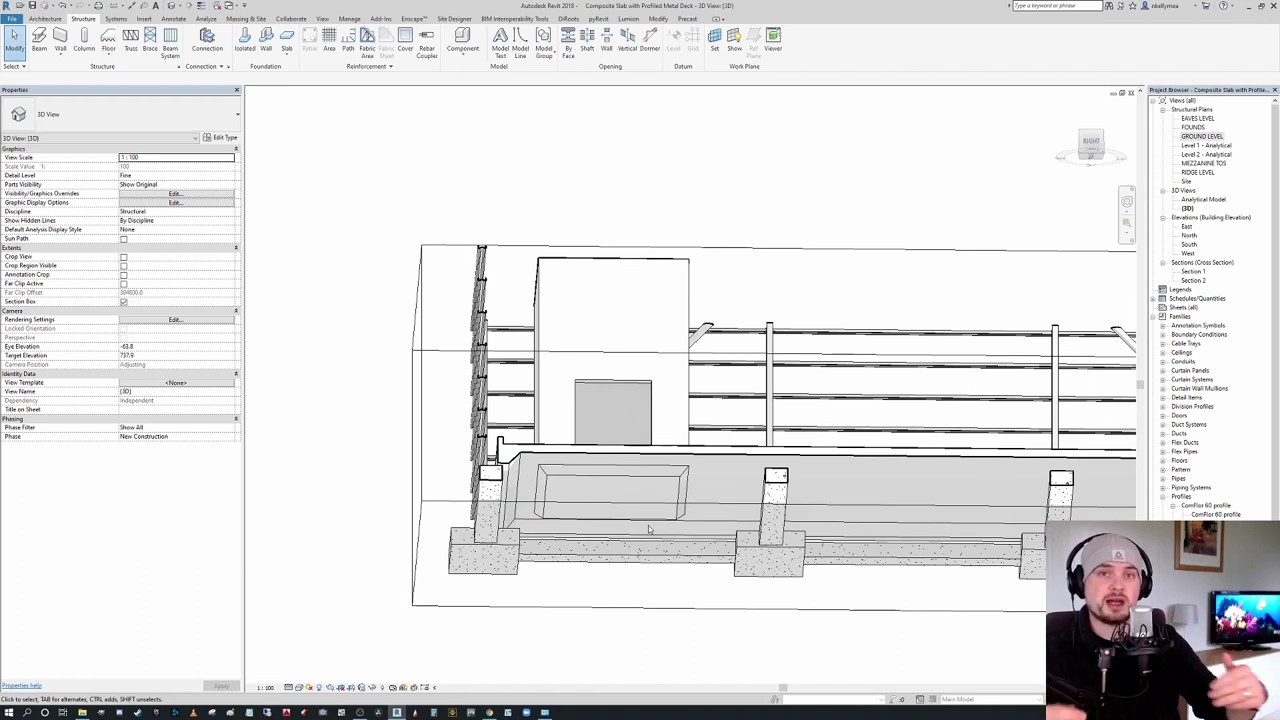
Step: Change the thickened pad beneath the walled core to the Insitu Concrete 225mm floor type
scroll(688, 483, down, 1)
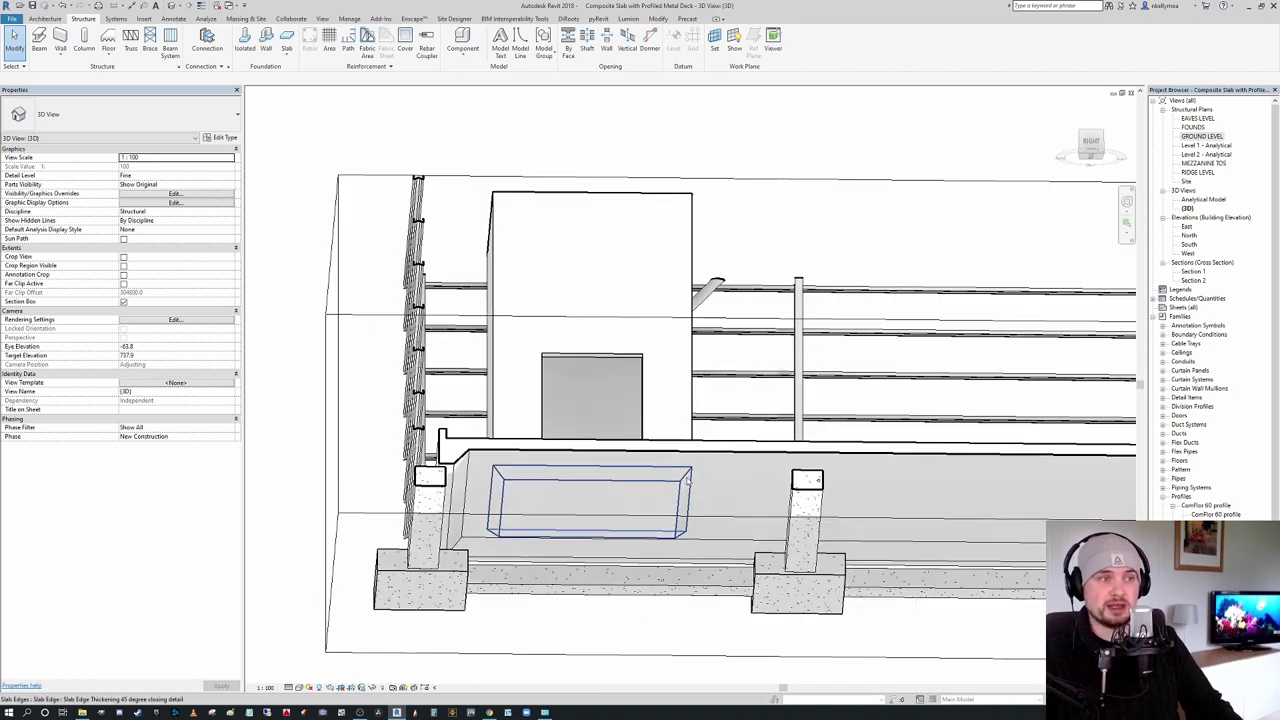
scroll(688, 483, down, 4)
shift+middle_drag(688, 483, 687, 598)
shift+middle_drag(690, 533, 680, 300)
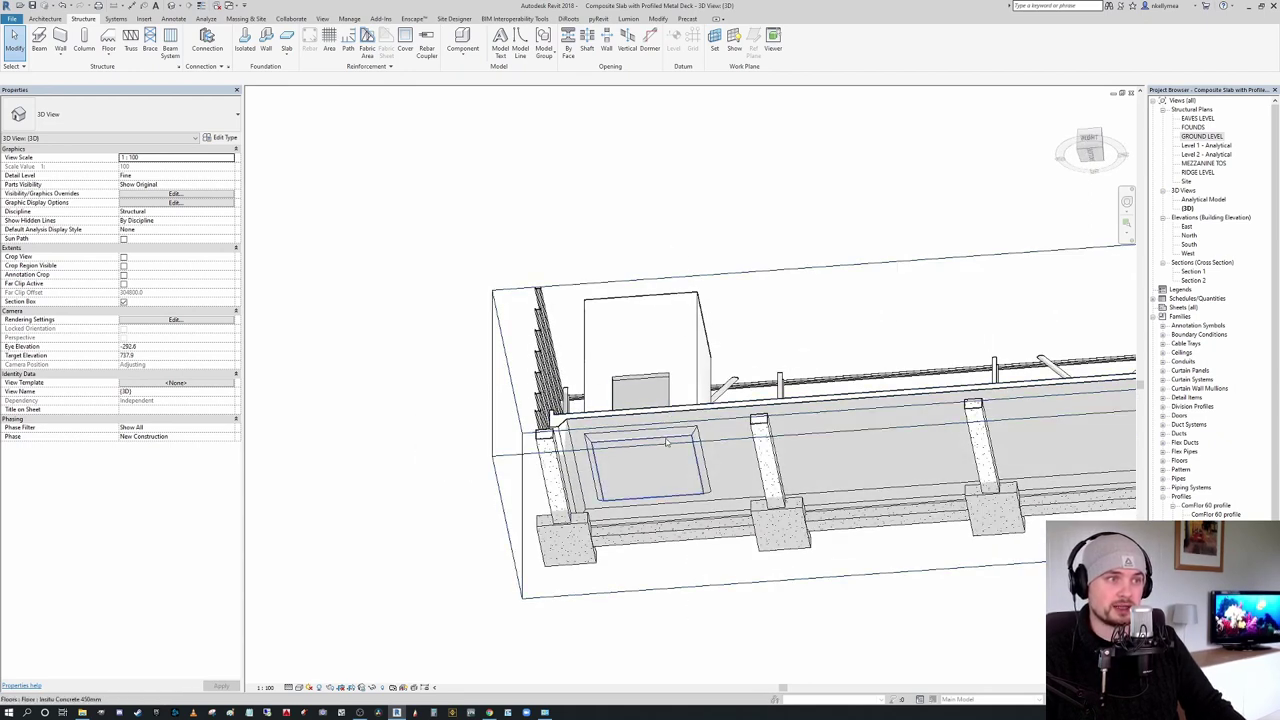
click(668, 439)
shift+middle_drag(668, 439, 728, 668)
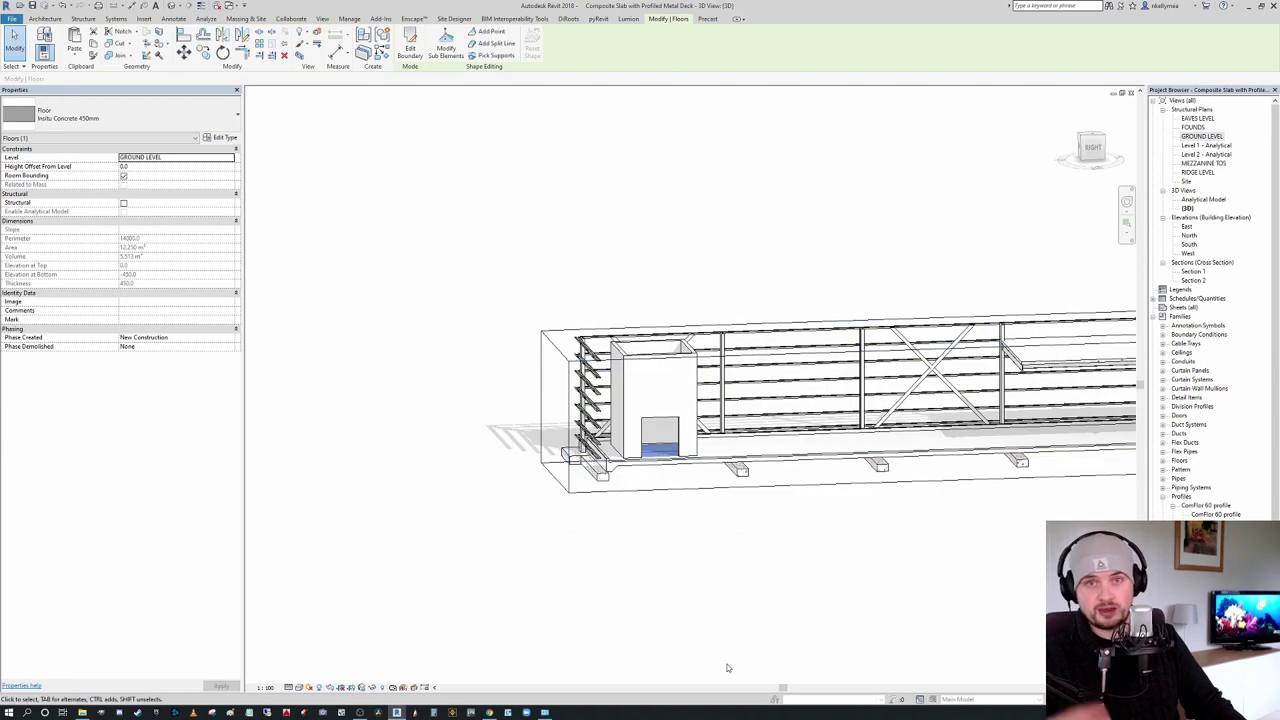
shift+middle_drag(713, 523, 629, 540)
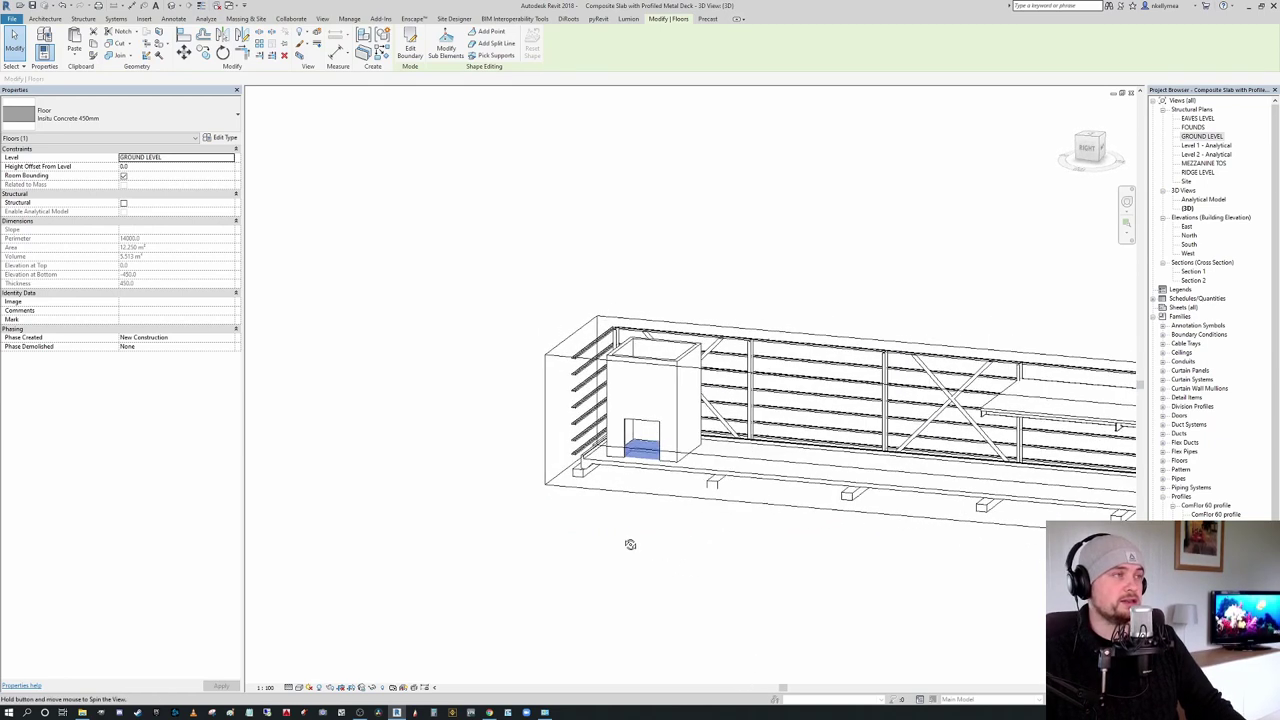
click(200, 109)
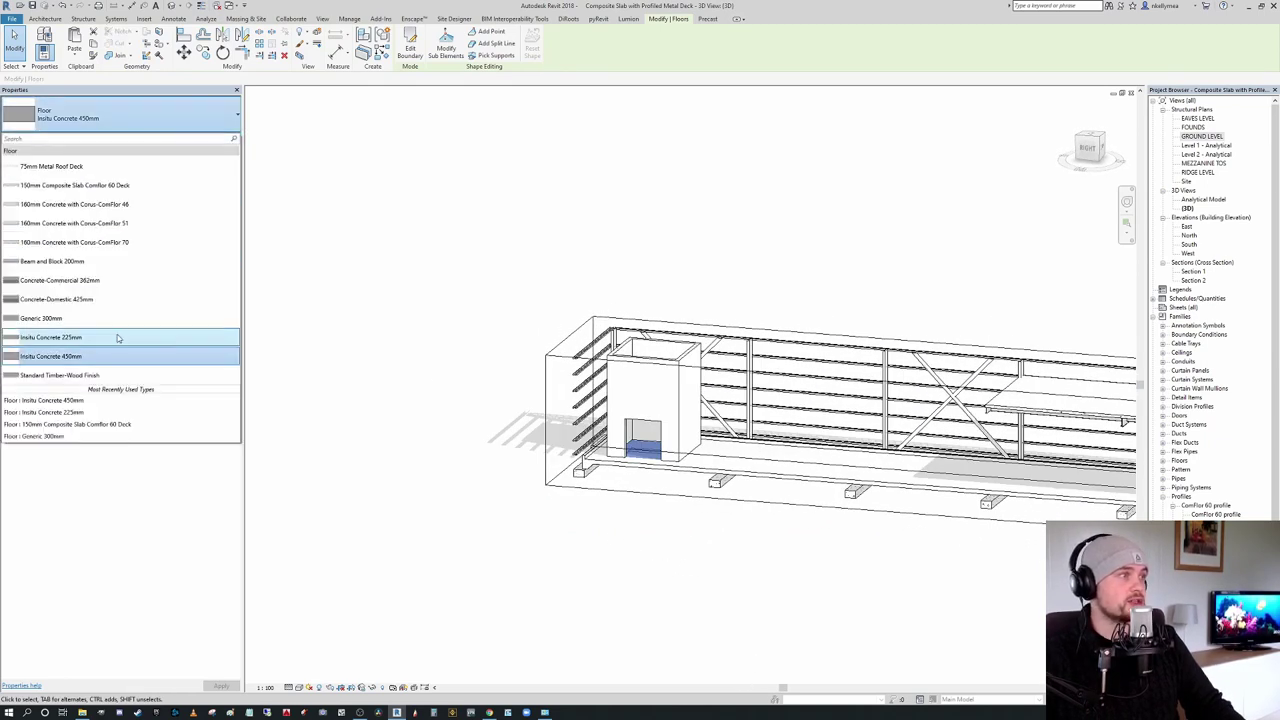
click(115, 337)
Step: Set the pad's height offset from GROUND LEVEL to -225 mm
click(158, 167)
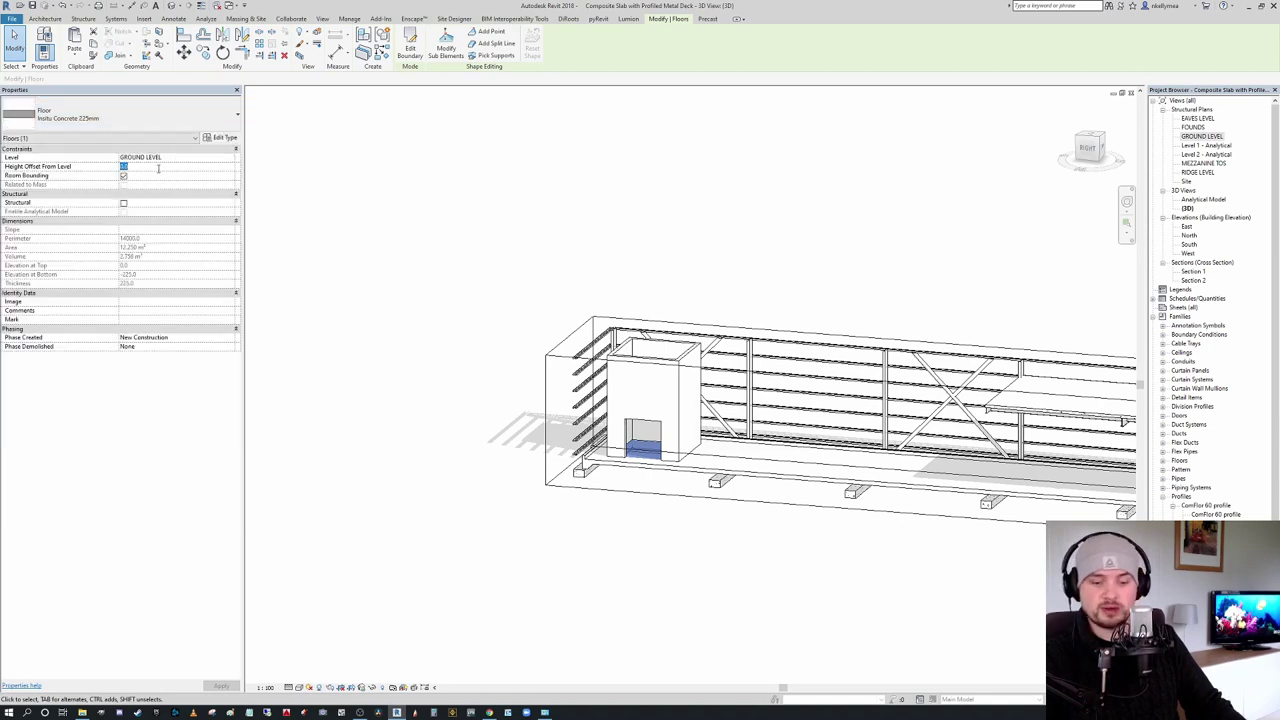
text(-22)
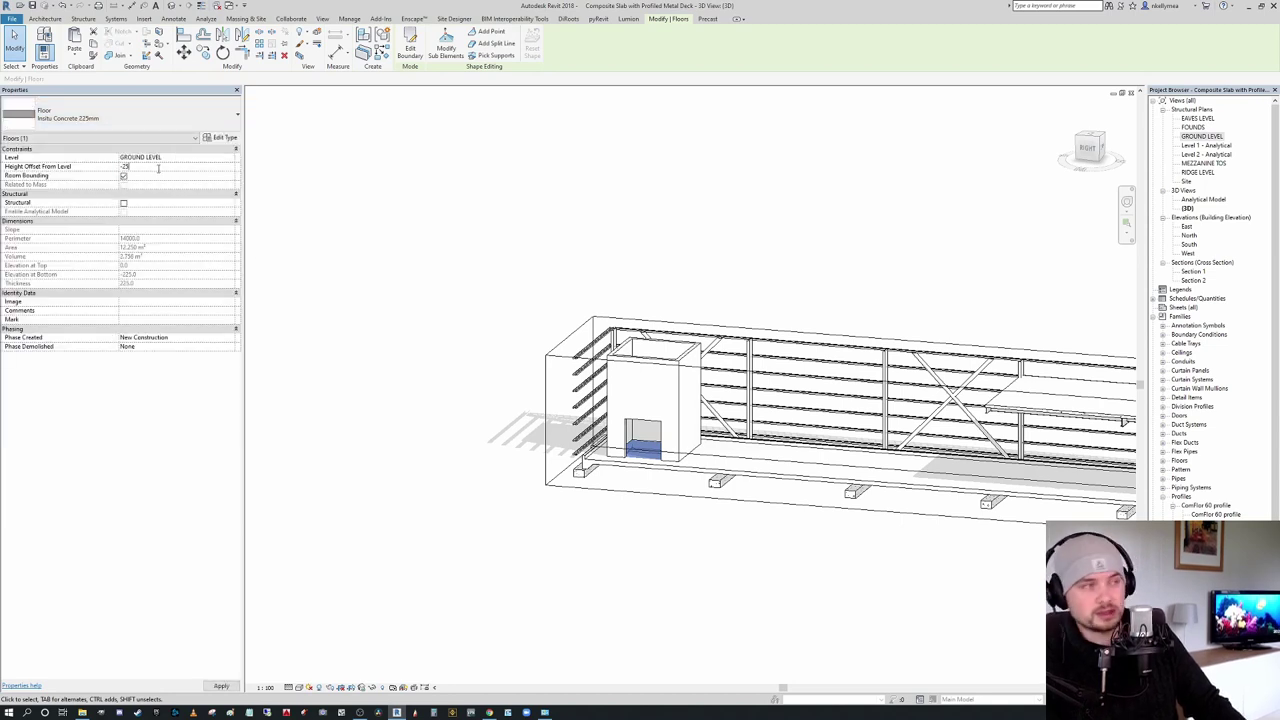
text(5)
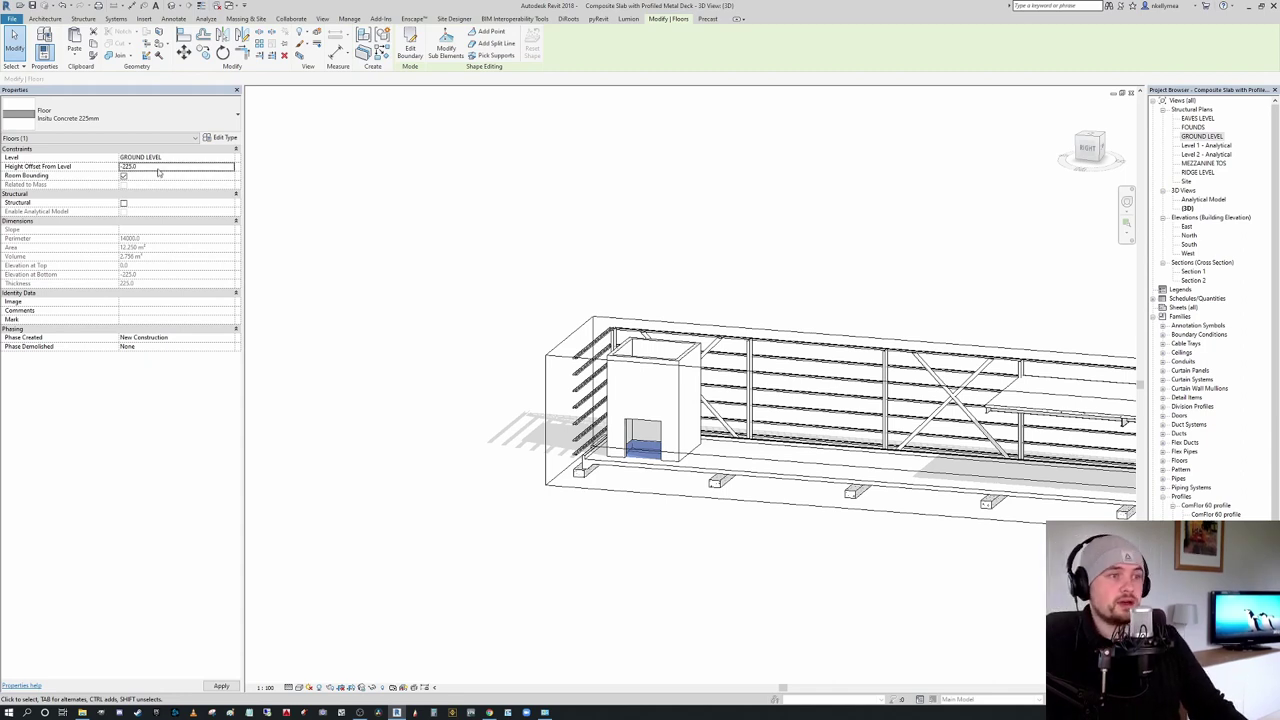
click(640, 508)
Step: Pull the long side of the section box inward so it cuts through the walled core and the lowered pad
scroll(743, 509, up, 3)
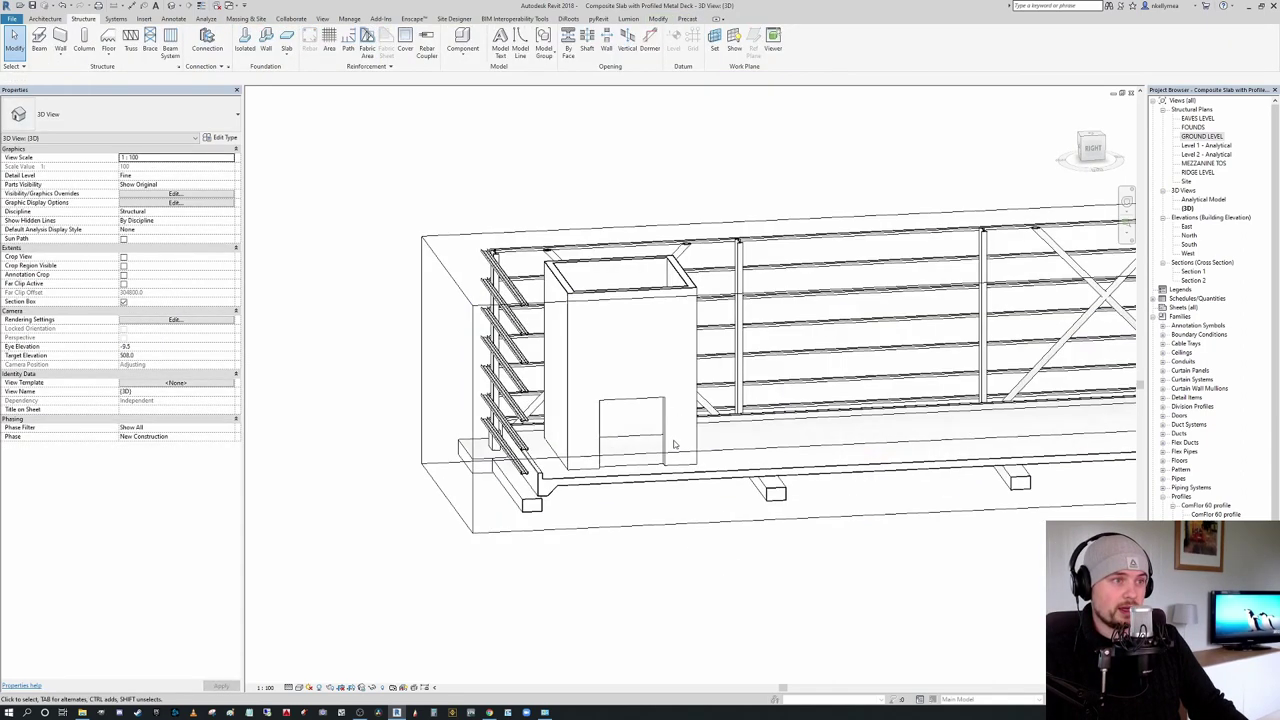
shift+middle_drag(674, 444, 751, 440)
scroll(690, 448, up, 4)
shift+middle_drag(671, 457, 651, 511)
scroll(552, 420, down, 3)
scroll(775, 486, down, 2)
click(695, 488)
scroll(695, 488, down, 1)
drag(794, 368, 733, 354)
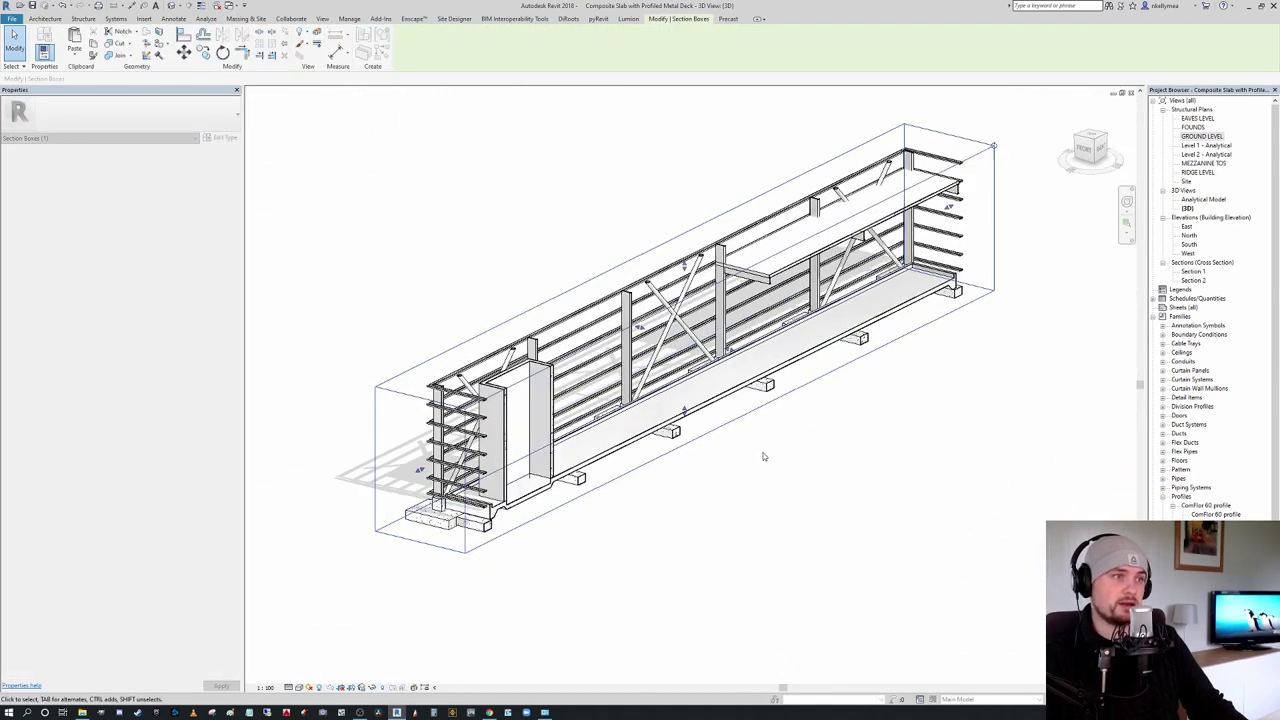
Step: Examine the cut through the core's recessed base, checking the lowered pad against the surrounding slab and tapered edges
shift+middle_drag(764, 456, 557, 437)
scroll(510, 388, up, 6)
scroll(482, 417, down, 3)
scroll(491, 411, up, 4)
middle_drag(460, 442, 689, 381)
click(491, 411)
scroll(538, 378, down, 1)
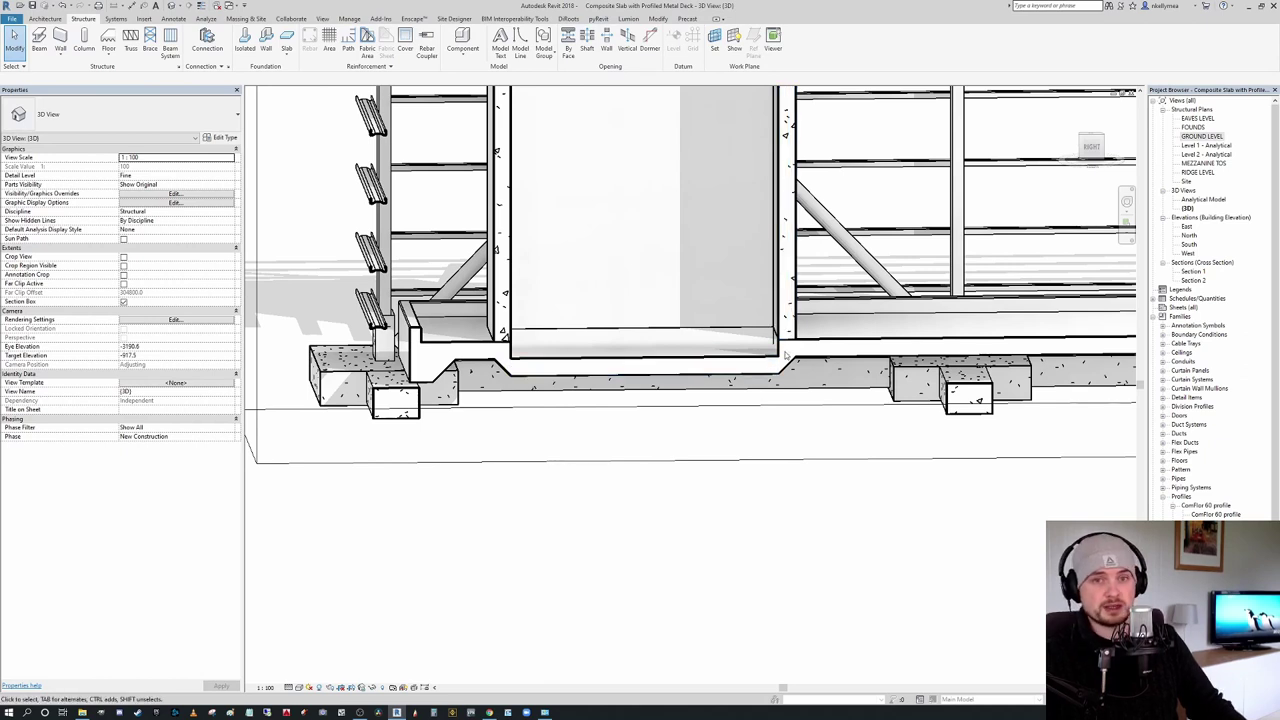
shift+middle_drag(762, 349, 556, 322)
scroll(492, 328, up, 3)
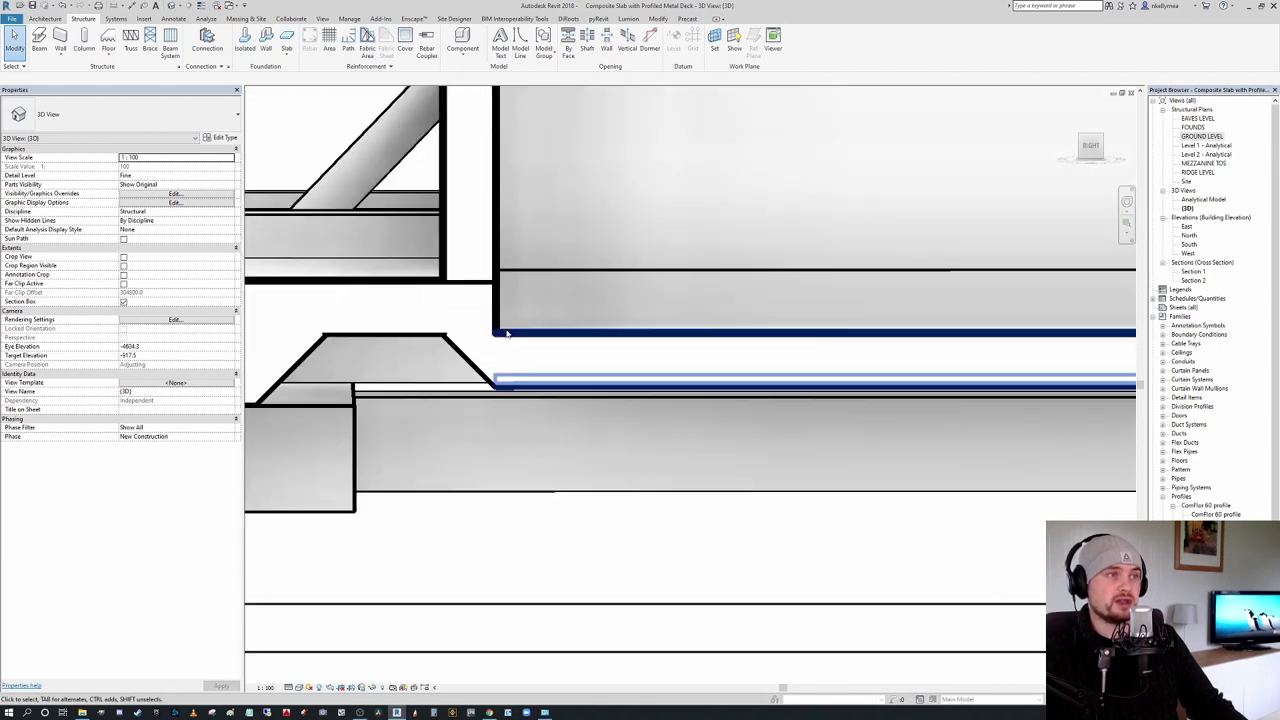
shift+middle_drag(473, 365, 664, 383)
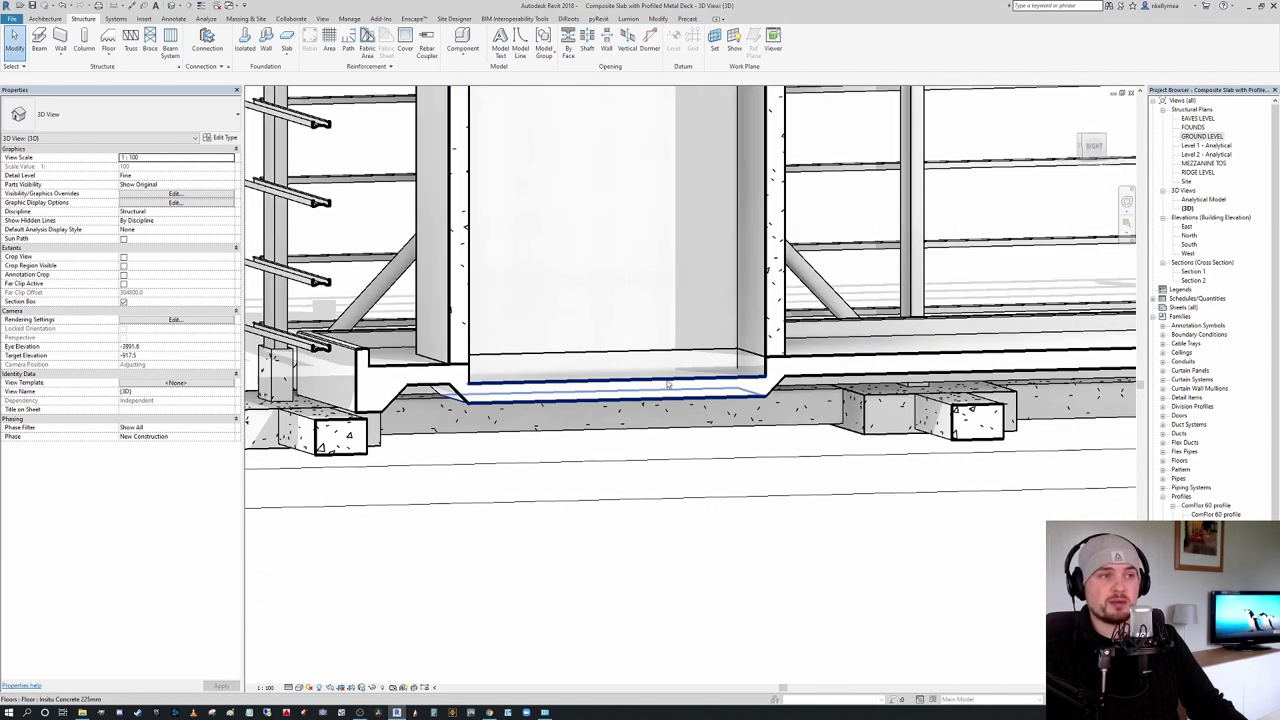
Step: Select the lowered 225 mm pad and inspect its junction with the 45-degree taper and the ground slab
click(668, 384)
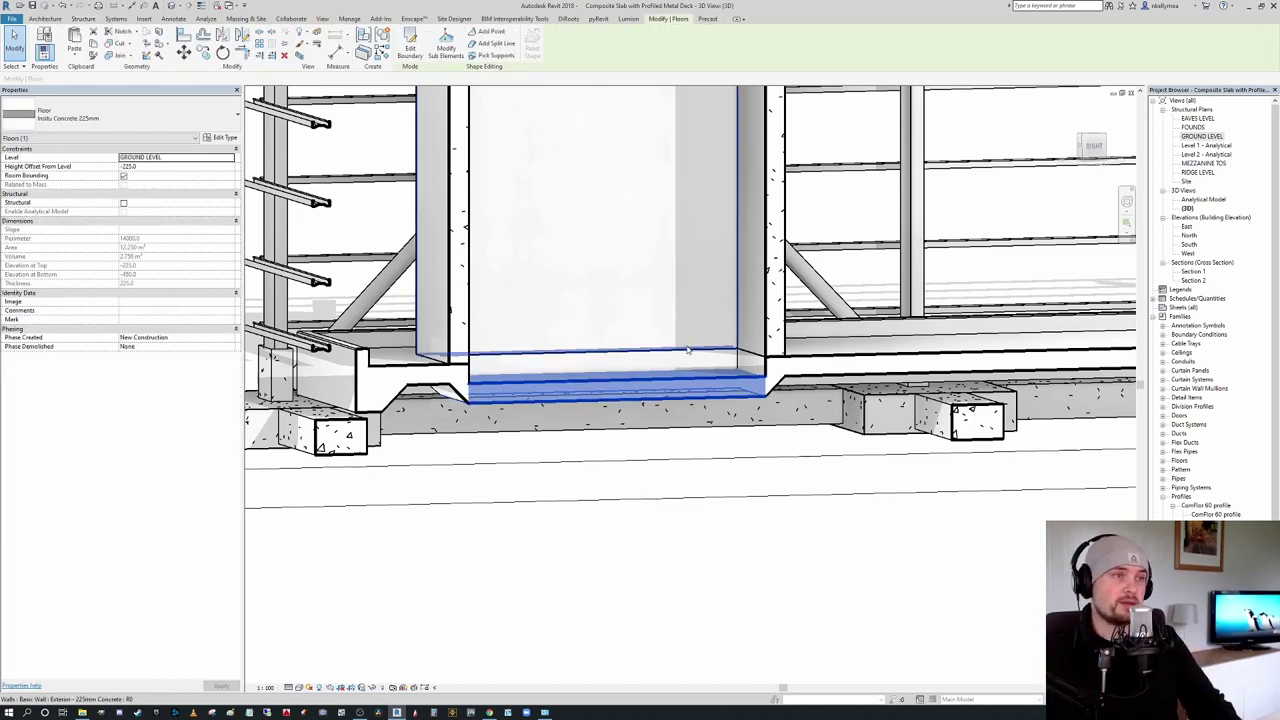
mouse_move(668, 384)
shift+middle_down()
mouse_move(743, 397)
mouse_move(702, 414)
mouse_move(720, 410)
shift+middle_up()
scroll(763, 396, up, 2)
scroll(766, 399, down, 3)
scroll(698, 416, up, 4)
scroll(715, 405, up, 5)
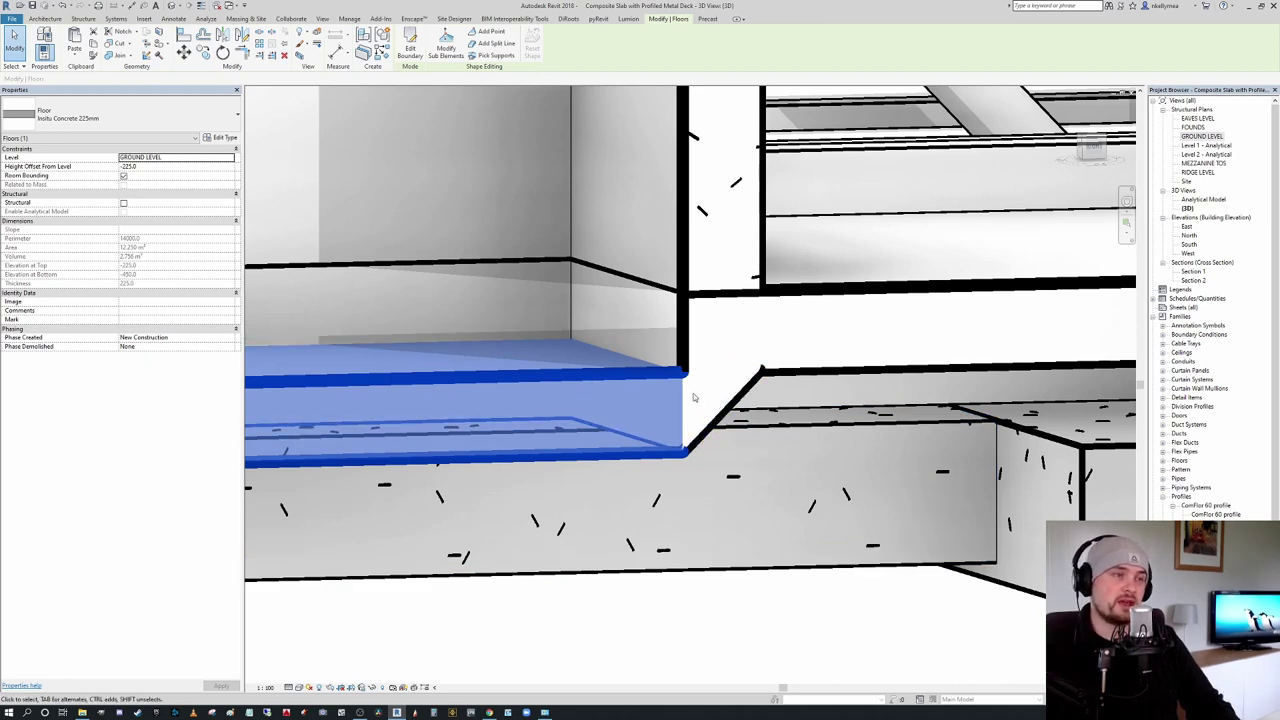
scroll(693, 397, down, 4)
shift+middle_drag(693, 397, 665, 410)
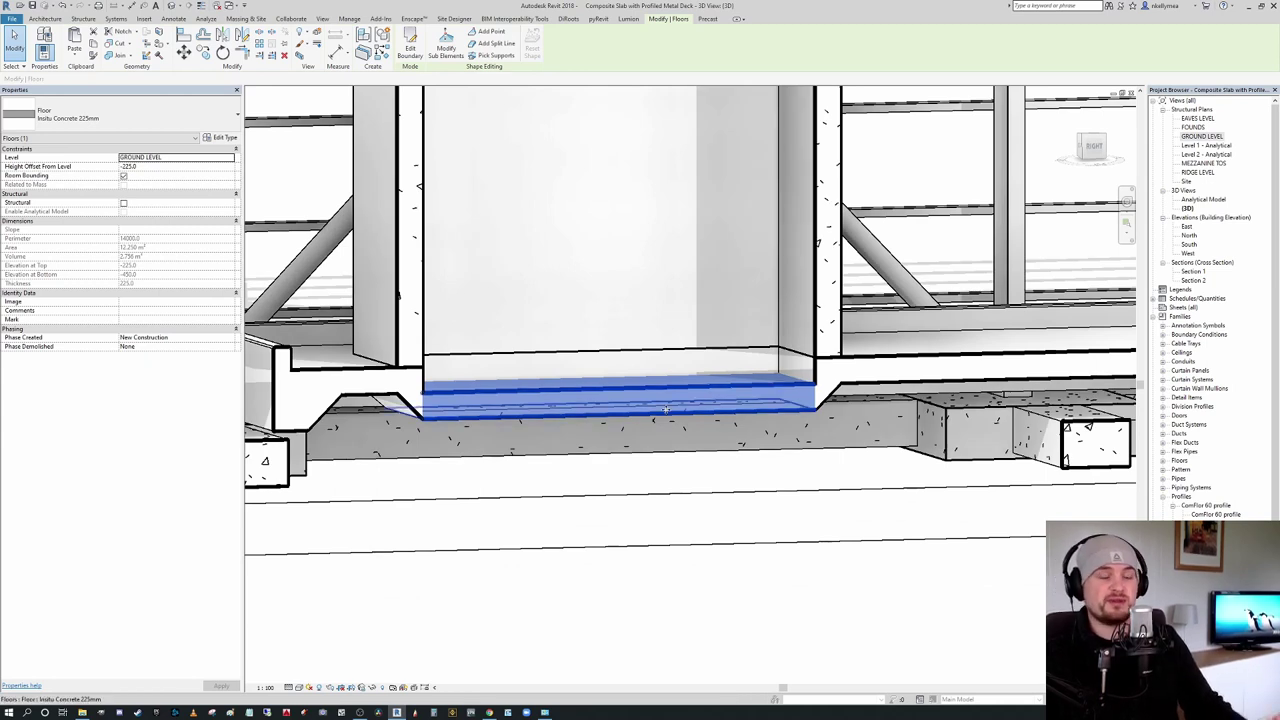
Step: Select the 45-degree closing slab edge around the pad and review the joined pit, slab and foundations in section
scroll(822, 394, up, 3)
click(822, 397)
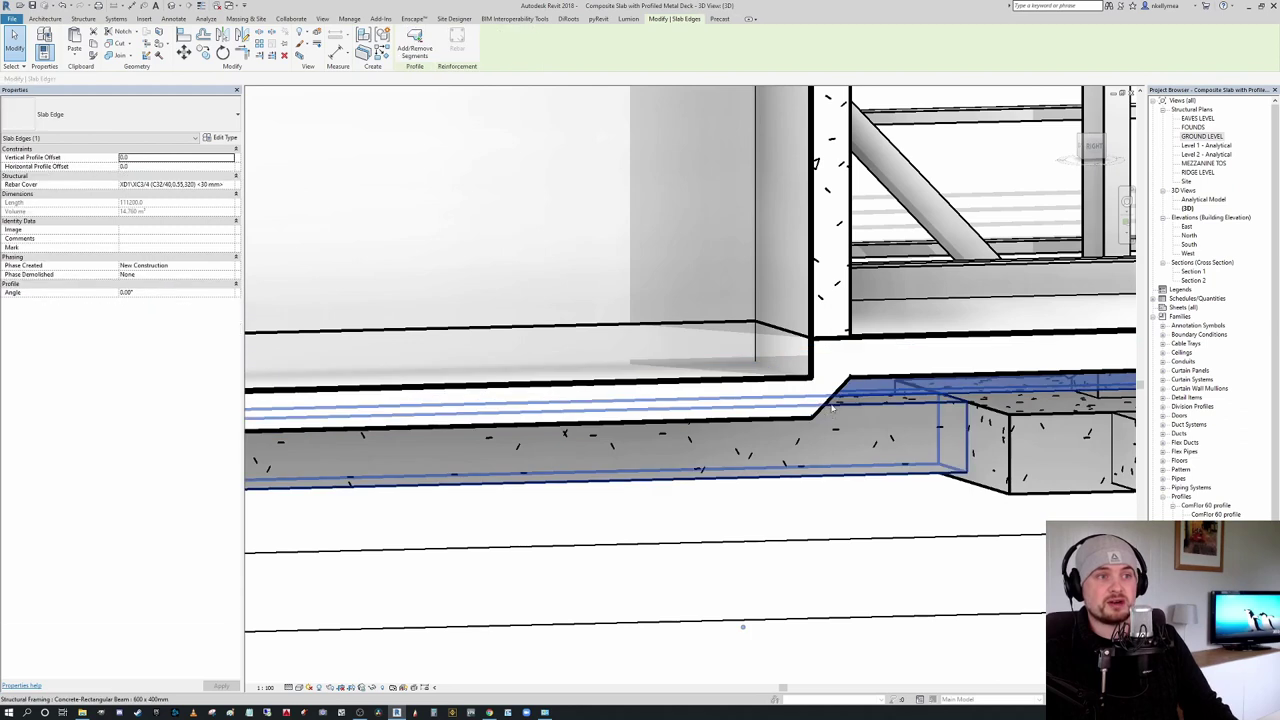
click(743, 626)
key(Tab)
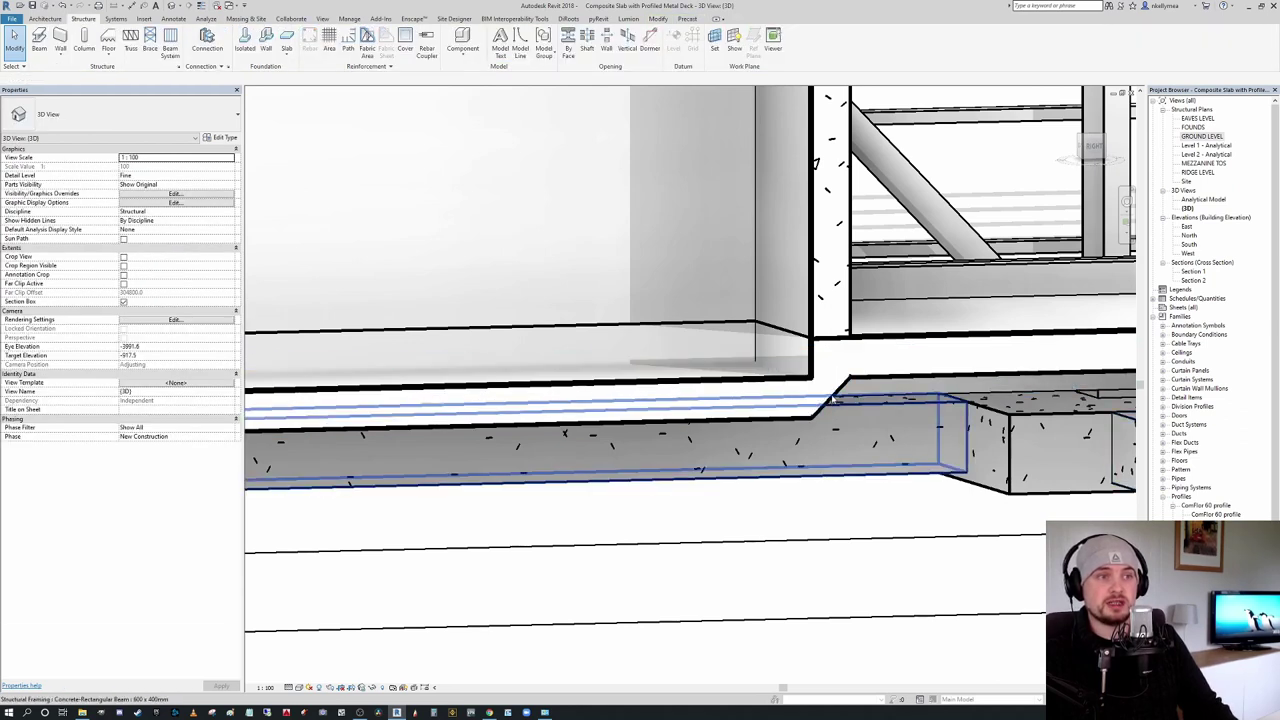
click(838, 396)
shift+middle_drag(838, 396, 789, 452)
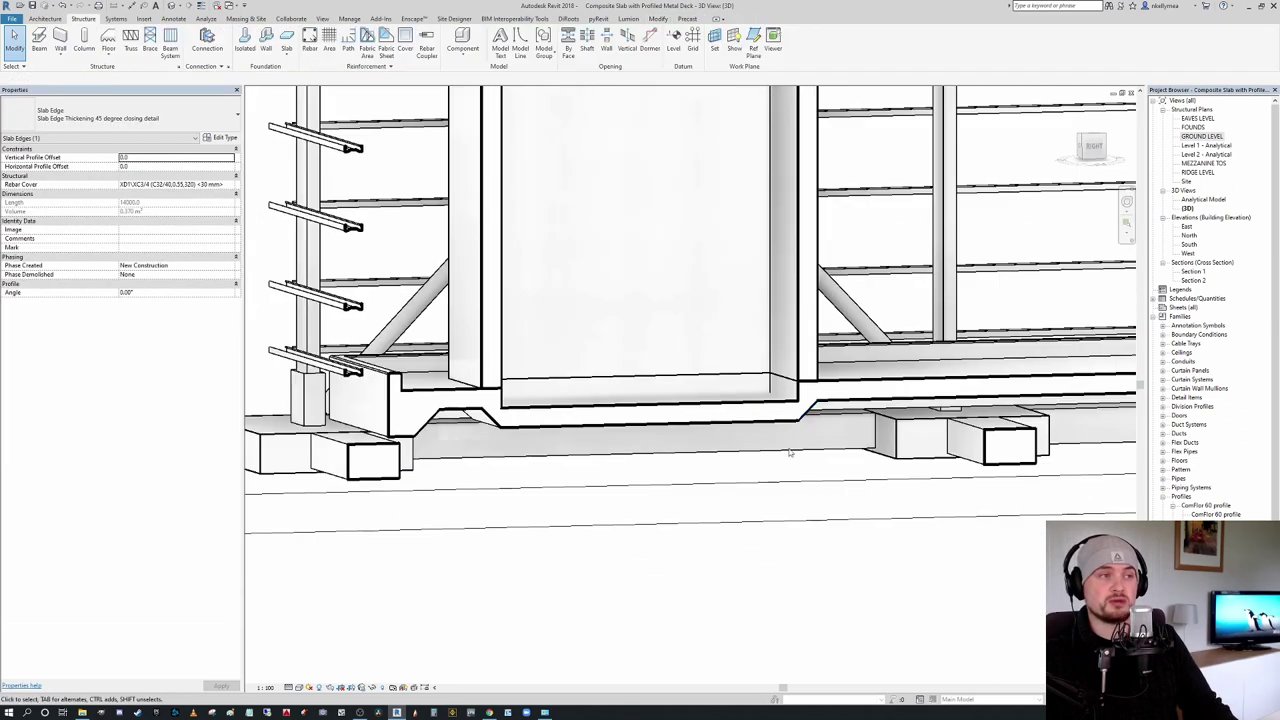
scroll(825, 480, down, 2)
middle_drag(796, 508, 777, 523)
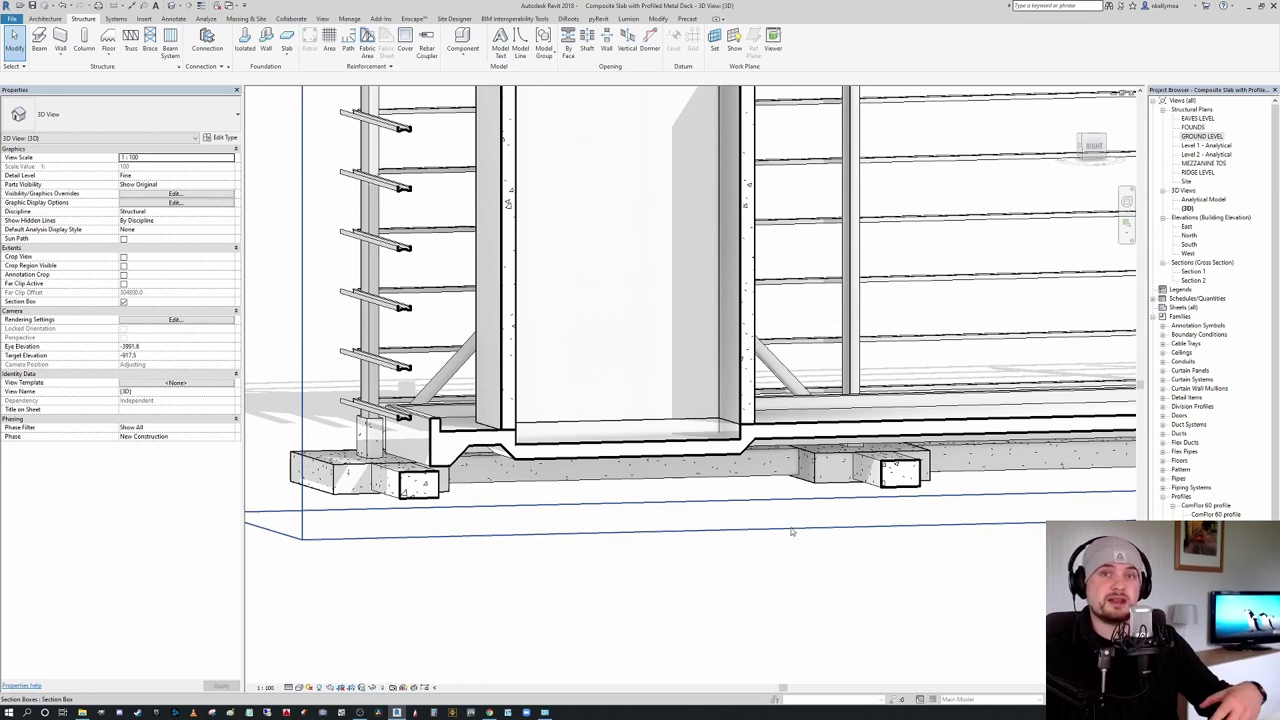
middle_drag(819, 469, 601, 480)
scroll(724, 482, down, 3)
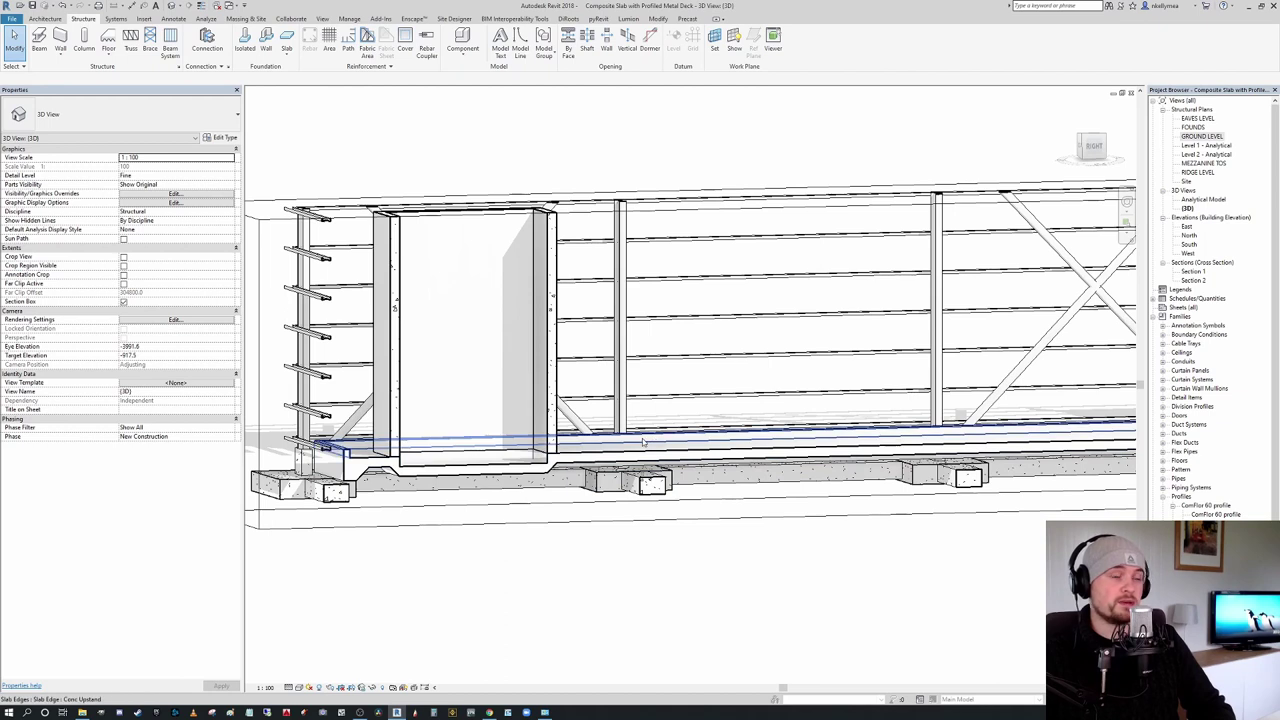